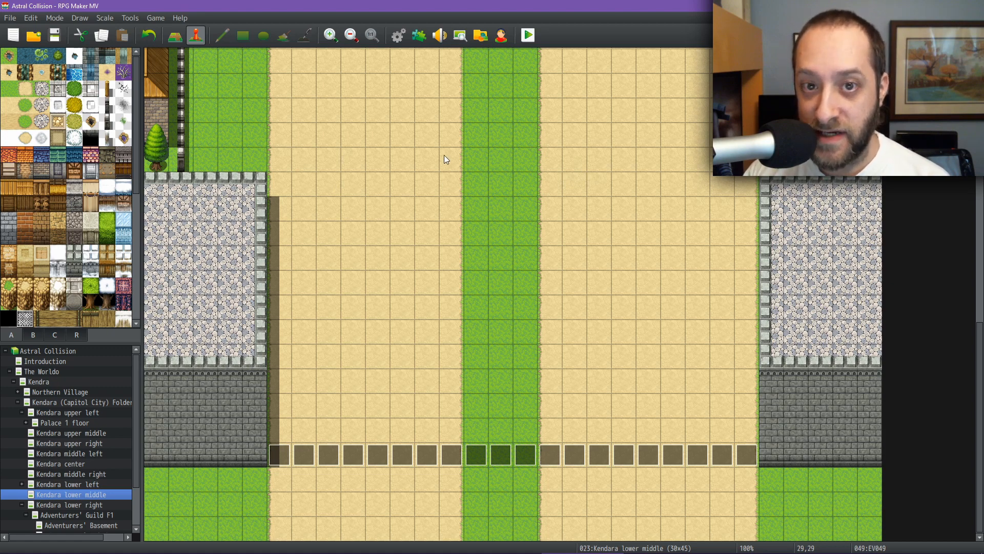
Step: Open The Worldo map, survey the whole world map at different zoom levels, and open the database
{"action": "left_click", "coordinate": [55, 371]}
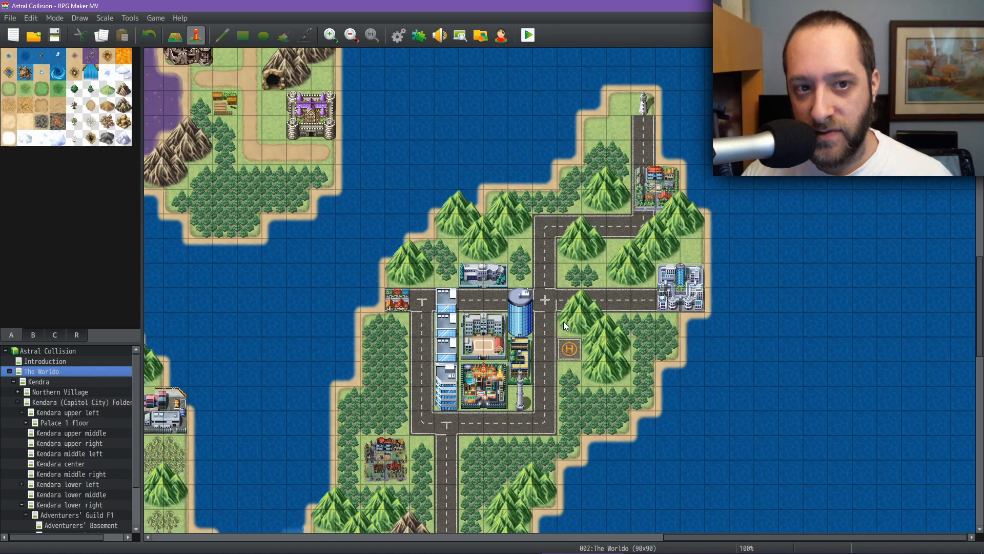
{"action": "scroll", "coordinate": [564, 322], "scroll_direction": "down", "scroll_amount": 5, "text": "ctrl"}
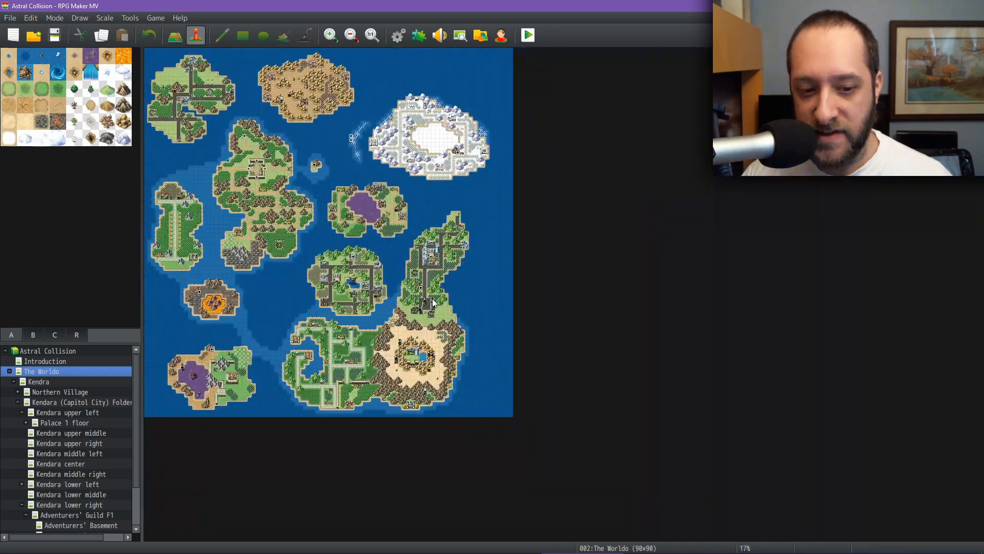
{"action": "scroll", "coordinate": [432, 302], "scroll_direction": "up", "scroll_amount": 2, "text": "ctrl"}
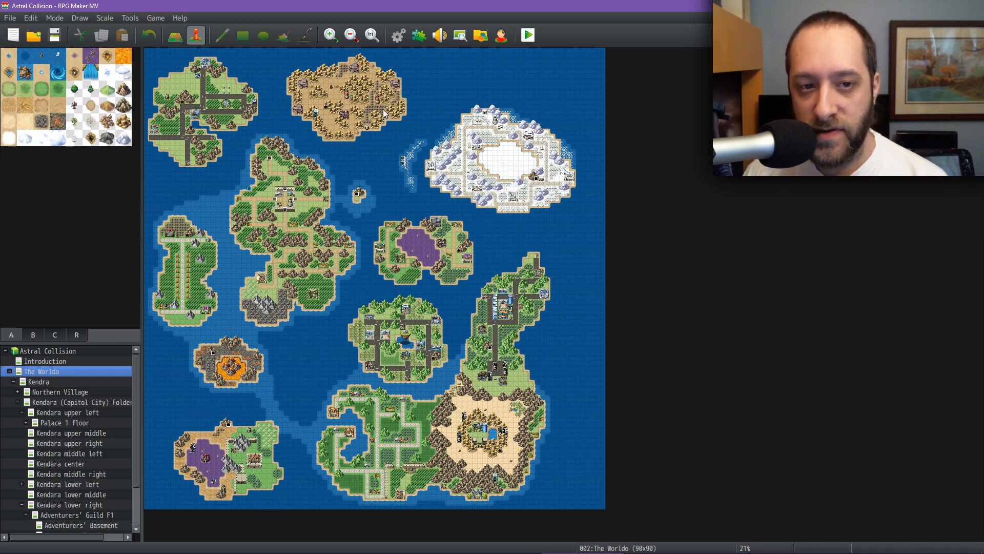
{"action": "left_click", "coordinate": [373, 41]}
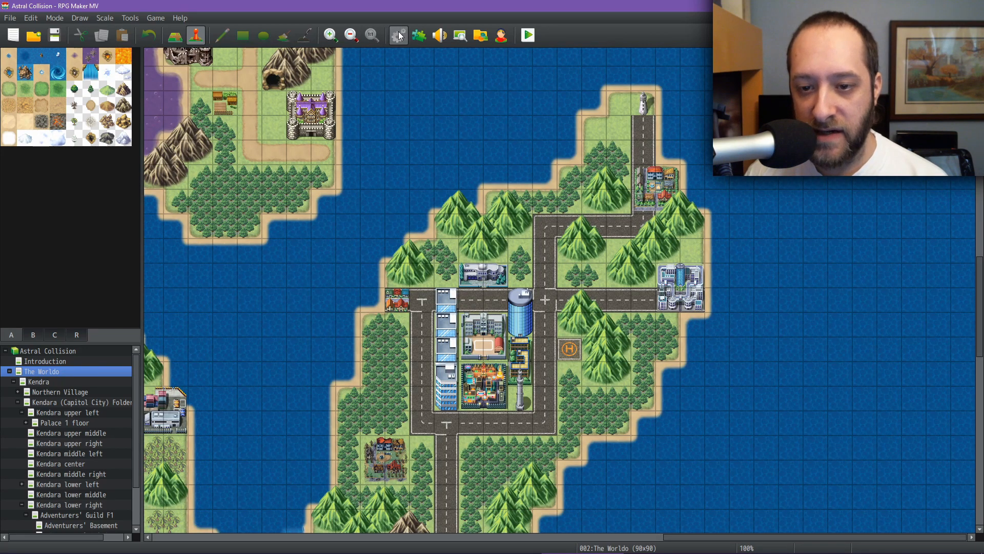
{"action": "middle_click_drag", "start_coordinate": [387, 331], "coordinate": [393, 251]}
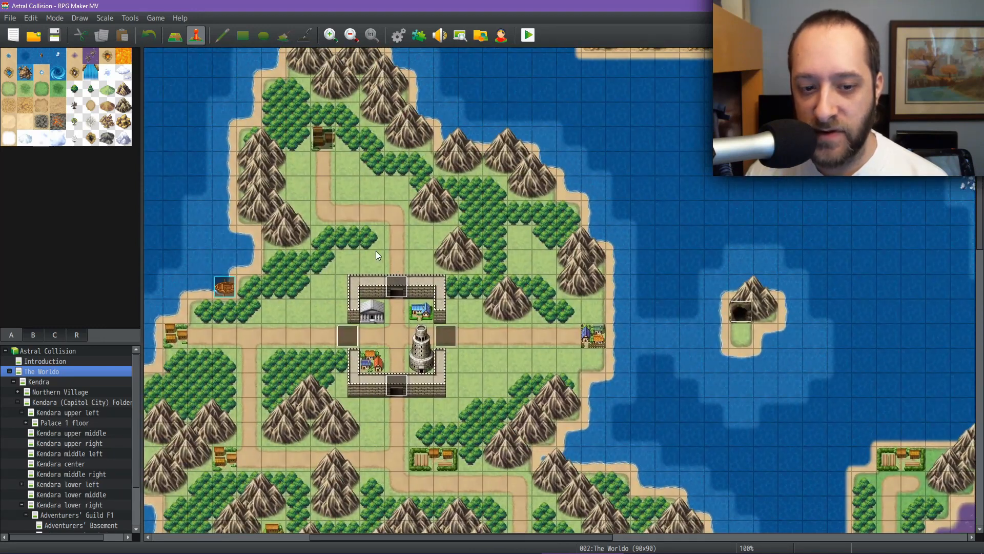
{"action": "middle_click_drag", "start_coordinate": [406, 293], "coordinate": [380, 287]}
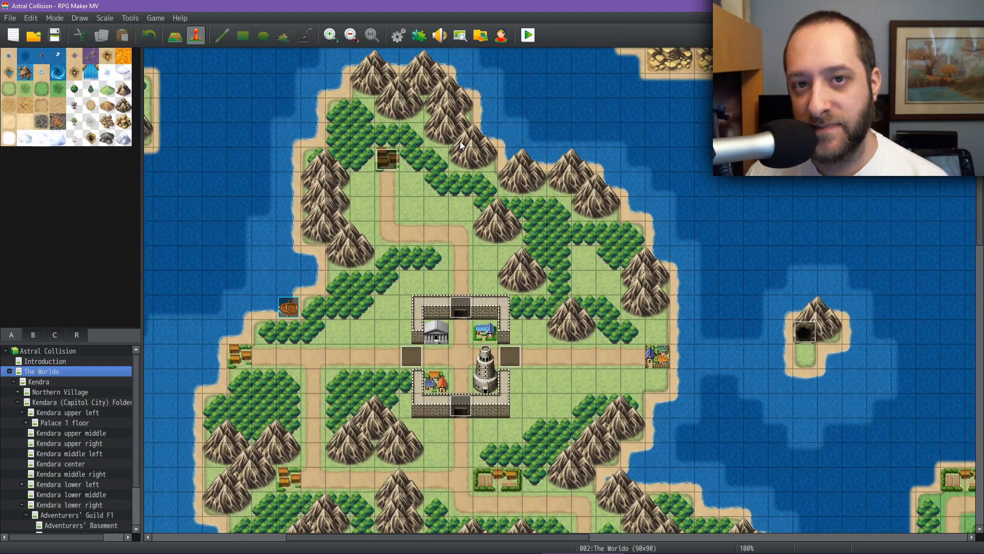
{"action": "left_click", "coordinate": [399, 35]}
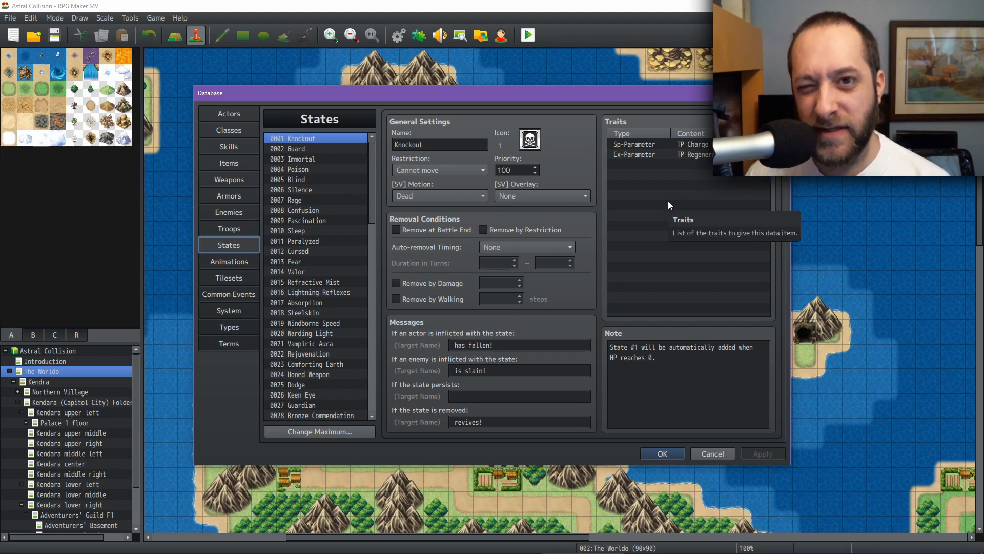
Step: Switch to Notepad++ and review the modified death function at the end of AC_Modifications.js
{"action": "mouse_move", "coordinate": [632, 543]}
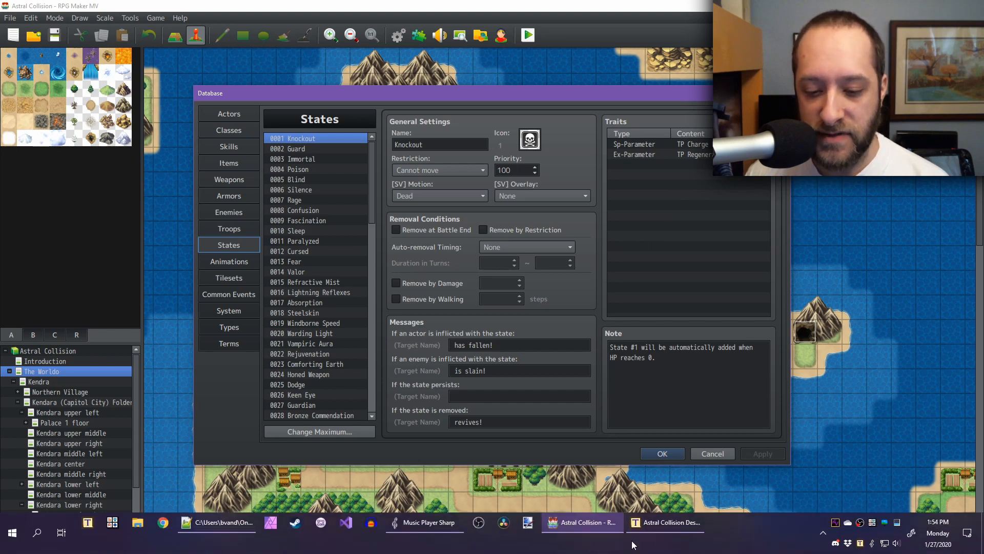
{"action": "left_click", "coordinate": [216, 528]}
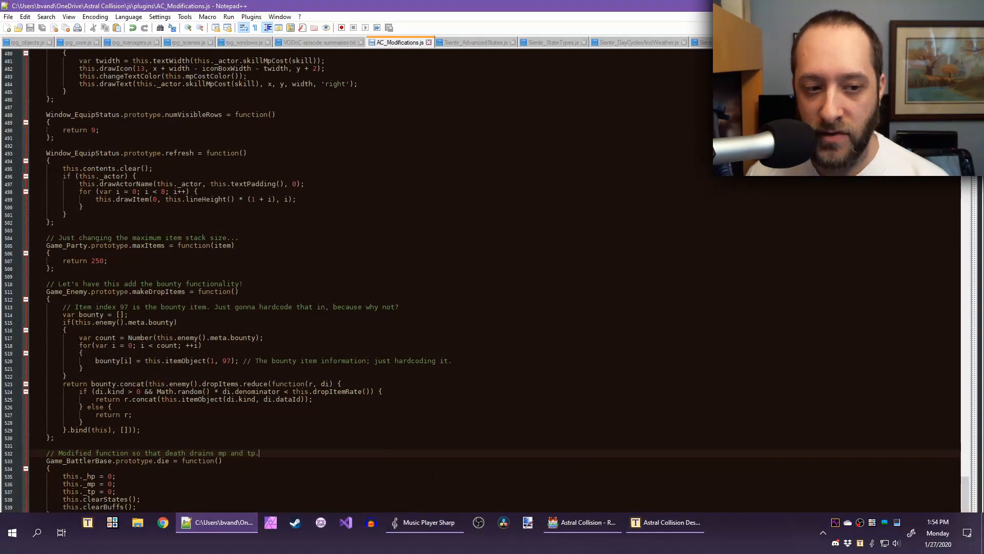
{"action": "scroll", "coordinate": [234, 455], "scroll_direction": "up", "scroll_amount": 1}
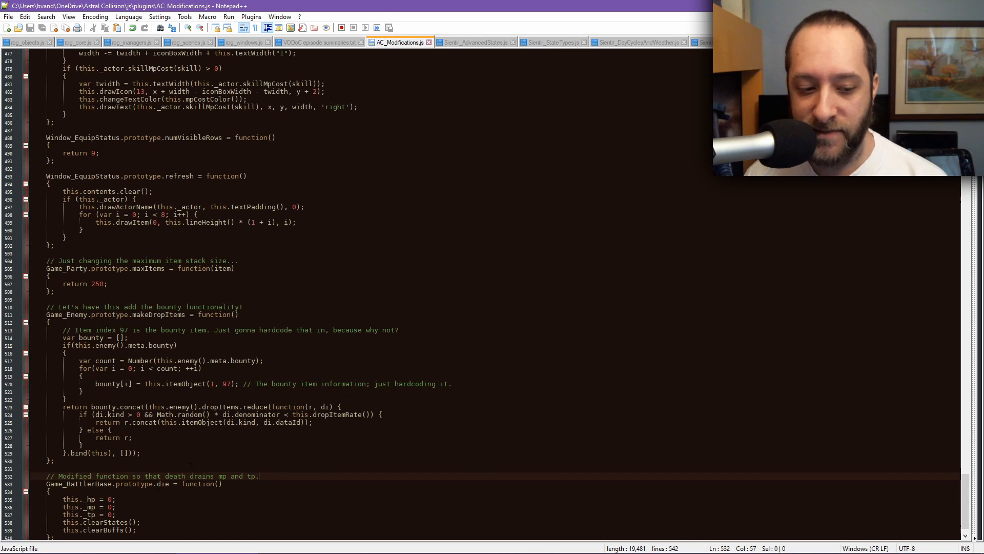
{"action": "scroll", "coordinate": [191, 465], "scroll_direction": "down", "scroll_amount": 1}
{"action": "left_click_drag", "start_coordinate": [133, 488], "coordinate": [54, 482]}
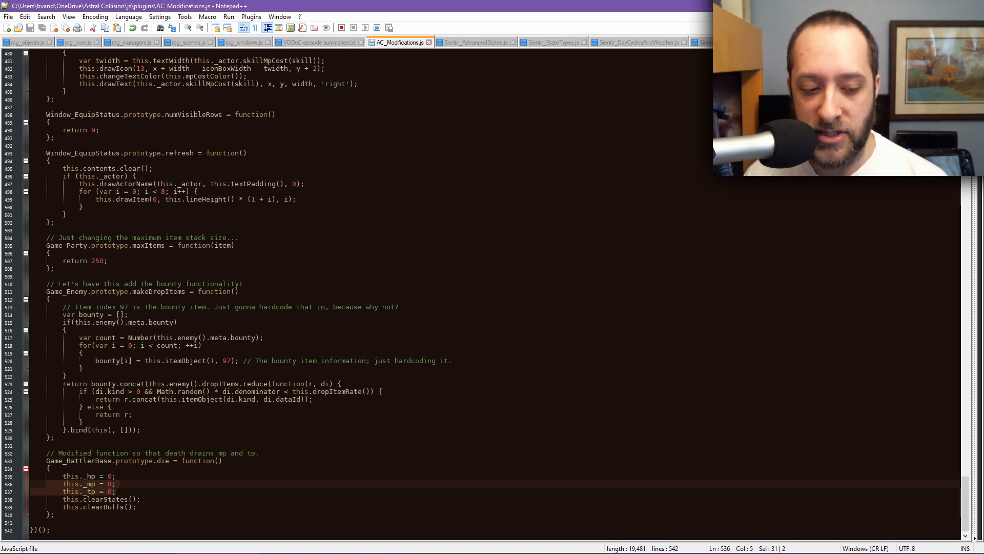
{"action": "left_click_drag", "start_coordinate": [117, 491], "coordinate": [83, 491]}
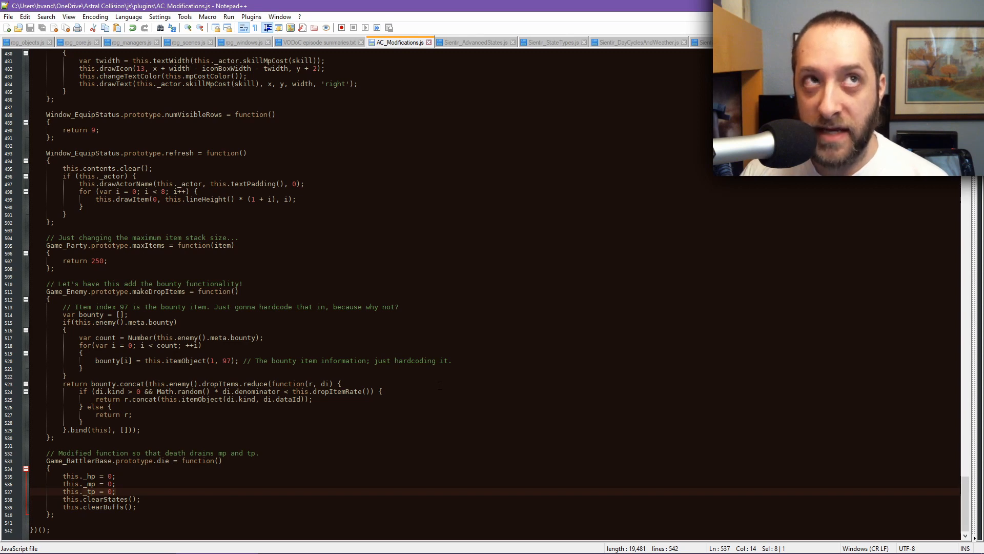
Step: Switch to the Astral Collision Math spreadsheet, open the Other Equipment sheet, and review the equipment table
{"action": "mouse_move", "coordinate": [627, 552]}
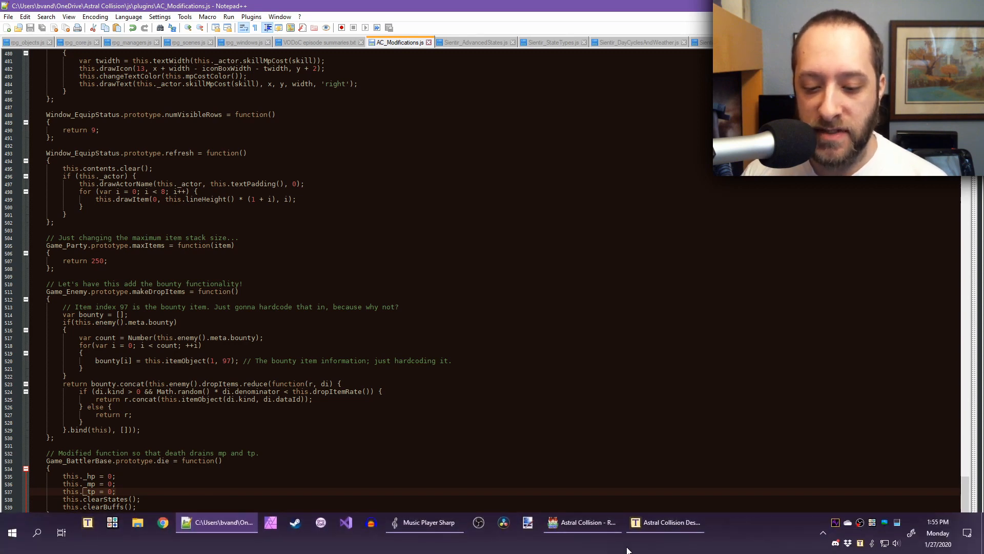
{"action": "left_click", "coordinate": [598, 521]}
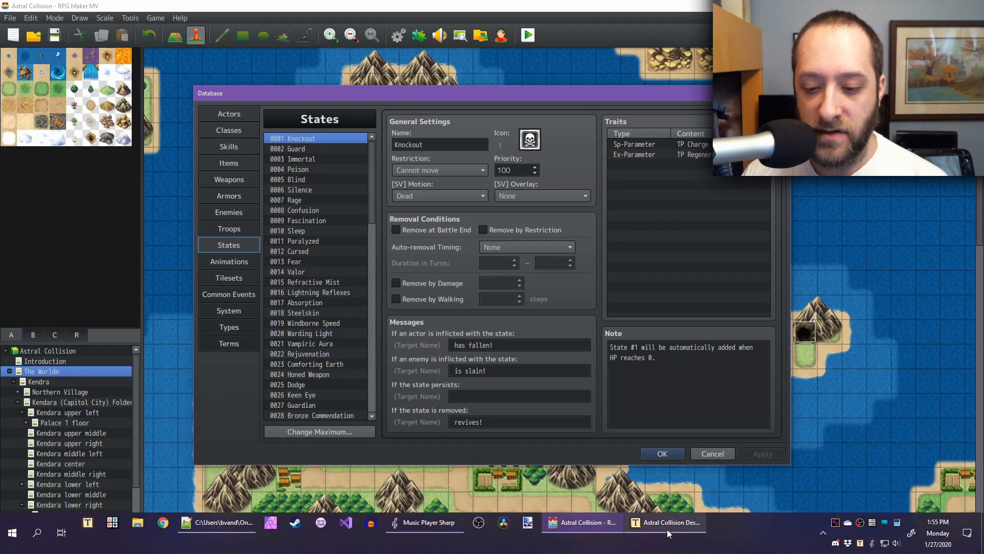
{"action": "left_click", "coordinate": [662, 523]}
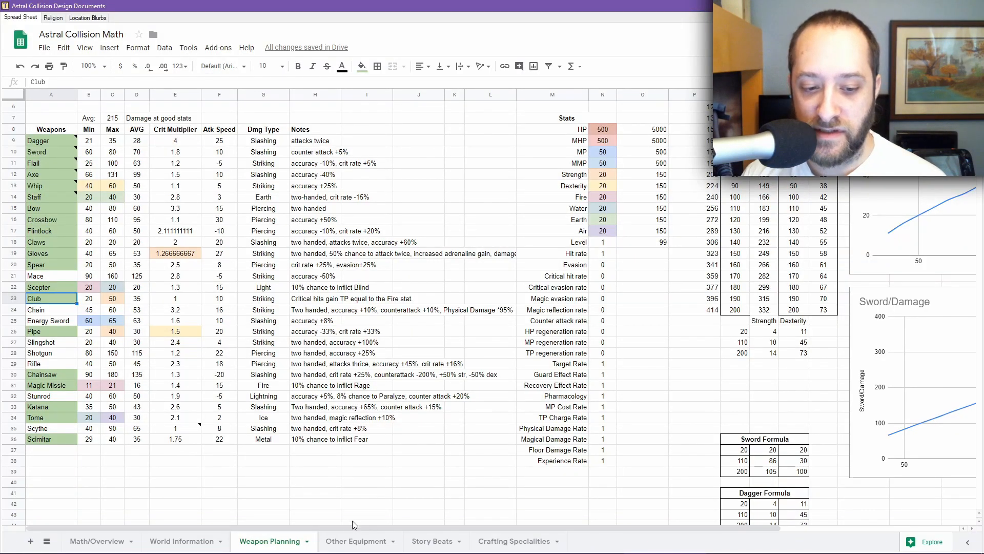
{"action": "left_click", "coordinate": [346, 544]}
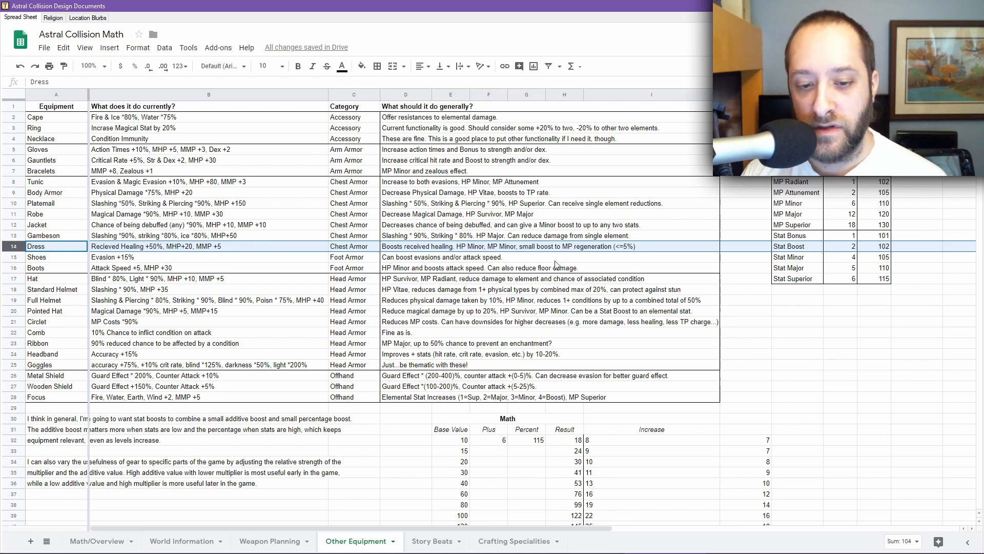
{"action": "scroll", "coordinate": [287, 280], "scroll_direction": "down", "scroll_amount": 2}
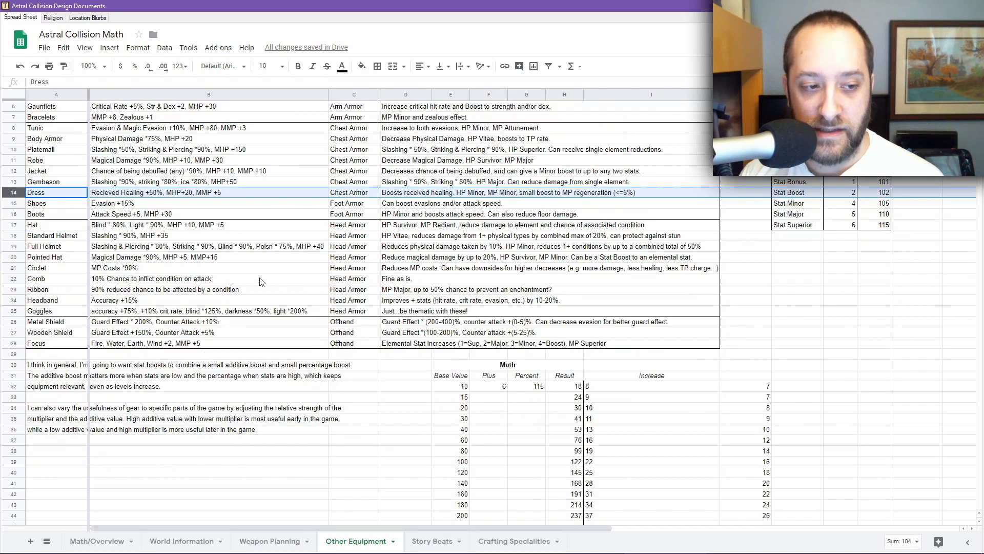
{"action": "scroll", "coordinate": [195, 277], "scroll_direction": "up", "scroll_amount": 2}
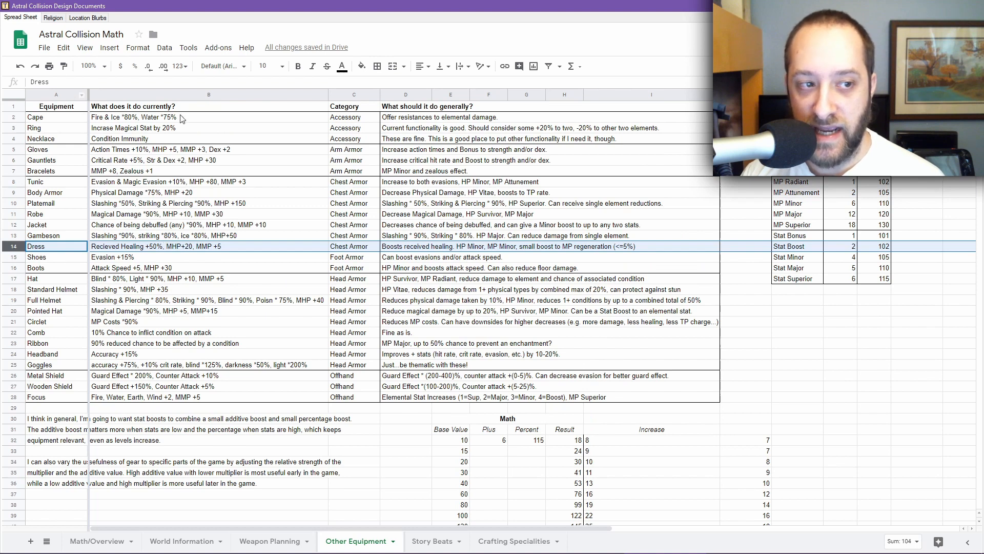
{"action": "left_click_drag", "start_coordinate": [388, 528], "coordinate": [277, 469]}
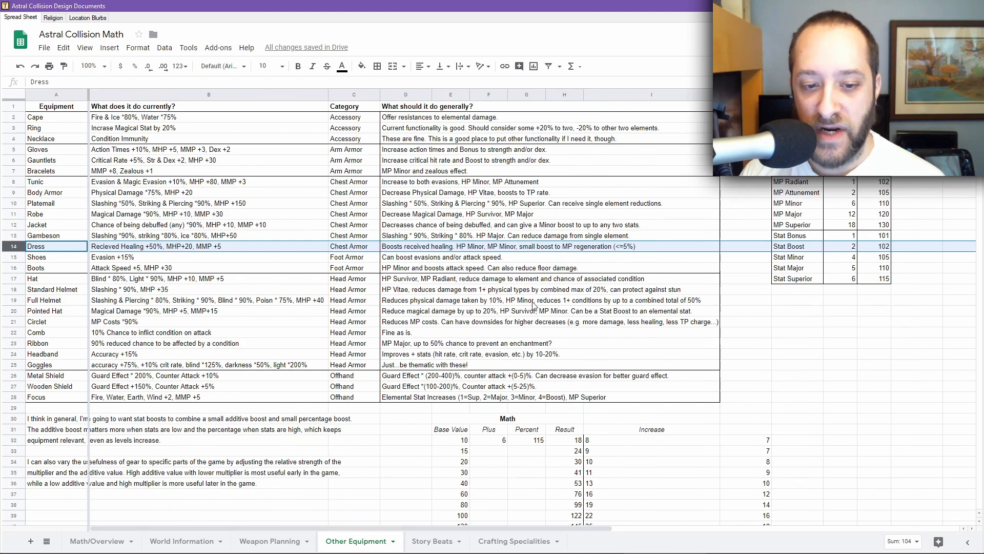
Step: Return to the database, open Armors, and inspect the Rusty Platemail and Steel Platemail entries
{"action": "mouse_move", "coordinate": [613, 550]}
{"action": "left_click", "coordinate": [598, 523]}
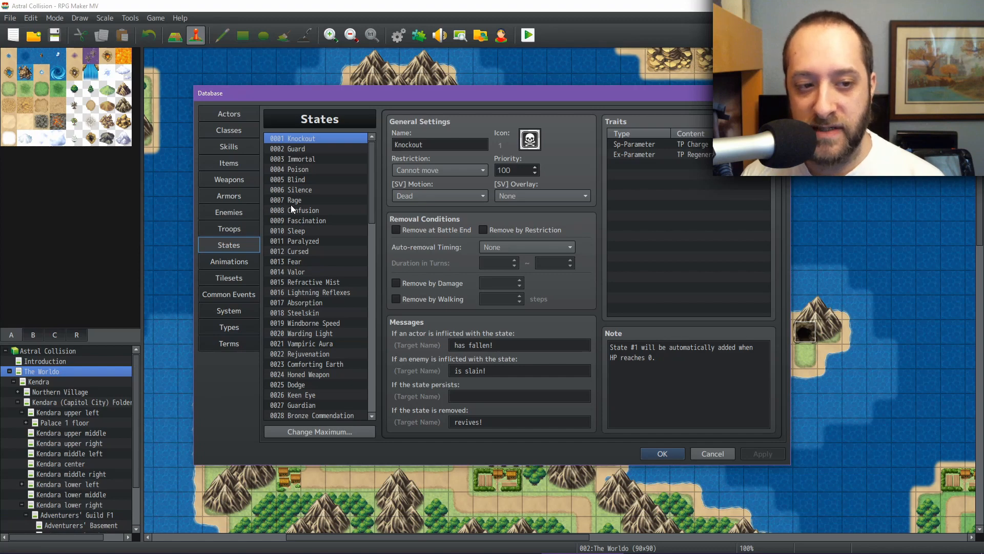
{"action": "left_click", "coordinate": [229, 197]}
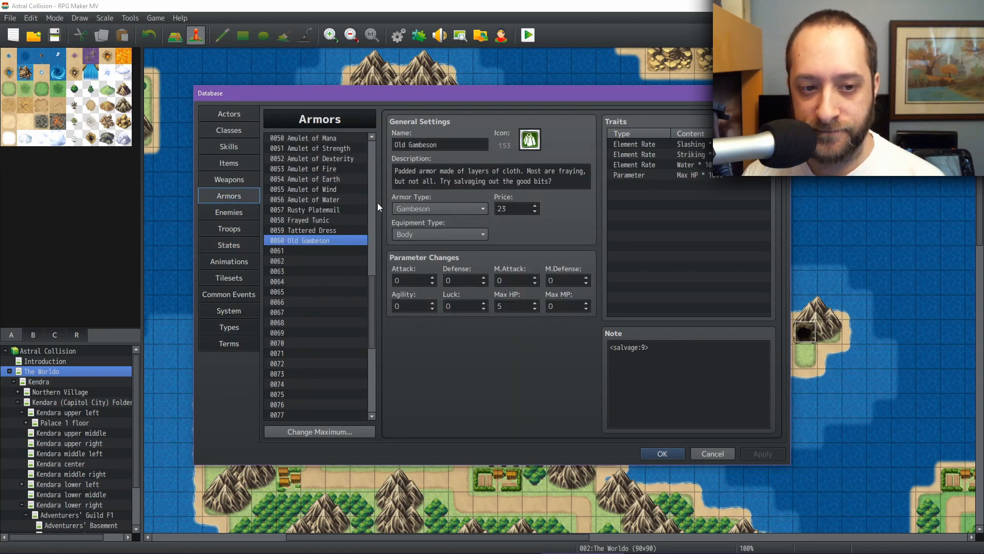
{"action": "left_click", "coordinate": [338, 209]}
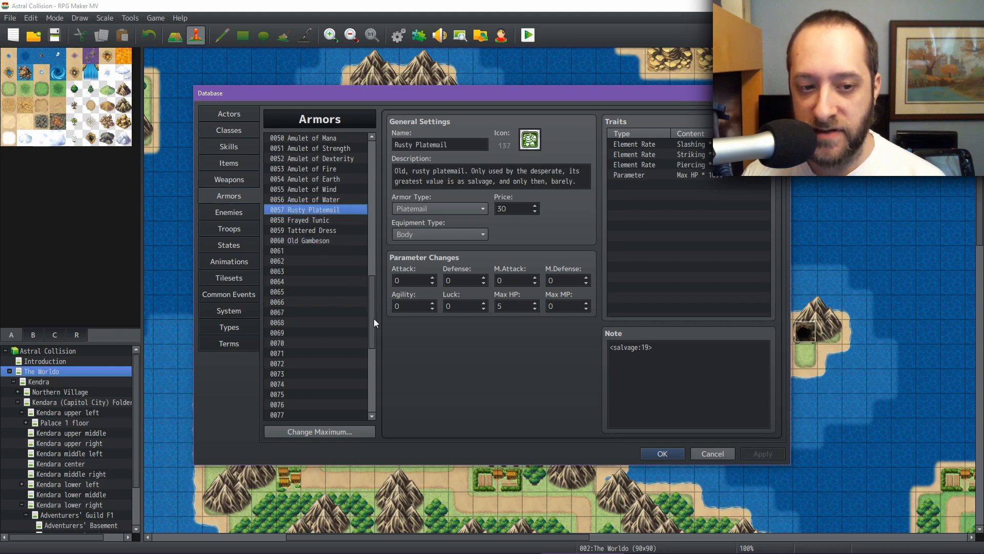
{"action": "left_click_drag", "start_coordinate": [374, 309], "coordinate": [372, 159]}
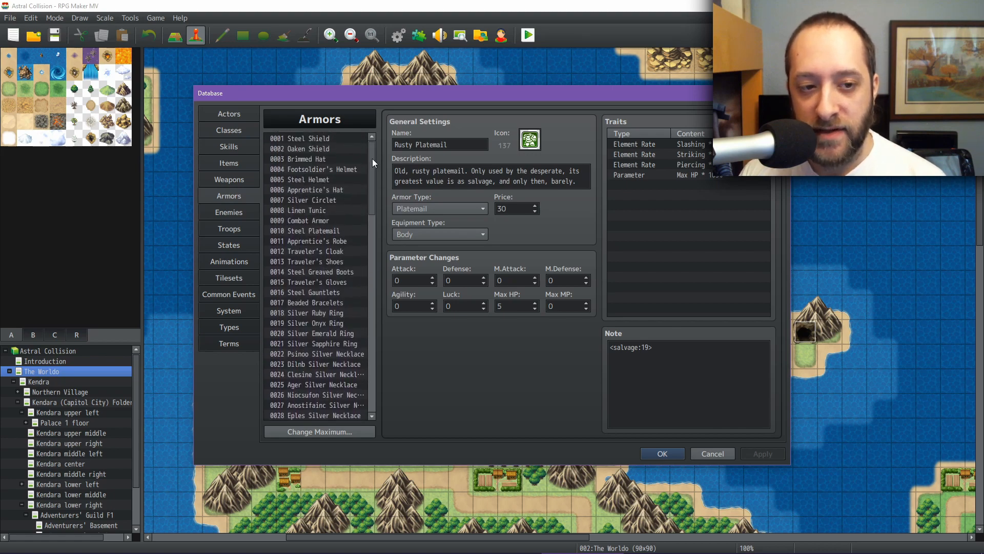
{"action": "left_click_drag", "start_coordinate": [372, 160], "coordinate": [372, 176]}
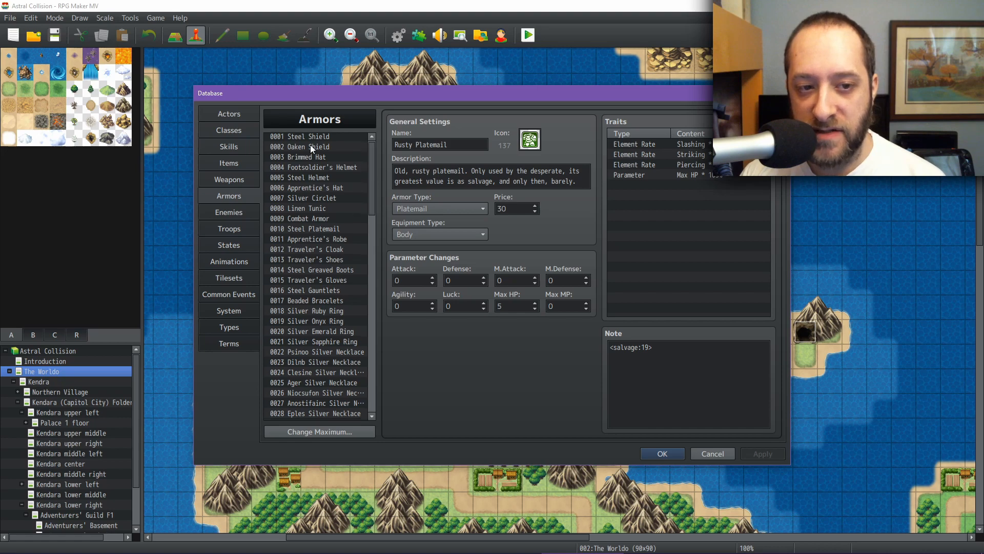
{"action": "scroll", "coordinate": [330, 186], "scroll_direction": "up", "scroll_amount": 1}
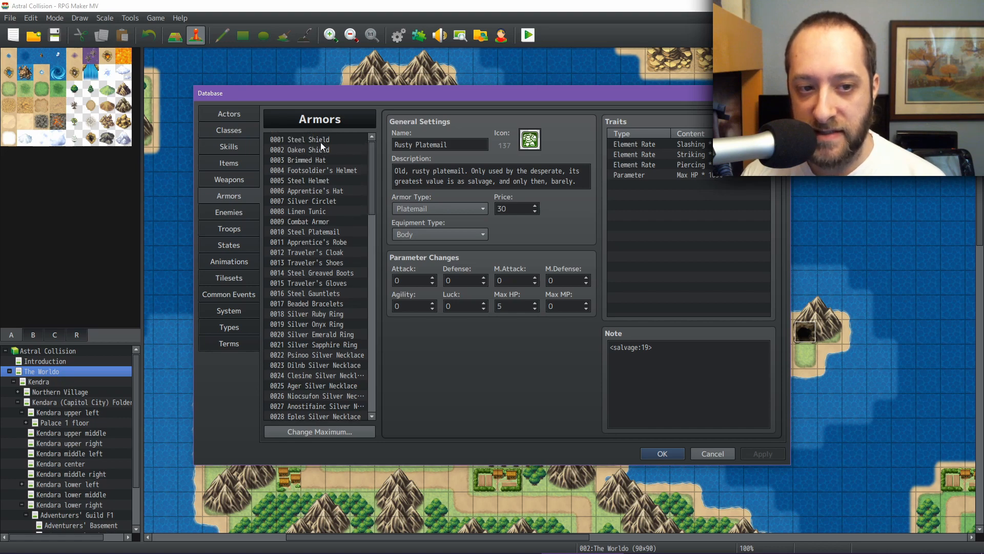
{"action": "left_click", "coordinate": [319, 230]}
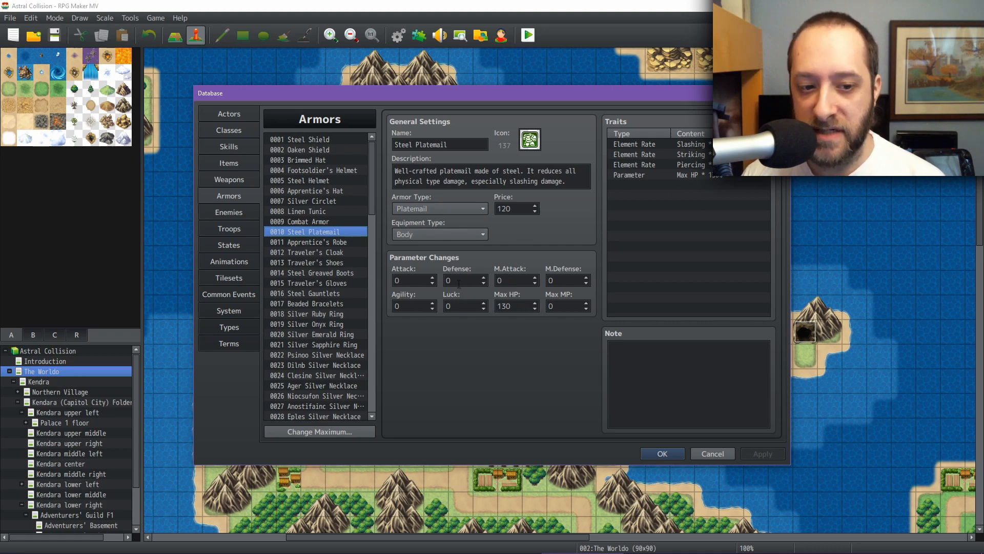
Step: Browse the rest of the armor list, then switch back to the spreadsheet
{"action": "scroll", "coordinate": [320, 308], "scroll_direction": "down", "scroll_amount": 9}
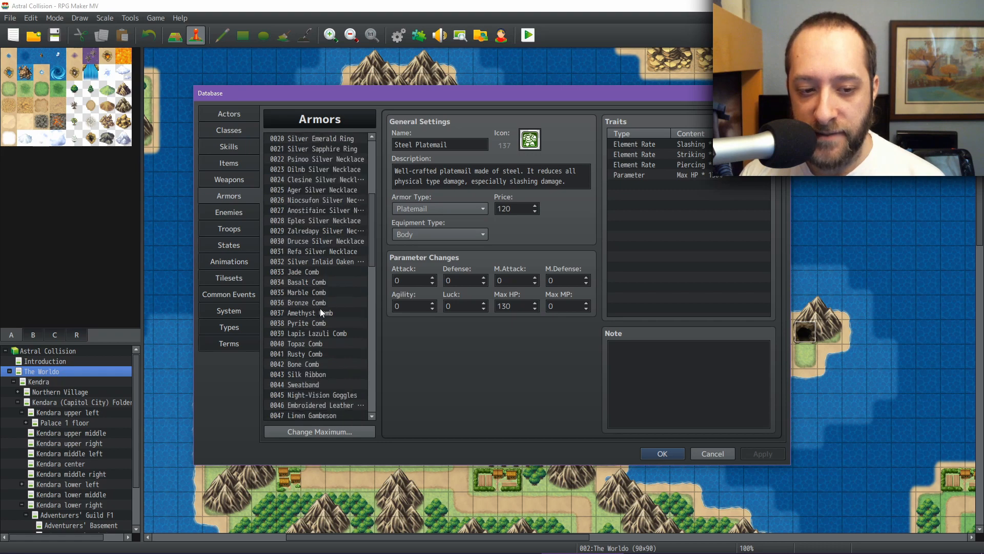
{"action": "scroll", "coordinate": [371, 313], "scroll_direction": "down", "scroll_amount": 3}
{"action": "mouse_move", "coordinate": [686, 549]}
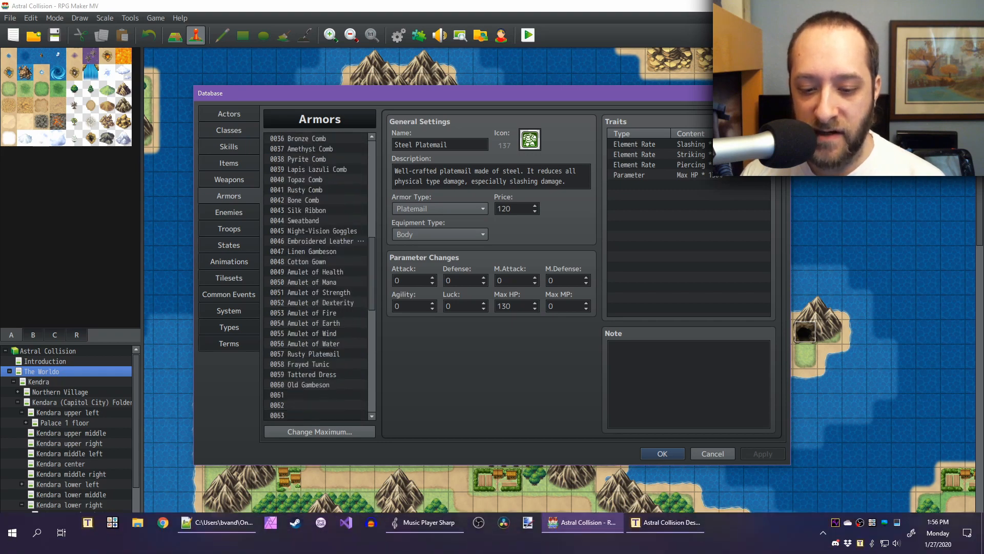
{"action": "left_click", "coordinate": [670, 522]}
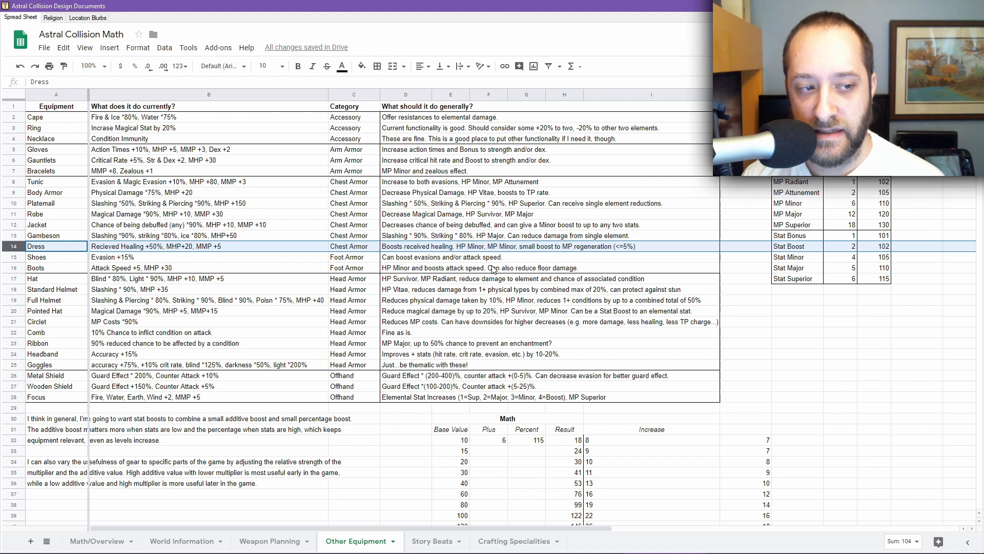
Step: Review the planned effects for the Gambeson, Dress, Body Armor, Hat, Comb and Circle rows
{"action": "left_click", "coordinate": [561, 236]}
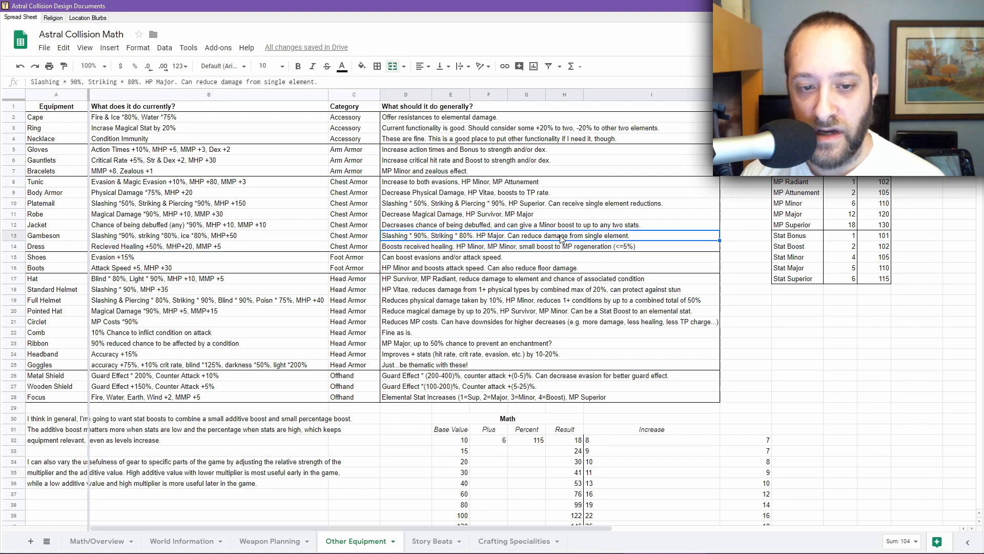
{"action": "left_click", "coordinate": [521, 251]}
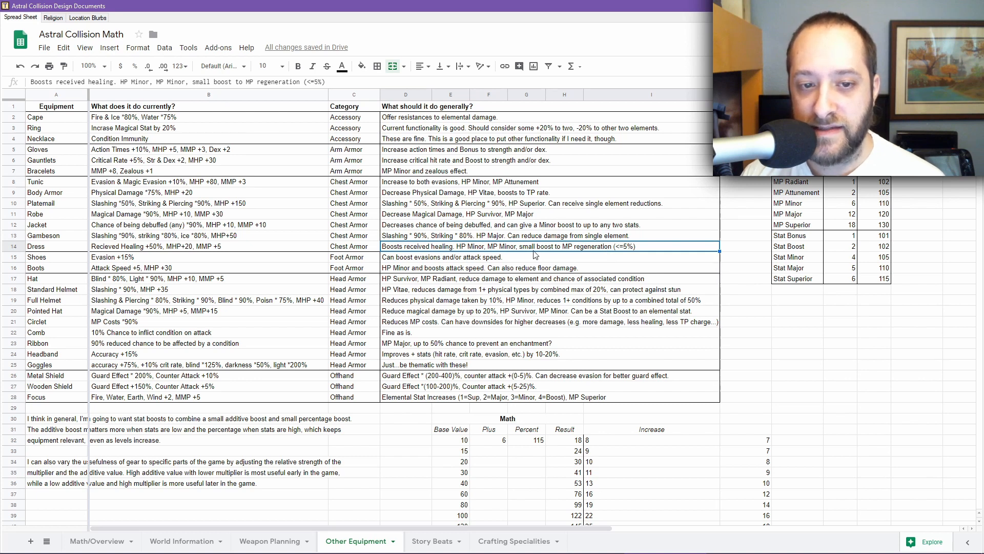
{"action": "left_click", "coordinate": [524, 193]}
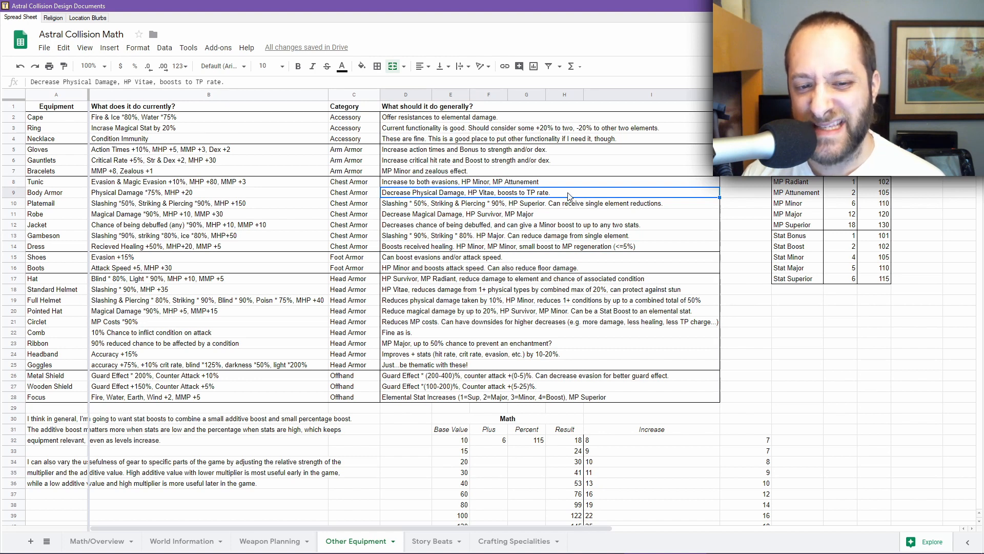
{"action": "left_click", "coordinate": [529, 283]}
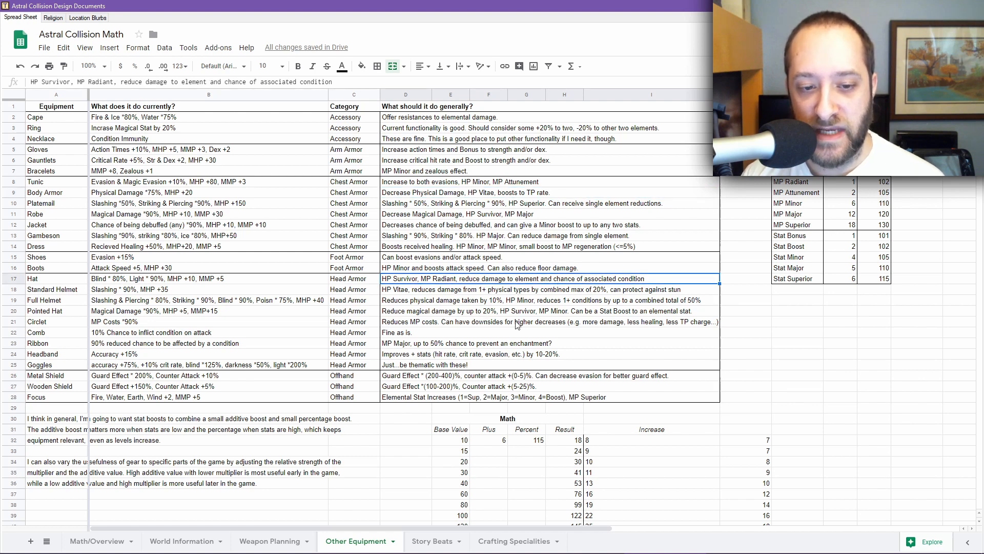
{"action": "left_click", "coordinate": [411, 334]}
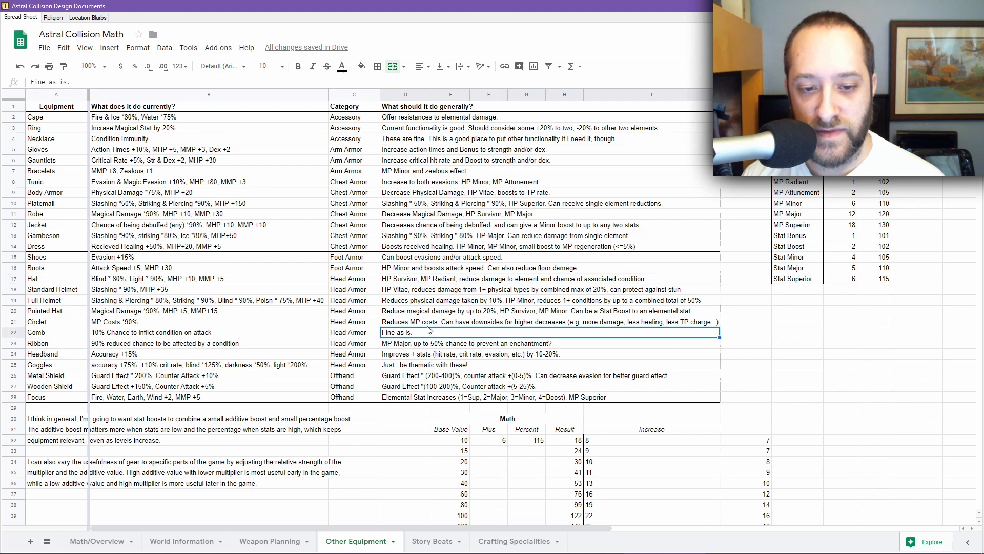
{"action": "left_click", "coordinate": [430, 325]}
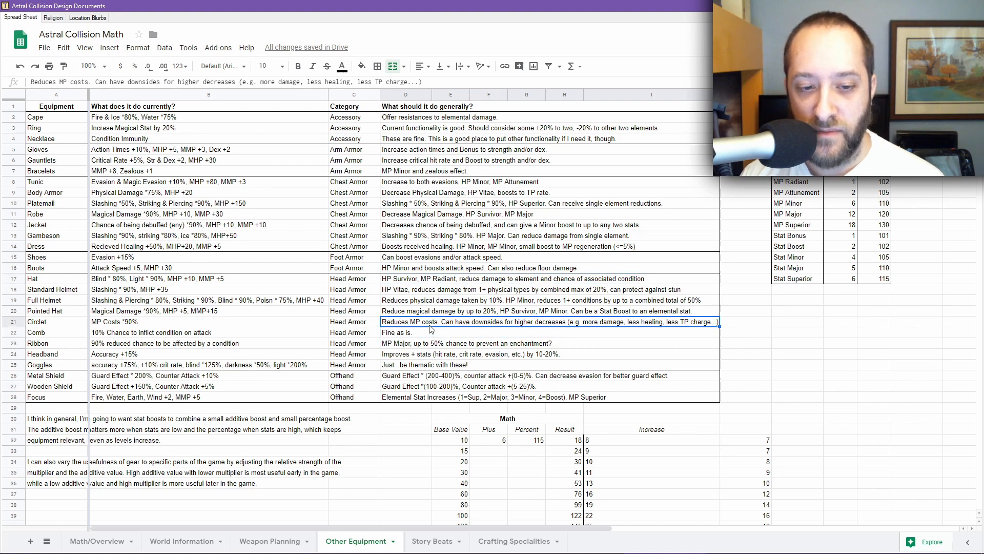
Step: Review the planned effects in the Hat, Standard Helmet, Full Helmet, Pointed Hat, Ribbon and Headband rows
{"action": "left_click", "coordinate": [442, 281]}
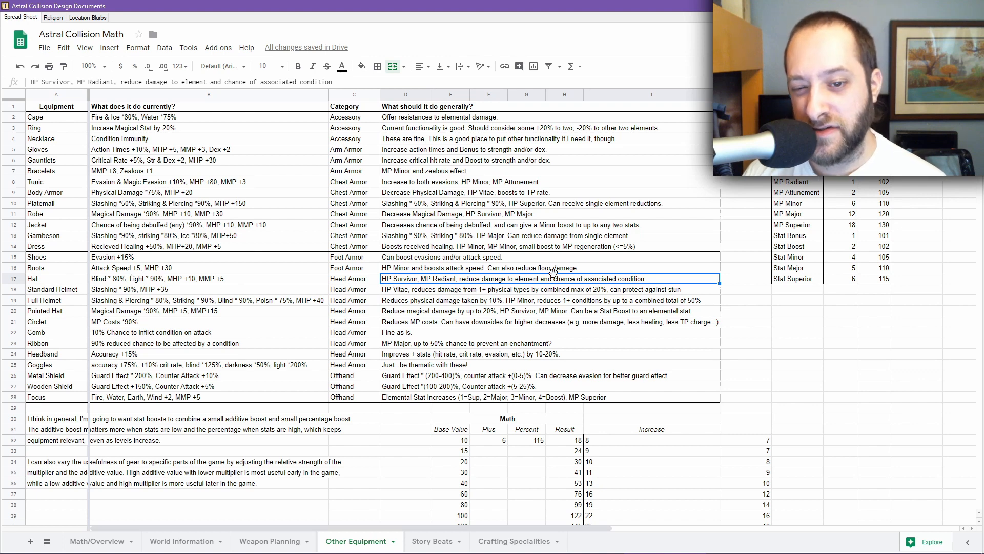
{"action": "left_click", "coordinate": [456, 291]}
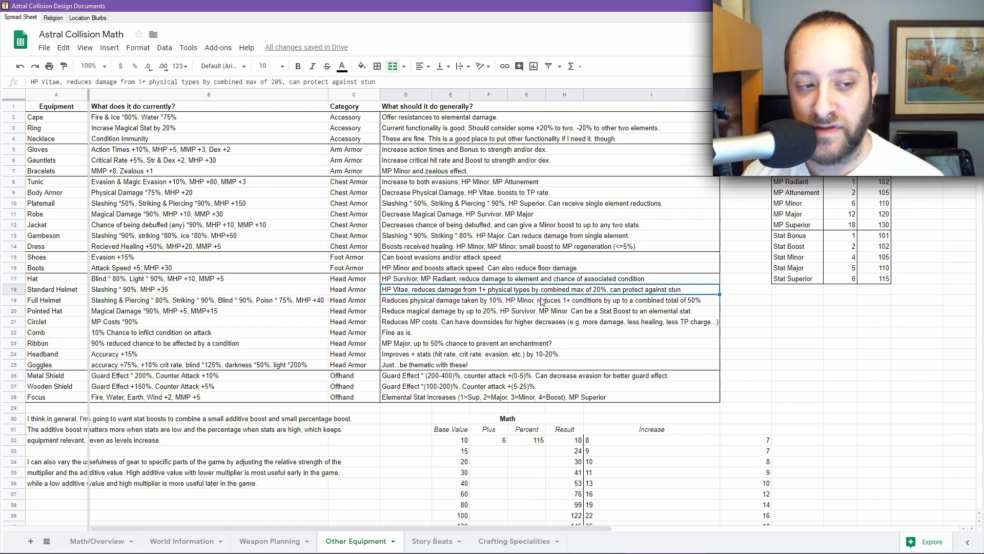
{"action": "left_click", "coordinate": [407, 303]}
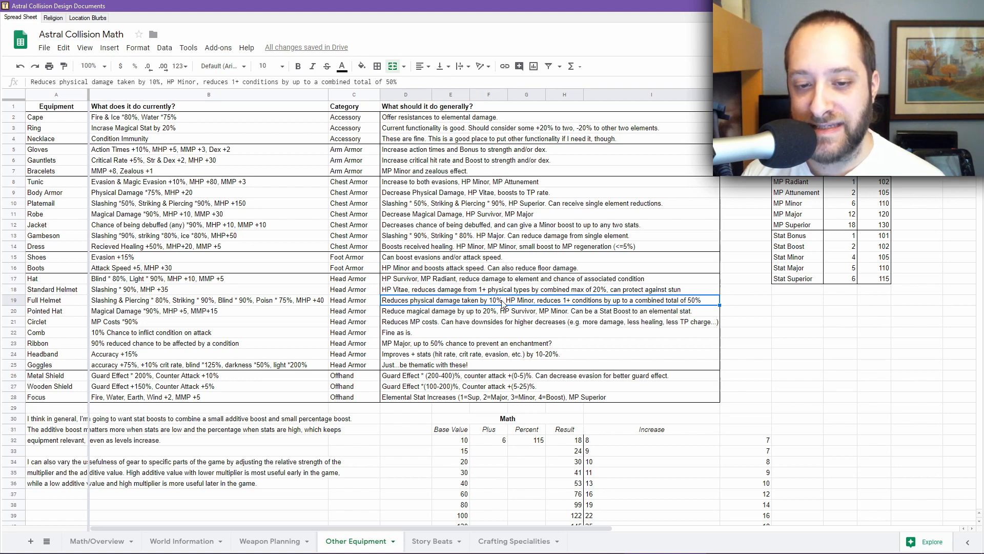
{"action": "left_click", "coordinate": [550, 291]}
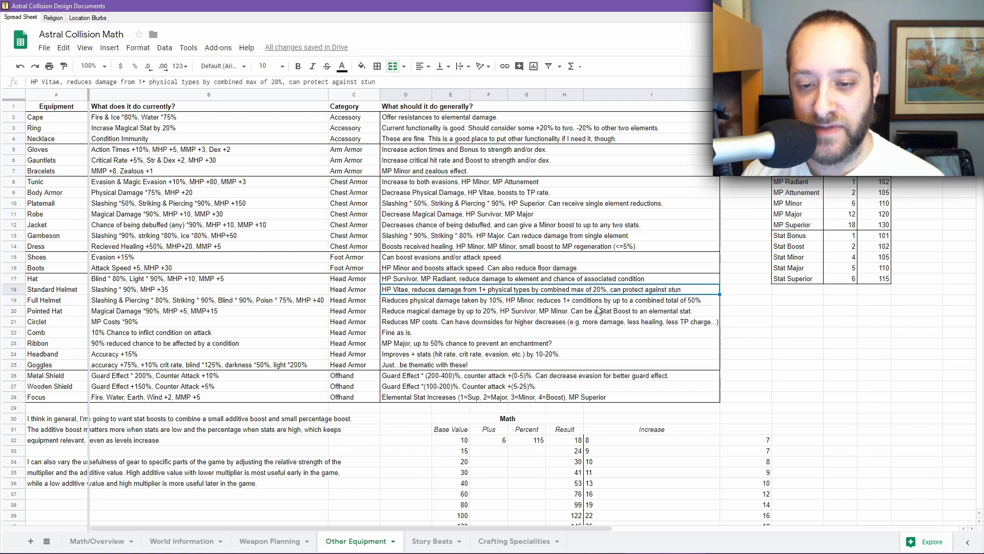
{"action": "left_click", "coordinate": [419, 313]}
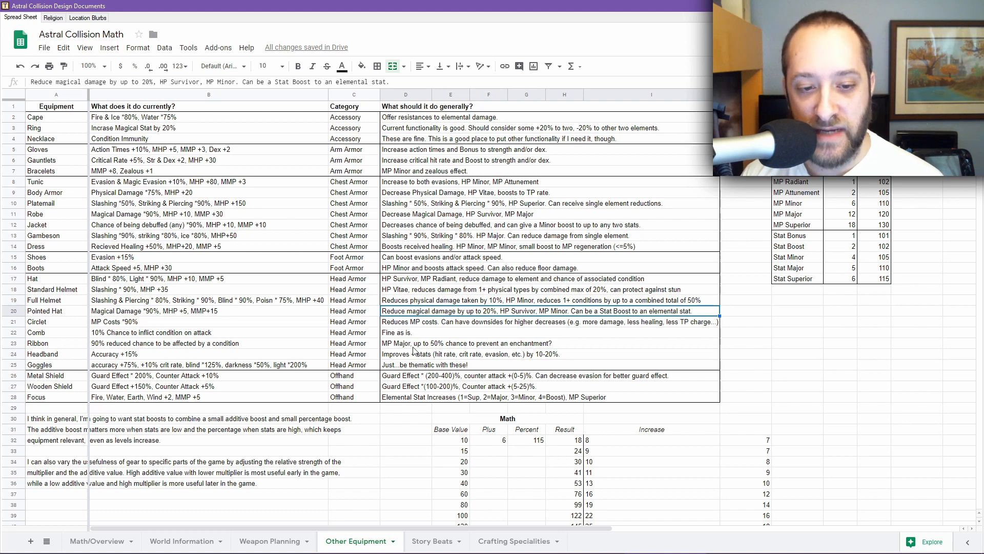
{"action": "left_click", "coordinate": [417, 348]}
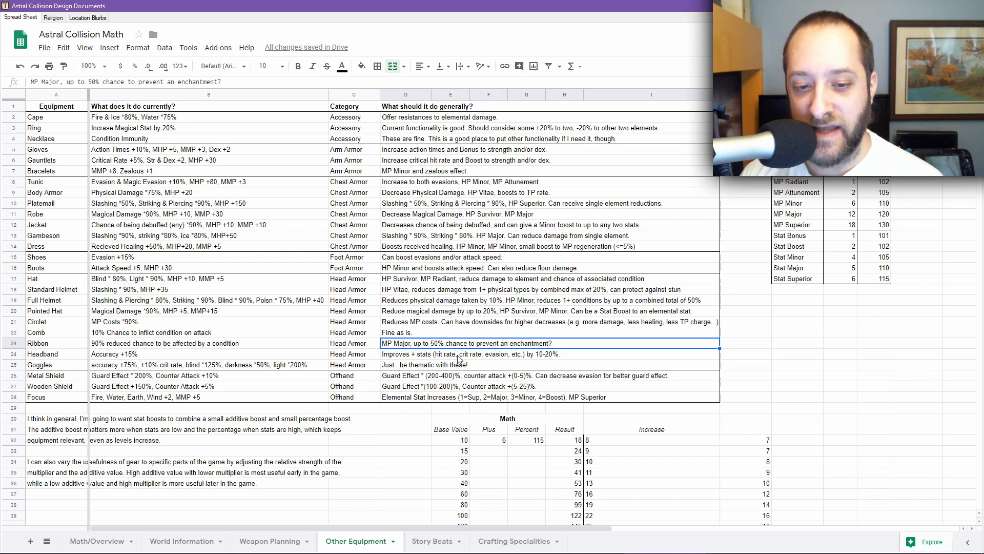
{"action": "left_click", "coordinate": [572, 356]}
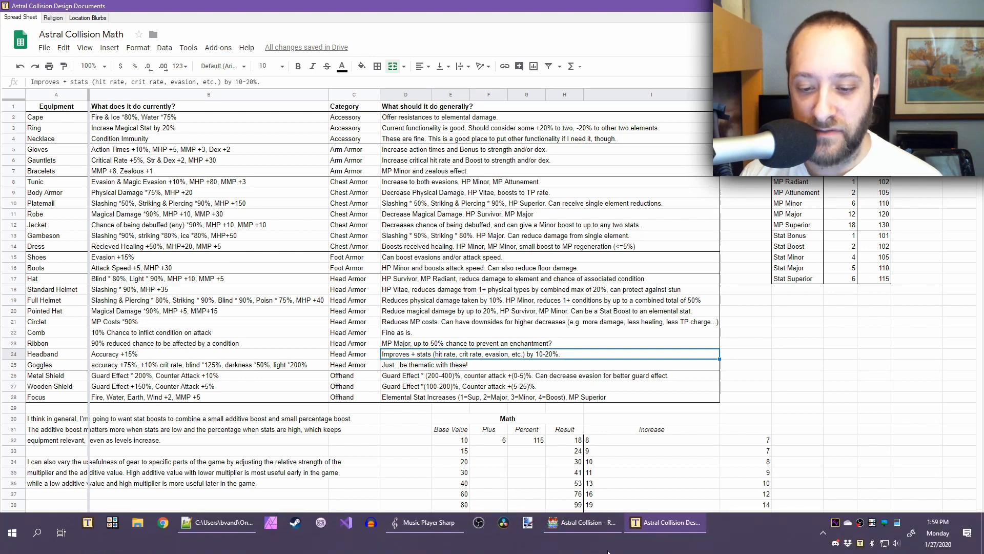
Step: Switch to the database and examine the Parameter, Ex-Parameter and Sp-Parameter trait options for Steel Platemail, cancelling the new trait
{"action": "left_click", "coordinate": [576, 530]}
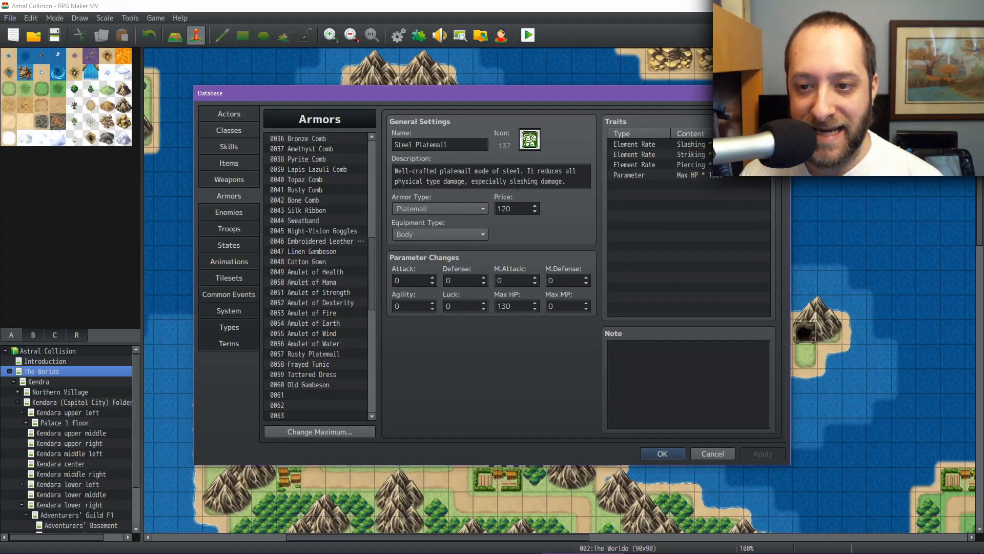
{"action": "double_click", "coordinate": [664, 241]}
{"action": "left_click", "coordinate": [647, 146]}
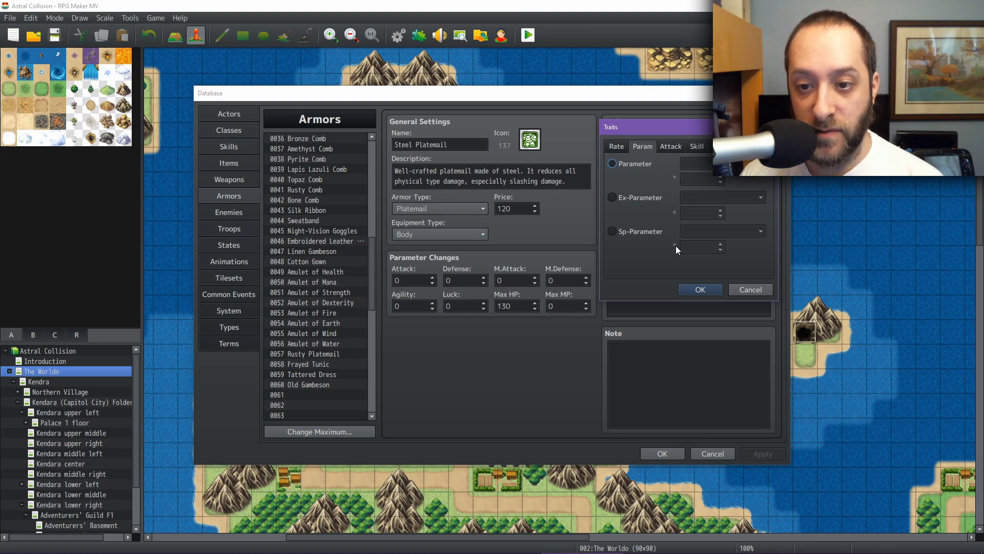
{"action": "left_click", "coordinate": [641, 198]}
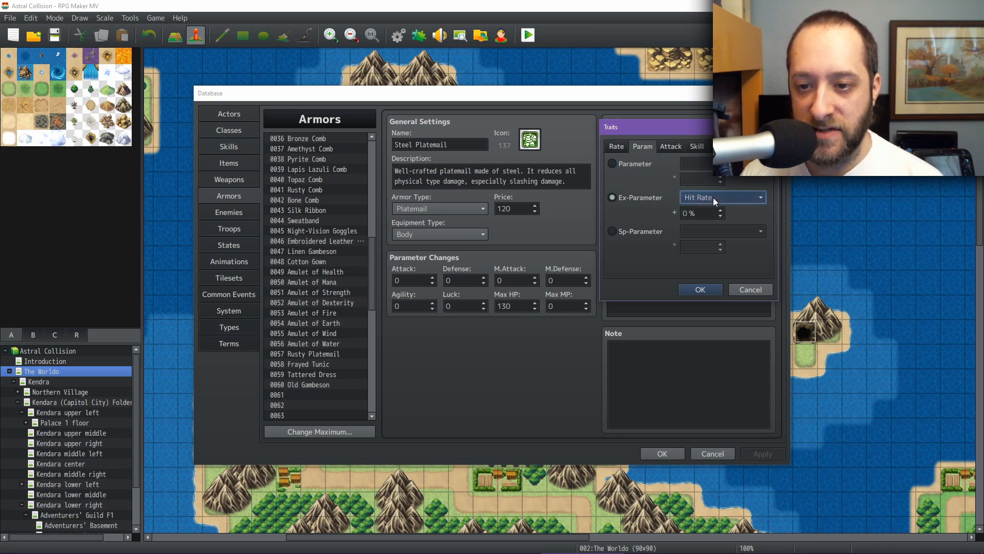
{"action": "left_click", "coordinate": [712, 198]}
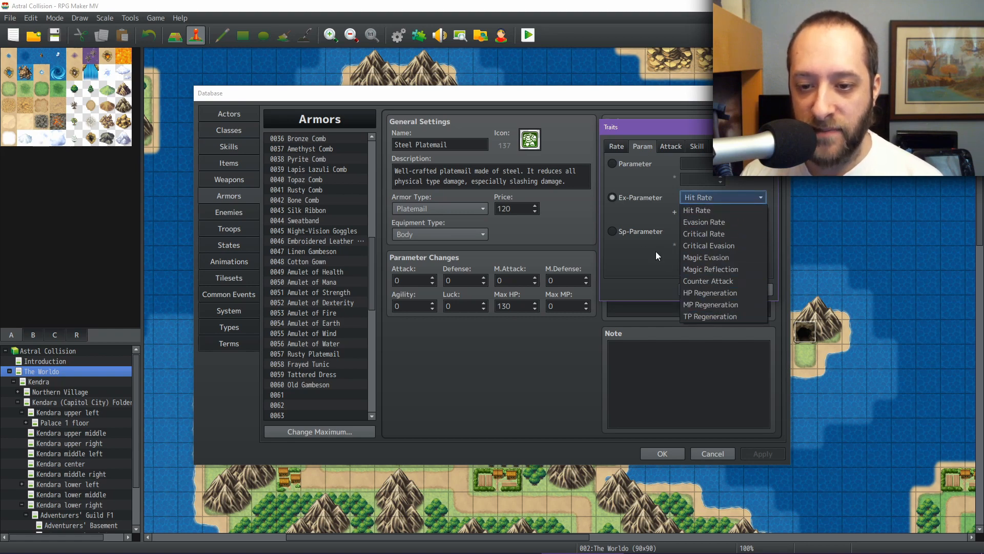
{"action": "left_click", "coordinate": [638, 232]}
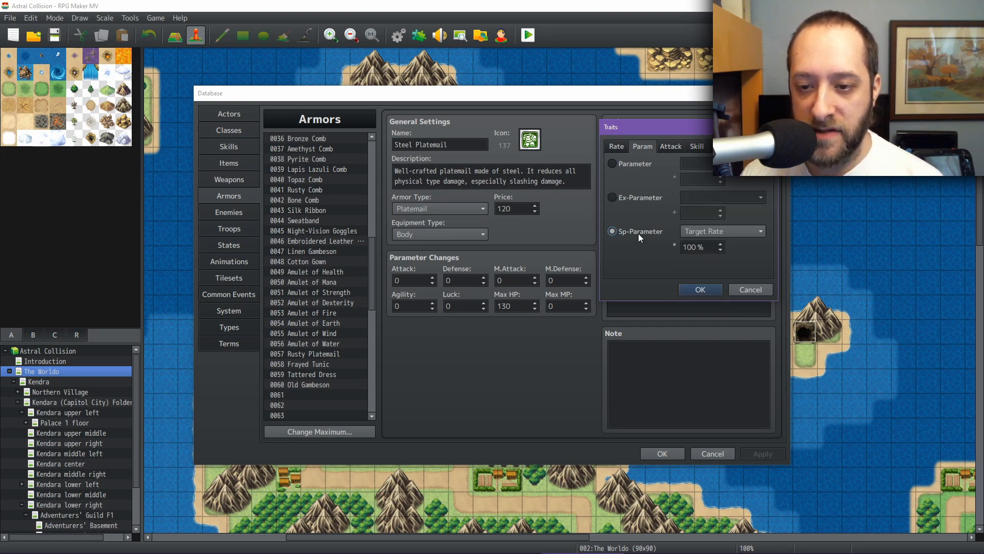
{"action": "left_click", "coordinate": [623, 161]}
{"action": "left_click", "coordinate": [624, 161]}
{"action": "left_click", "coordinate": [697, 163]}
{"action": "left_click", "coordinate": [635, 172]}
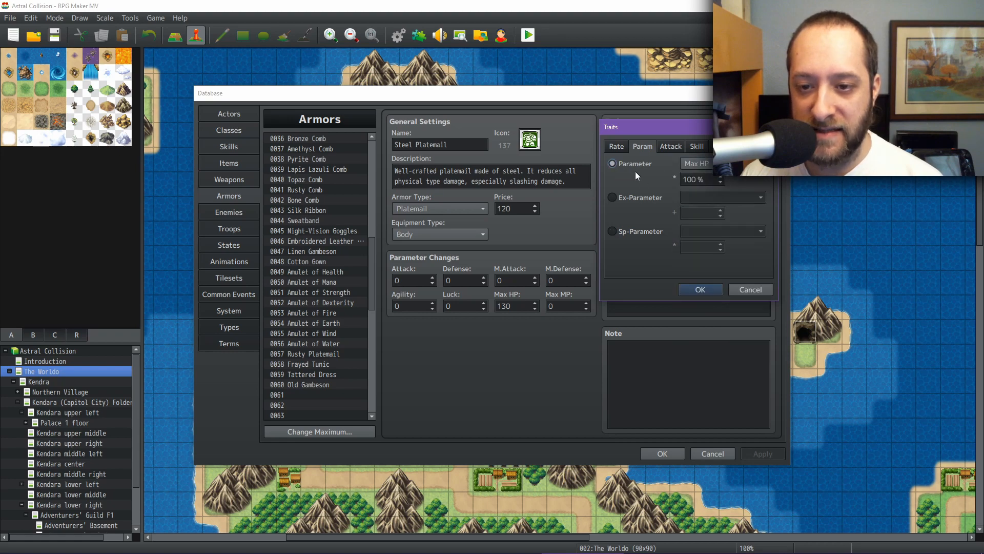
{"action": "left_click", "coordinate": [638, 197]}
{"action": "left_click", "coordinate": [715, 195]}
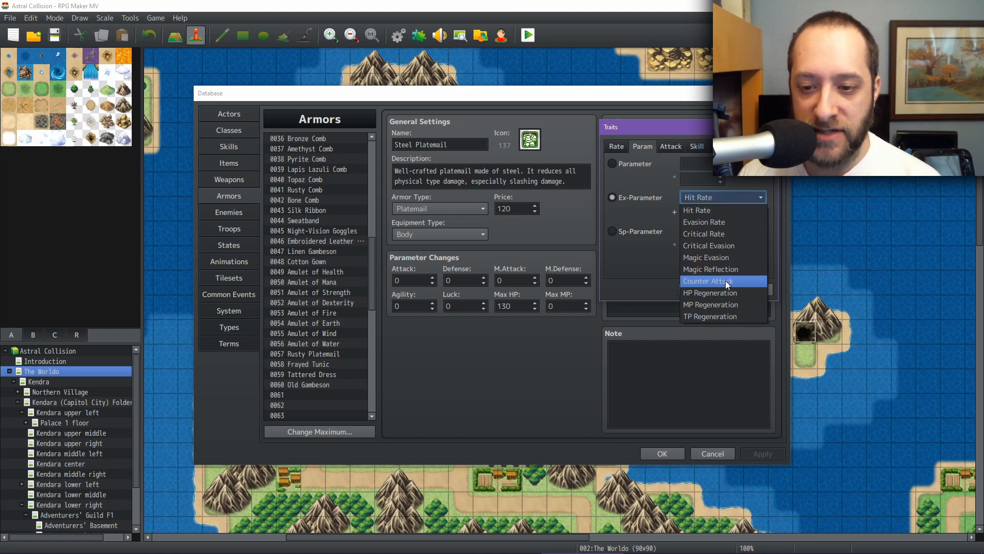
{"action": "left_click", "coordinate": [710, 315]}
{"action": "left_click", "coordinate": [751, 288]}
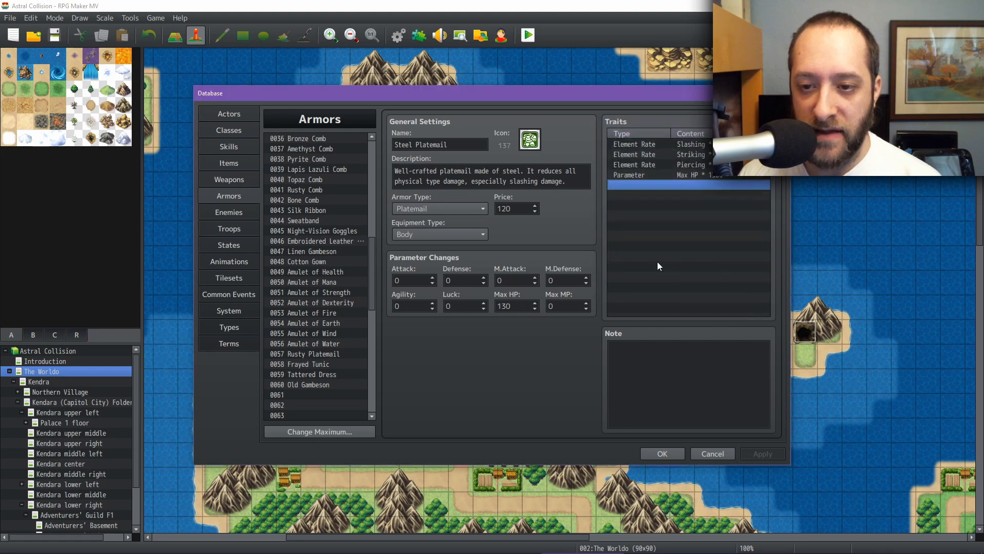
Step: Switch back to the spreadsheet and review the planned effects for Goggles, Metal Shield and Wooden Shield
{"action": "left_click", "coordinate": [669, 539]}
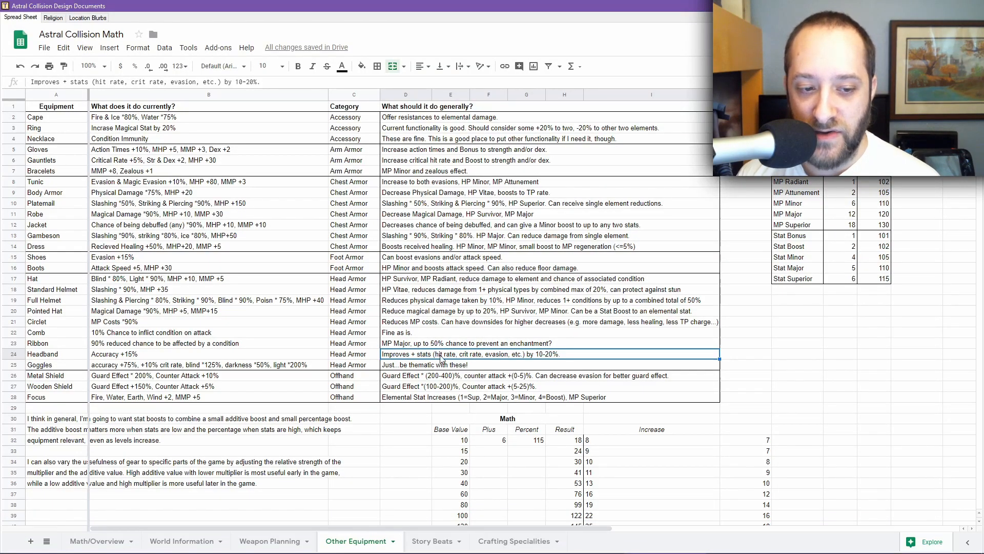
{"action": "left_click", "coordinate": [460, 367]}
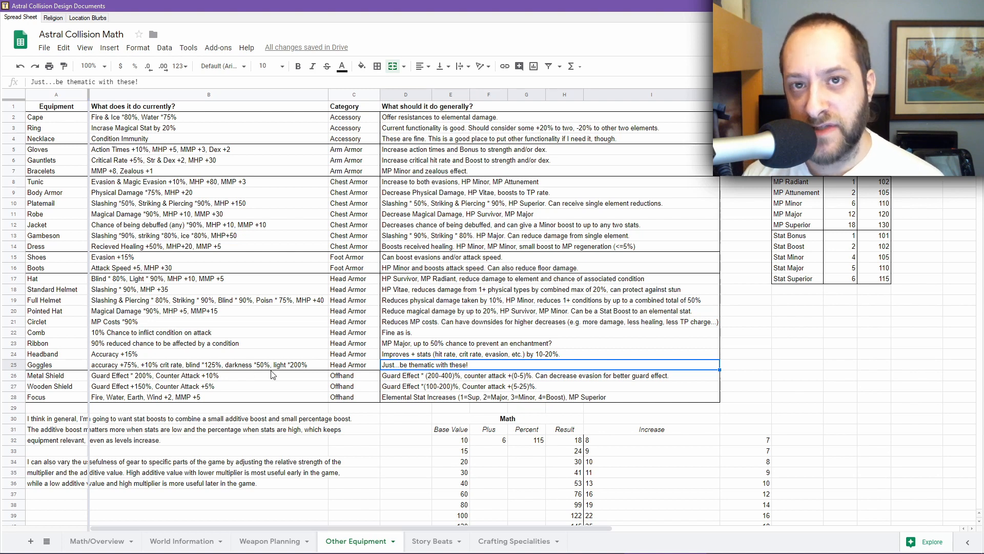
{"action": "left_click", "coordinate": [65, 378]}
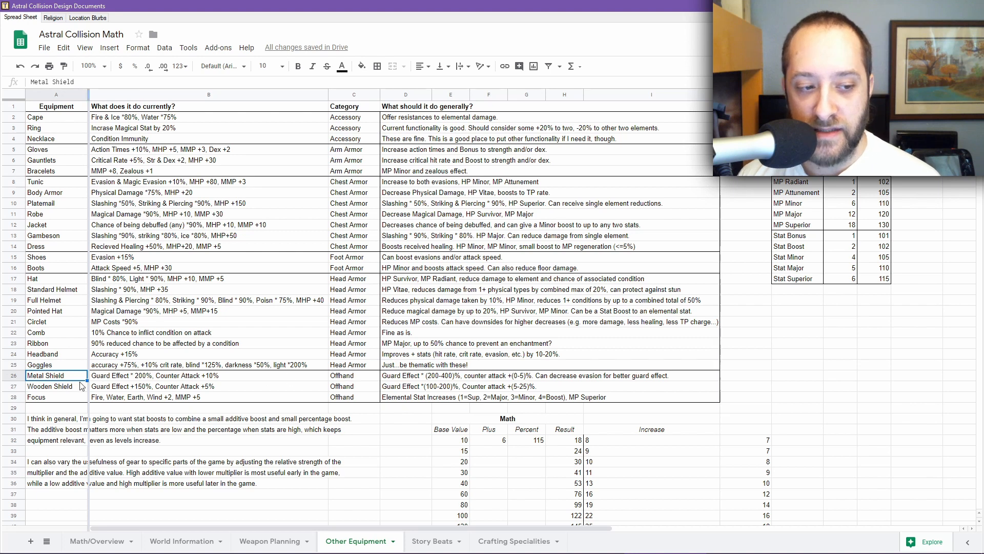
{"action": "left_click", "coordinate": [491, 390]}
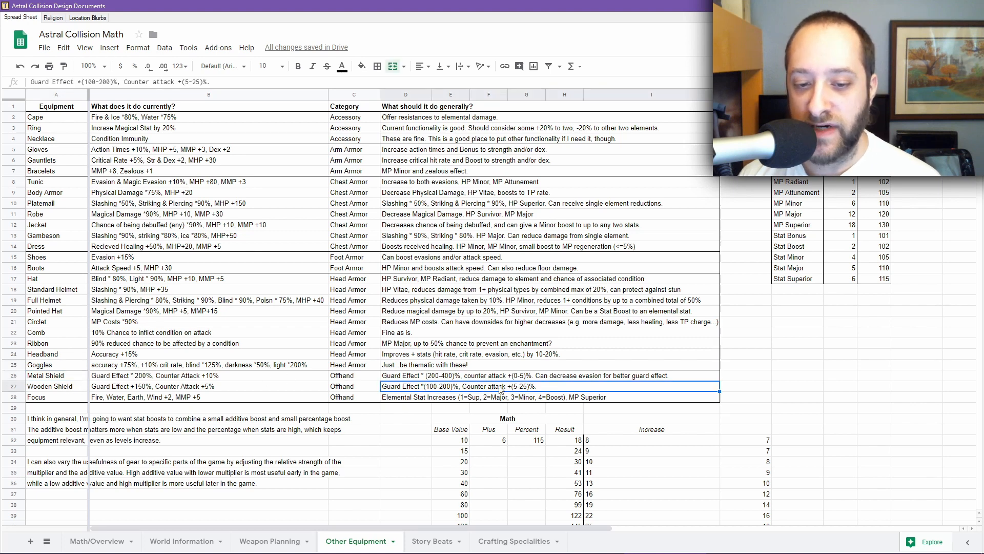
{"action": "left_click", "coordinate": [419, 379]}
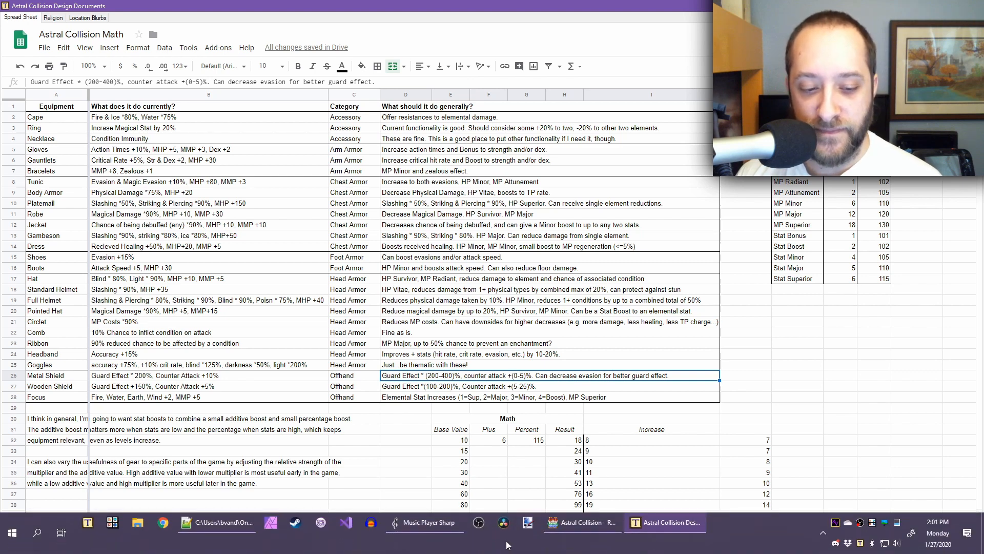
Step: Switch to AC_Modifications.js, wrap the applyGuard return expression in Math.max( ..., 0) so guarded damage never goes negative, and save
{"action": "left_click", "coordinate": [235, 532]}
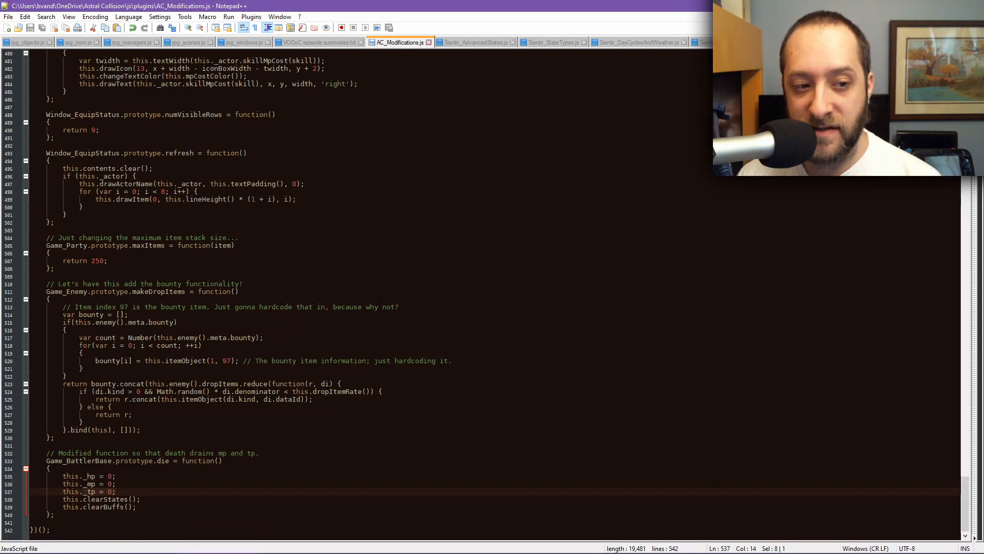
{"action": "left_click", "coordinate": [308, 299]}
{"action": "scroll", "coordinate": [308, 334], "scroll_direction": "up", "scroll_amount": 17}
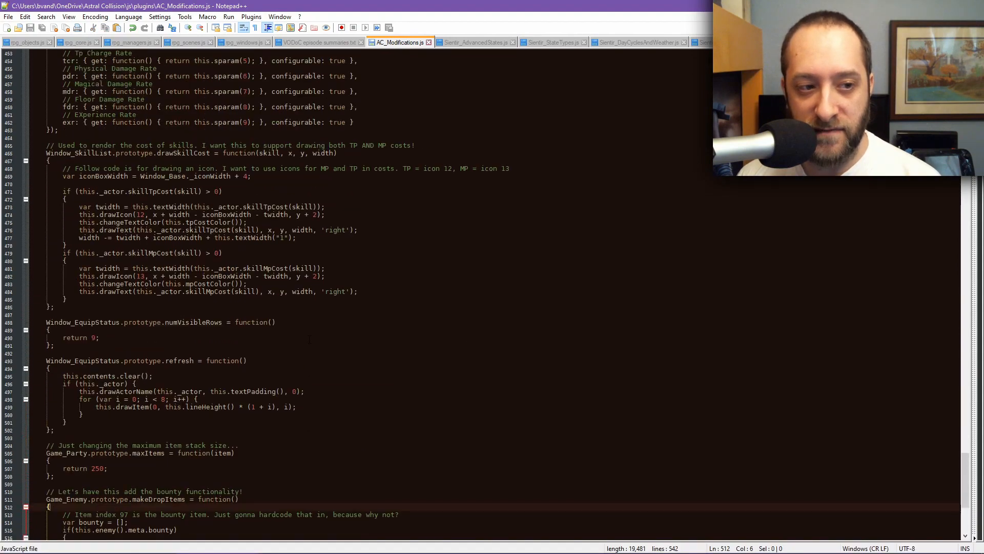
{"action": "scroll", "coordinate": [310, 341], "scroll_direction": "up", "scroll_amount": 19}
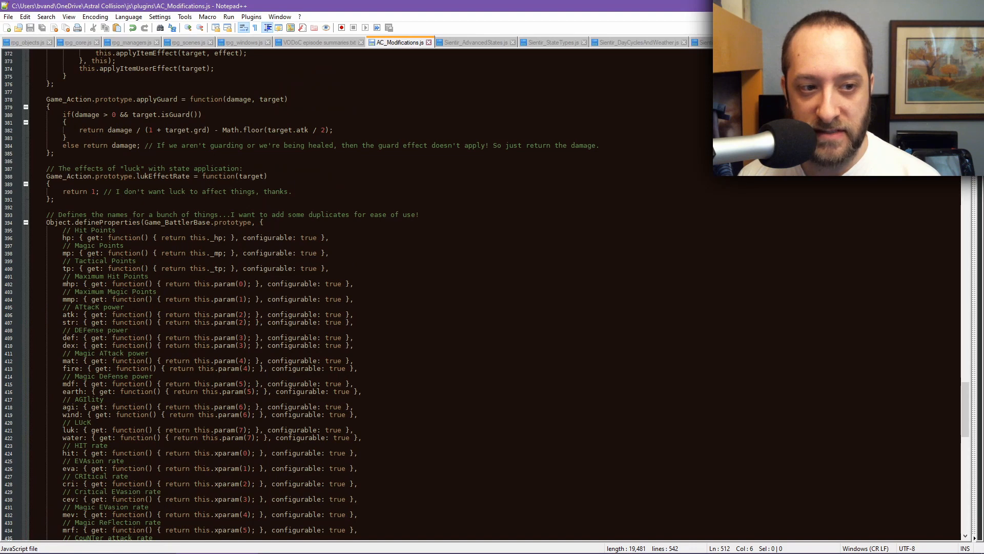
{"action": "scroll", "coordinate": [339, 295], "scroll_direction": "up", "scroll_amount": 1}
{"action": "left_click_drag", "start_coordinate": [335, 153], "coordinate": [80, 153]}
{"action": "scroll", "coordinate": [307, 177], "scroll_direction": "up", "scroll_amount": 1}
{"action": "scroll", "coordinate": [358, 292], "scroll_direction": "up", "scroll_amount": 3}
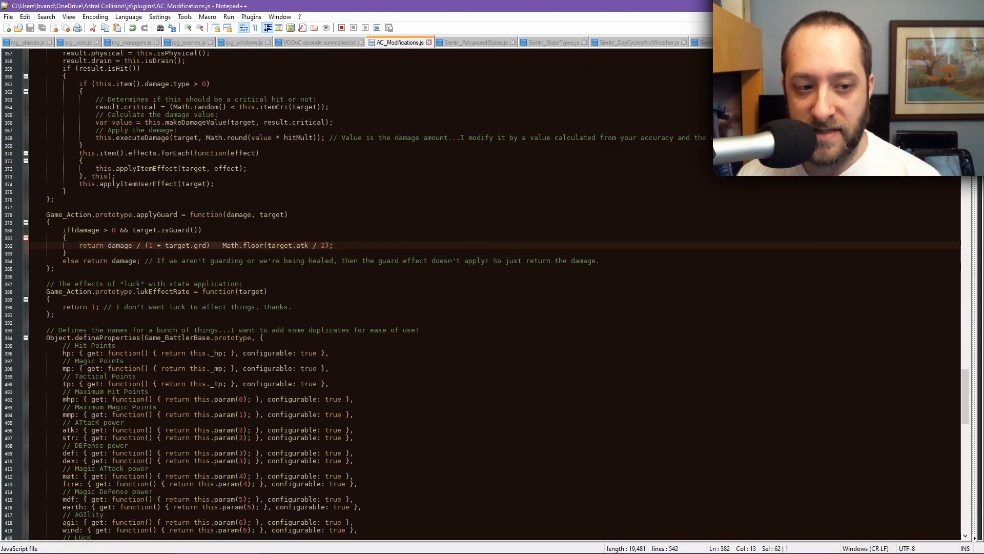
{"action": "double_click", "coordinate": [119, 245]}
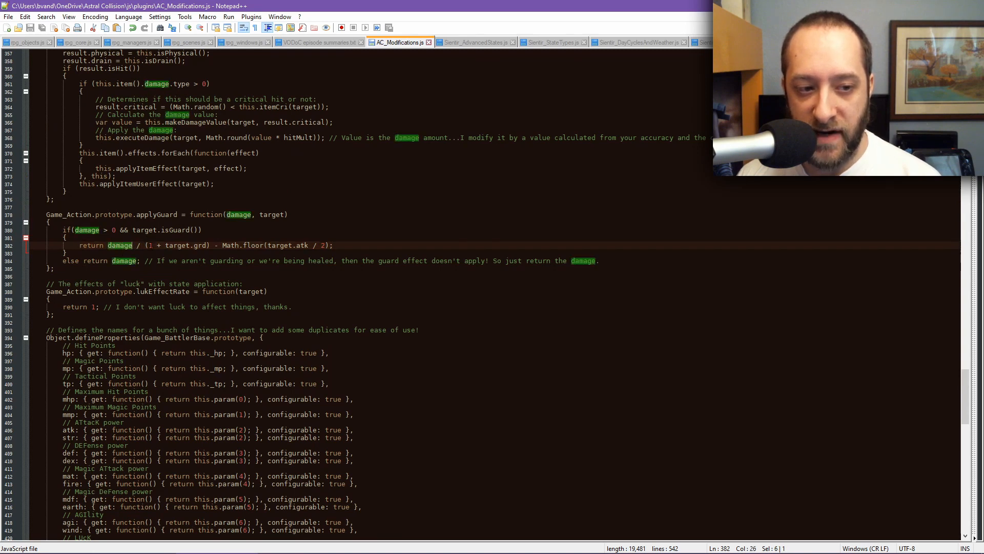
{"action": "double_click", "coordinate": [200, 245]}
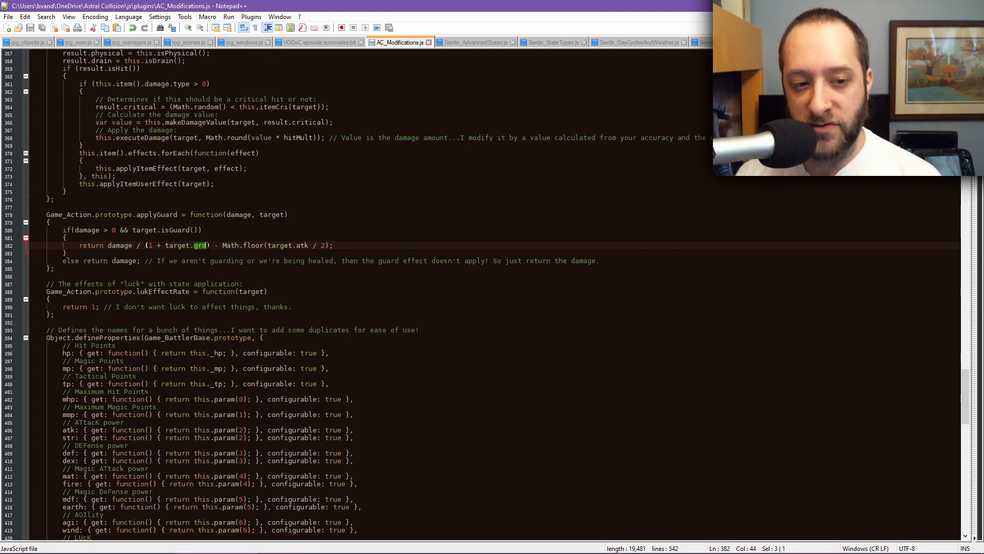
{"action": "left_click_drag", "start_coordinate": [222, 245], "coordinate": [347, 244]}
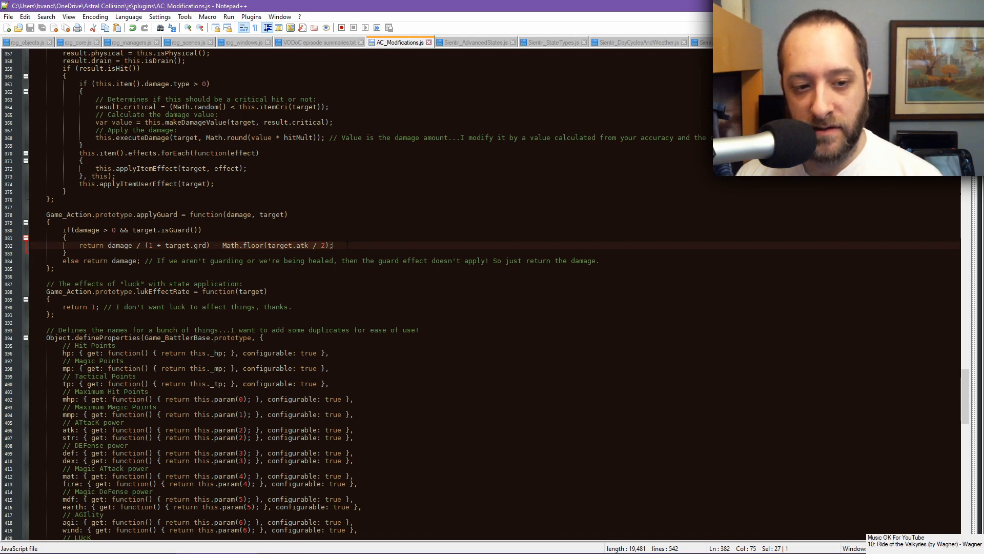
{"action": "left_click", "coordinate": [108, 246]}
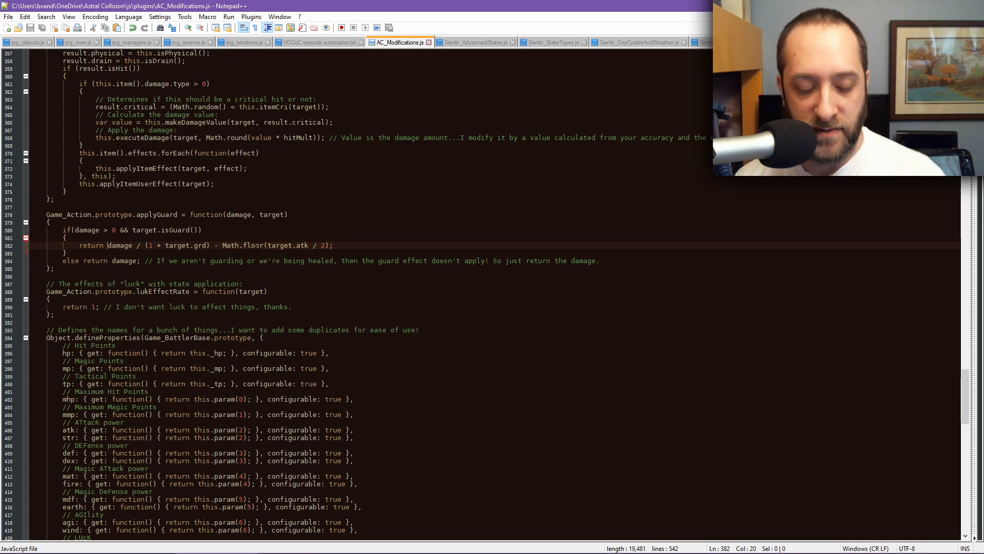
{"action": "type", "text": "Math."}
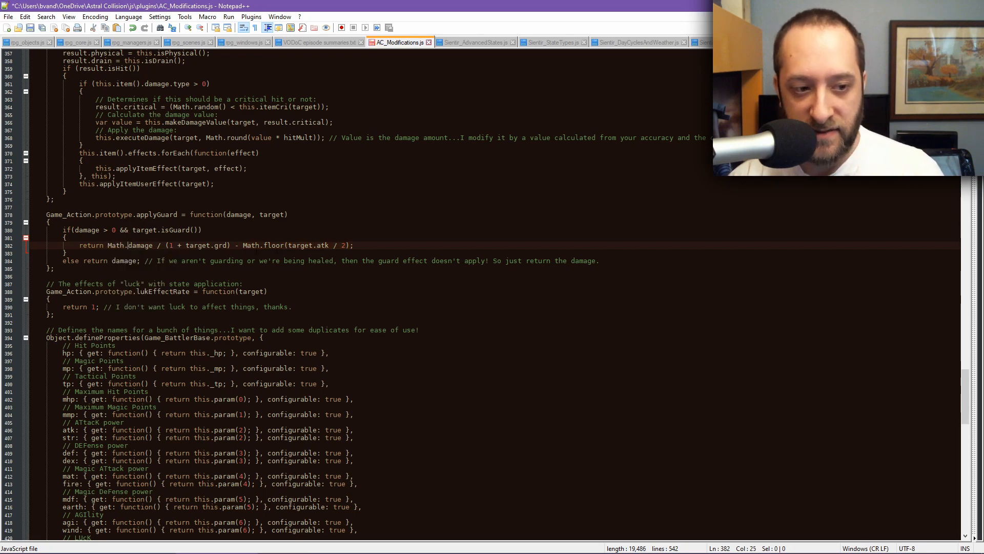
{"action": "type", "text": "max("}
{"action": "key", "text": "End"}
{"action": "key", "text": "Left"}
{"action": "type", "text": ")"}
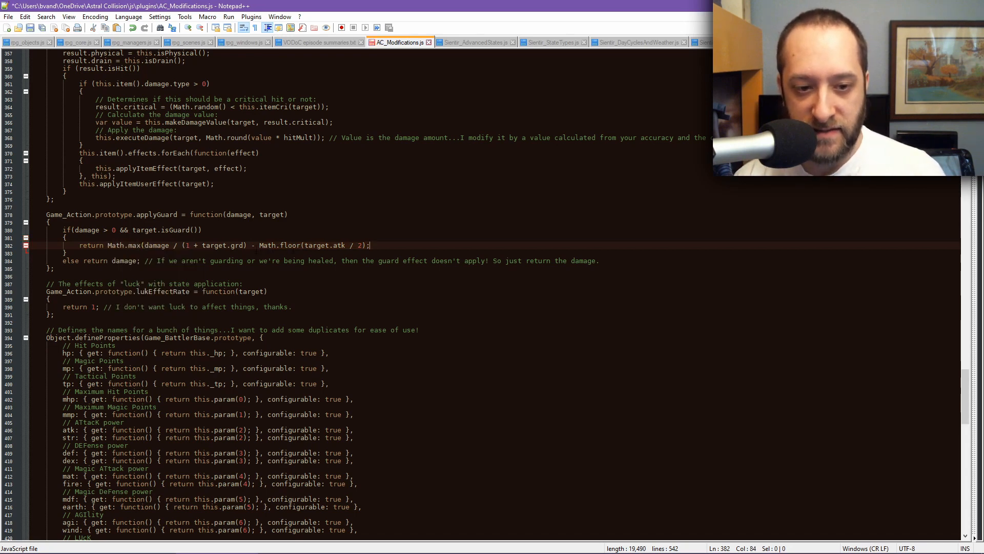
{"action": "type", "text": ", 0)"}
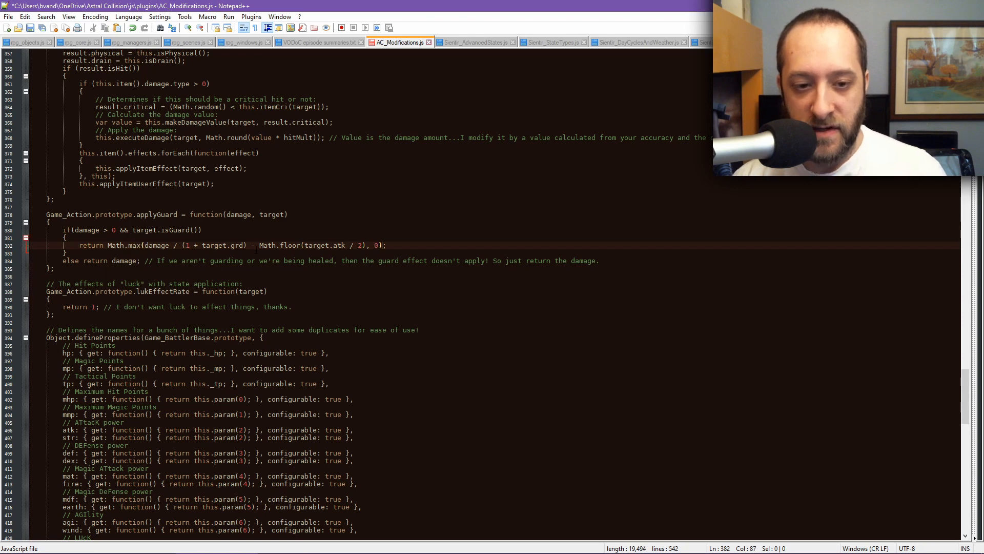
{"action": "key", "text": "End"}
{"action": "key", "text": "ctrl+s"}
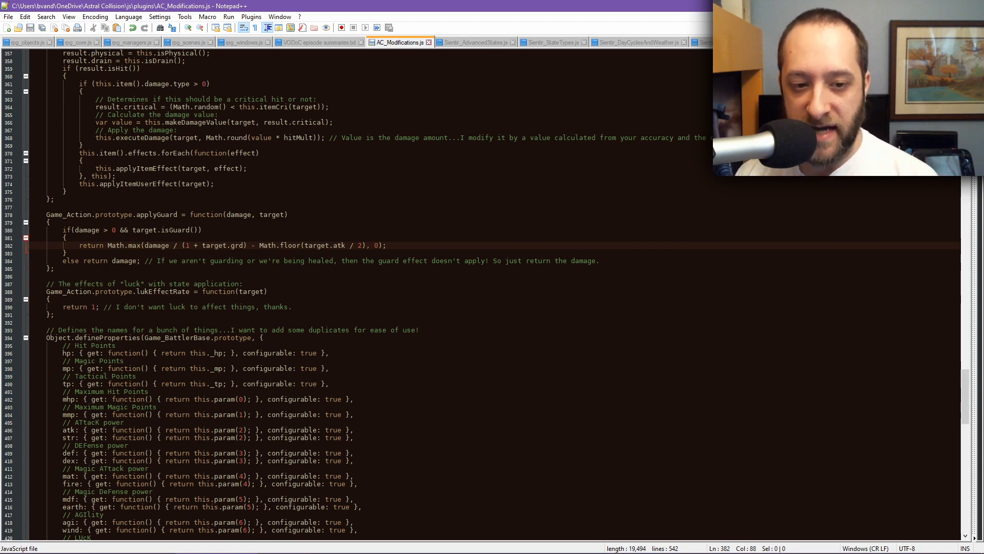
{"action": "key", "text": "Left"}
{"action": "key", "text": "Left"}
{"action": "key", "text": "Left"}
{"action": "key", "text": "shift+Right"}
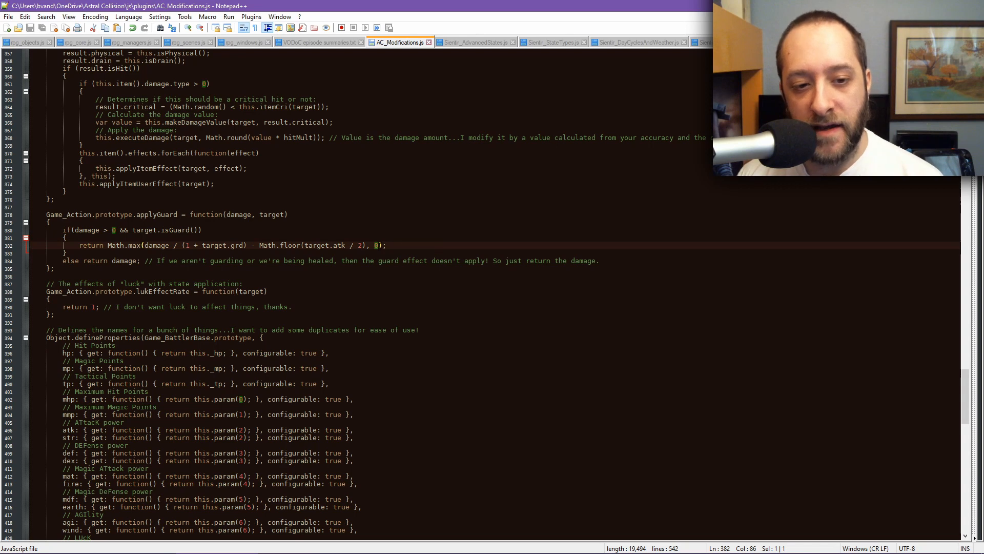
{"action": "left_click_drag", "start_coordinate": [259, 245], "coordinate": [363, 245]}
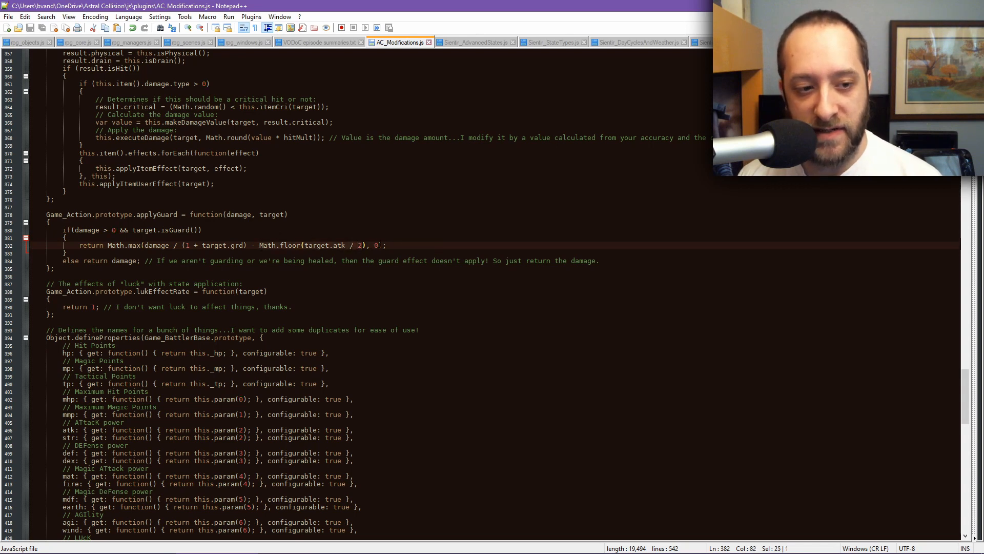
{"action": "left_click", "coordinate": [346, 245]}
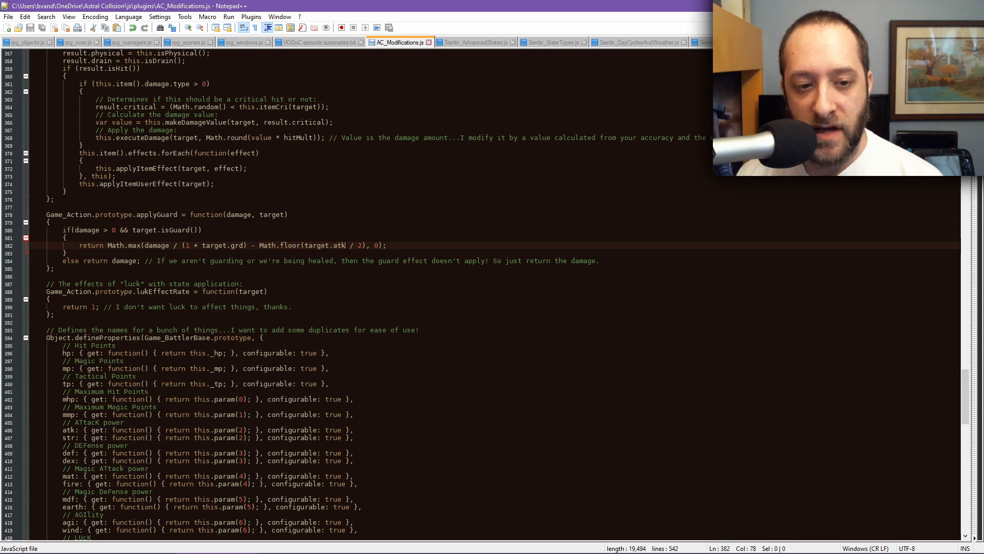
Step: Examine the terms of the guard damage expression in applyGuard
{"action": "left_click_drag", "start_coordinate": [259, 245], "coordinate": [366, 245]}
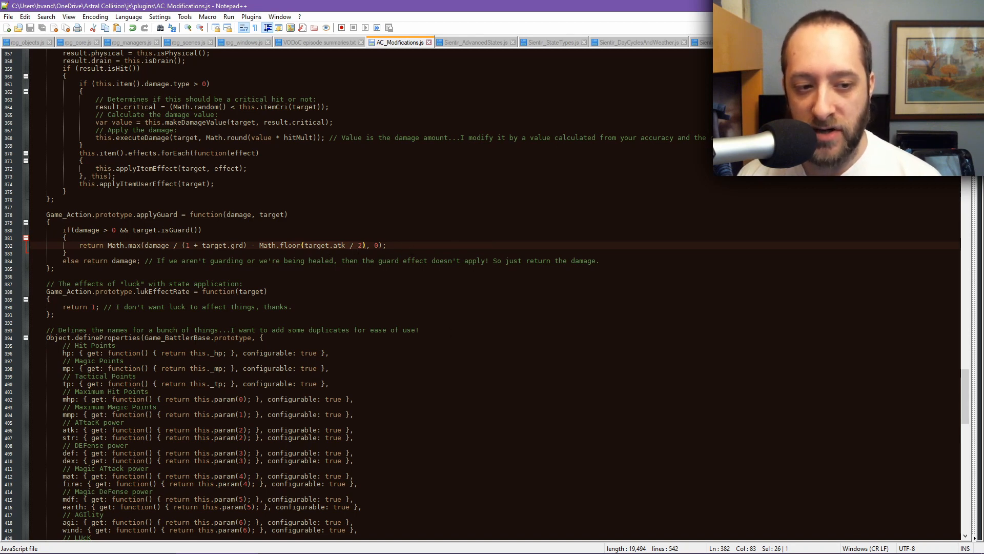
{"action": "double_click", "coordinate": [237, 245]}
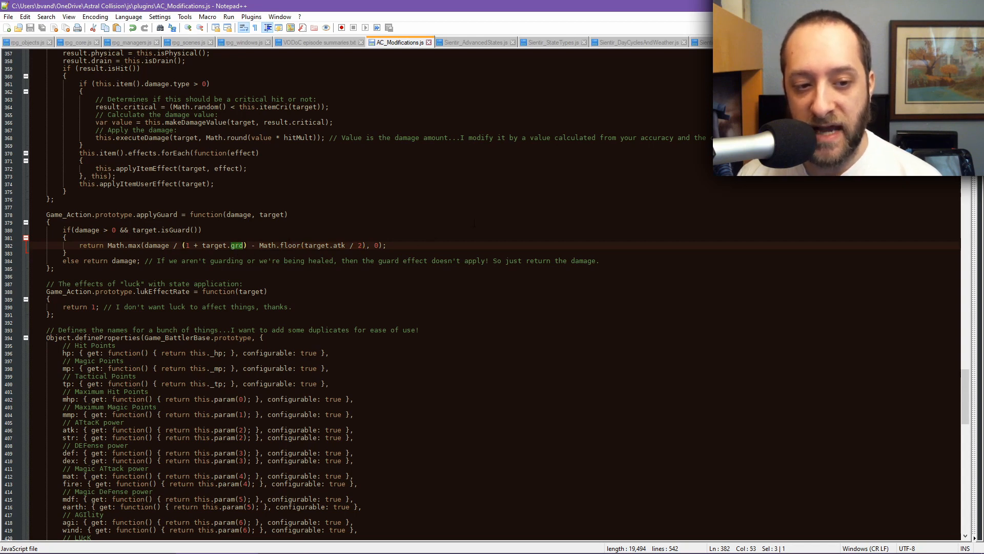
{"action": "mouse_move", "coordinate": [629, 553]}
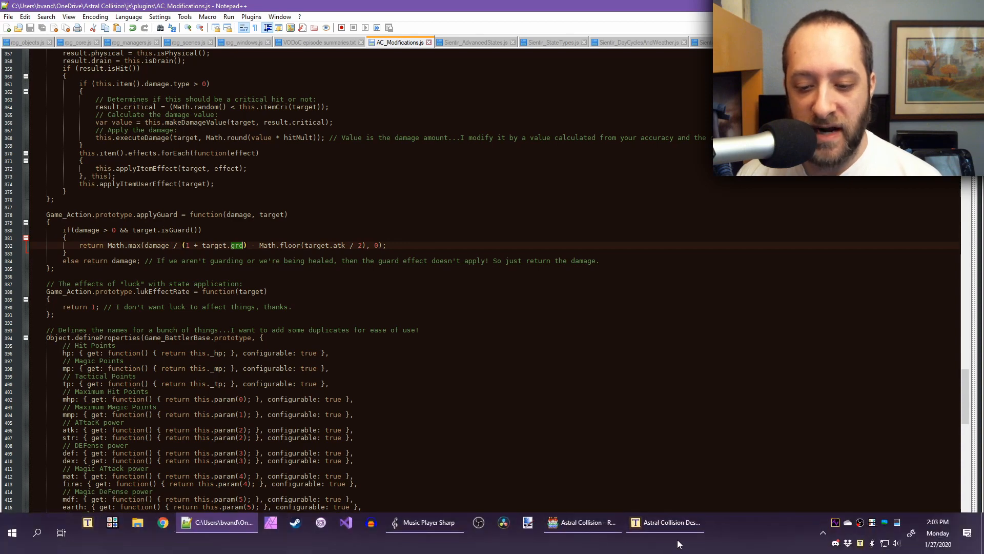
Step: Switch back to the spreadsheet and review the planned effects for Metal Shield, Wooden Shield and Focus
{"action": "left_click", "coordinate": [561, 536]}
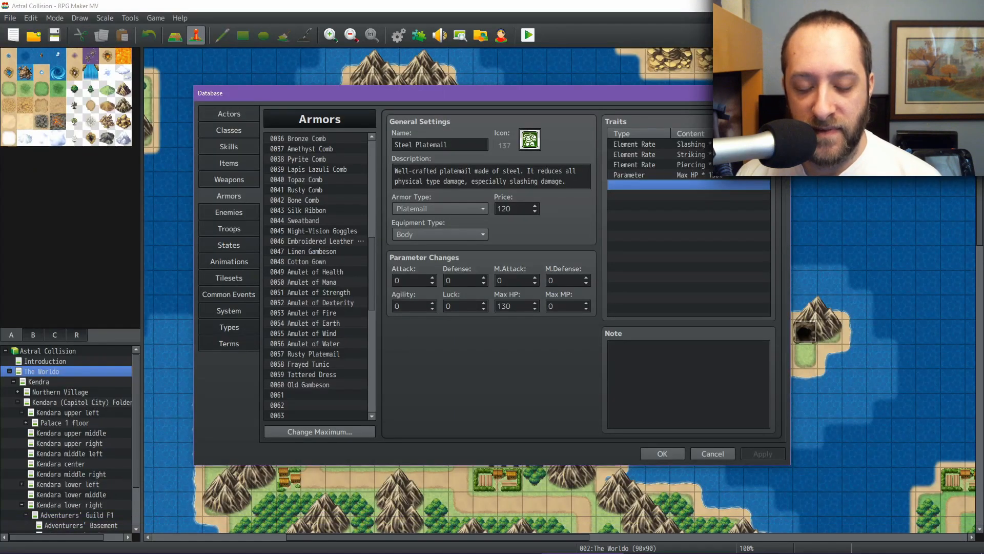
{"action": "left_click", "coordinate": [661, 533]}
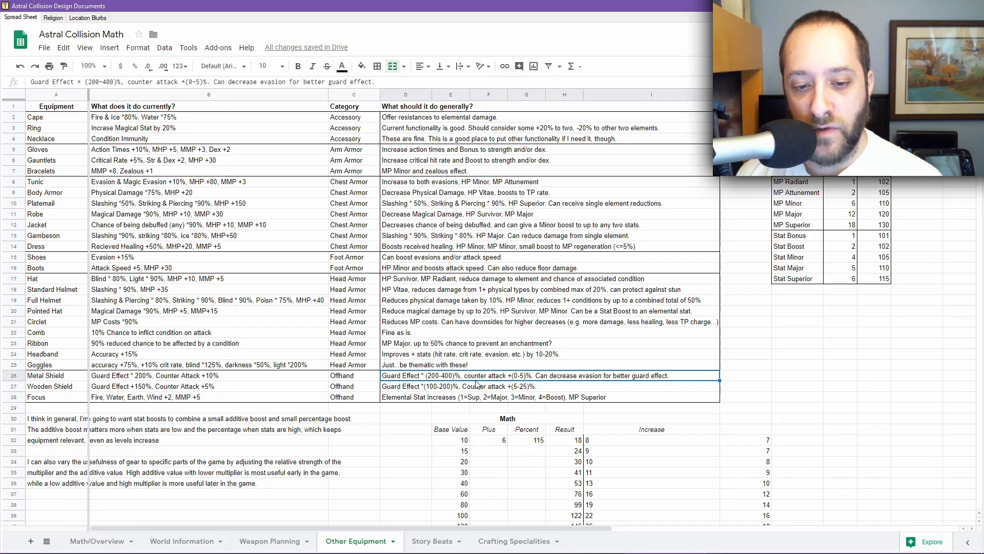
{"action": "left_click", "coordinate": [528, 389]}
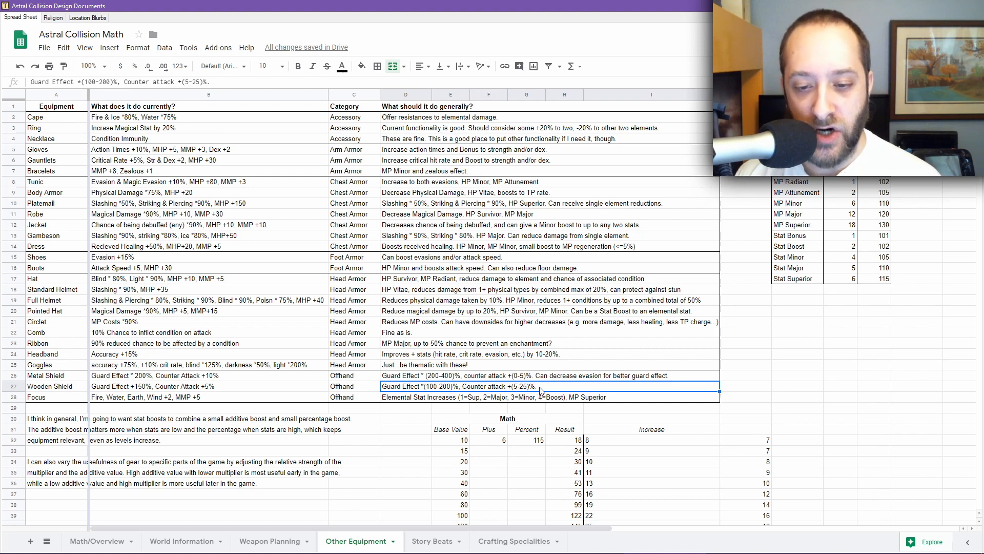
{"action": "left_click", "coordinate": [552, 379]}
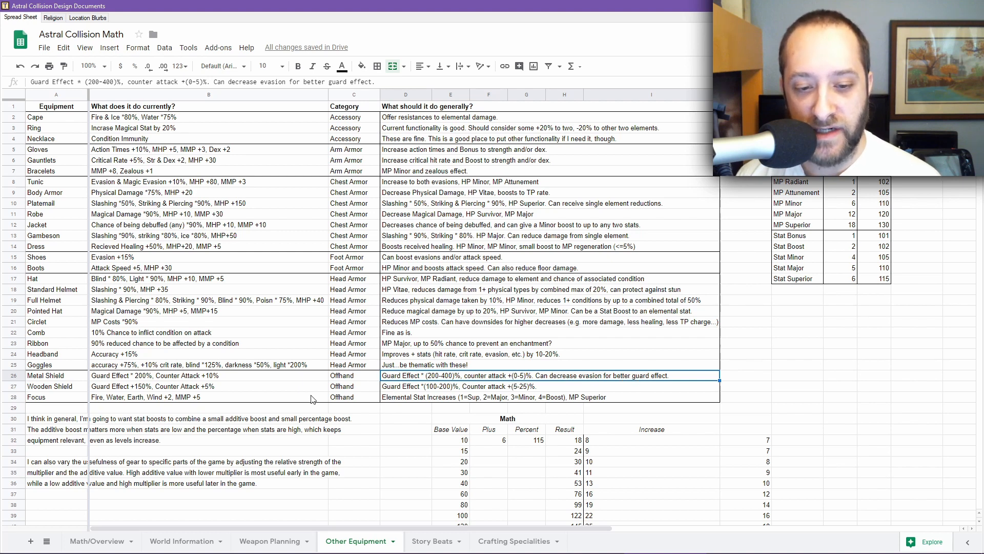
{"action": "left_click", "coordinate": [556, 399]}
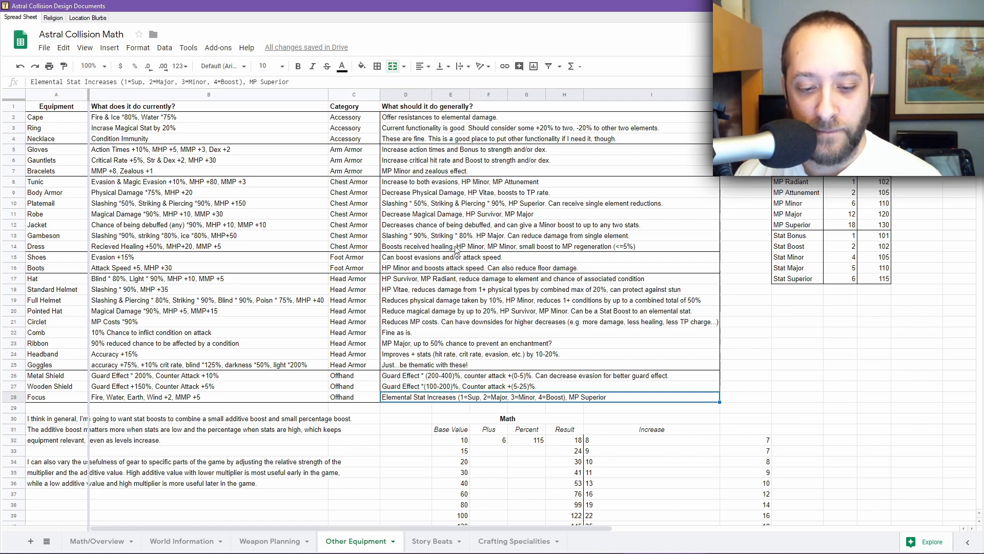
Step: Open the Weapon Planning sheet and inspect the Gloves row's damage values
{"action": "key", "text": "ctrl+shift+Page_Up"}
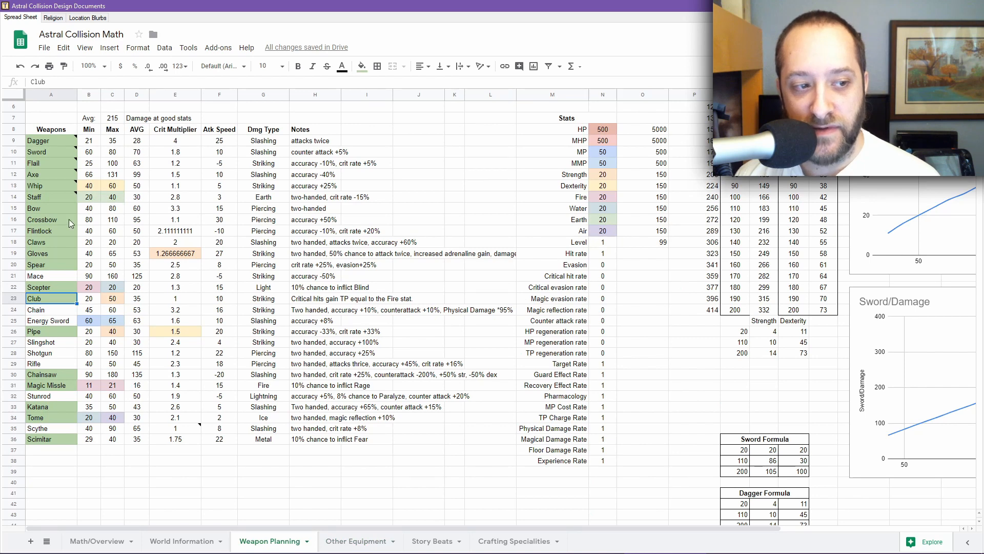
{"action": "left_click", "coordinate": [41, 256]}
{"action": "left_click", "coordinate": [91, 258]}
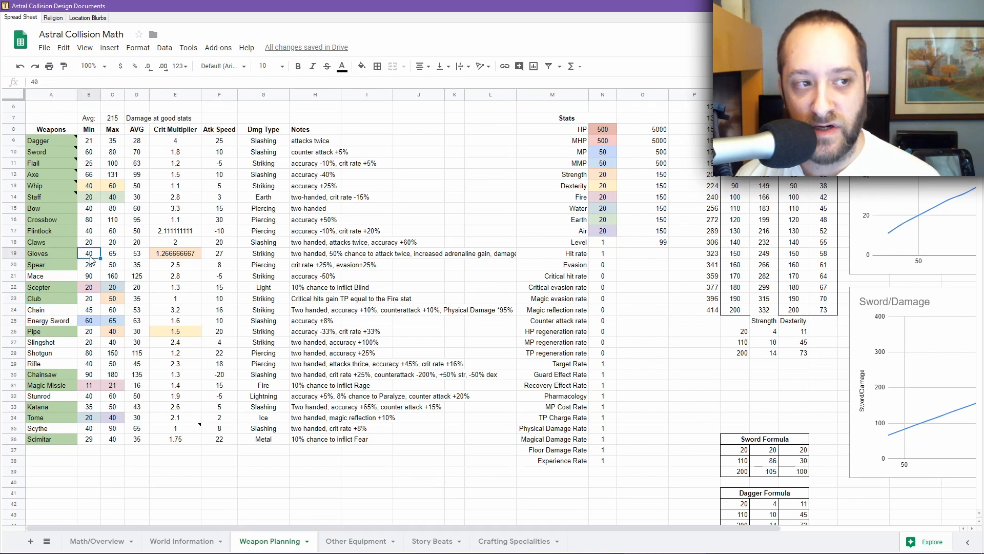
{"action": "left_click", "coordinate": [51, 251]}
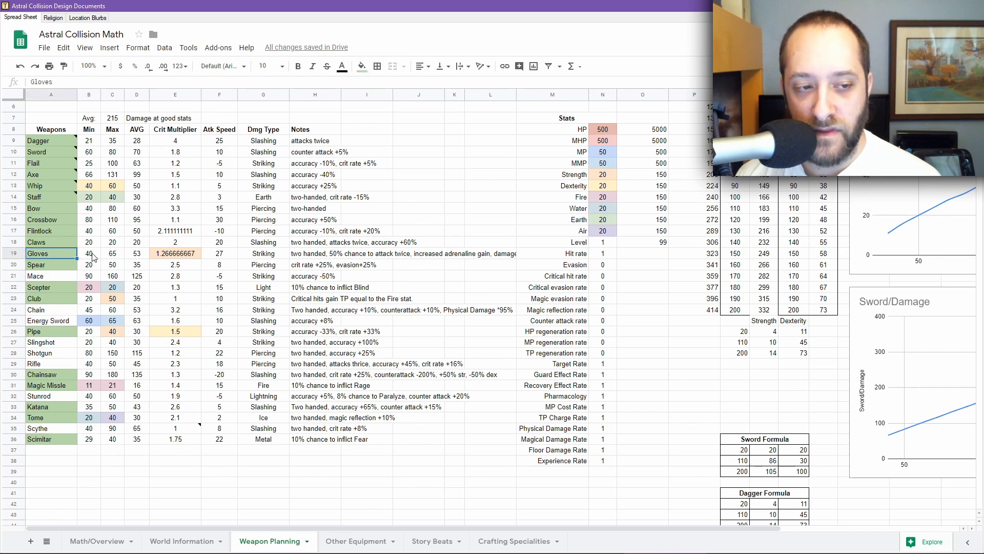
Step: Open the Boxing Gloves weapon in the database and examine its damage, critical and furious note tags
{"action": "mouse_move", "coordinate": [543, 546]}
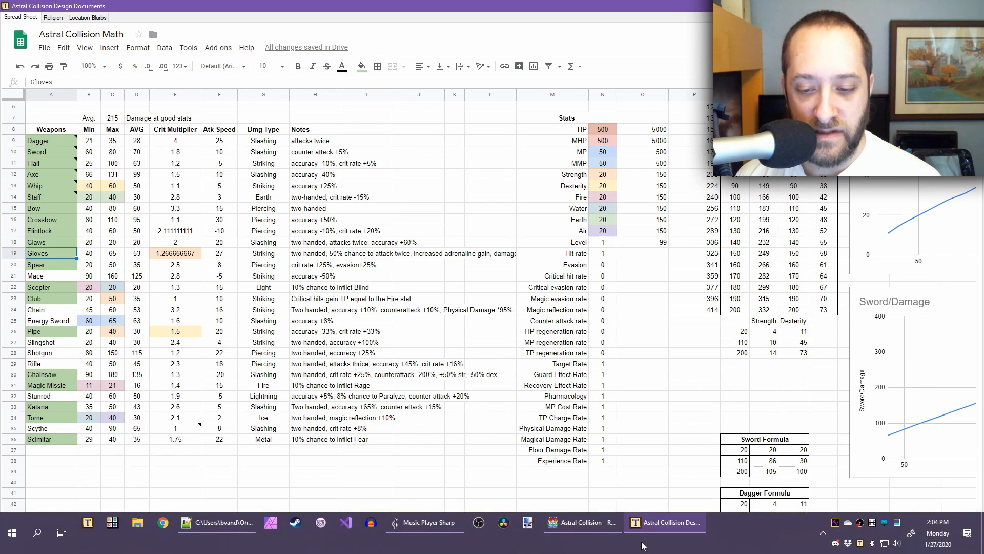
{"action": "left_click", "coordinate": [582, 522]}
{"action": "left_click", "coordinate": [235, 178]}
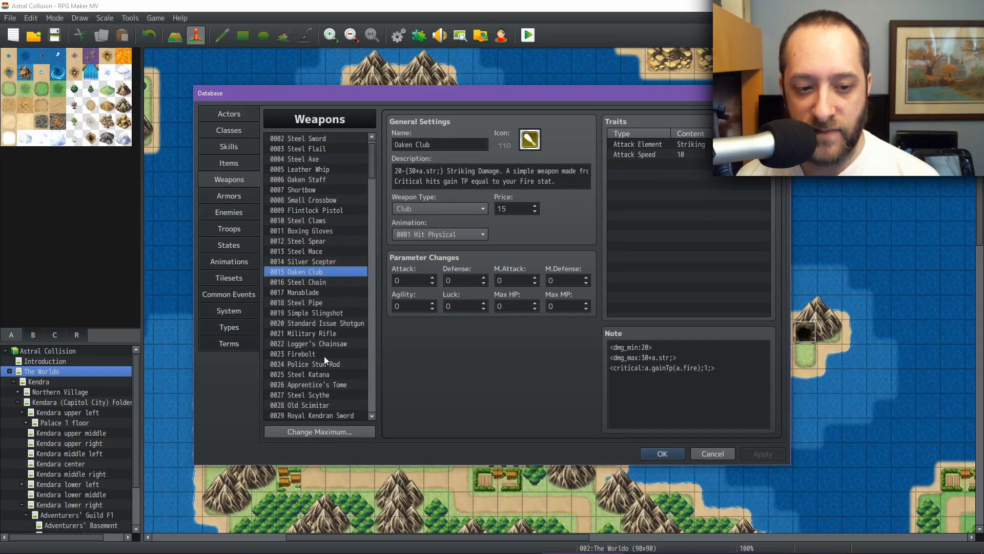
{"action": "scroll", "coordinate": [328, 359], "scroll_direction": "down", "scroll_amount": 2}
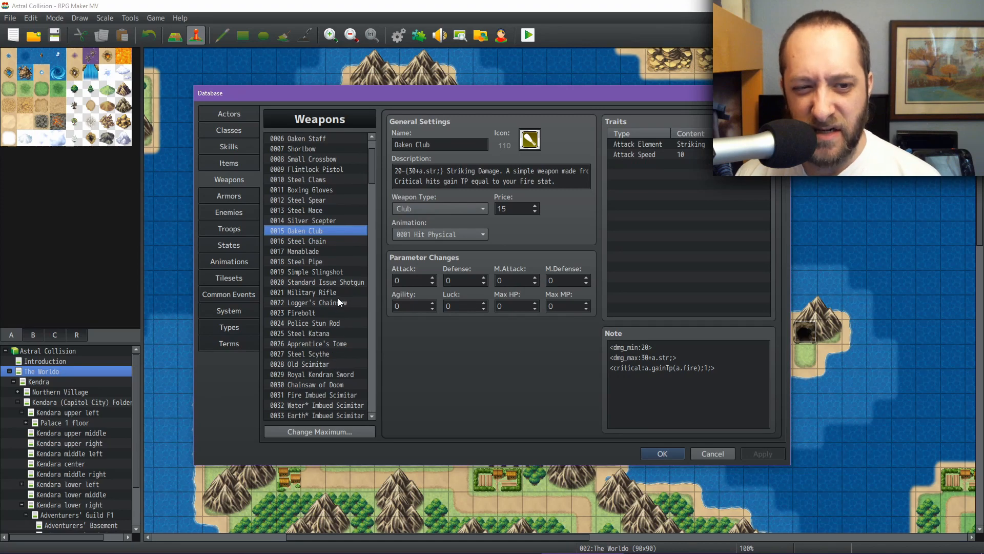
{"action": "left_click", "coordinate": [319, 191]}
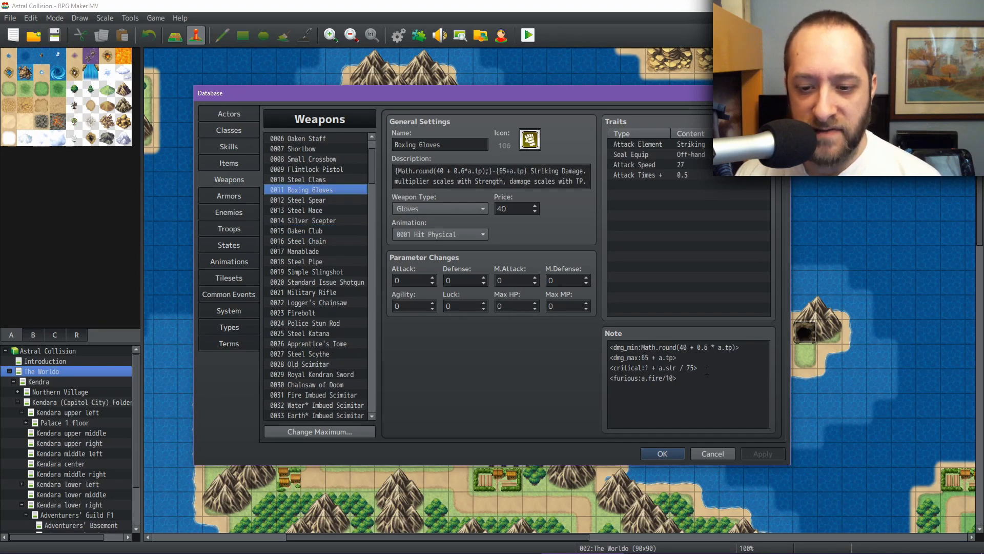
{"action": "left_click", "coordinate": [693, 379]}
{"action": "left_click", "coordinate": [693, 379]}
{"action": "left_click_drag", "start_coordinate": [693, 379], "coordinate": [598, 378]}
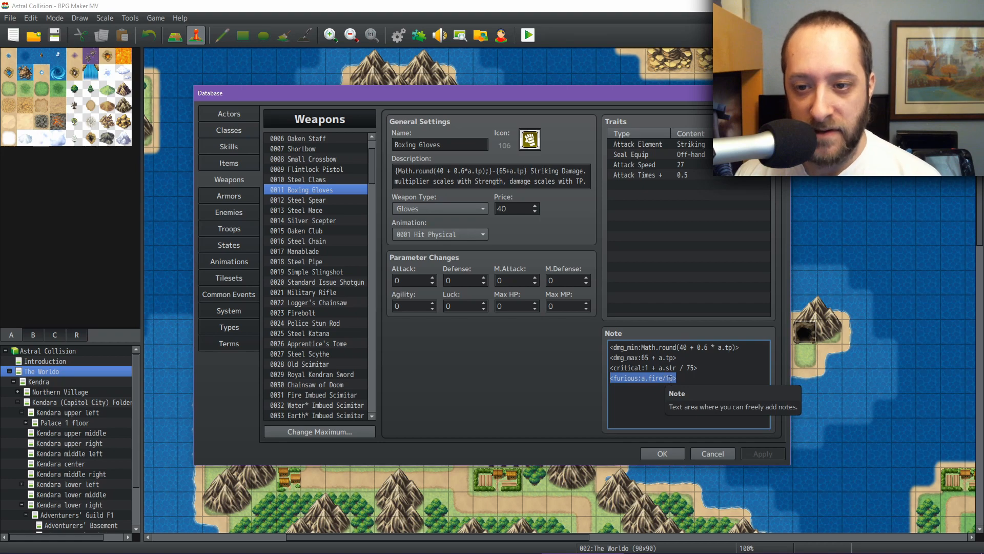
{"action": "left_click", "coordinate": [698, 362]}
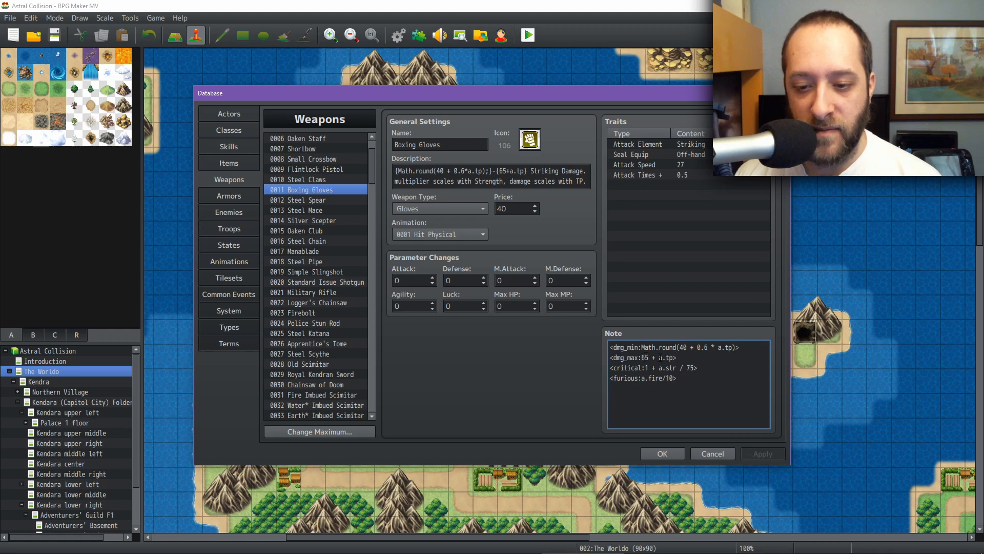
{"action": "left_click_drag", "start_coordinate": [660, 358], "coordinate": [673, 357]}
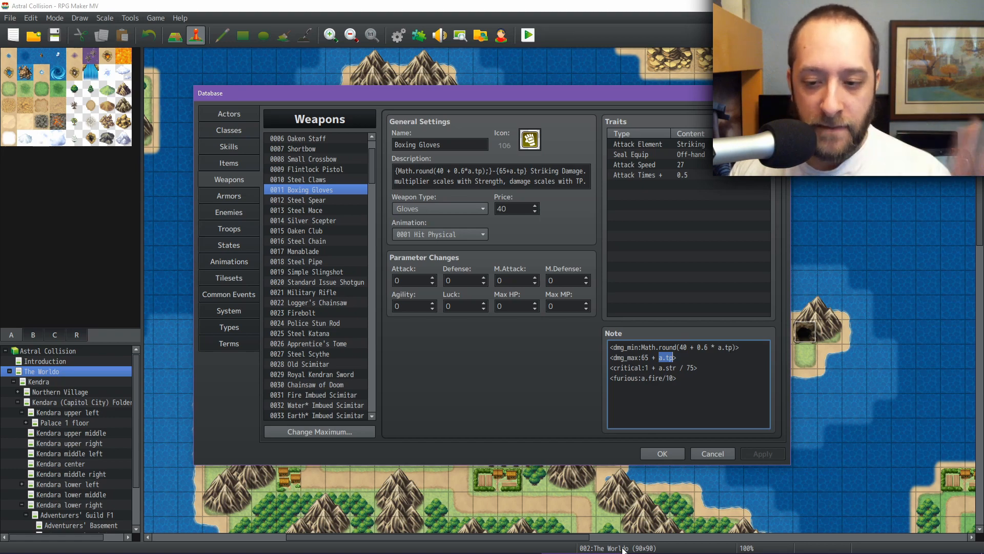
Step: Switch to AC_Modifications.js and read through the damage calculation code and the maxTp formula
{"action": "mouse_move", "coordinate": [622, 552]}
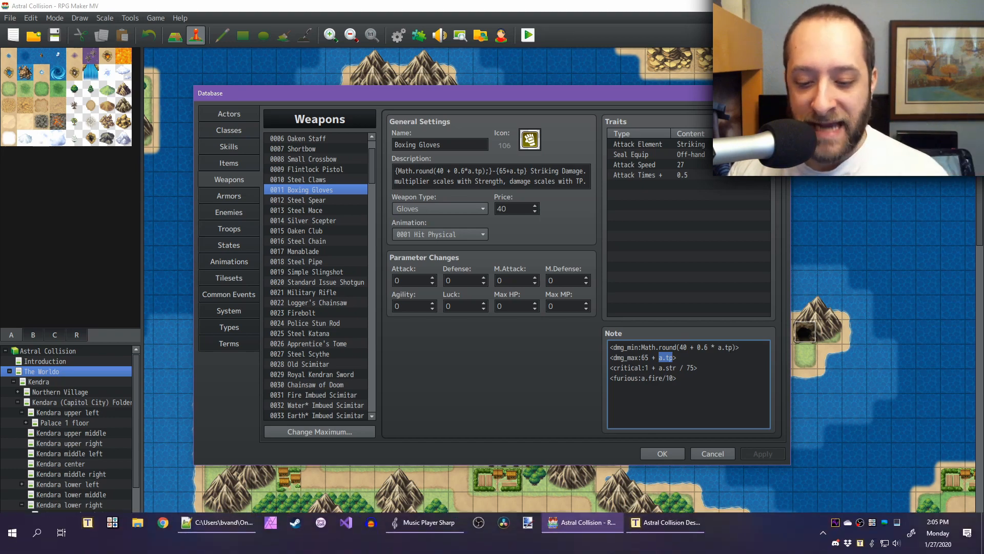
{"action": "left_click", "coordinate": [224, 517]}
{"action": "scroll", "coordinate": [362, 278], "scroll_direction": "up", "scroll_amount": 2}
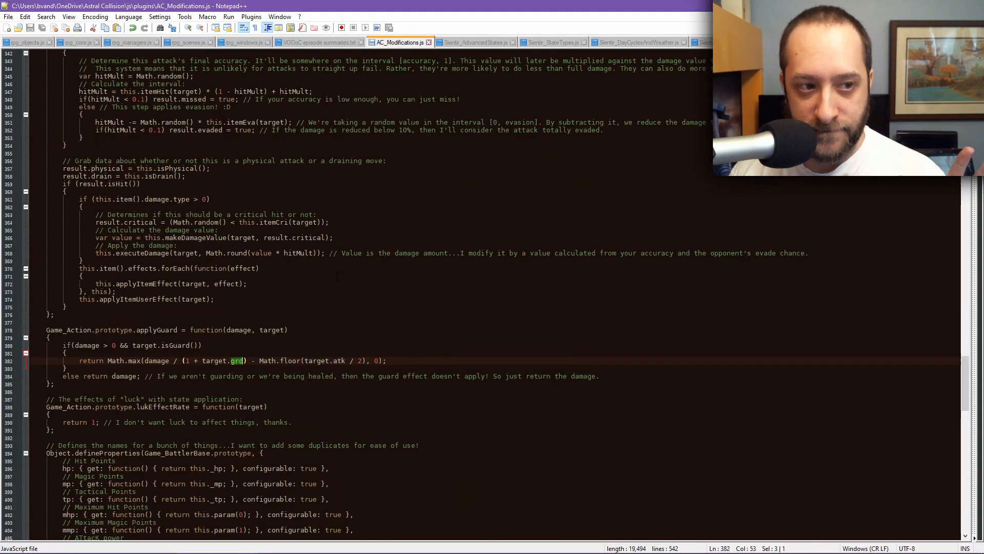
{"action": "scroll", "coordinate": [362, 279], "scroll_direction": "down", "scroll_amount": 4}
{"action": "scroll", "coordinate": [362, 279], "scroll_direction": "down", "scroll_amount": 20}
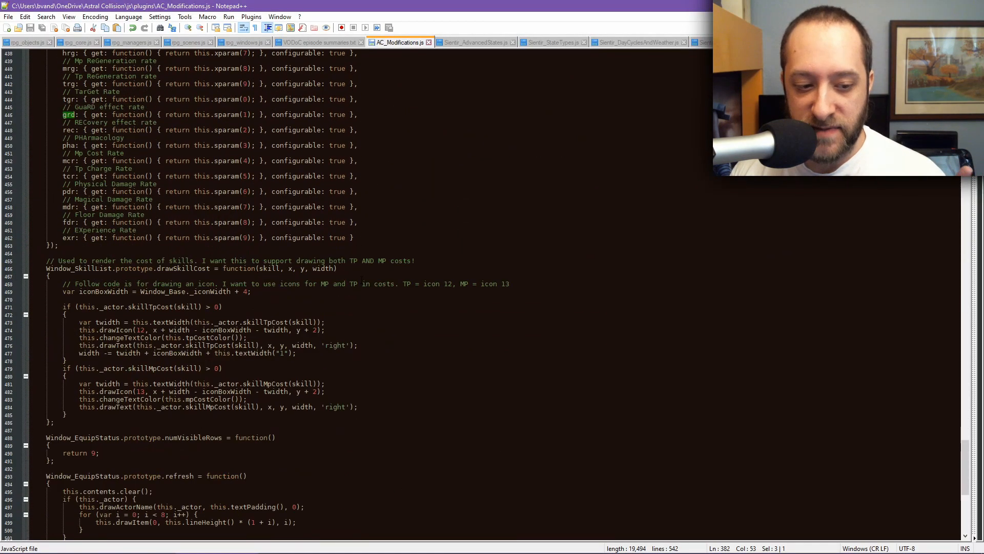
{"action": "scroll", "coordinate": [362, 280], "scroll_direction": "down", "scroll_amount": 8}
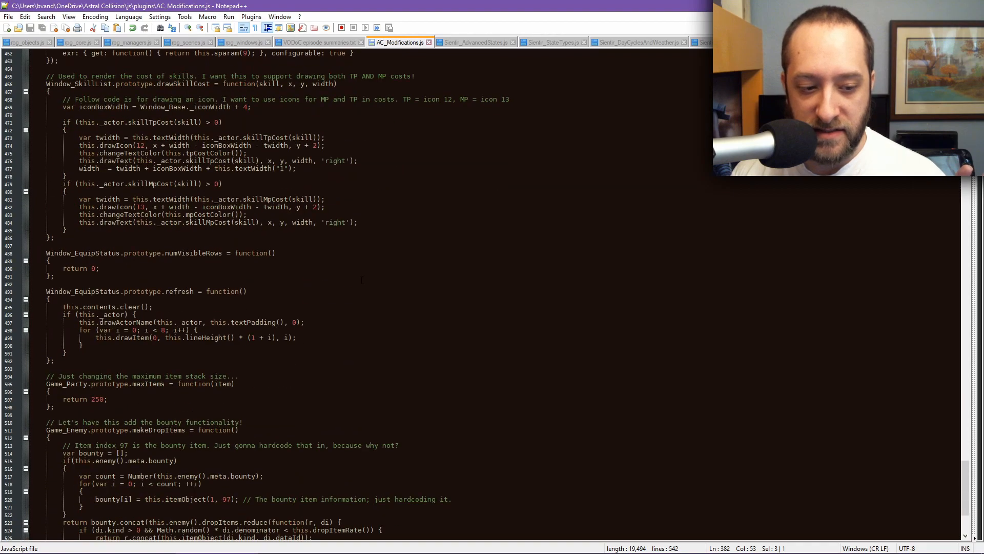
{"action": "scroll", "coordinate": [362, 279], "scroll_direction": "up", "scroll_amount": 20}
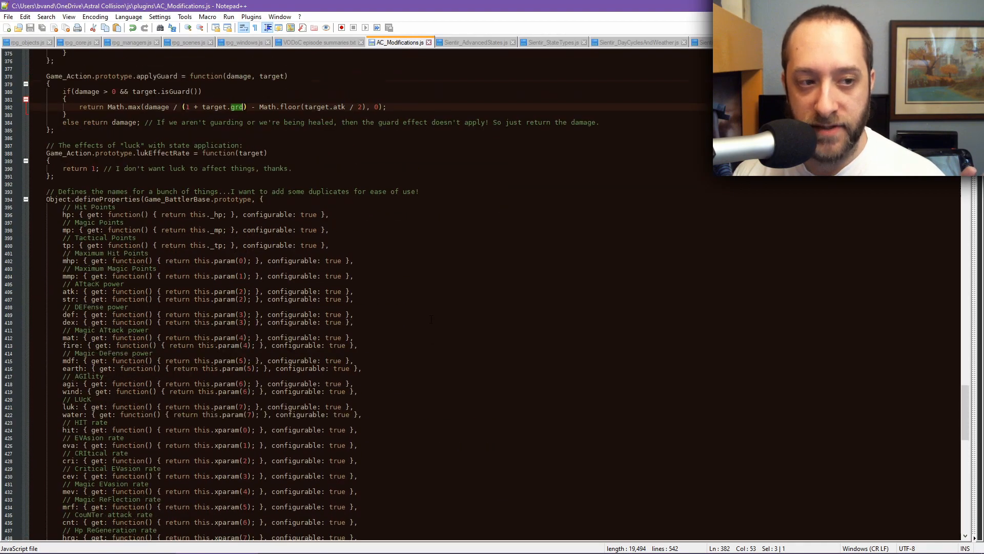
{"action": "scroll", "coordinate": [431, 320], "scroll_direction": "up", "scroll_amount": 20}
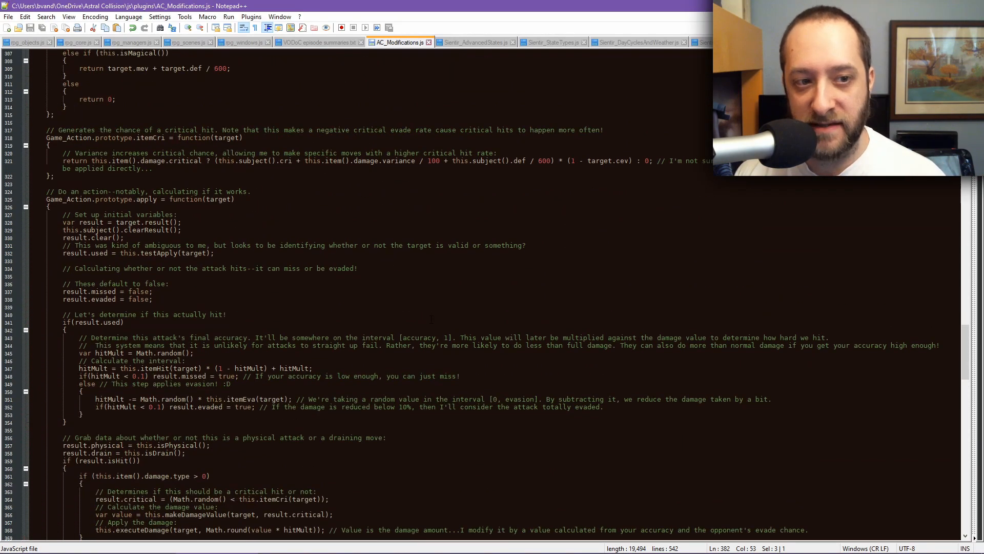
{"action": "scroll", "coordinate": [431, 319], "scroll_direction": "up", "scroll_amount": 18}
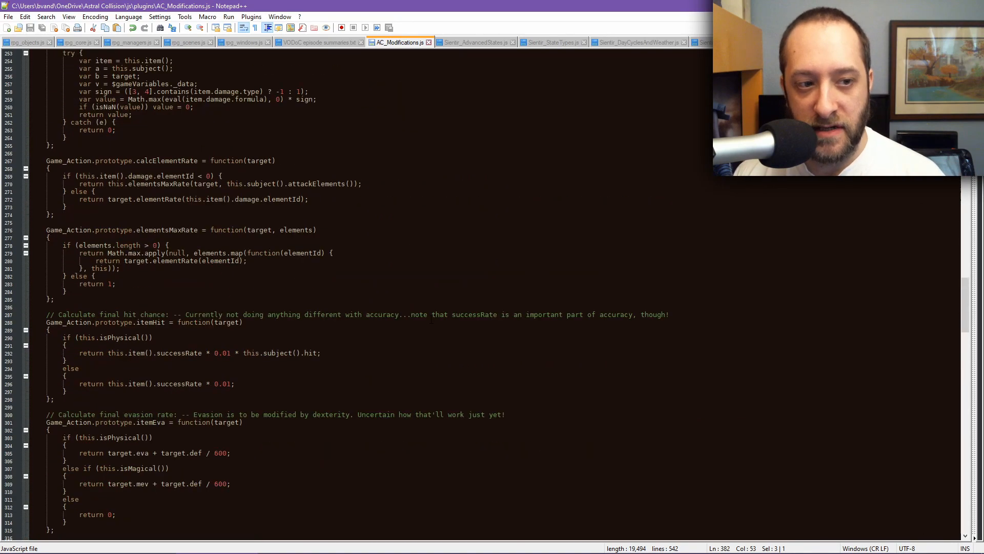
{"action": "scroll", "coordinate": [431, 320], "scroll_direction": "up", "scroll_amount": 16}
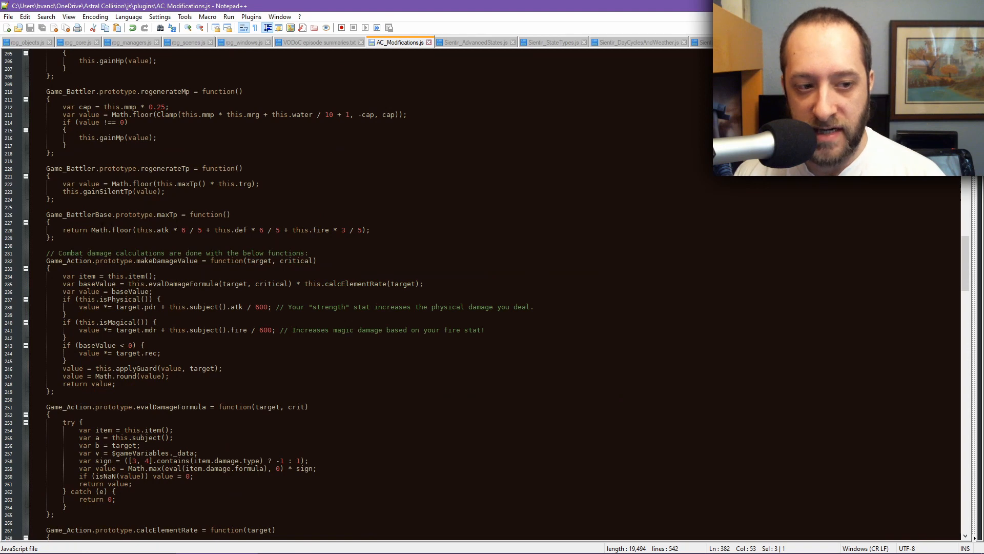
{"action": "left_click_drag", "start_coordinate": [91, 230], "coordinate": [369, 230]}
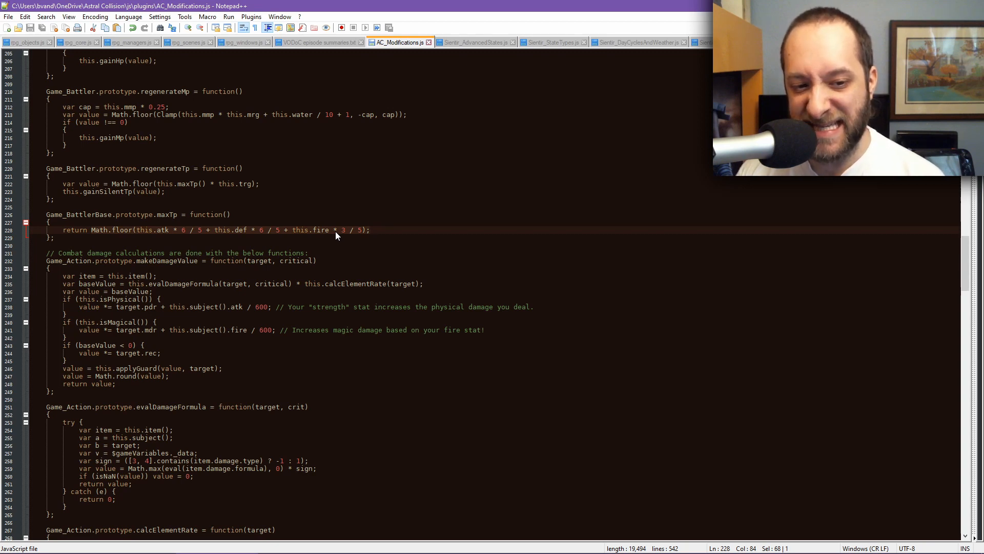
Step: Return to the Weapon Planning sheet and examine the Spear and Club minimum and maximum damage formulas
{"action": "mouse_move", "coordinate": [670, 548]}
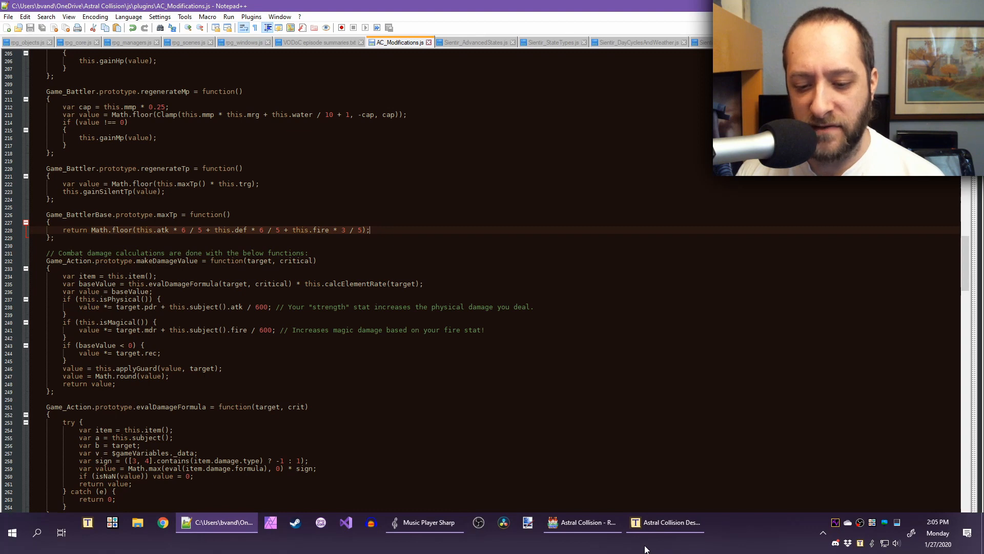
{"action": "left_click", "coordinate": [583, 524]}
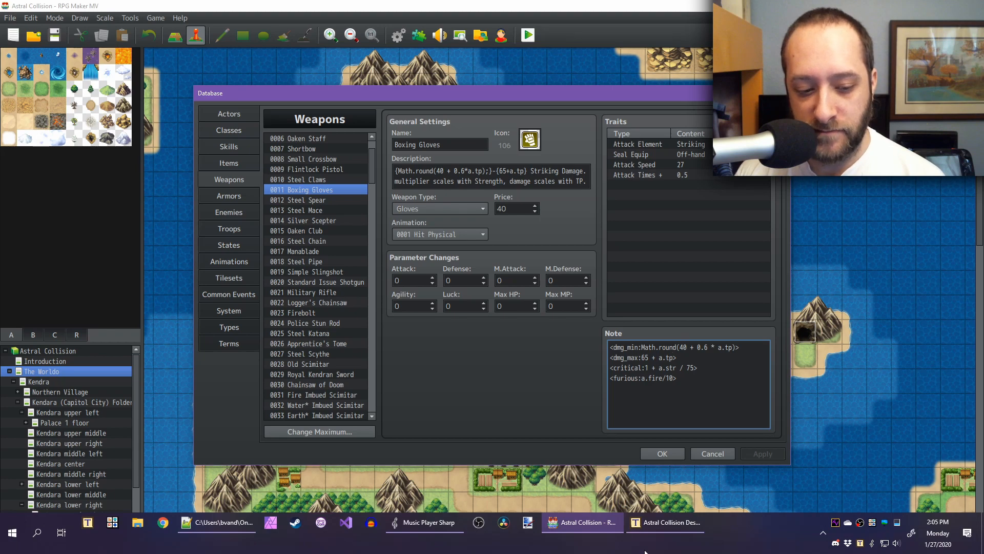
{"action": "left_click", "coordinate": [666, 524]}
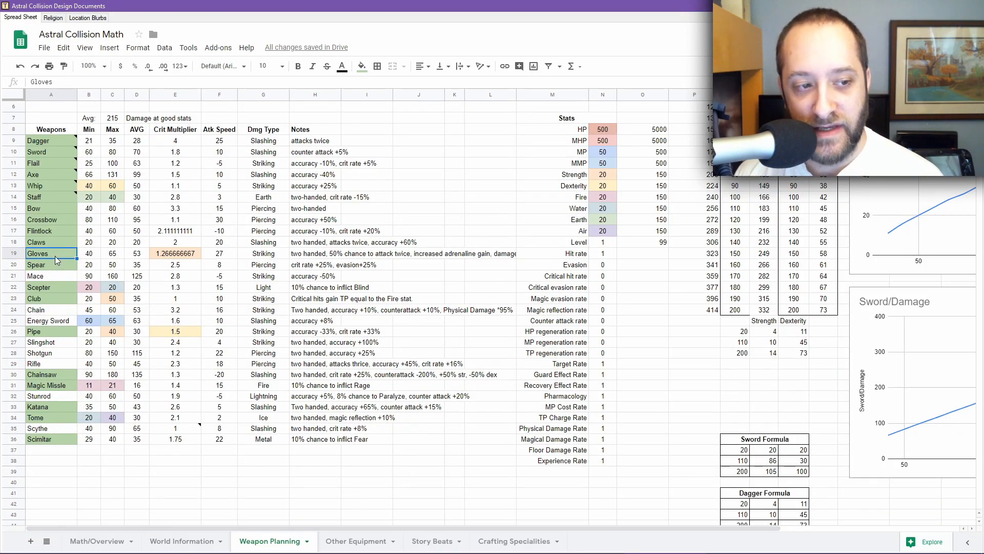
{"action": "left_click", "coordinate": [51, 268]}
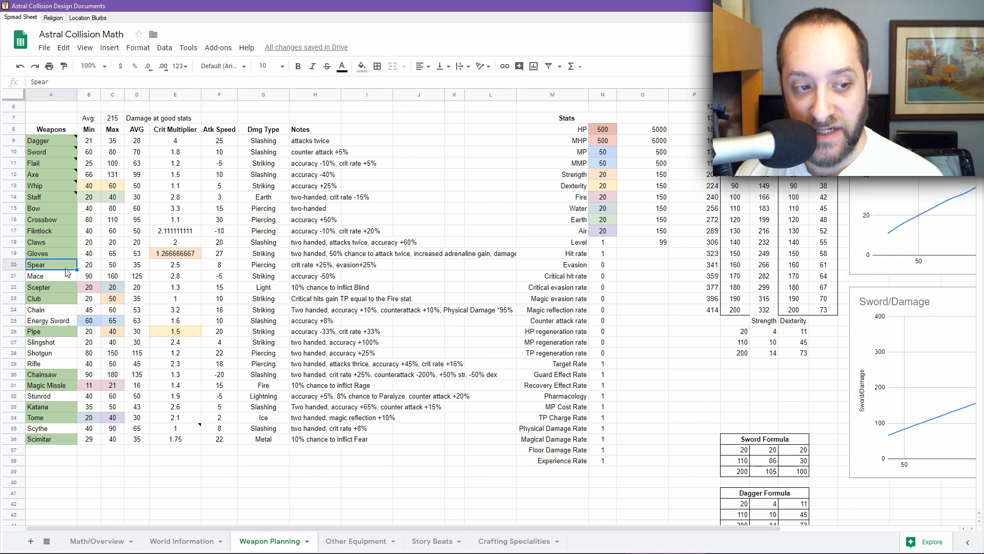
{"action": "left_click", "coordinate": [93, 269]}
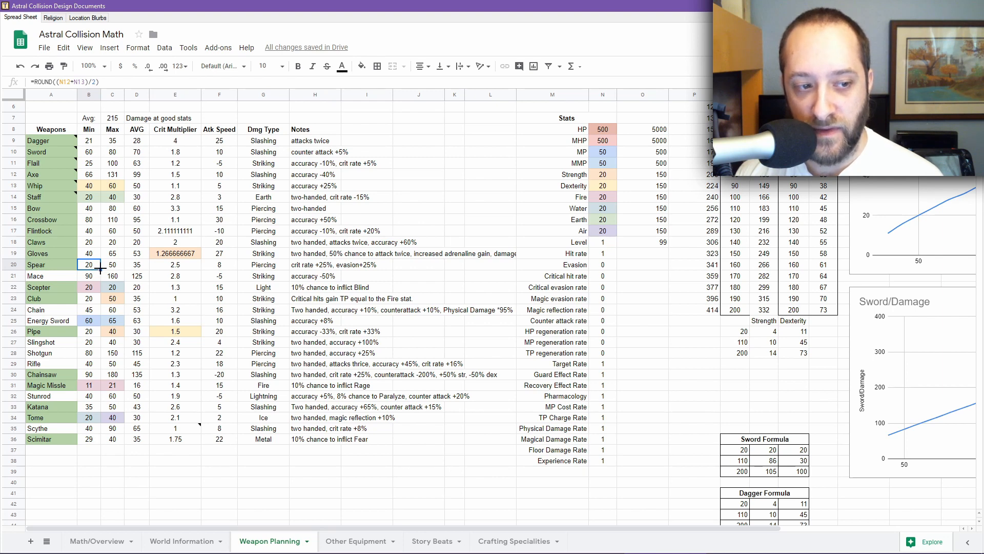
{"action": "left_click", "coordinate": [110, 268]}
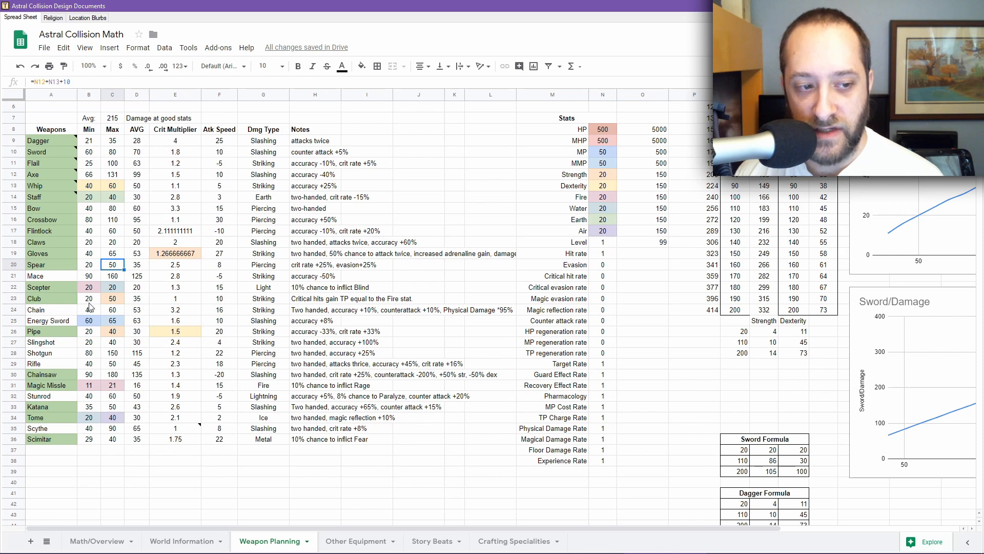
{"action": "left_click", "coordinate": [112, 299]}
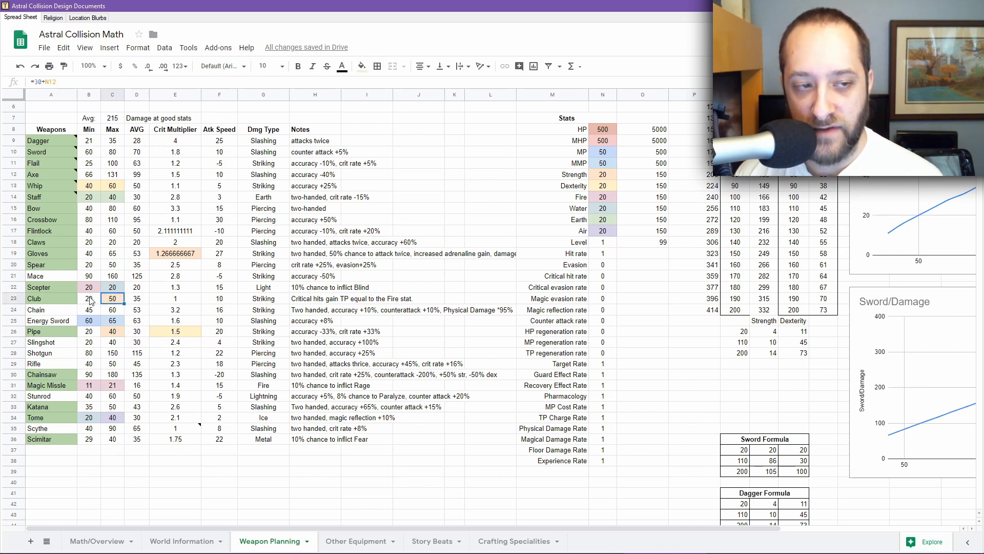
{"action": "left_click", "coordinate": [90, 297]}
{"action": "left_click", "coordinate": [108, 299]}
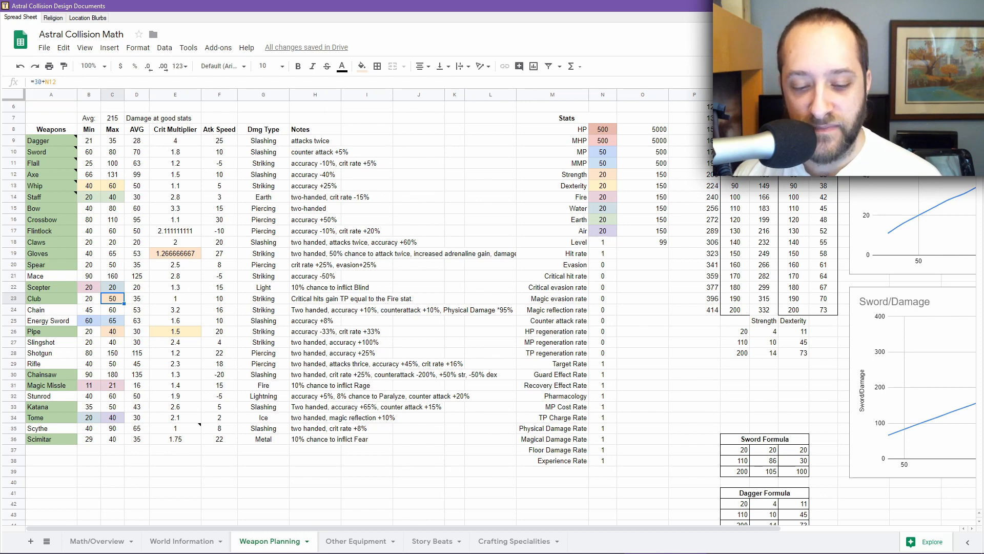
Step: Inspect the Club and Pipe maximum damage formulas and the Pipe's crit multiplier formula in the Weapon Planning sheet
{"action": "left_click", "coordinate": [111, 334]}
{"action": "left_click", "coordinate": [112, 300]}
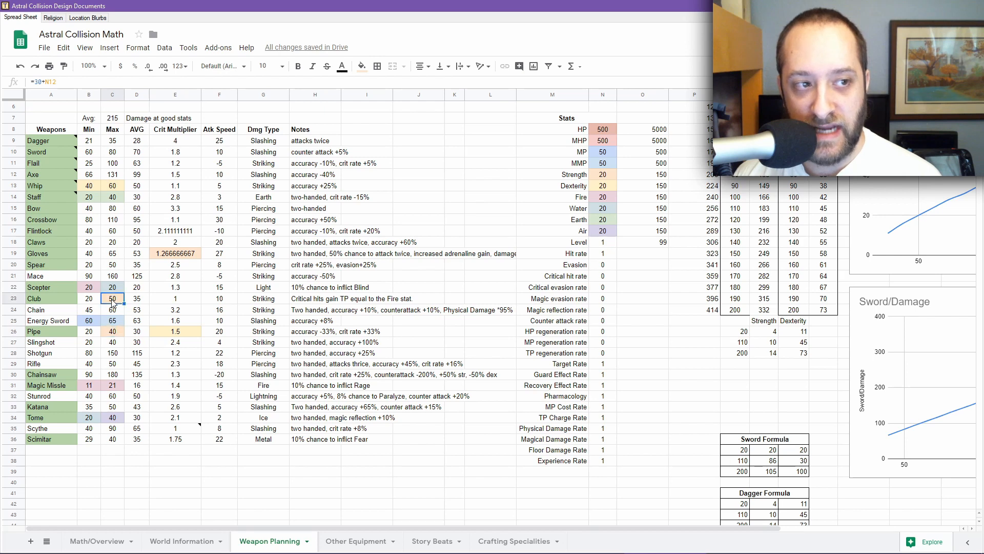
{"action": "left_click", "coordinate": [114, 334]}
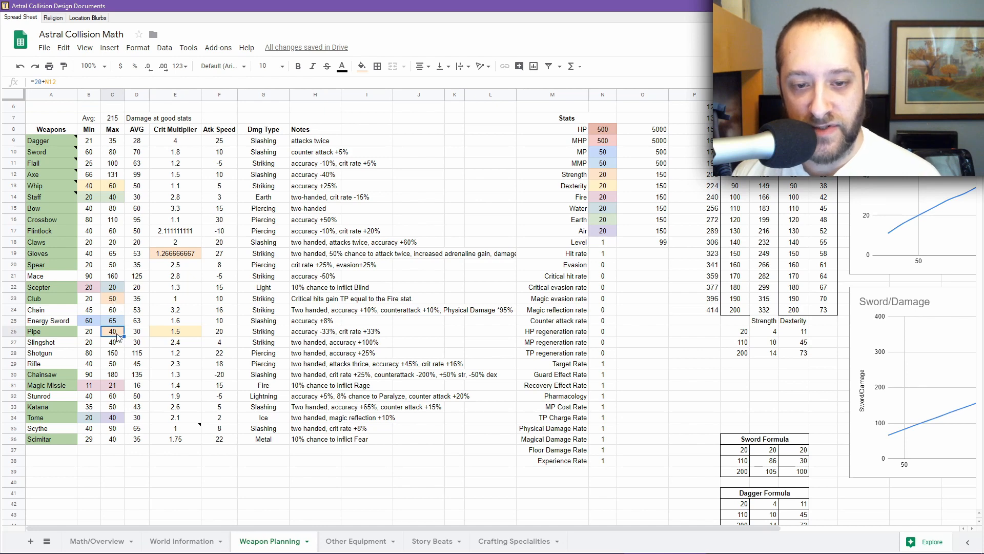
{"action": "left_click", "coordinate": [177, 334]}
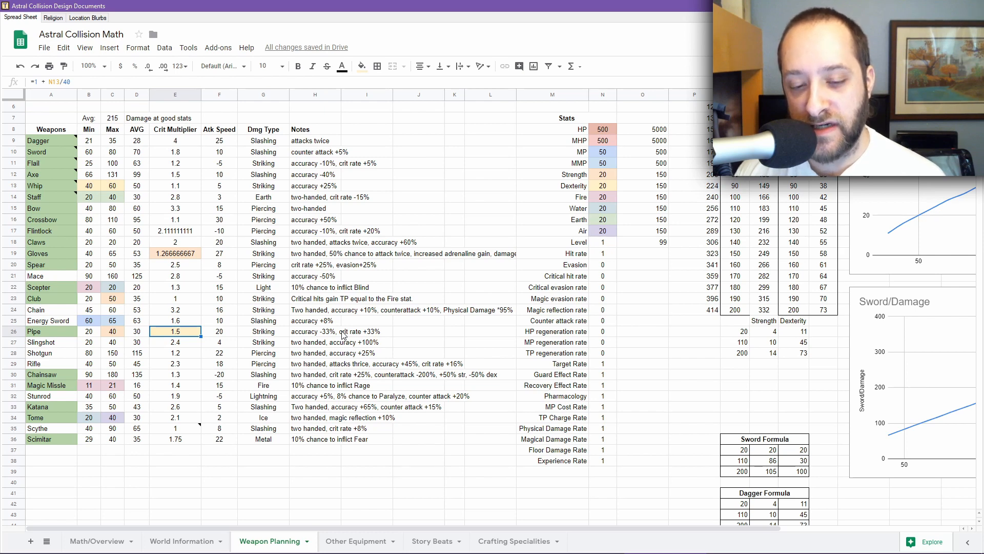
Step: Switch to AC_Modifications.js and scroll through the regeneration, damage, hit, evasion and critical chance functions
{"action": "mouse_move", "coordinate": [347, 551]}
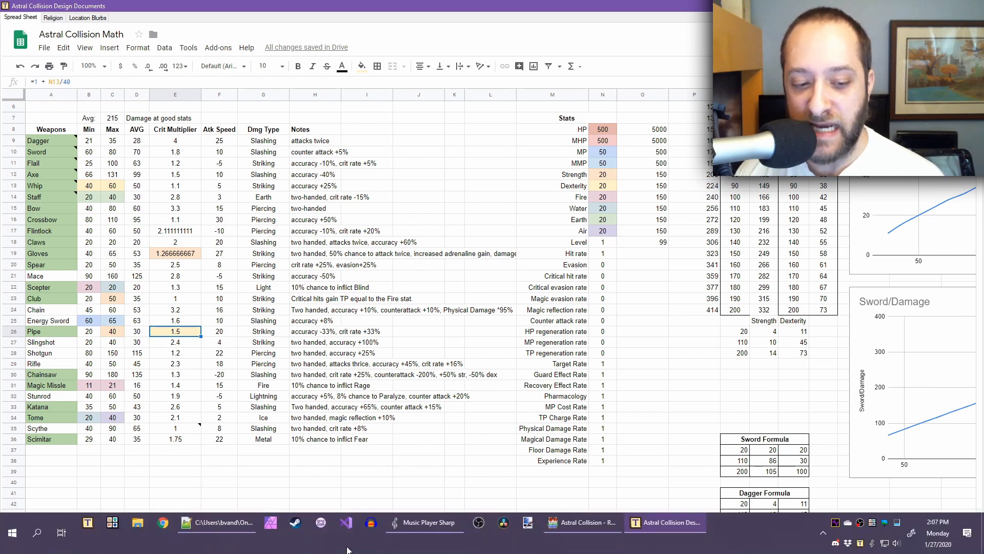
{"action": "left_click", "coordinate": [236, 525]}
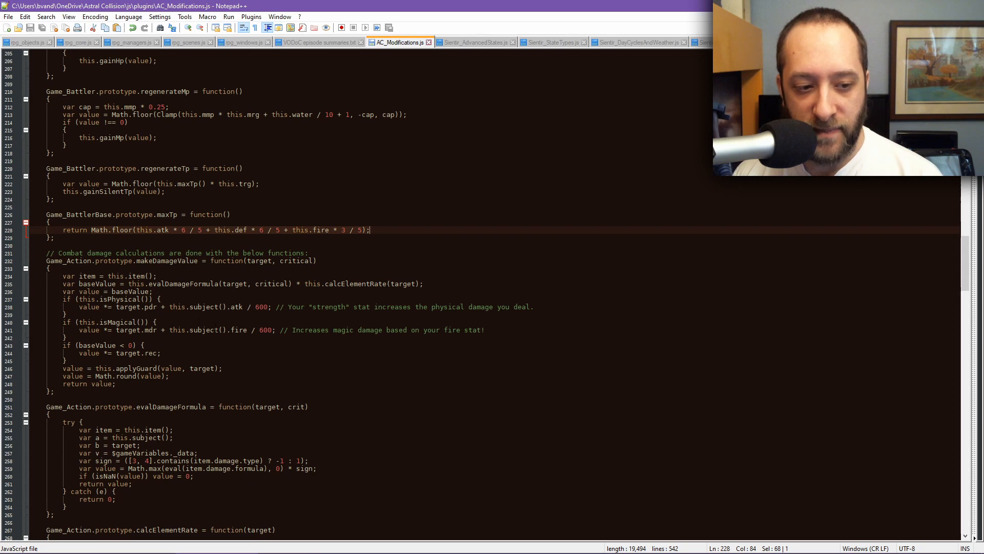
{"action": "scroll", "coordinate": [216, 330], "scroll_direction": "down", "scroll_amount": 4}
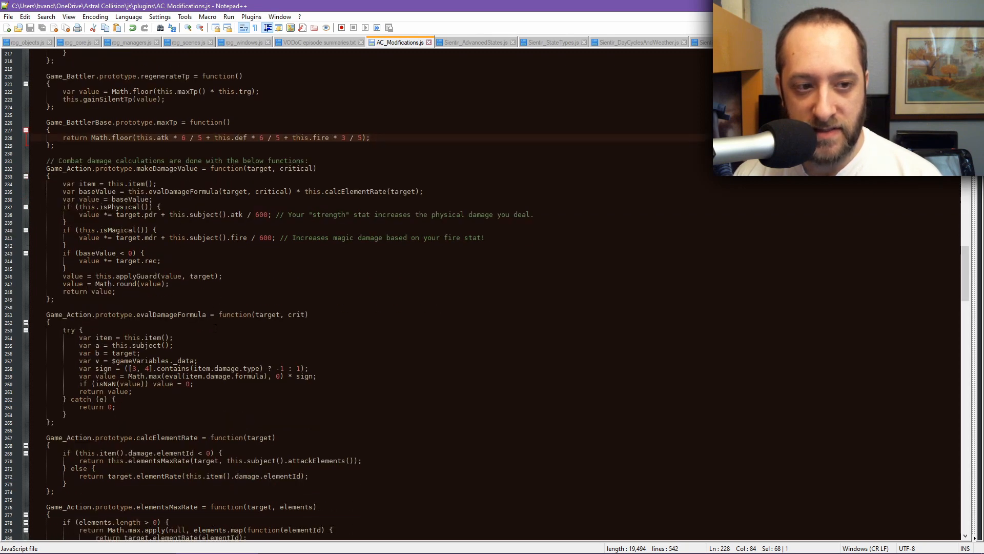
{"action": "scroll", "coordinate": [216, 330], "scroll_direction": "up", "scroll_amount": 9}
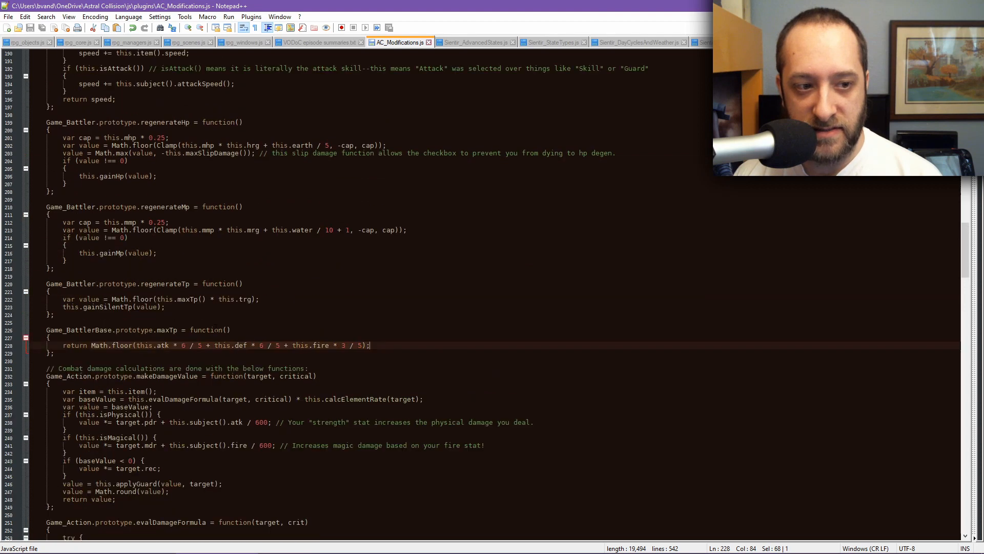
{"action": "scroll", "coordinate": [216, 330], "scroll_direction": "up", "scroll_amount": 5}
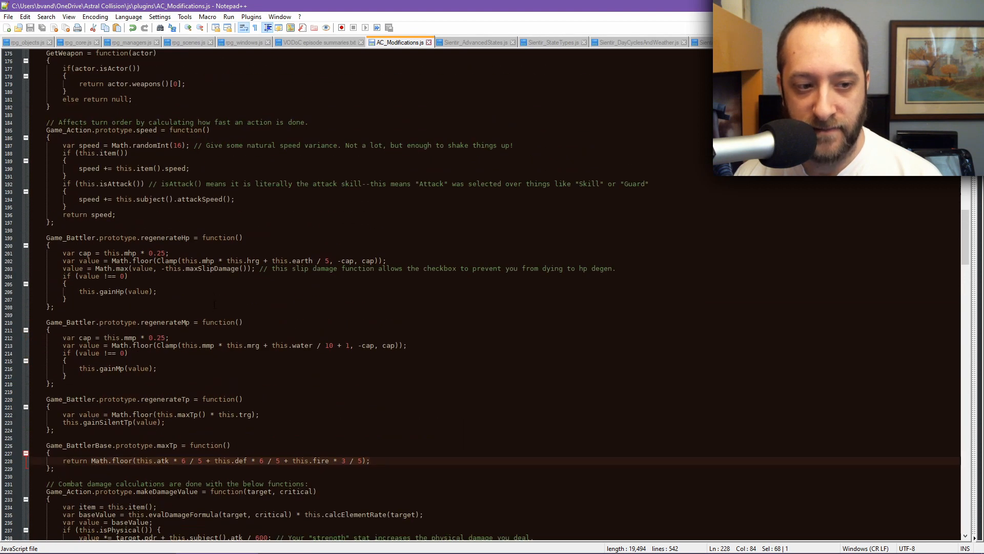
{"action": "scroll", "coordinate": [214, 283], "scroll_direction": "up", "scroll_amount": 13}
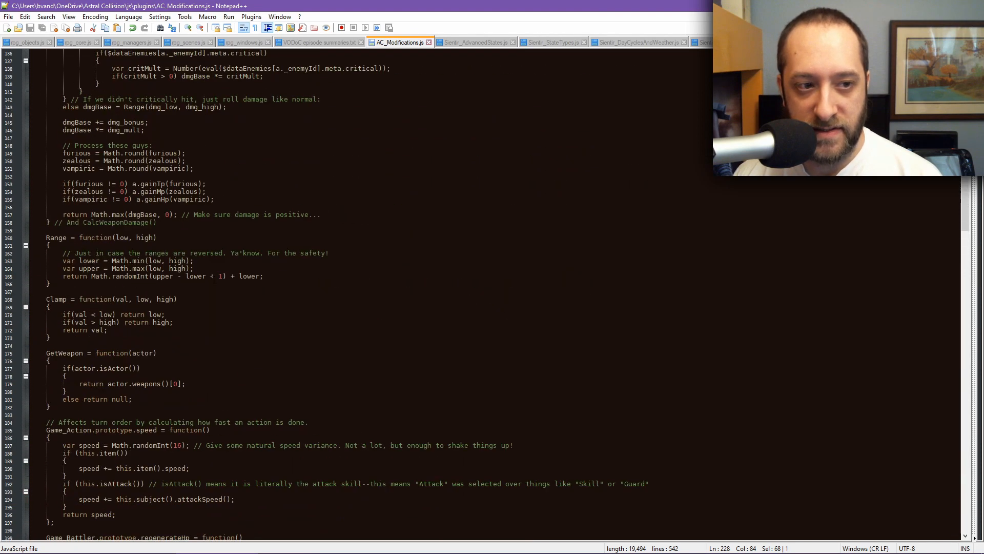
{"action": "scroll", "coordinate": [214, 280], "scroll_direction": "down", "scroll_amount": 20}
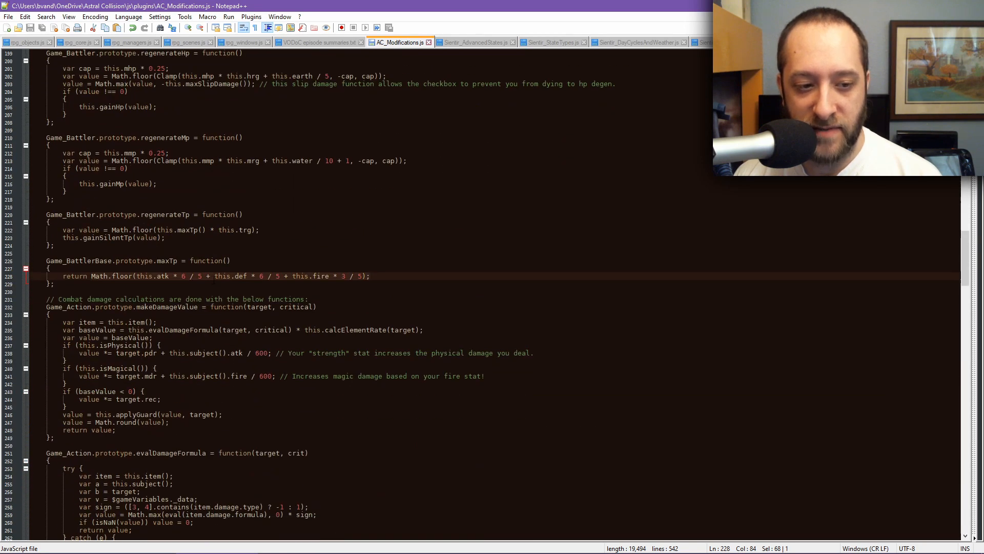
{"action": "scroll", "coordinate": [214, 279], "scroll_direction": "down", "scroll_amount": 10}
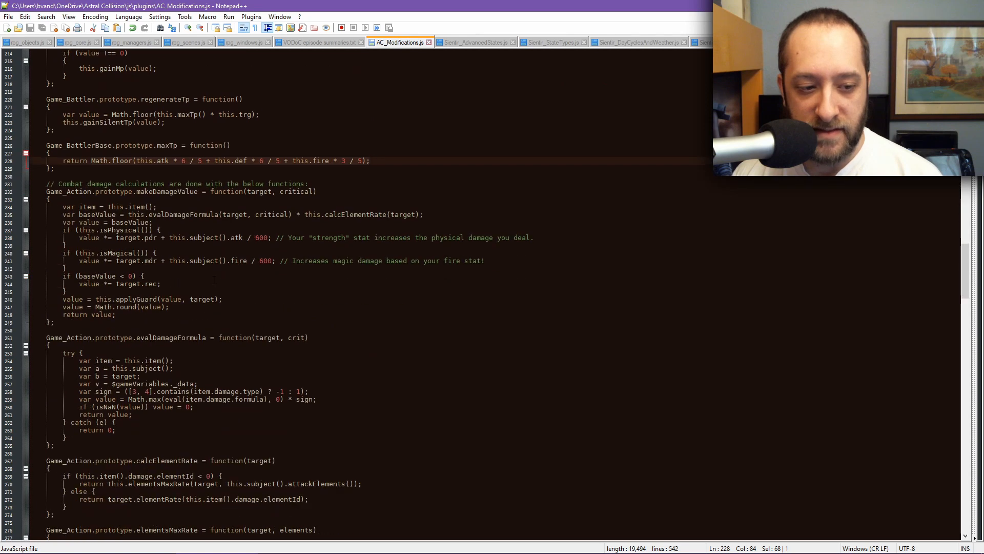
{"action": "scroll", "coordinate": [215, 280], "scroll_direction": "down", "scroll_amount": 13}
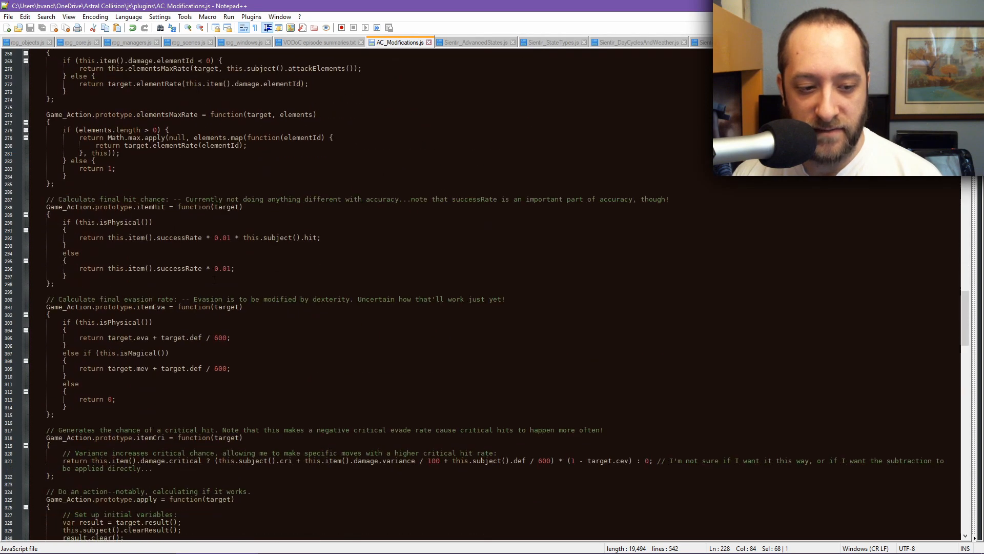
{"action": "scroll", "coordinate": [214, 280], "scroll_direction": "down", "scroll_amount": 4}
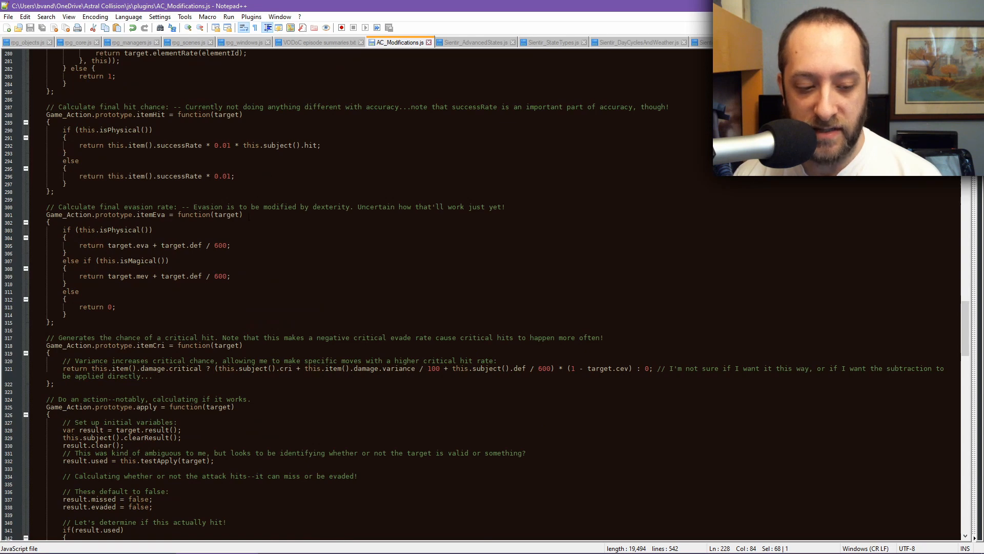
{"action": "scroll", "coordinate": [249, 217], "scroll_direction": "down", "scroll_amount": 9}
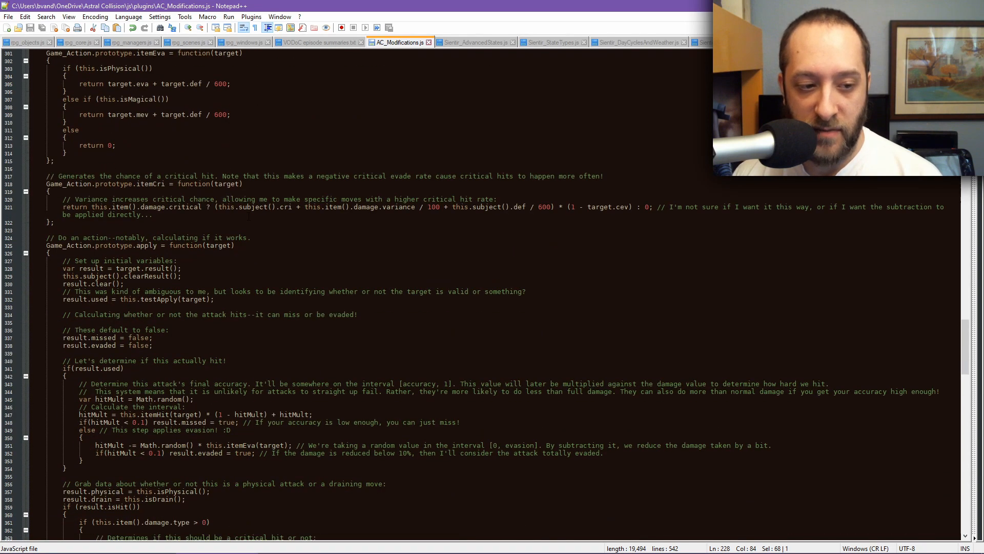
{"action": "scroll", "coordinate": [247, 224], "scroll_direction": "down", "scroll_amount": 1}
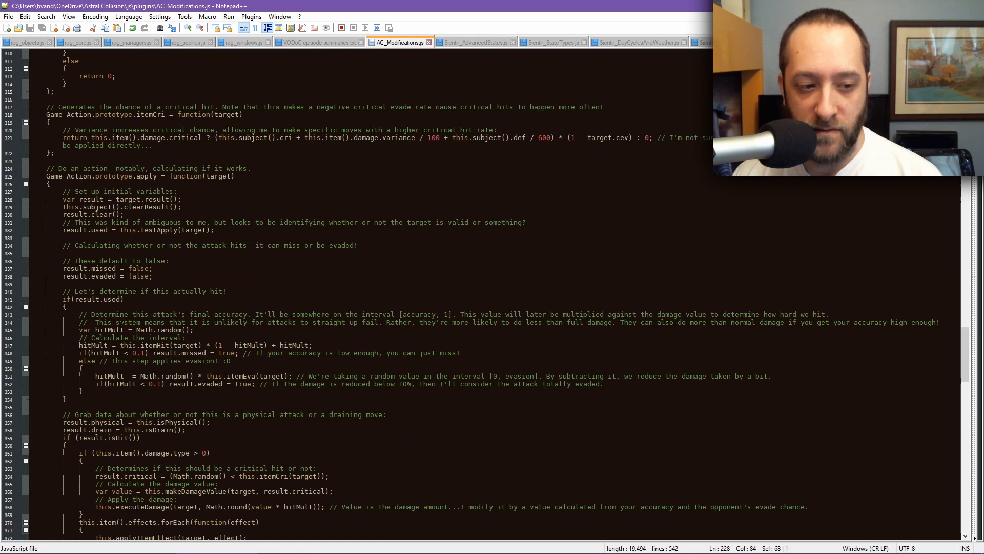
Step: Highlight the hitMult and accuracy occurrences in the apply function and study the hit multiplier interval line
{"action": "double_click", "coordinate": [109, 329]}
{"action": "scroll", "coordinate": [281, 333], "scroll_direction": "down", "scroll_amount": 3}
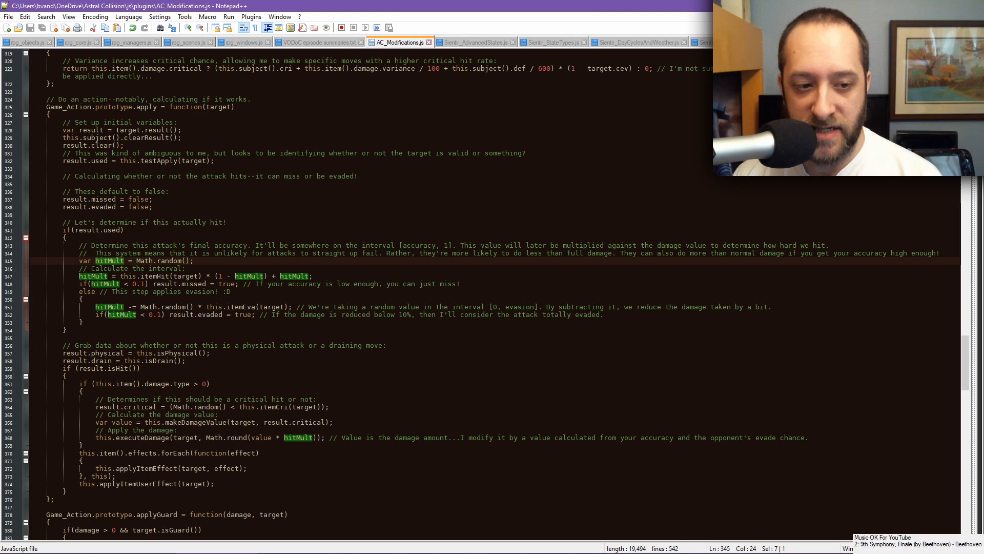
{"action": "left_click", "coordinate": [319, 276]}
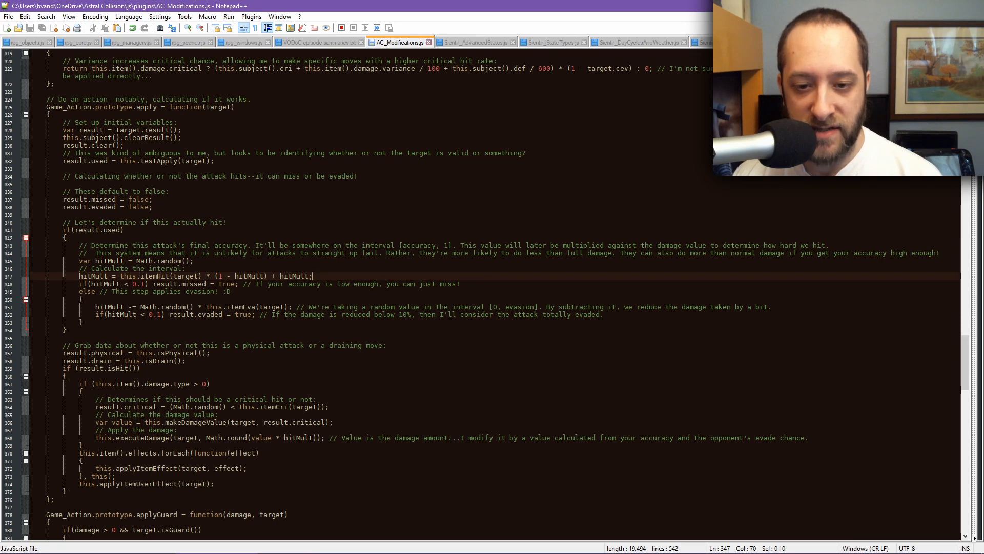
{"action": "double_click", "coordinate": [110, 261]}
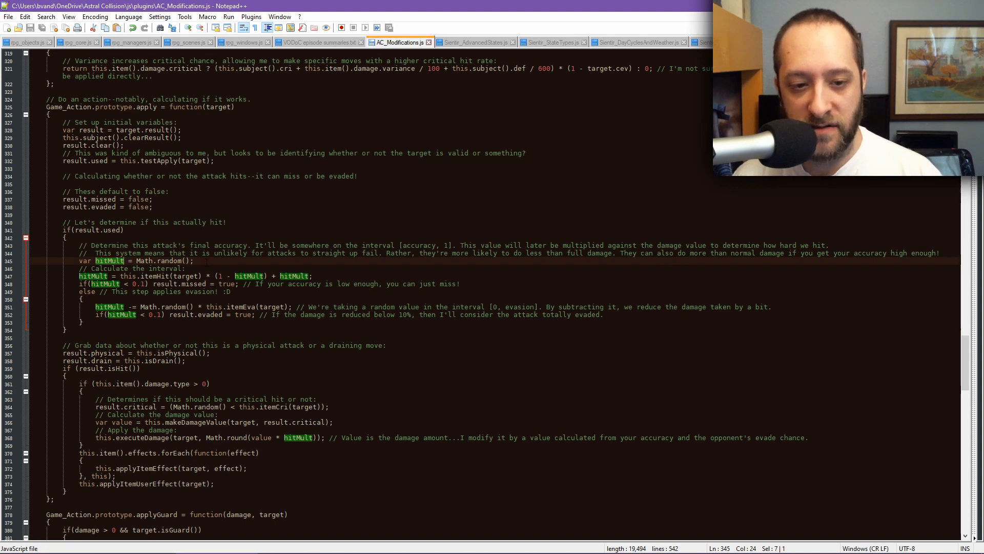
{"action": "double_click", "coordinate": [420, 246]}
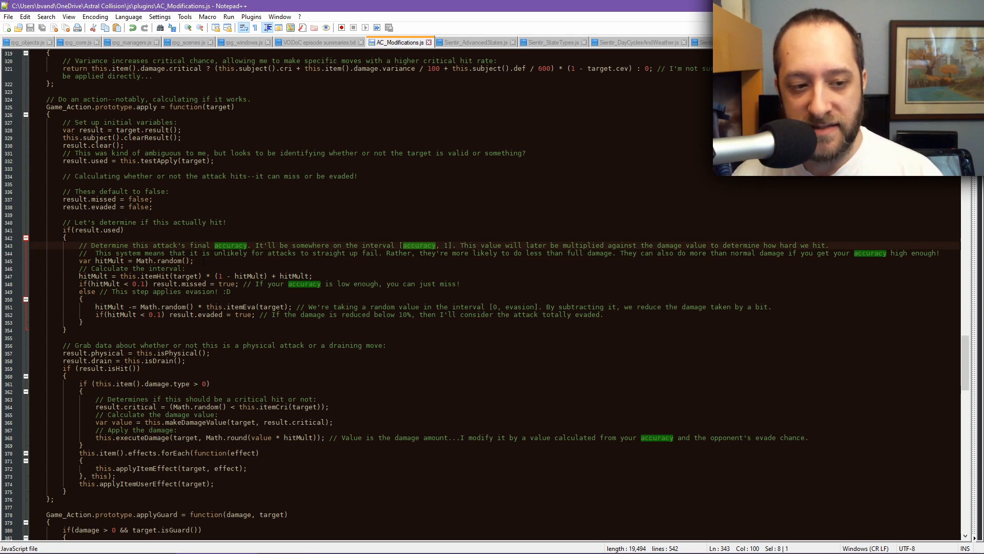
{"action": "left_click", "coordinate": [204, 261]}
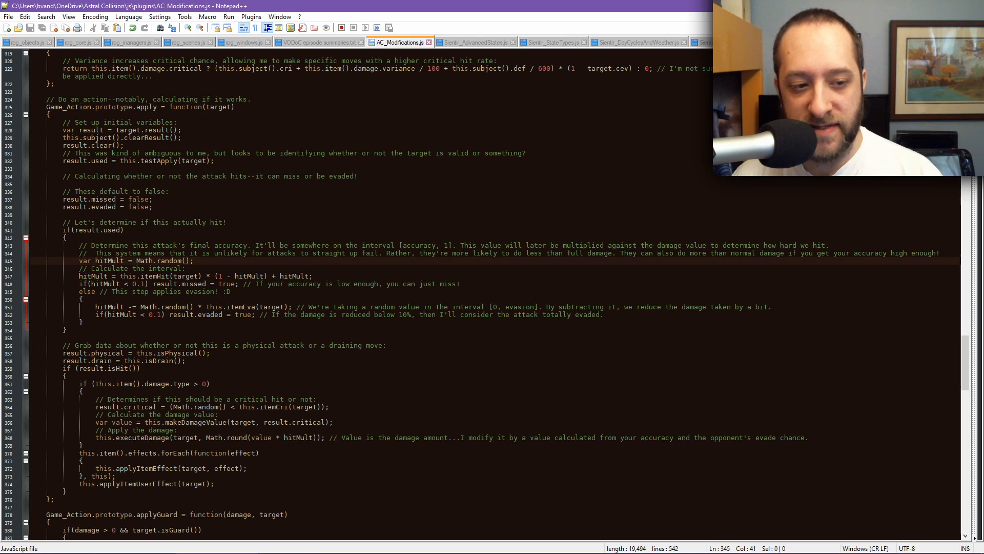
{"action": "left_click_drag", "start_coordinate": [120, 276], "coordinate": [203, 277]}
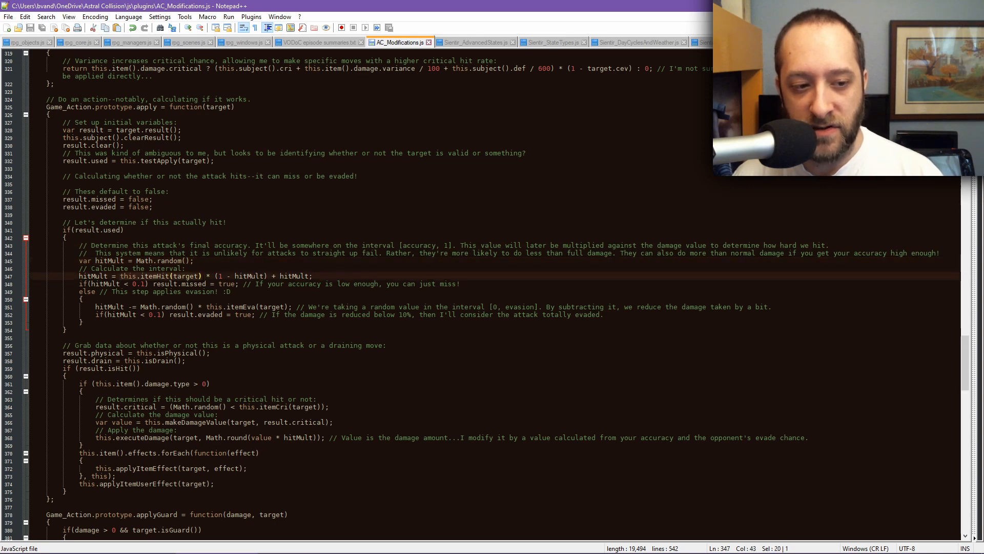
{"action": "scroll", "coordinate": [312, 336], "scroll_direction": "up", "scroll_amount": 14}
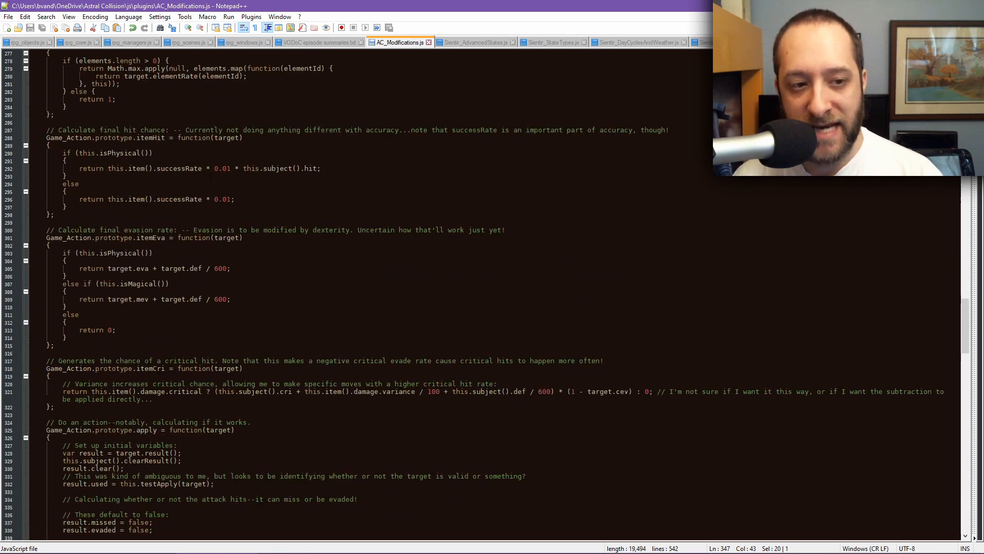
{"action": "scroll", "coordinate": [293, 182], "scroll_direction": "down", "scroll_amount": 12}
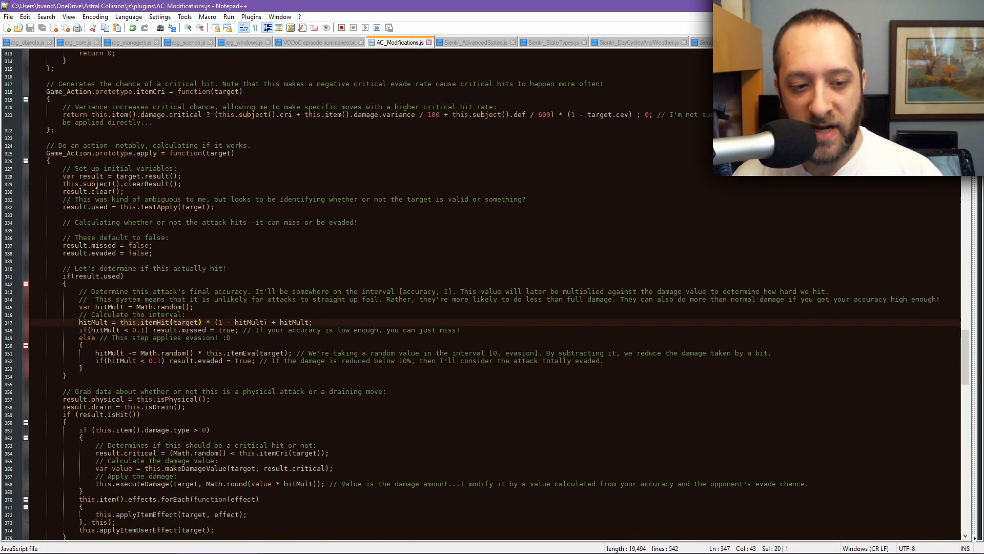
{"action": "left_click", "coordinate": [267, 322]}
{"action": "left_click_drag", "start_coordinate": [215, 322], "coordinate": [264, 322]}
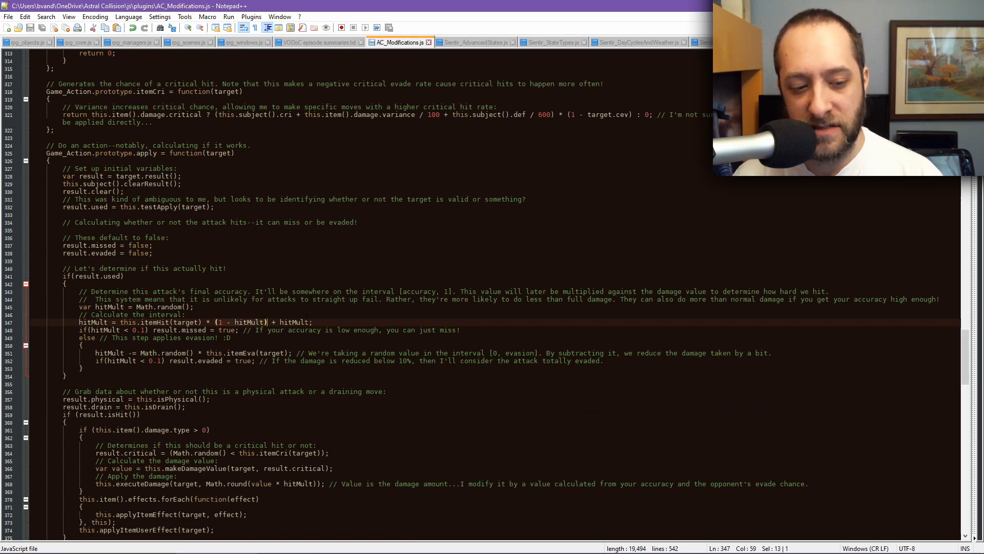
Step: Re-examine the hitMult formula's itemHit term and the evasion lines that reduce hitMult
{"action": "scroll", "coordinate": [492, 295], "scroll_direction": "down", "scroll_amount": 2}
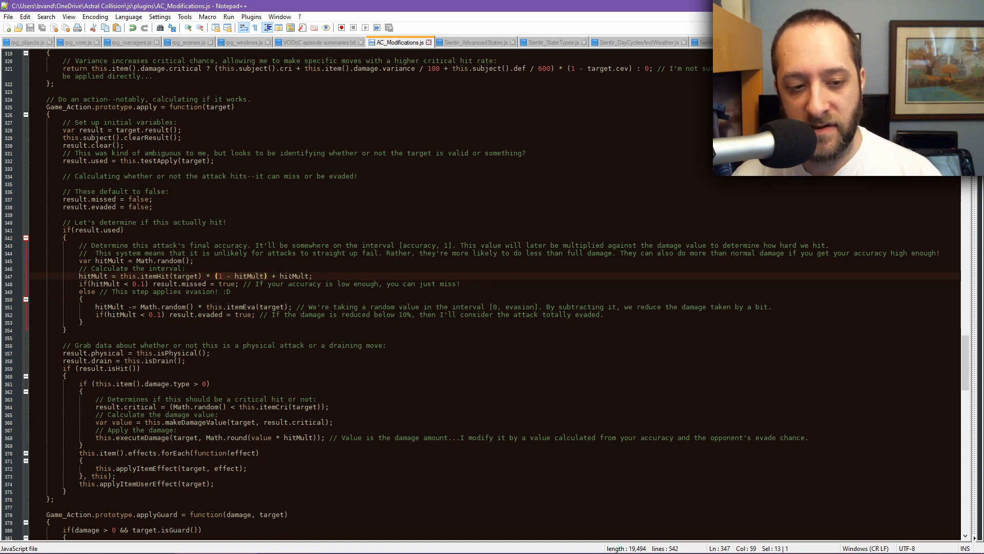
{"action": "double_click", "coordinate": [293, 276]}
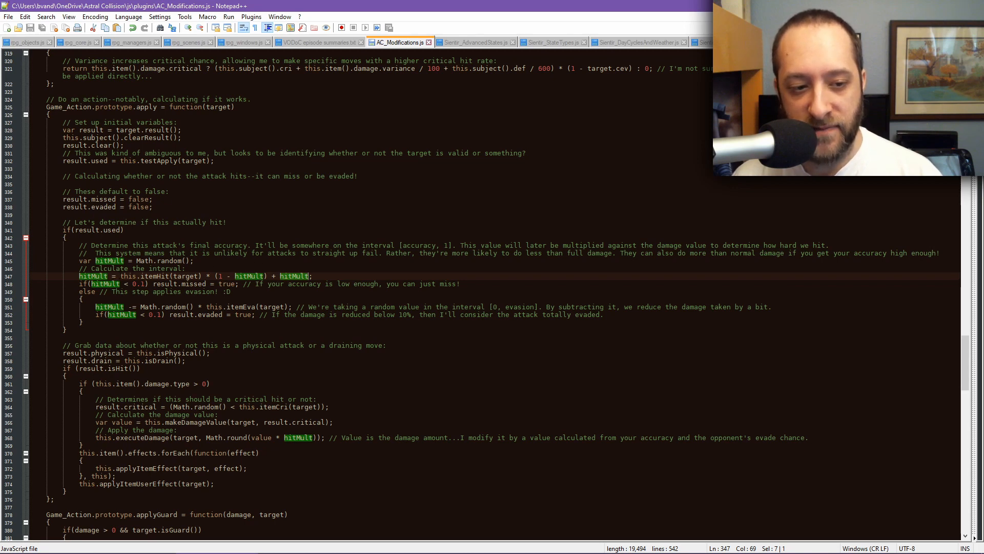
{"action": "left_click_drag", "start_coordinate": [120, 276], "coordinate": [202, 276]}
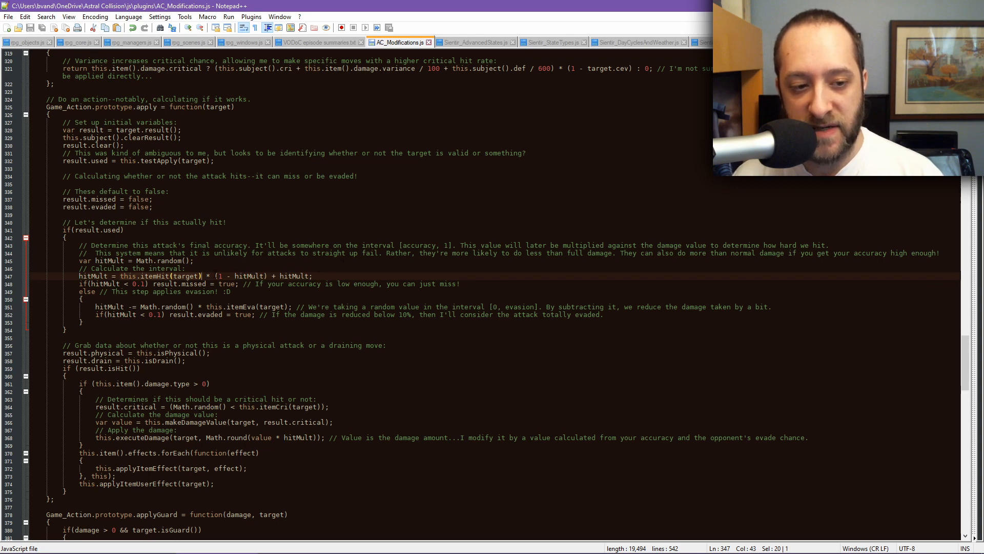
{"action": "left_click_drag", "start_coordinate": [214, 276], "coordinate": [262, 276]}
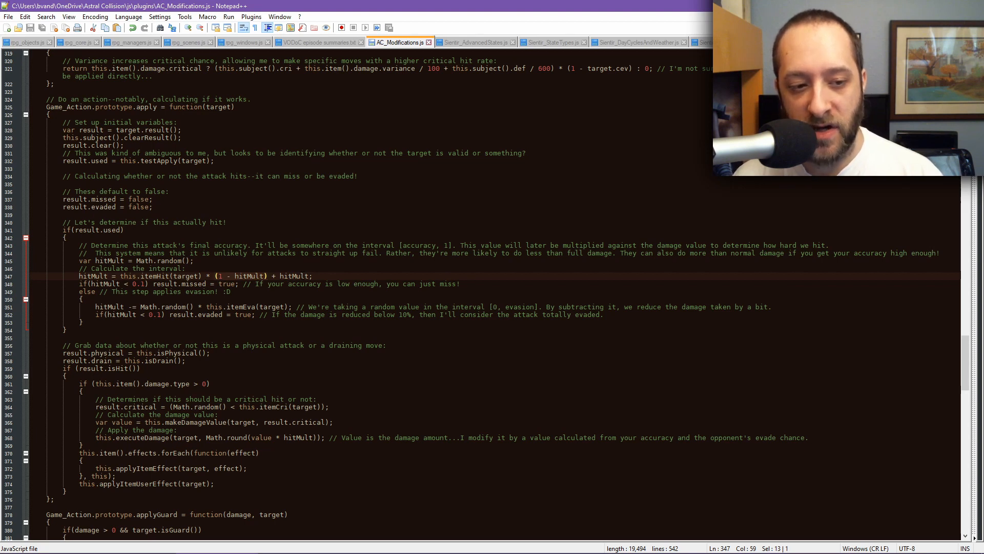
{"action": "double_click", "coordinate": [154, 276]}
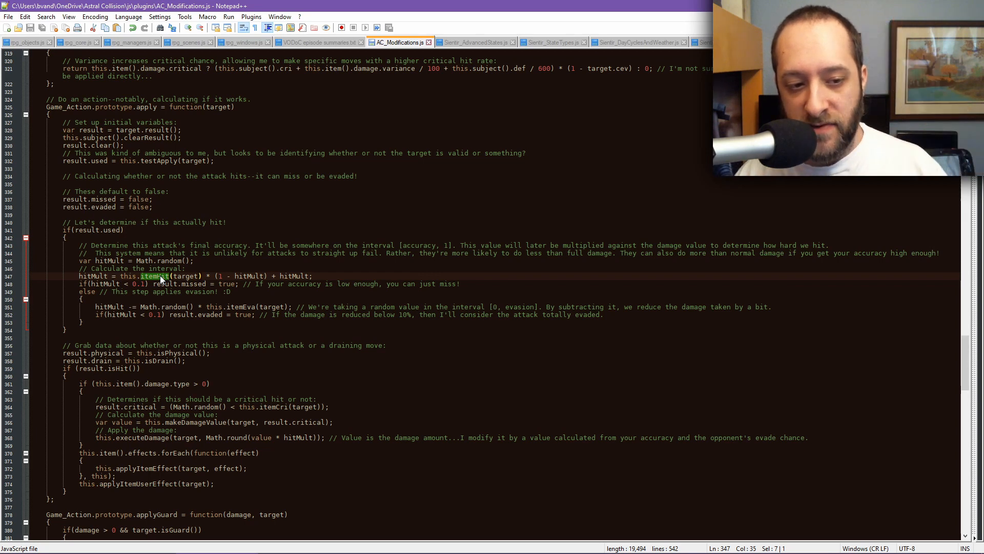
{"action": "left_click_drag", "start_coordinate": [116, 277], "coordinate": [199, 276]}
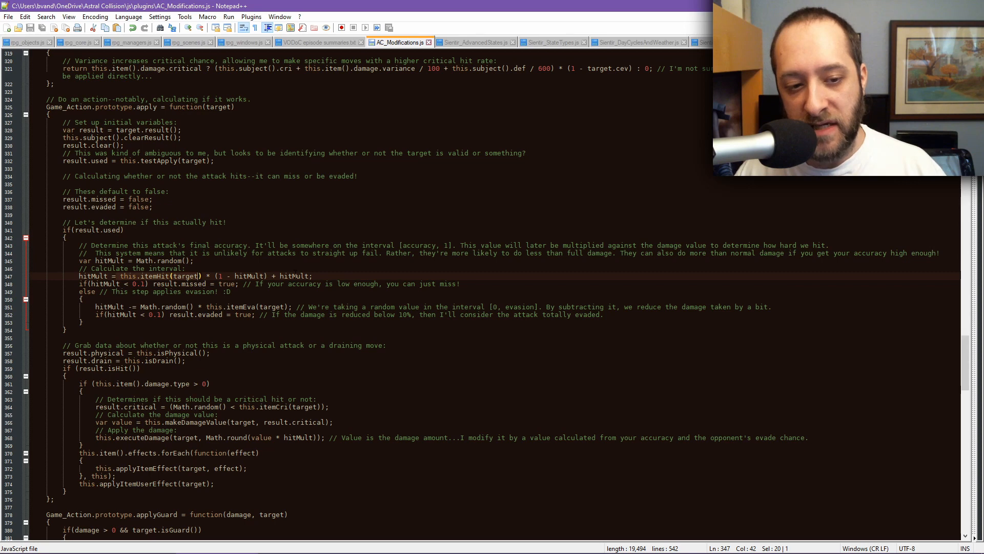
{"action": "double_click", "coordinate": [294, 276]}
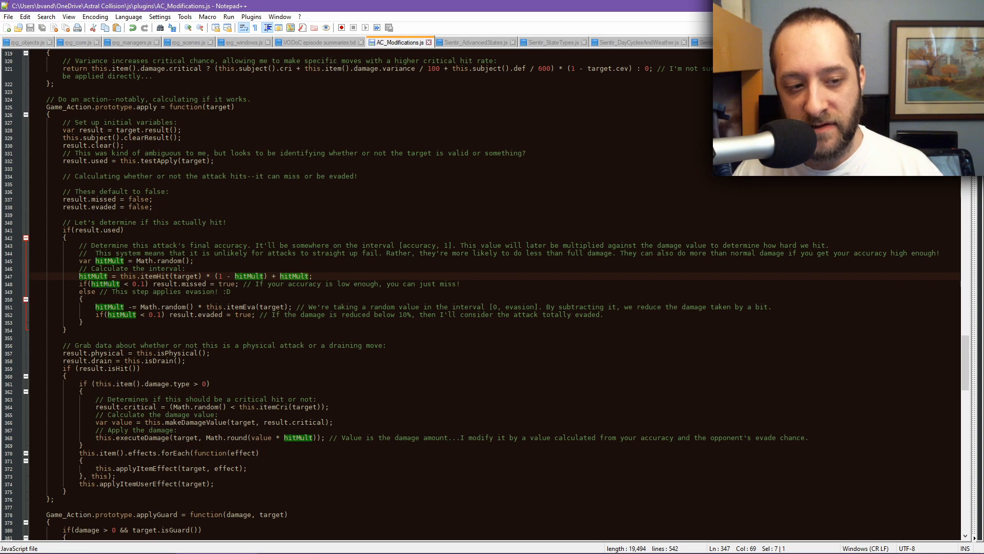
{"action": "double_click", "coordinate": [109, 284]}
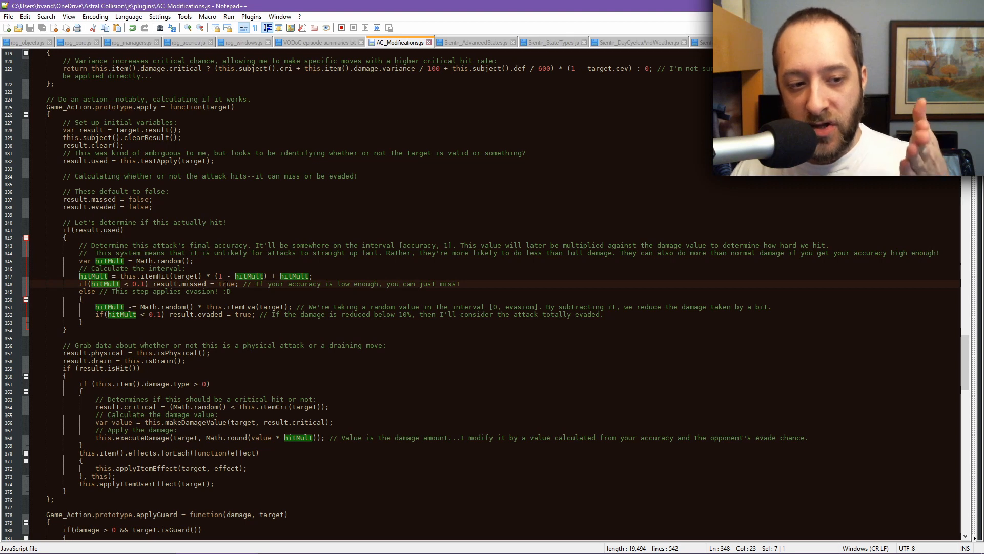
{"action": "double_click", "coordinate": [160, 277]}
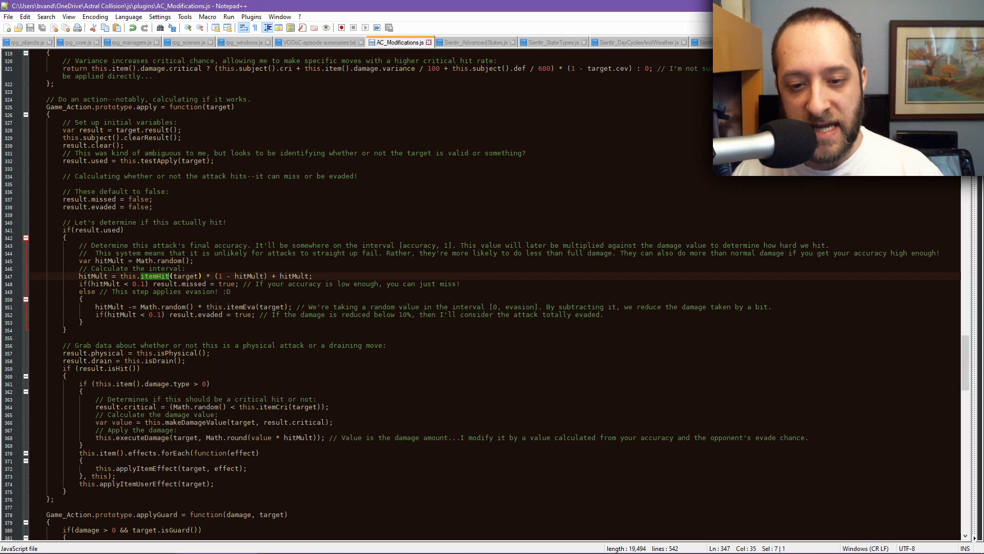
{"action": "double_click", "coordinate": [110, 308]}
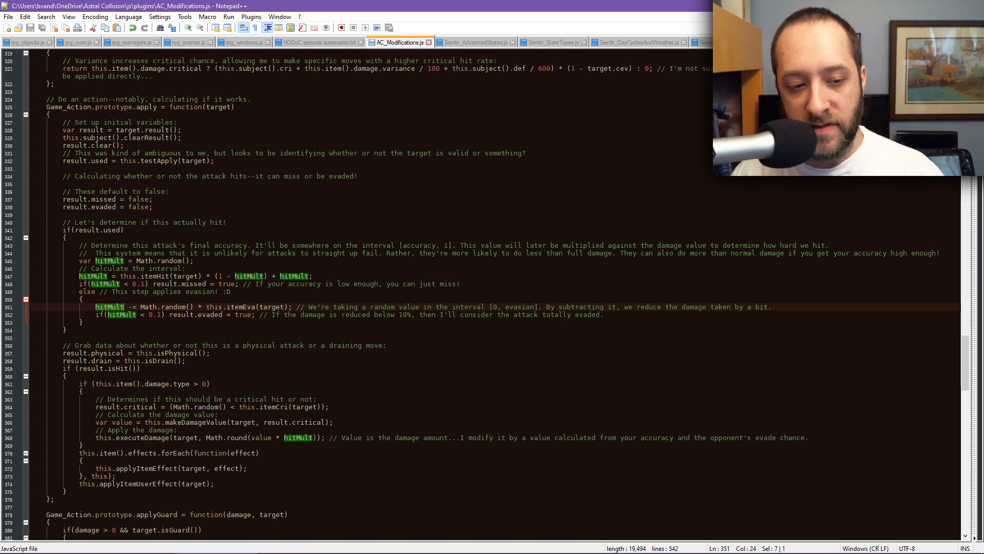
{"action": "double_click", "coordinate": [111, 314]}
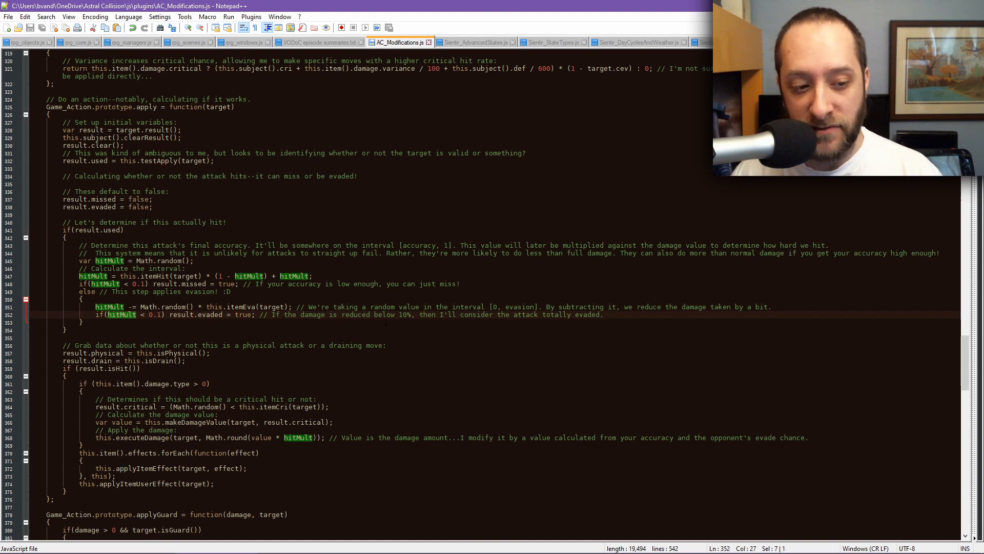
Step: Highlight the hitMult term in the executeDamage call, then return to the Weapon Planning sheet
{"action": "scroll", "coordinate": [487, 294], "scroll_direction": "down", "scroll_amount": 3}
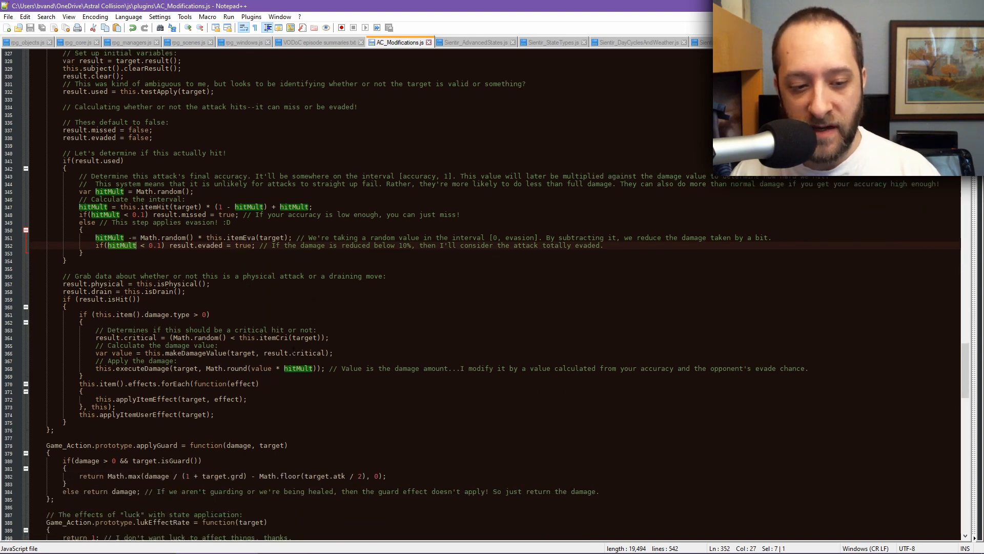
{"action": "double_click", "coordinate": [302, 369]}
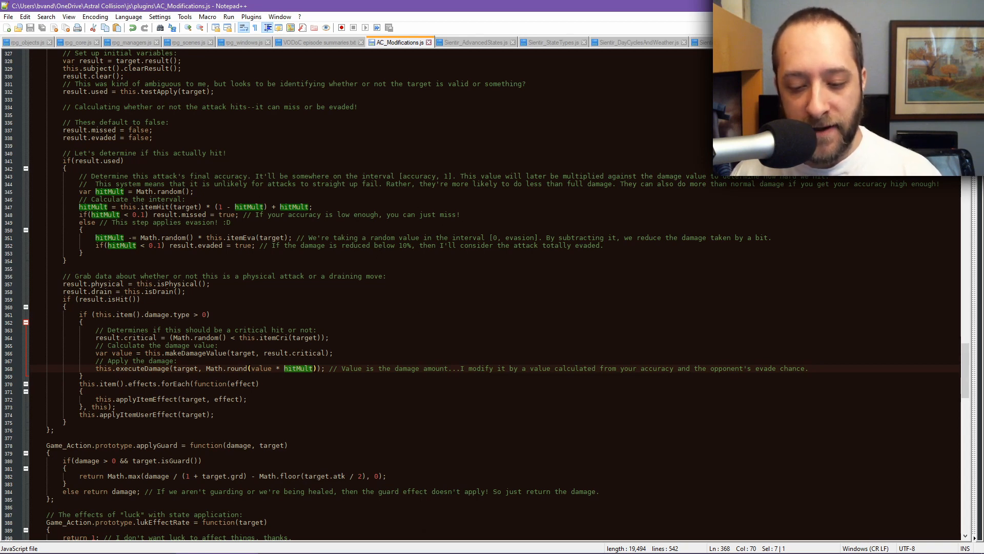
{"action": "mouse_move", "coordinate": [606, 546]}
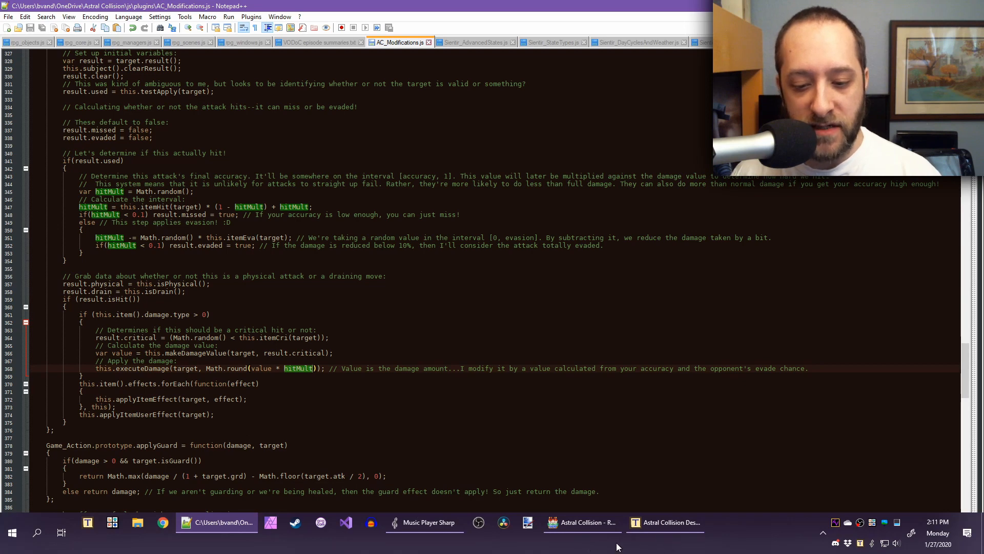
{"action": "left_click", "coordinate": [613, 540]}
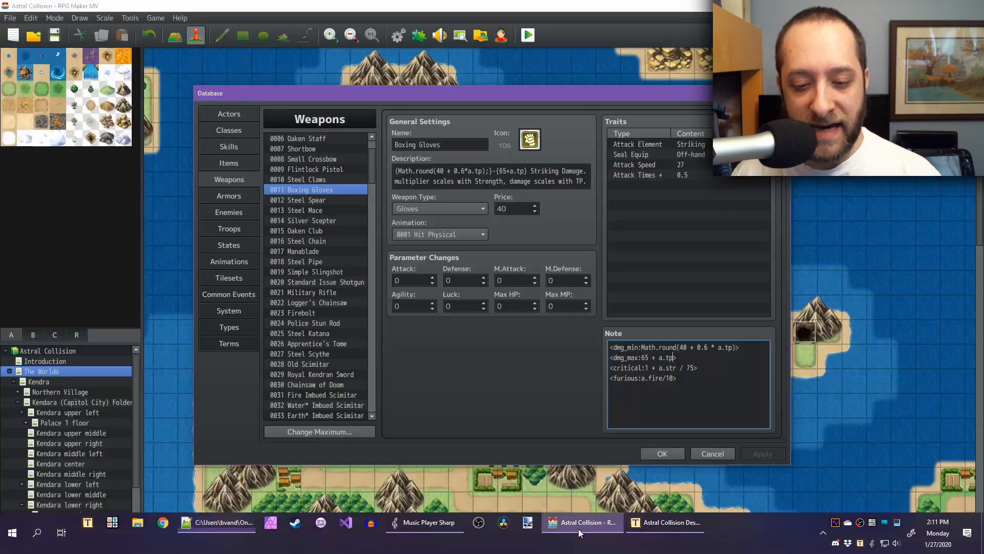
{"action": "left_click", "coordinate": [645, 521]}
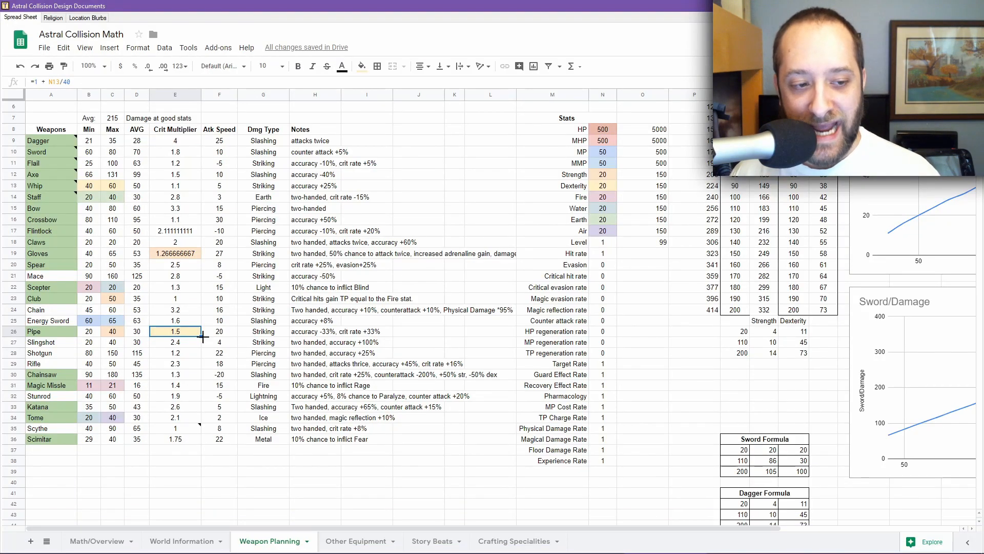
Step: Select the Pipe's notes on accuracy and crit rate in the Weapon Planning sheet and glance at the database
{"action": "left_click", "coordinate": [303, 334]}
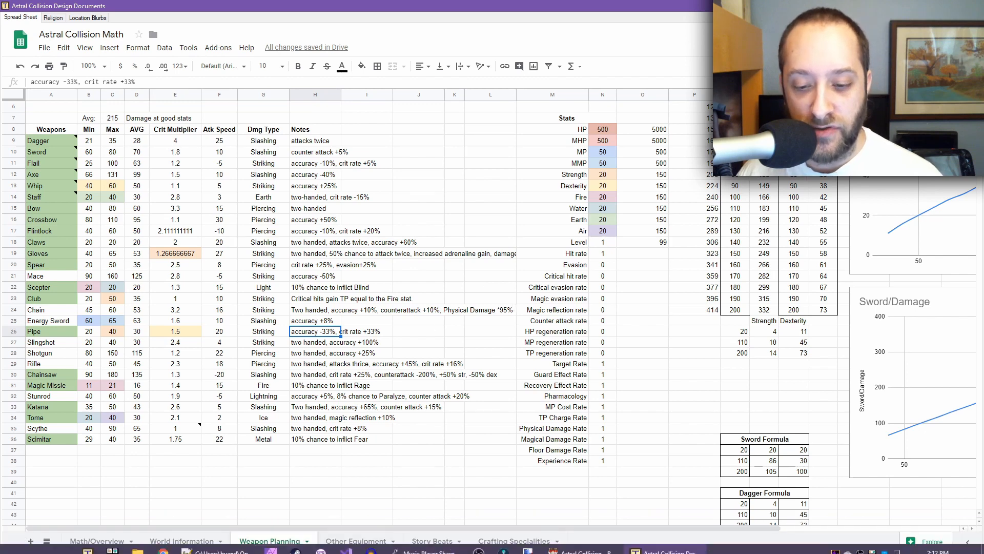
{"action": "left_click", "coordinate": [582, 524]}
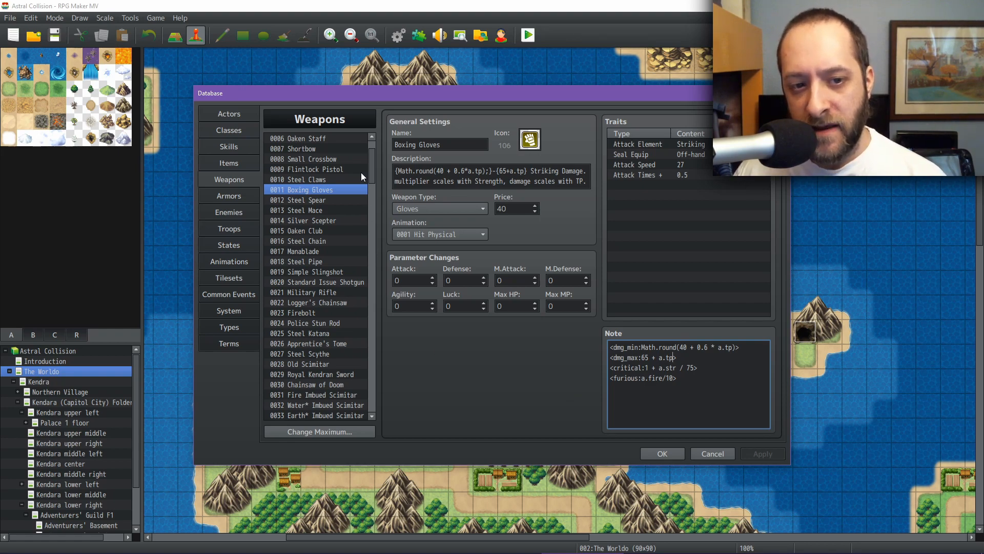
{"action": "left_click", "coordinate": [655, 533]}
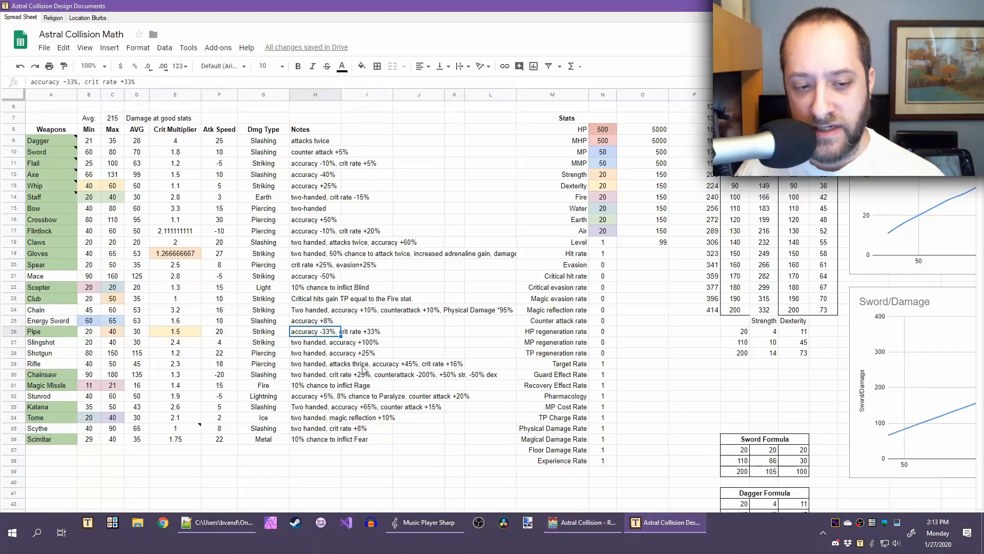
Step: Open the Math/Overview sheet and review the table of class weapons and armors
{"action": "left_click", "coordinate": [98, 540]}
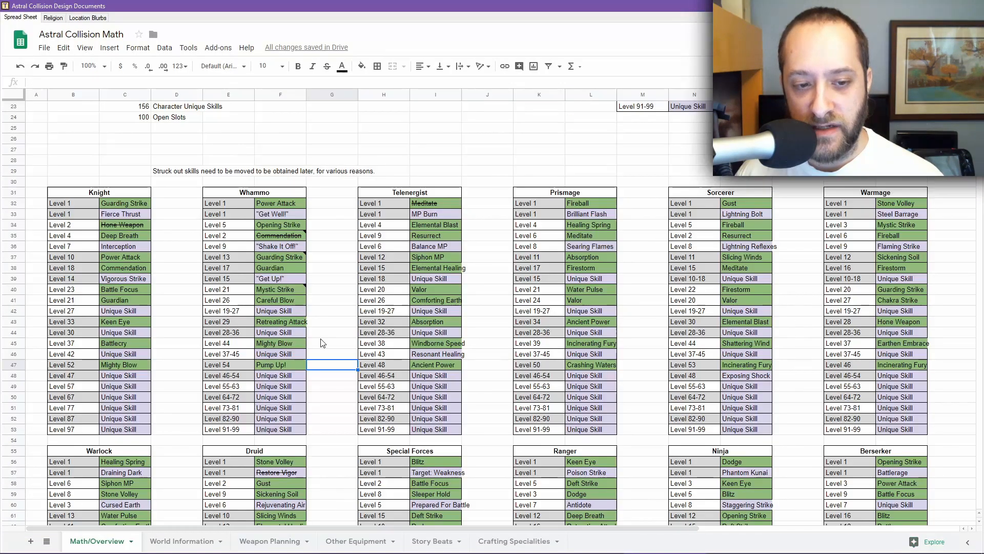
{"action": "scroll", "coordinate": [362, 309], "scroll_direction": "down", "scroll_amount": 10}
{"action": "scroll", "coordinate": [280, 264], "scroll_direction": "up", "scroll_amount": 2}
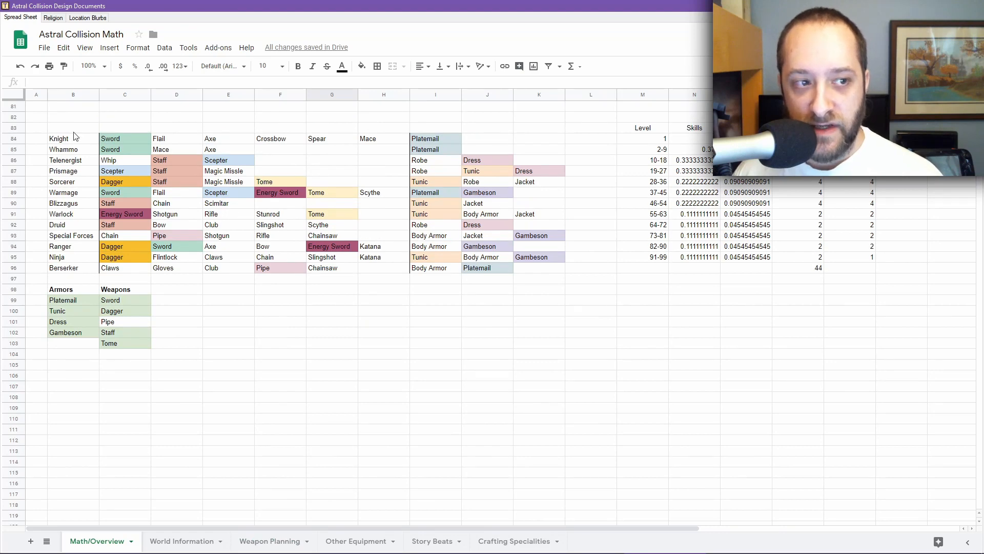
{"action": "left_click_drag", "start_coordinate": [40, 133], "coordinate": [585, 414]}
{"action": "left_click", "coordinate": [585, 413]}
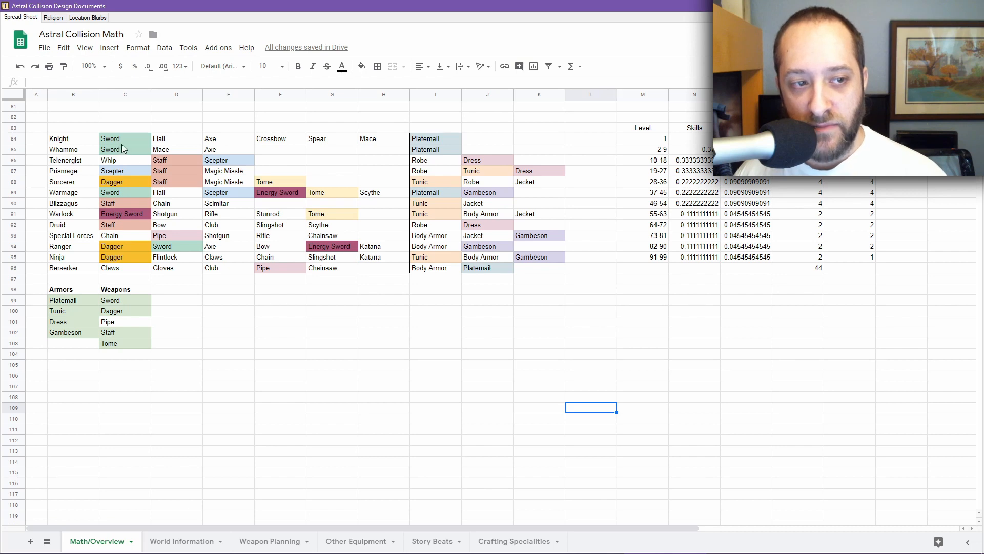
Step: Change the fill color of the Pipe entry in the Weapons list
{"action": "left_click", "coordinate": [131, 322]}
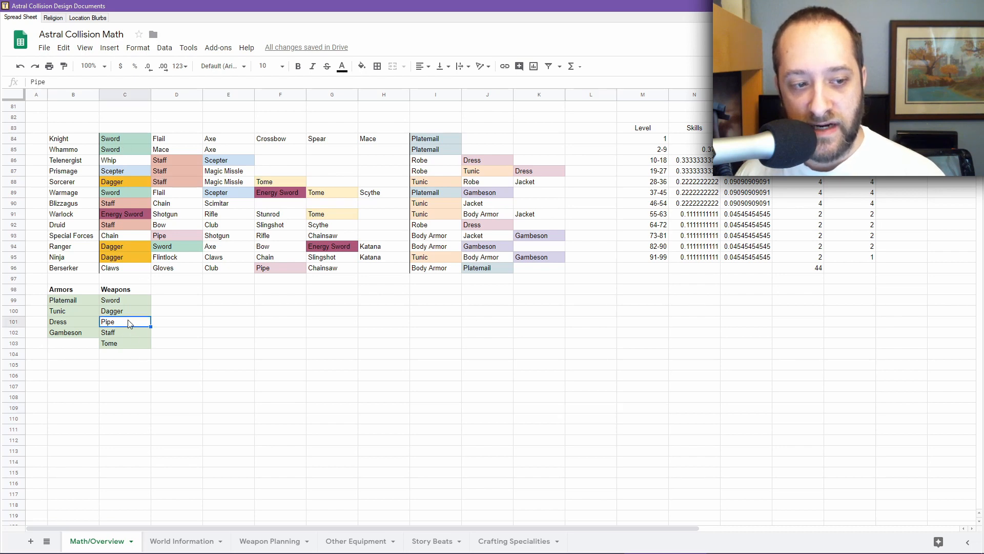
{"action": "left_click", "coordinate": [362, 66]}
{"action": "left_click", "coordinate": [412, 137]}
Step: Select the Warlock's Stunrod and Tome entries and the Pipe entries in the class table
{"action": "left_click", "coordinate": [318, 334]}
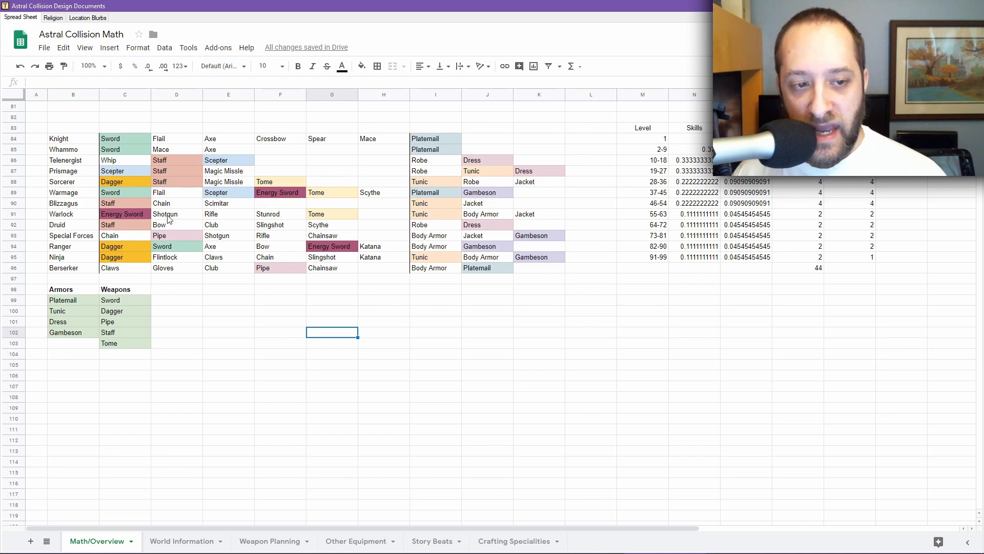
{"action": "left_click_drag", "start_coordinate": [287, 216], "coordinate": [136, 215]}
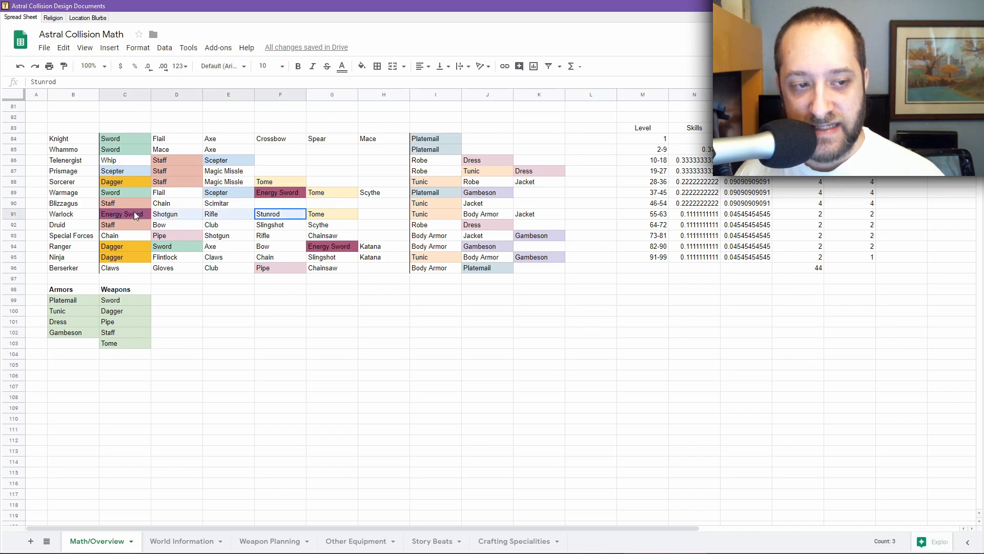
{"action": "left_click", "coordinate": [324, 218]}
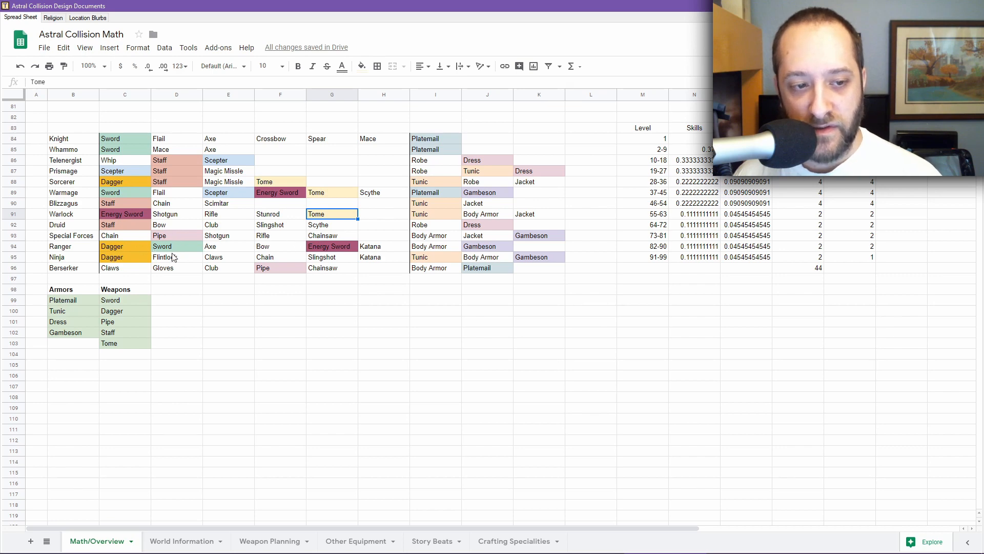
{"action": "left_click", "coordinate": [272, 271]}
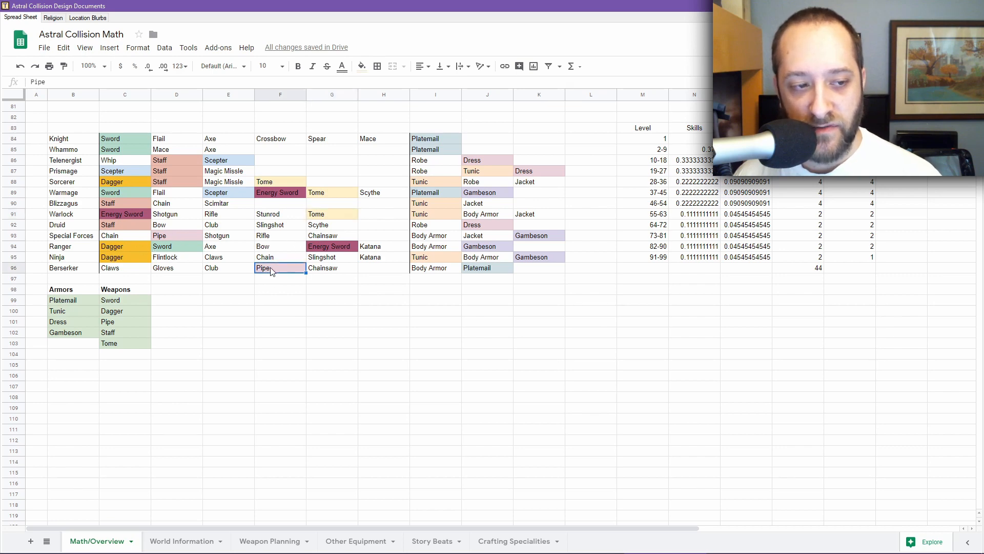
{"action": "left_click", "coordinate": [170, 237]}
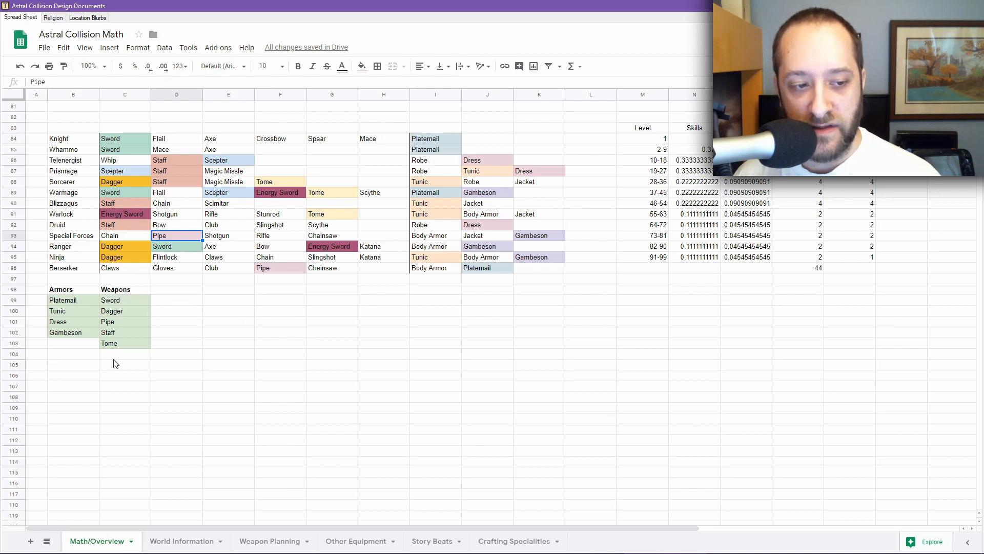
Step: Switch to the RPG Maker weapons database and browse the starter weapons from Rusty Dagger to Old Pipe
{"action": "left_click", "coordinate": [572, 520]}
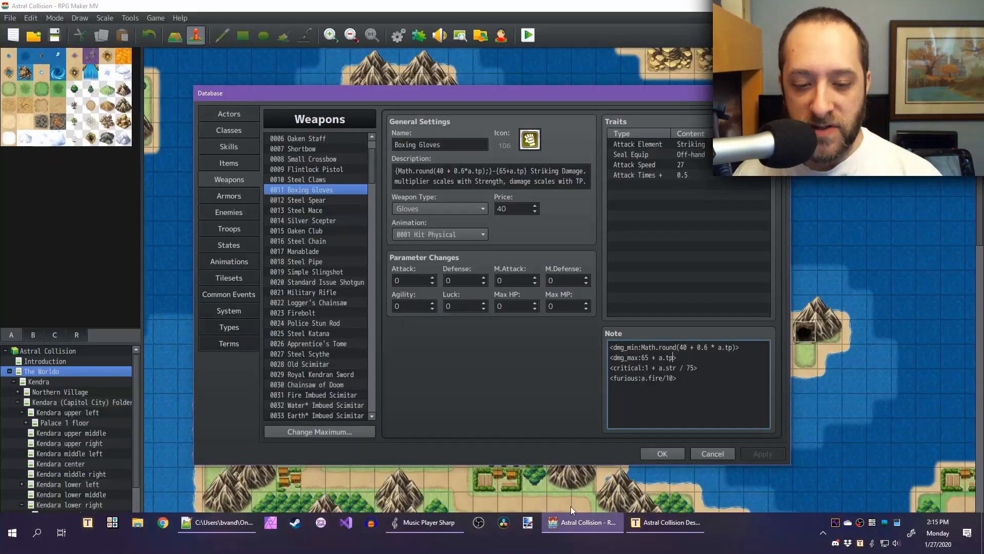
{"action": "left_click_drag", "start_coordinate": [377, 167], "coordinate": [373, 192]}
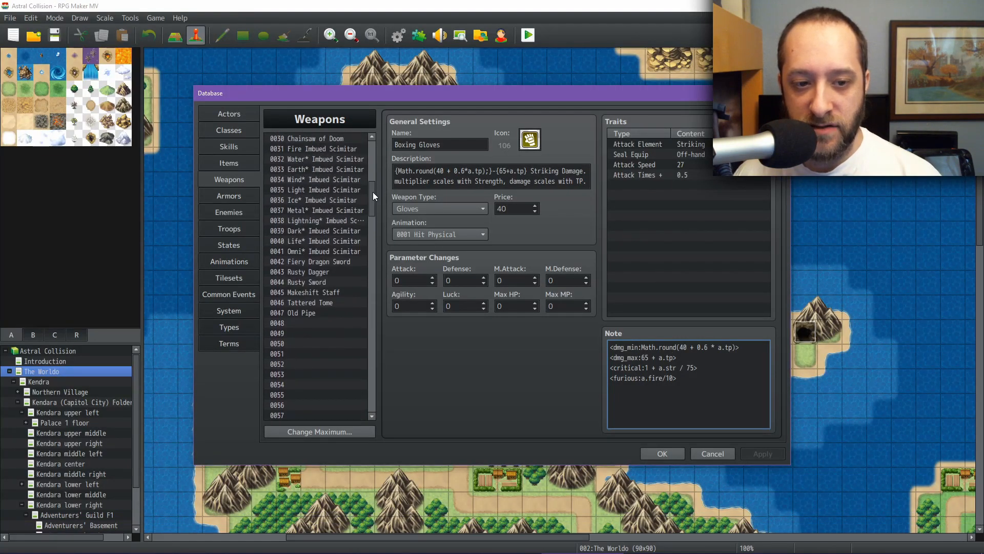
{"action": "left_click", "coordinate": [318, 272]}
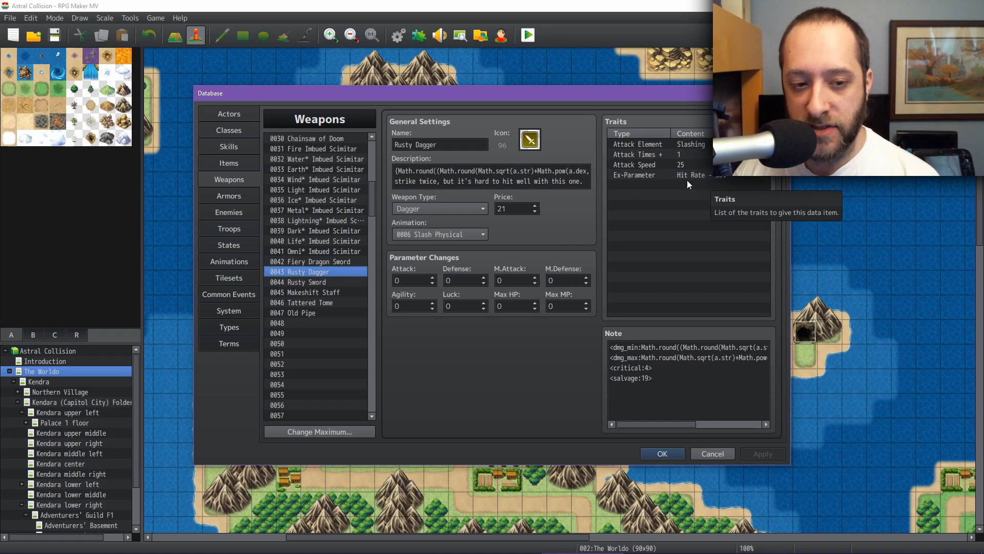
{"action": "left_click", "coordinate": [324, 282]}
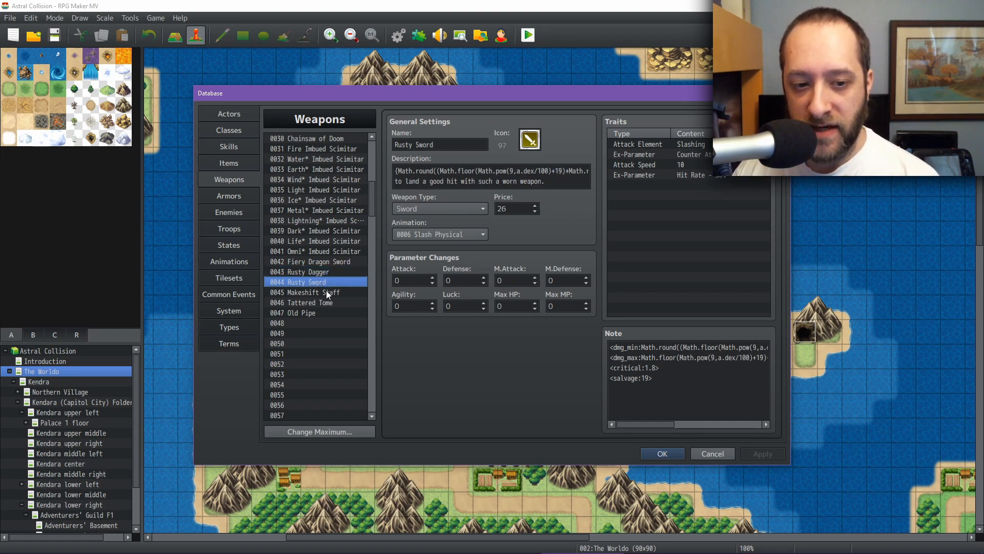
{"action": "left_click", "coordinate": [326, 292]}
{"action": "left_click", "coordinate": [327, 302]}
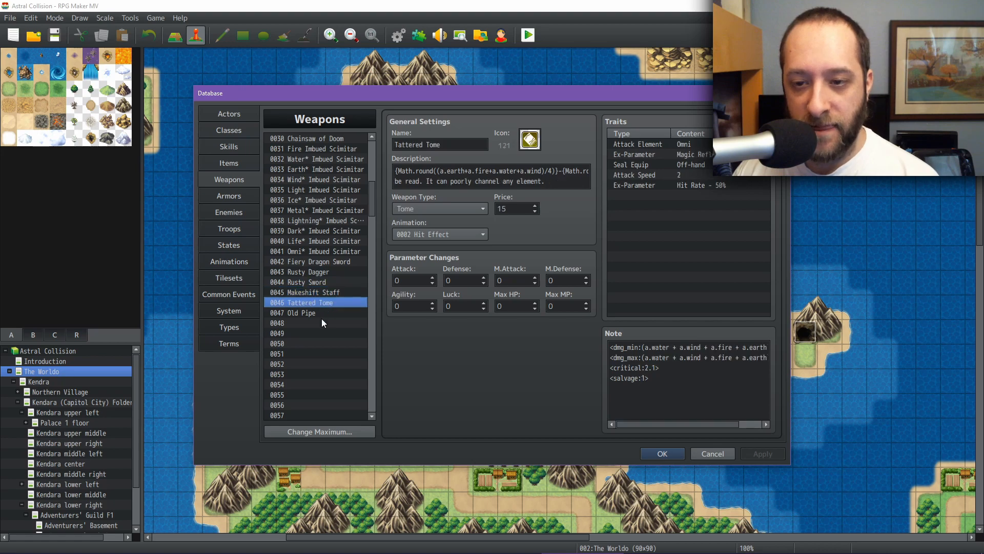
{"action": "left_click", "coordinate": [318, 312]}
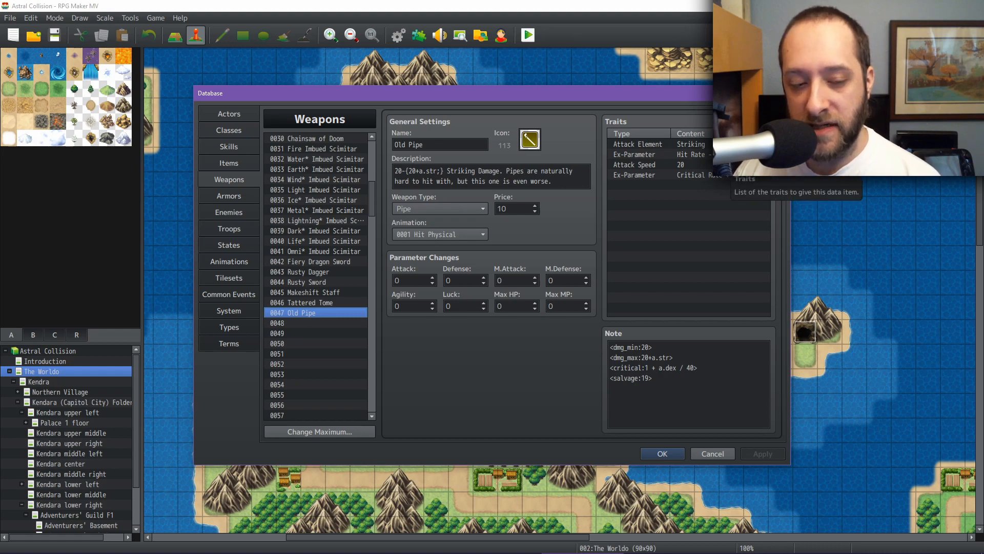
{"action": "left_click", "coordinate": [320, 292]}
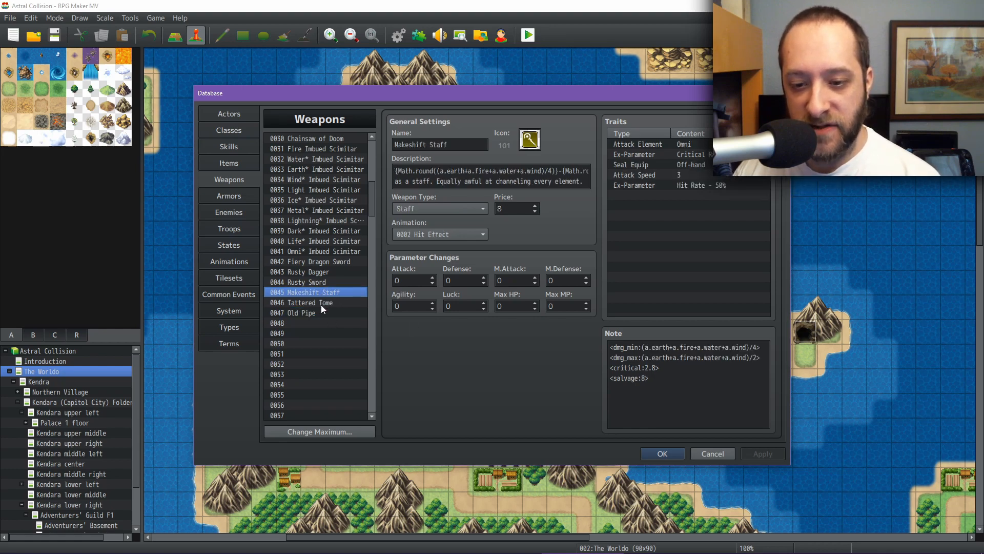
{"action": "left_click", "coordinate": [321, 304]}
{"action": "left_click", "coordinate": [327, 295]}
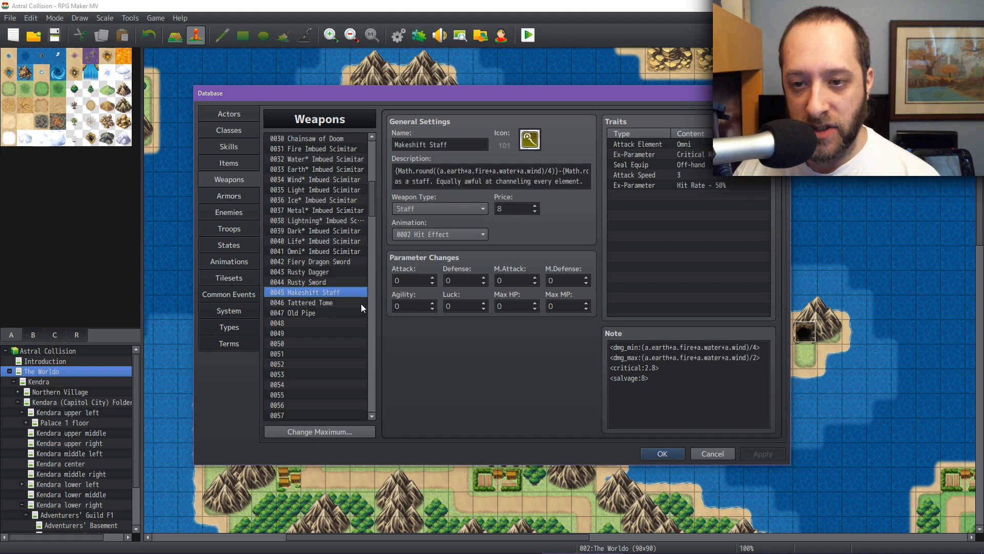
{"action": "left_click", "coordinate": [330, 299]}
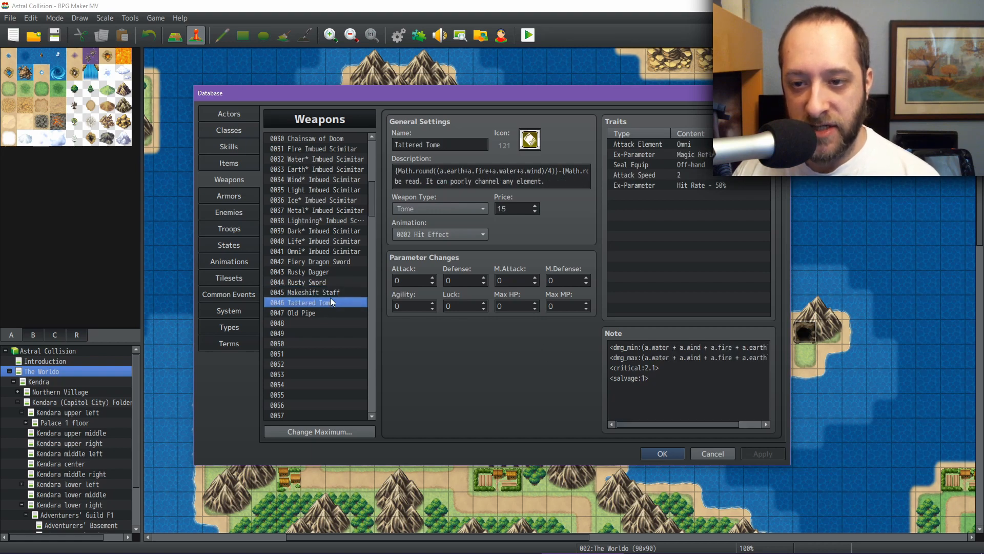
{"action": "left_click", "coordinate": [330, 292]}
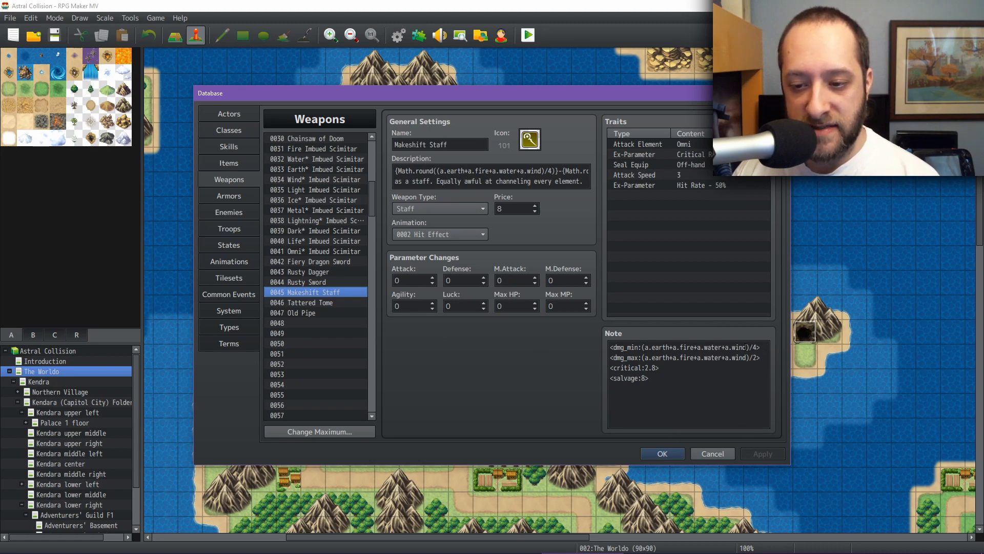
{"action": "left_click", "coordinate": [331, 303]}
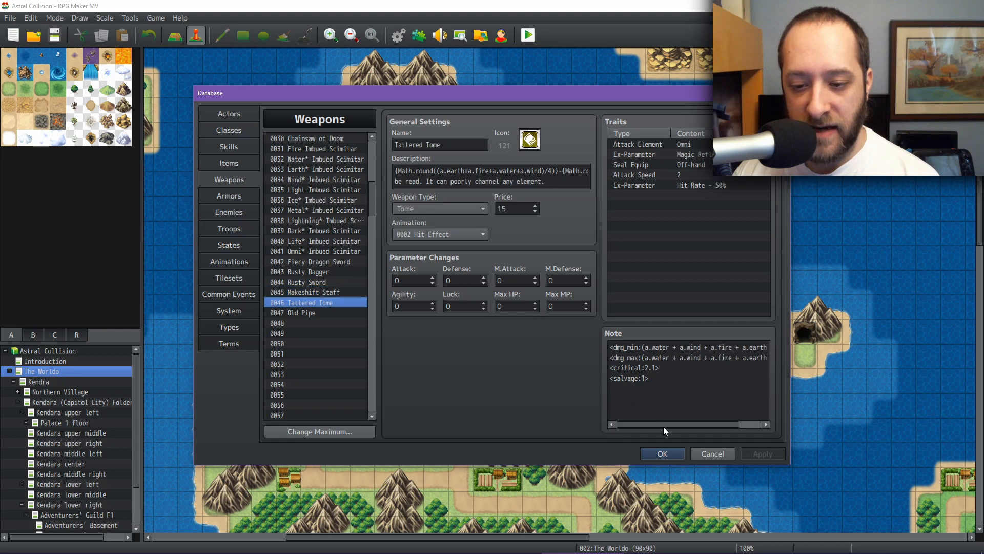
Step: Select the Tattered Tome's note tags and compare them with the Makeshift Staff's
{"action": "mouse_move", "coordinate": [663, 426]}
{"action": "left_mouse_down"}
{"action": "mouse_move", "coordinate": [706, 425]}
{"action": "mouse_move", "coordinate": [657, 422]}
{"action": "left_mouse_up"}
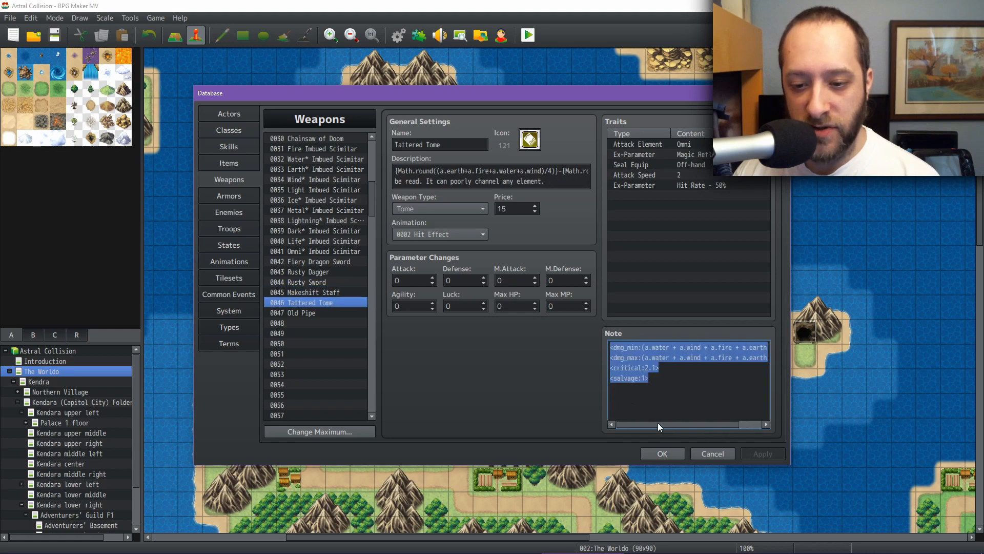
{"action": "left_click", "coordinate": [337, 292]}
{"action": "left_click", "coordinate": [335, 301]}
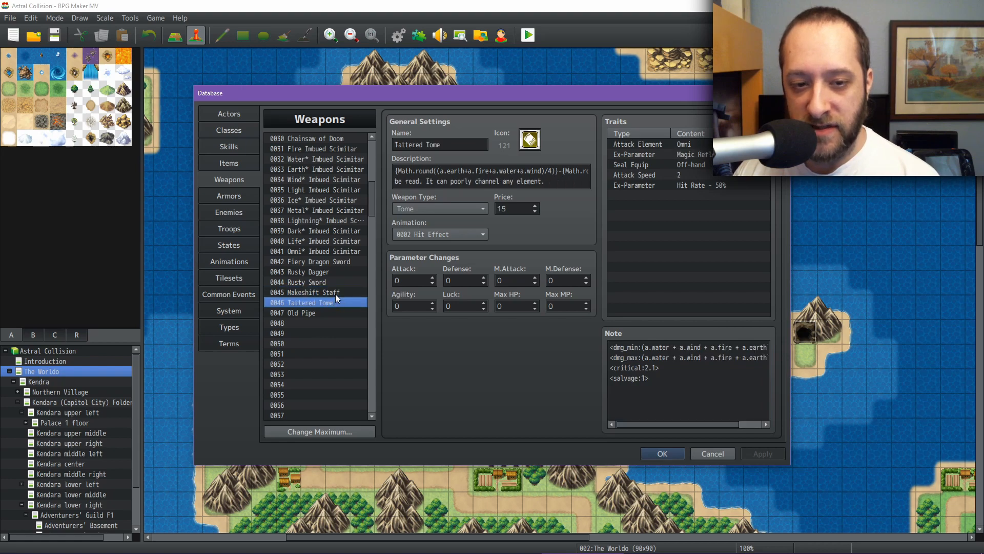
{"action": "left_click", "coordinate": [335, 294]}
{"action": "left_click", "coordinate": [333, 303]}
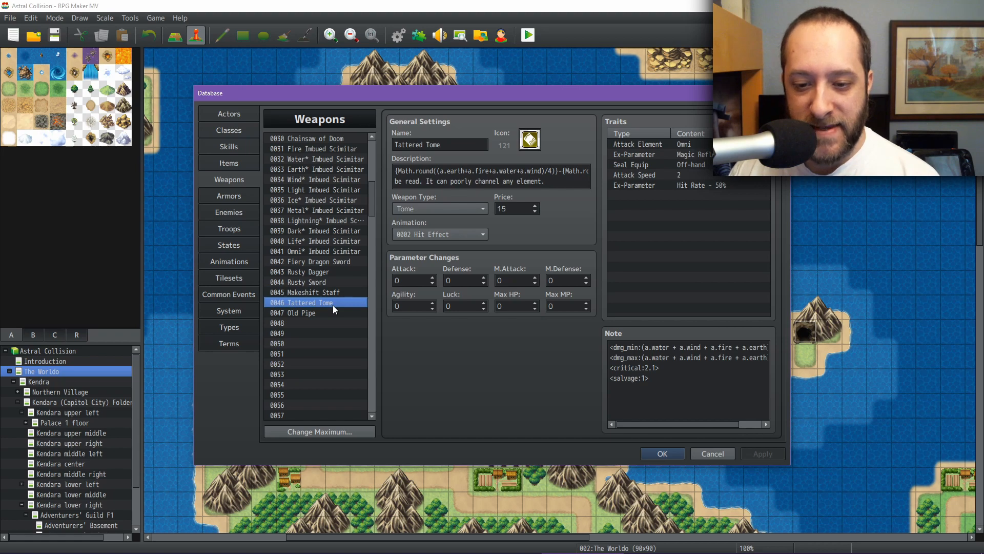
{"action": "left_click", "coordinate": [333, 293]}
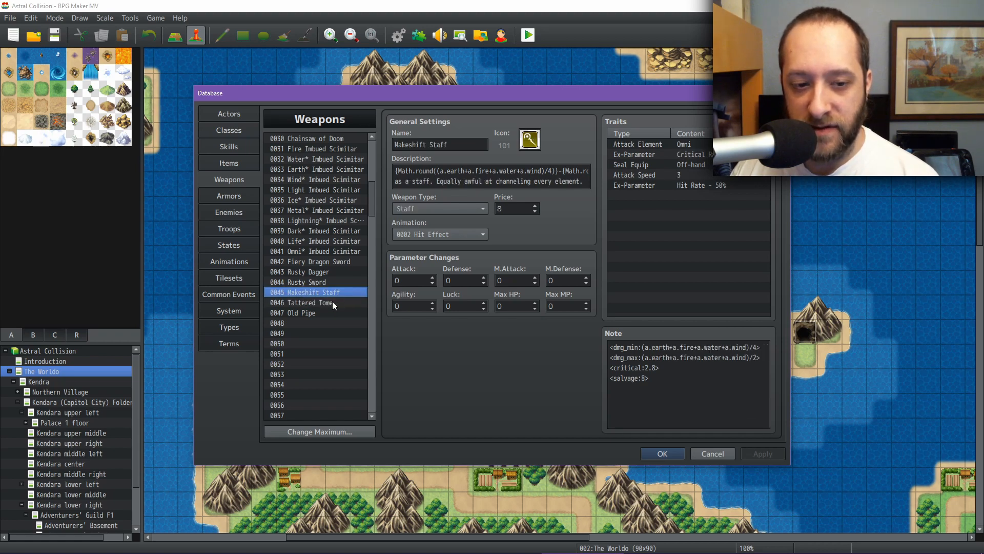
{"action": "left_click", "coordinate": [333, 302]}
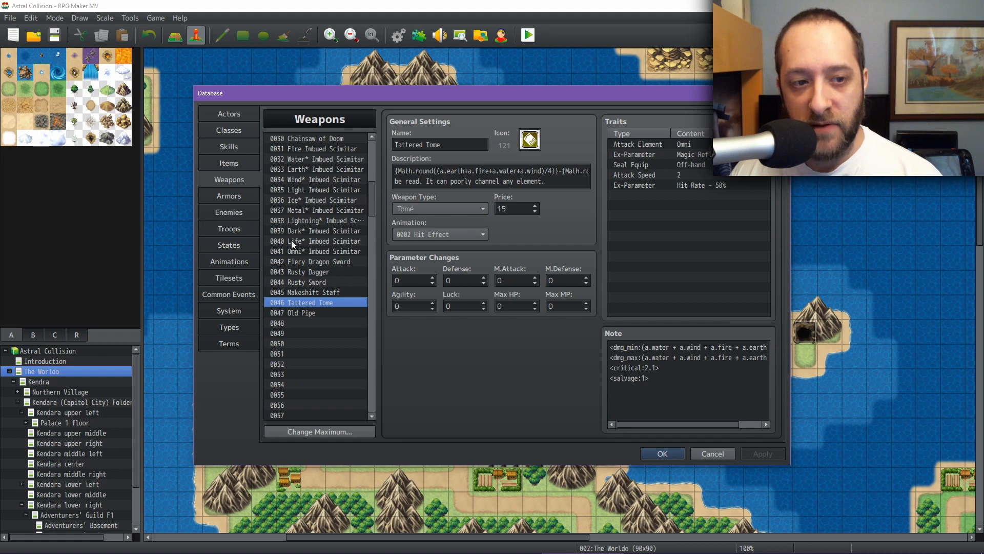
Step: Open the Armors list and scroll to the starter armors from Rusty Platemail to Old Gambeson
{"action": "left_click", "coordinate": [236, 194]}
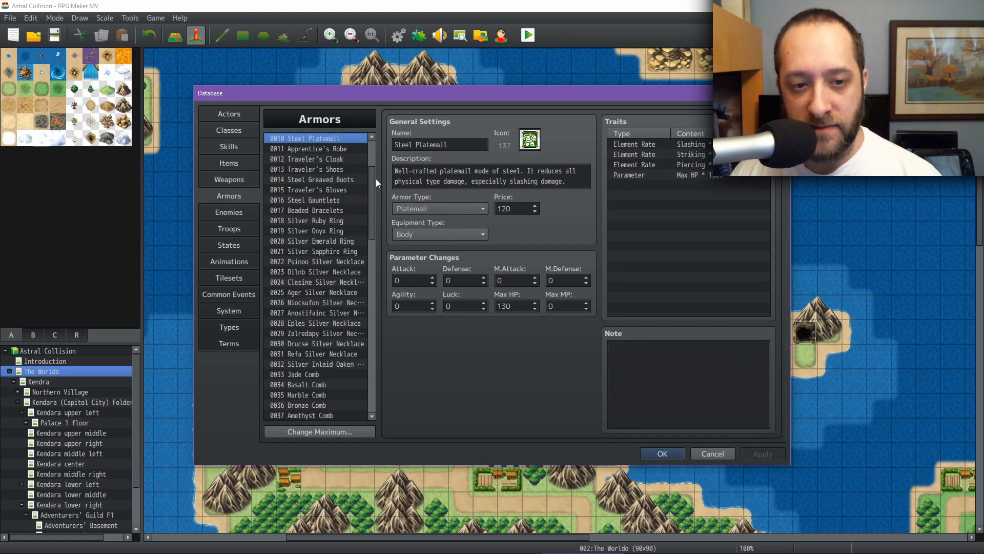
{"action": "left_click_drag", "start_coordinate": [375, 179], "coordinate": [323, 243]}
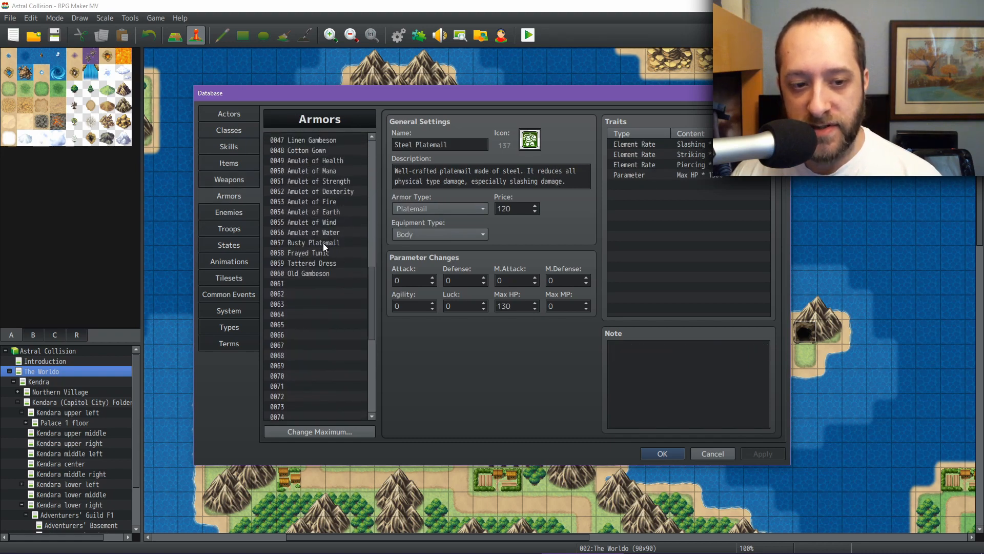
Step: Review the starter armors Rusty Platemail, Frayed Tunic, Tattered Dress and Old Gambeson, including their traits and salvage notes
{"action": "left_click", "coordinate": [323, 243]}
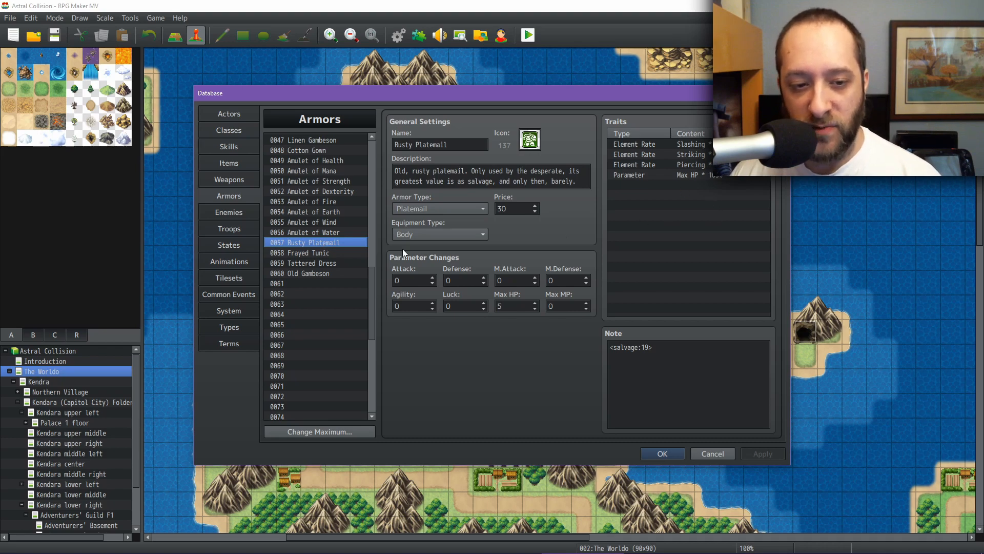
{"action": "left_click", "coordinate": [332, 254]}
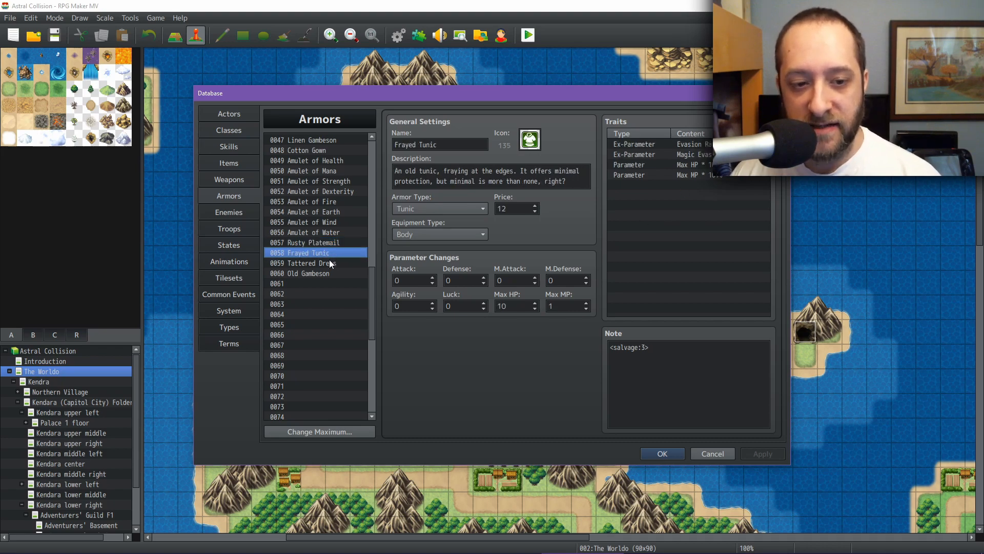
{"action": "left_click", "coordinate": [330, 264]}
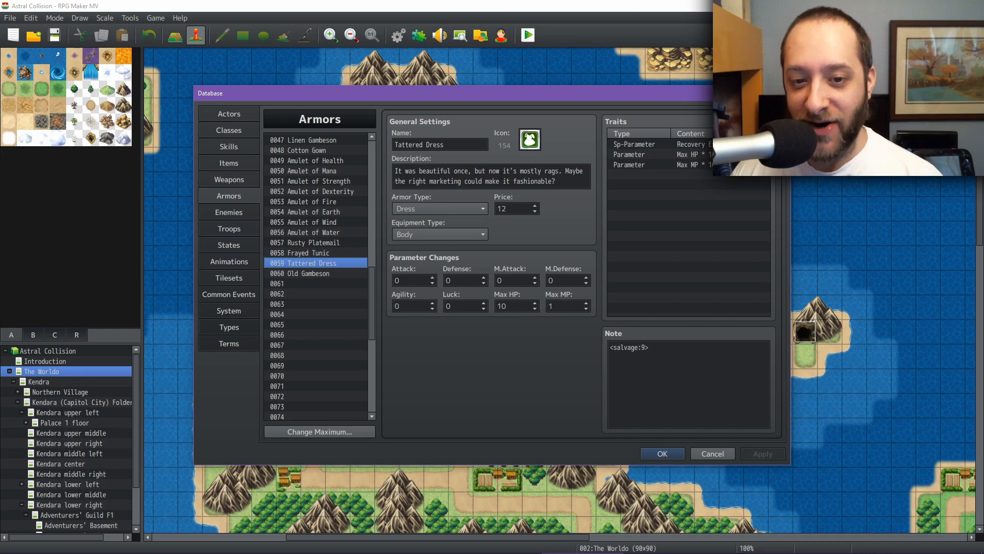
{"action": "left_click", "coordinate": [328, 273]}
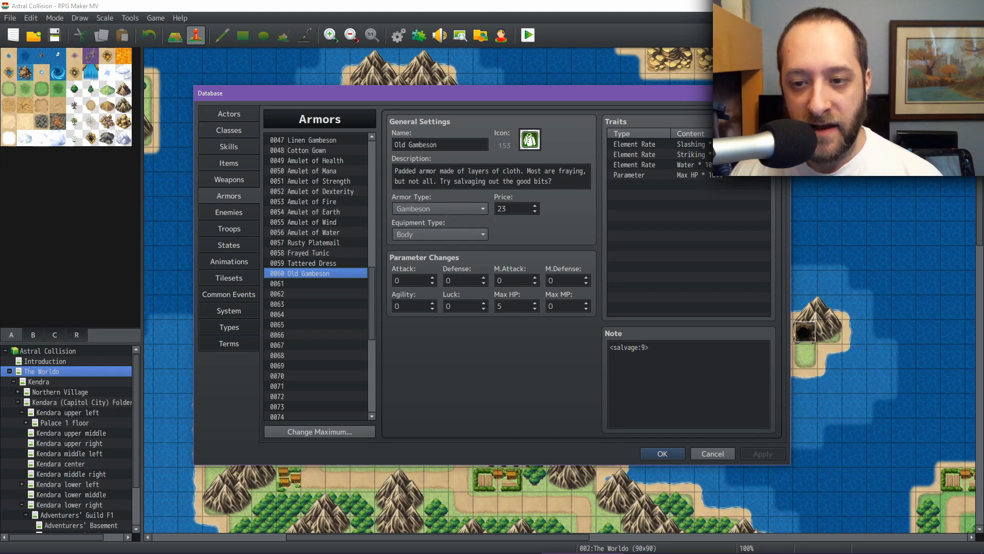
{"action": "left_click", "coordinate": [687, 165]}
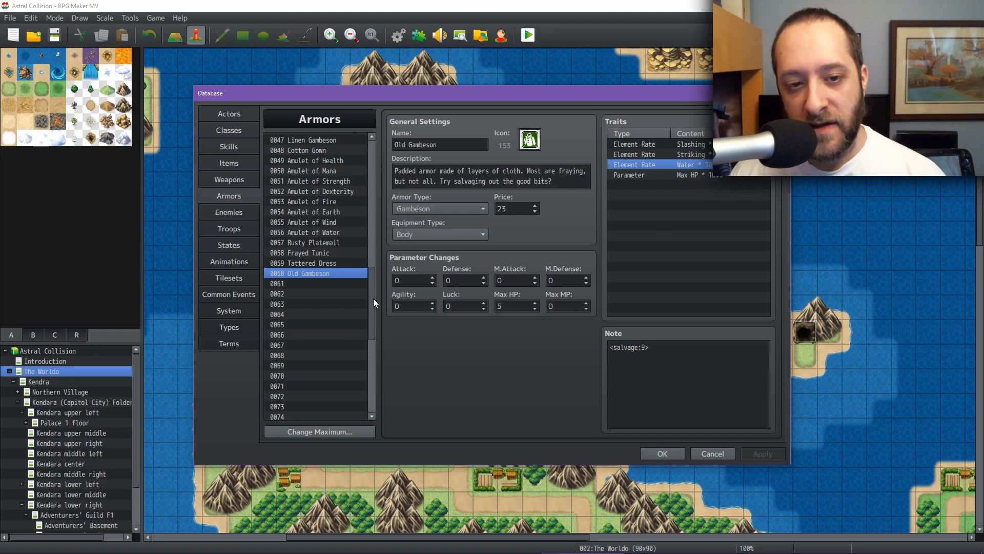
Step: Open the Actors list and step through every actor to compare their classes and initial equipment
{"action": "left_click", "coordinate": [229, 114]}
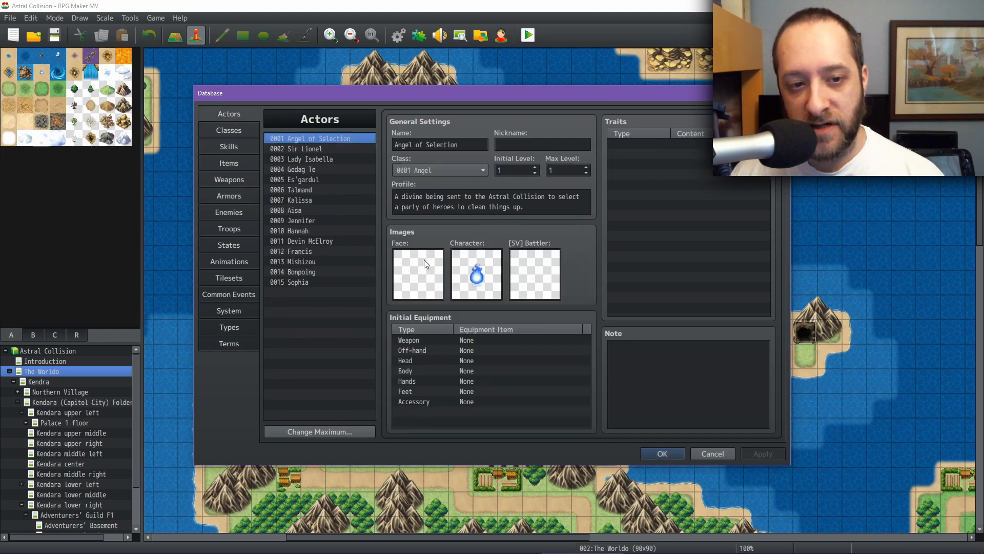
{"action": "left_click", "coordinate": [328, 148]}
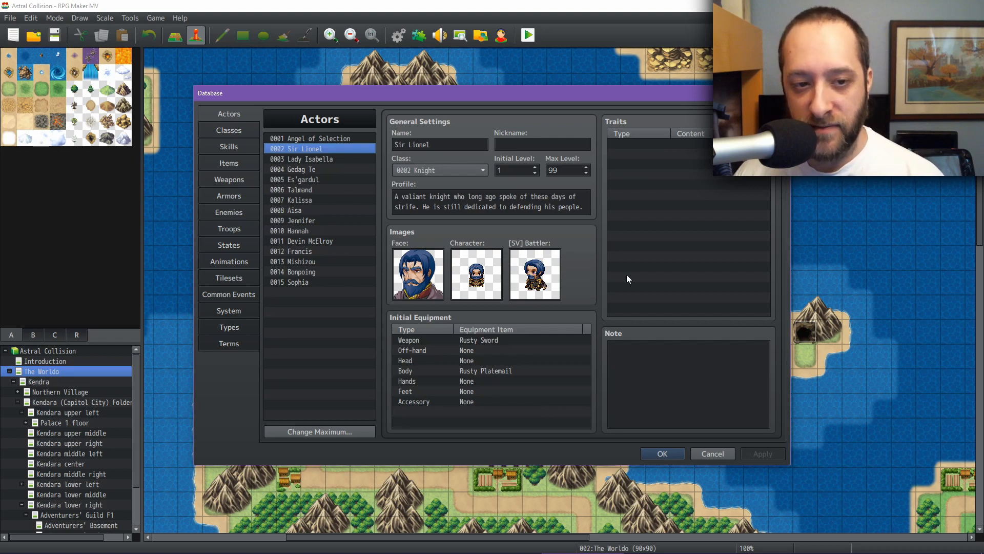
{"action": "key", "text": "Down"}
{"action": "key", "text": "Down"}
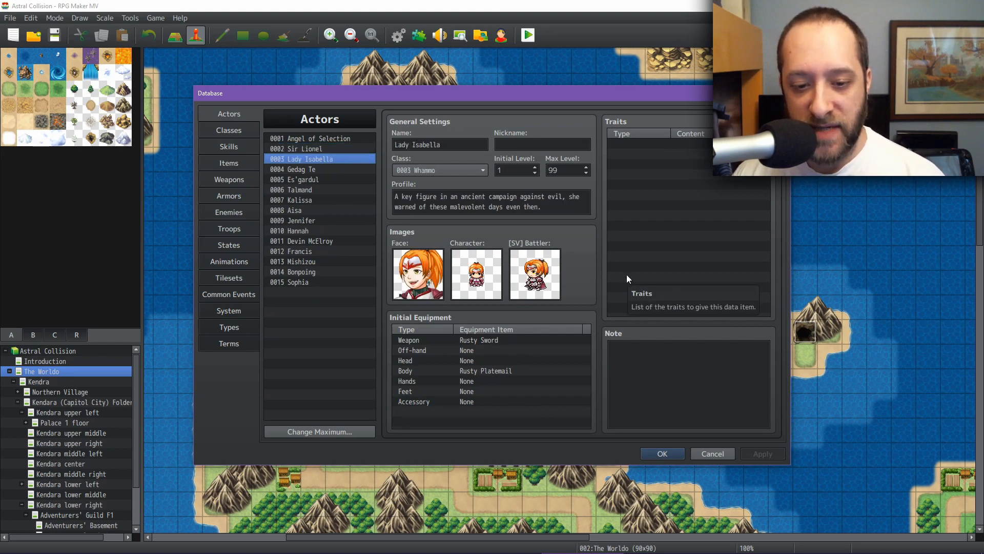
{"action": "key", "text": "Down"}
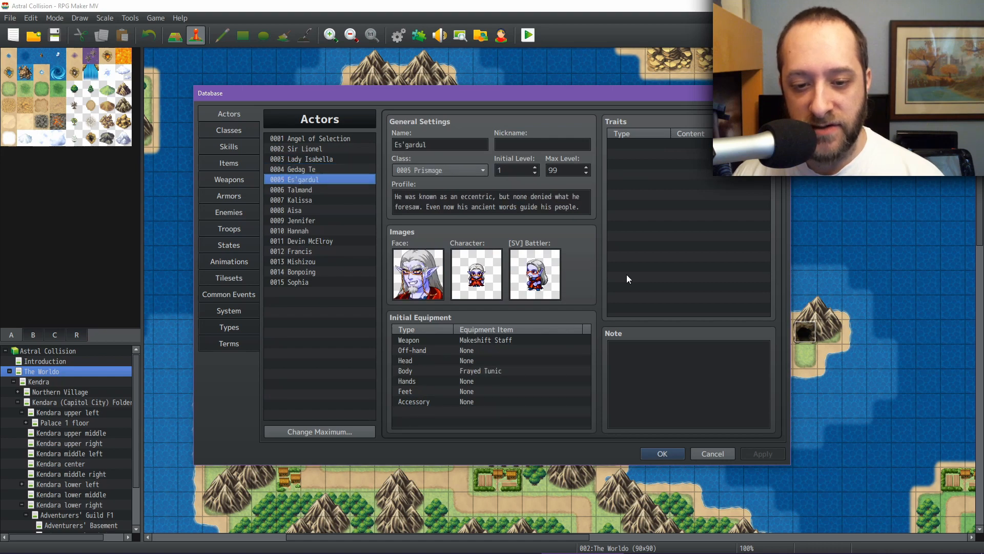
{"action": "key", "text": "Down"}
{"action": "key", "text": "Down"}
{"action": "key", "text": "Down"}
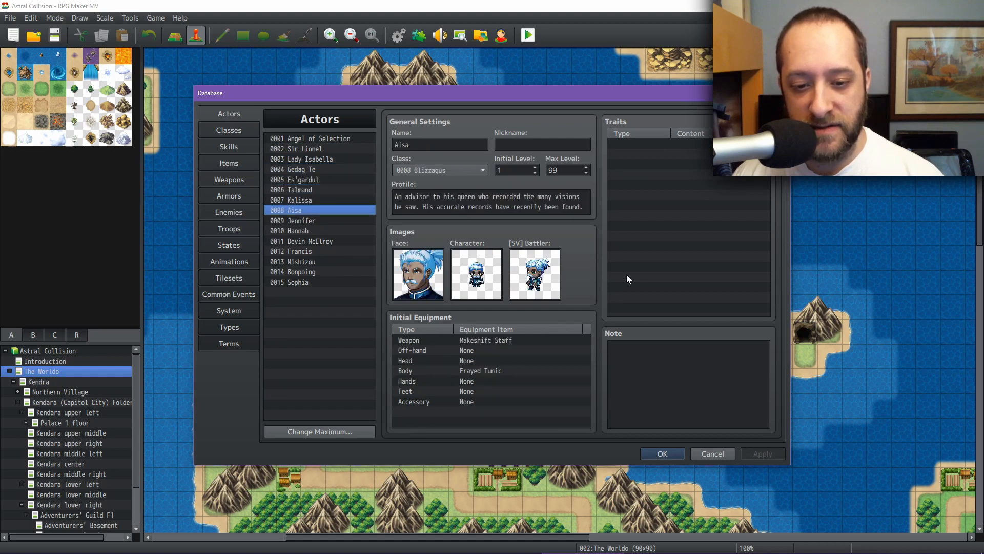
{"action": "key", "text": "Up"}
{"action": "key", "text": "Down"}
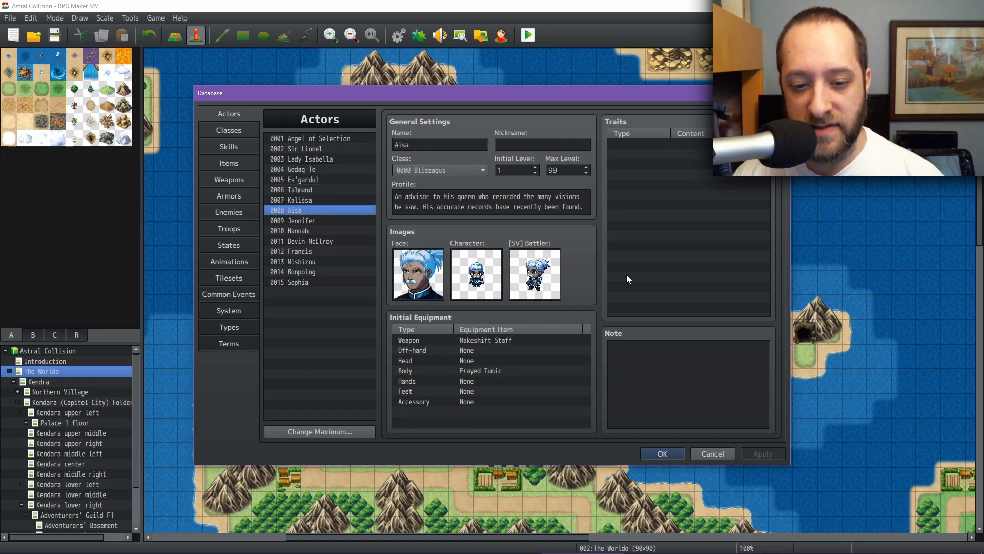
{"action": "key", "text": "Down"}
{"action": "key", "text": "Down"}
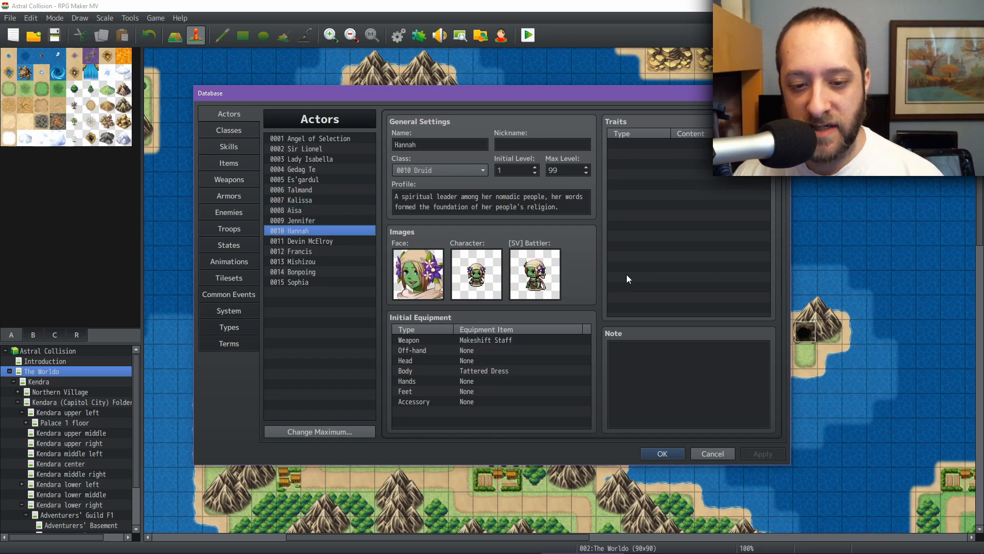
{"action": "key", "text": "Down"}
{"action": "key", "text": "Down"}
{"action": "key", "text": "Down"}
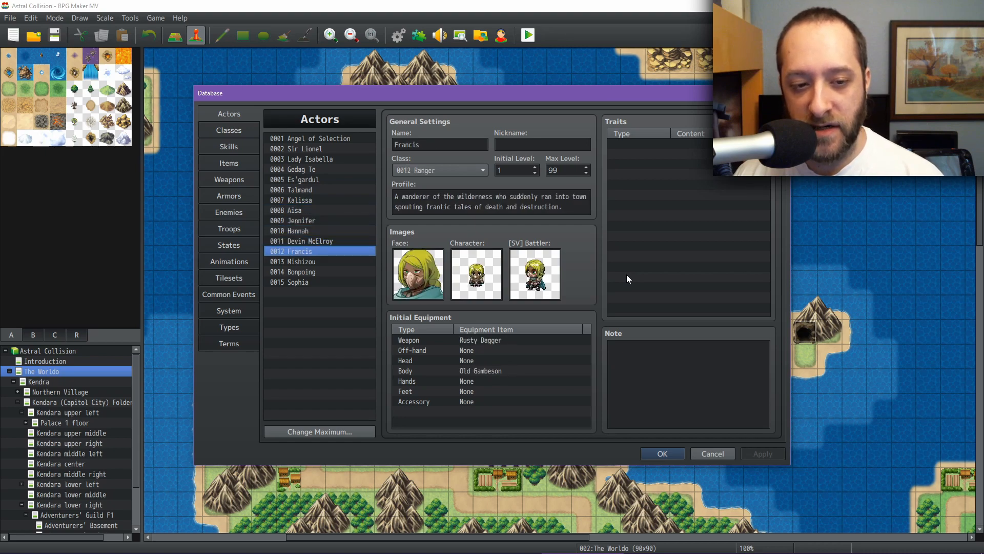
{"action": "key", "text": "Down"}
{"action": "key", "text": "Down"}
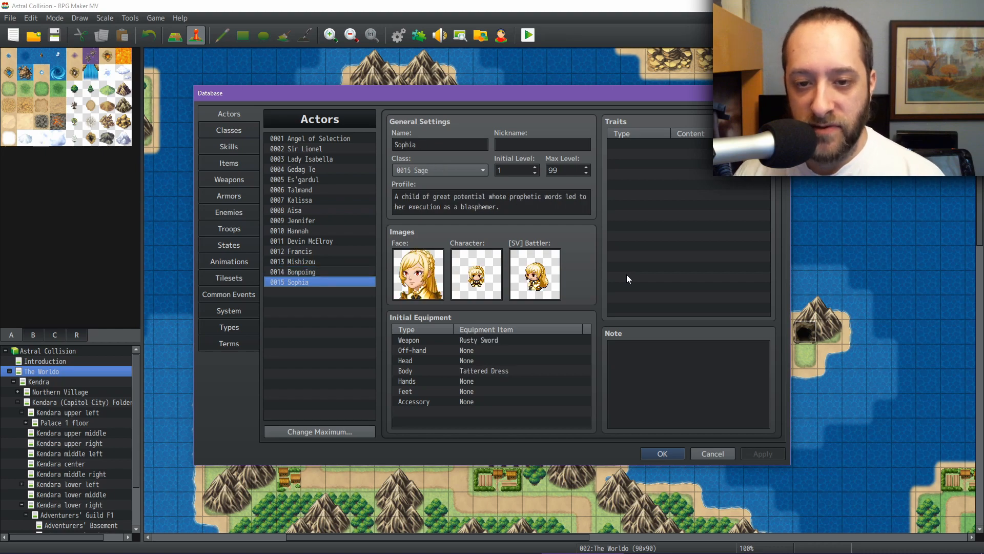
Step: Open the Skills database
{"action": "left_click", "coordinate": [232, 146]}
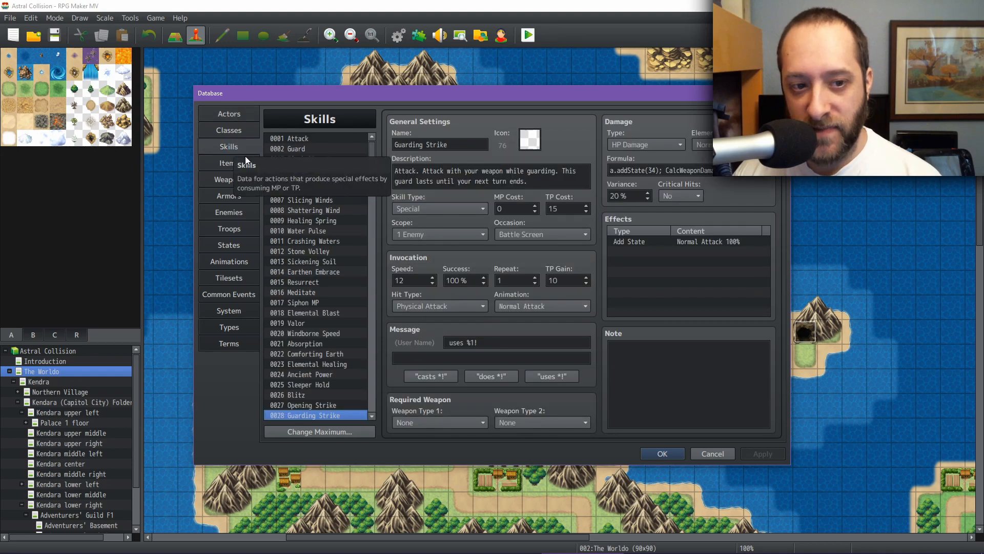
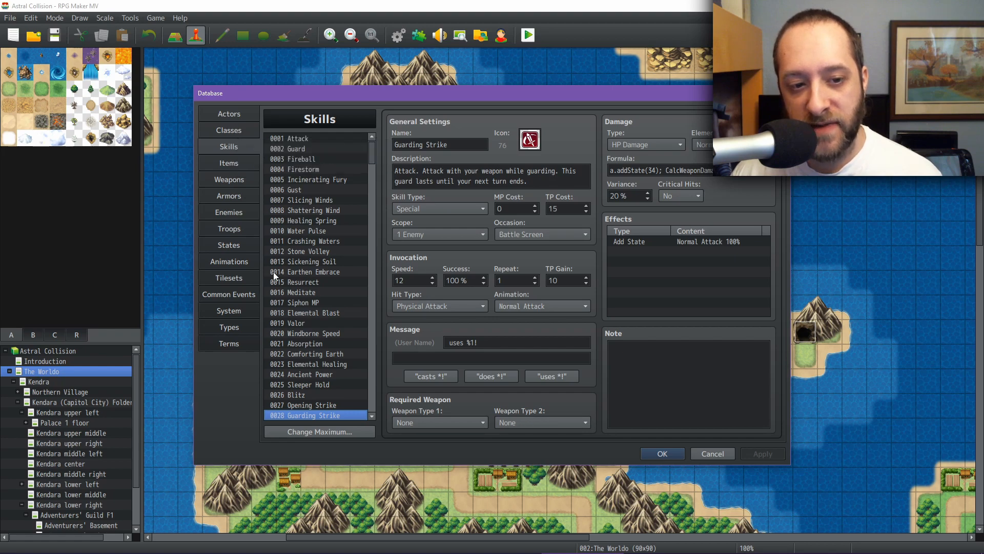
Step: Browse the skill list and inspect the Guard (2-turns) state in the States list before returning to Skills
{"action": "left_click_drag", "start_coordinate": [373, 154], "coordinate": [368, 336]}
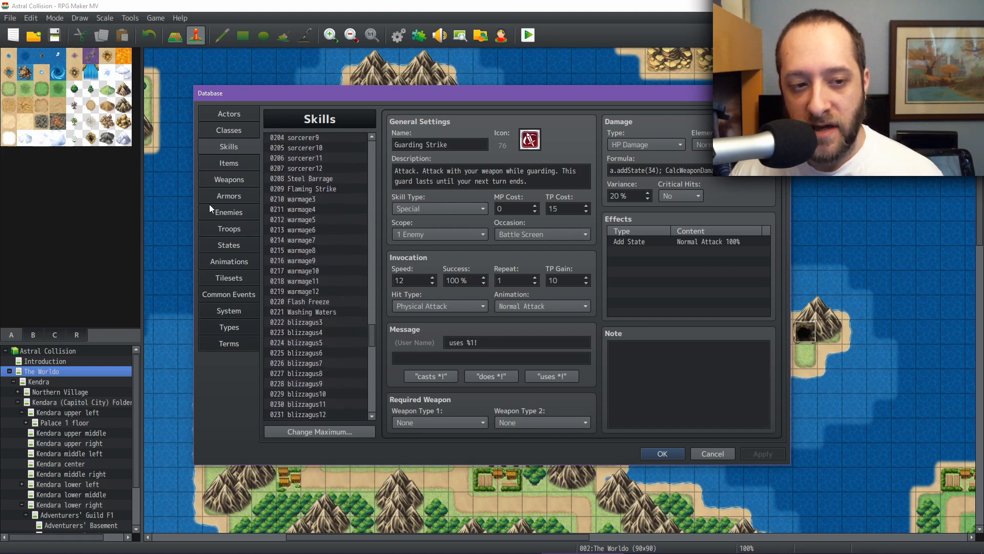
{"action": "left_click", "coordinate": [229, 245]}
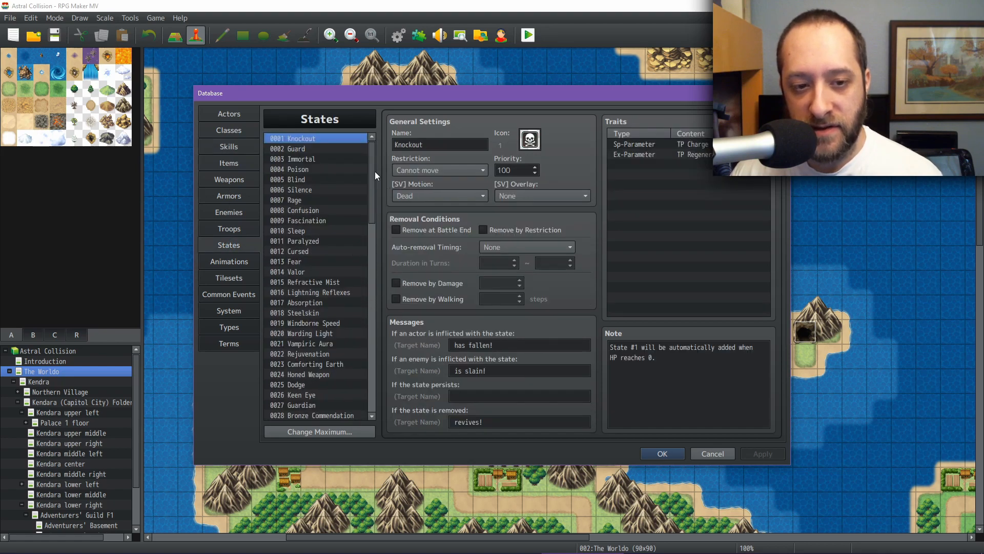
{"action": "left_click_drag", "start_coordinate": [375, 172], "coordinate": [373, 231]}
{"action": "left_click", "coordinate": [324, 253]}
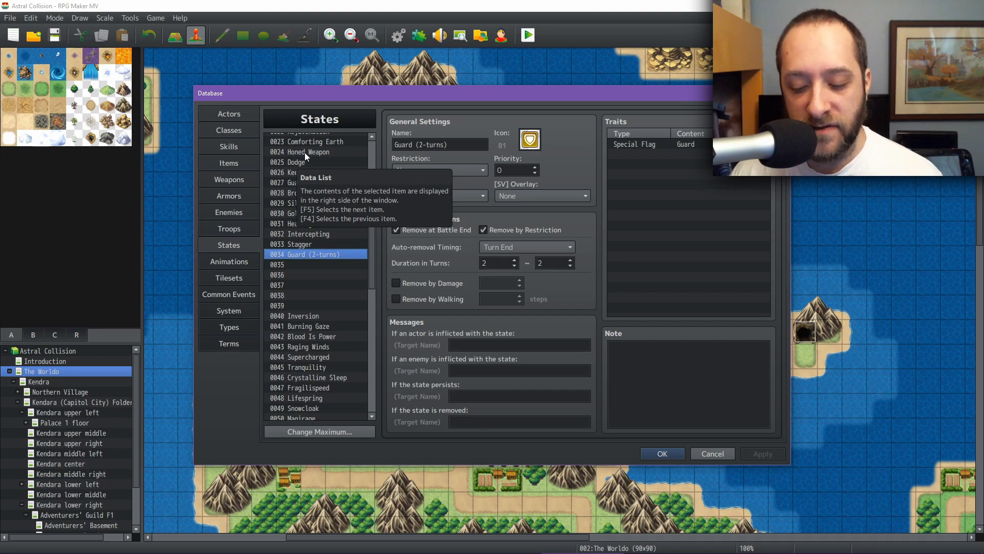
{"action": "left_click", "coordinate": [232, 147]}
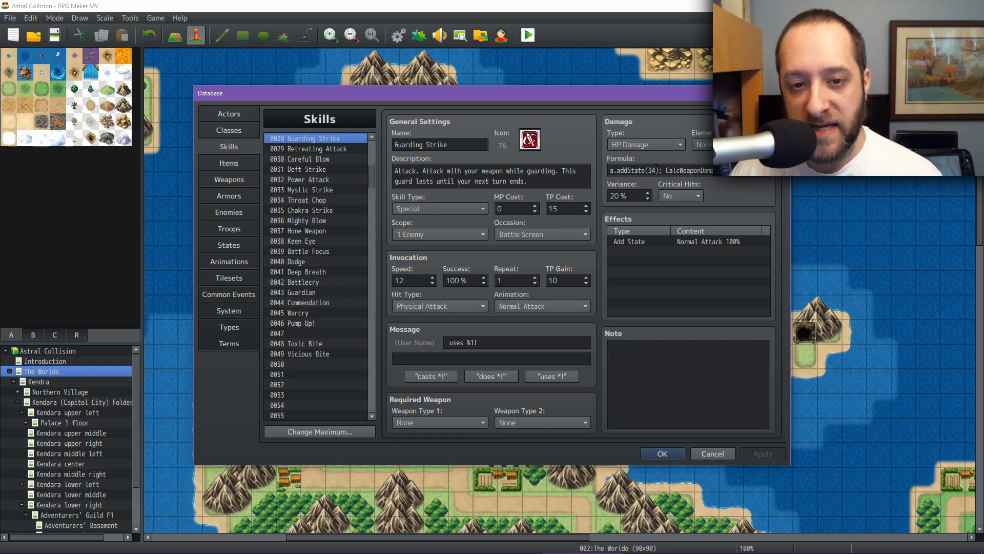
Step: Add a Remove State effect for Guard (2-turns) at 100% to the Guard Break skill and apply it
{"action": "mouse_move", "coordinate": [657, 170]}
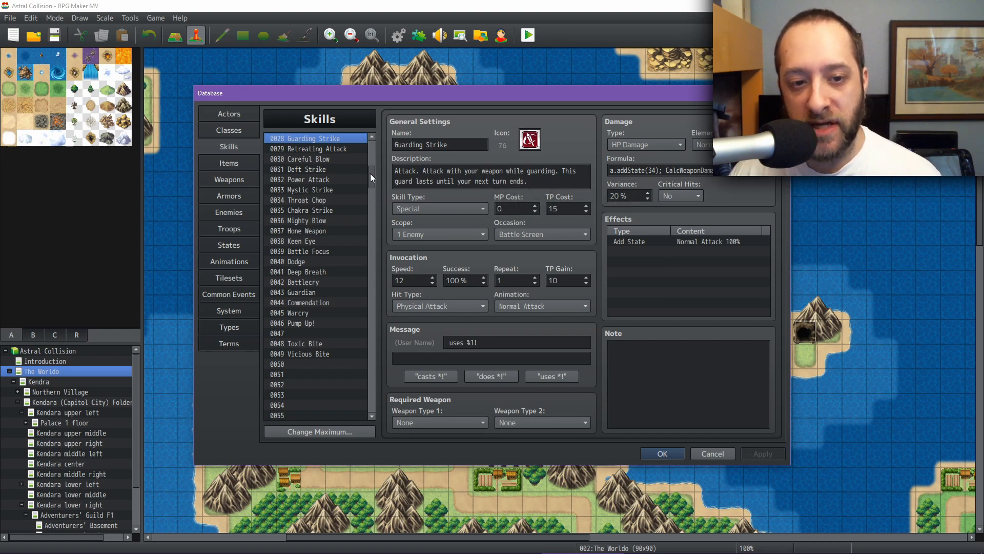
{"action": "left_click_drag", "start_coordinate": [370, 173], "coordinate": [368, 186]}
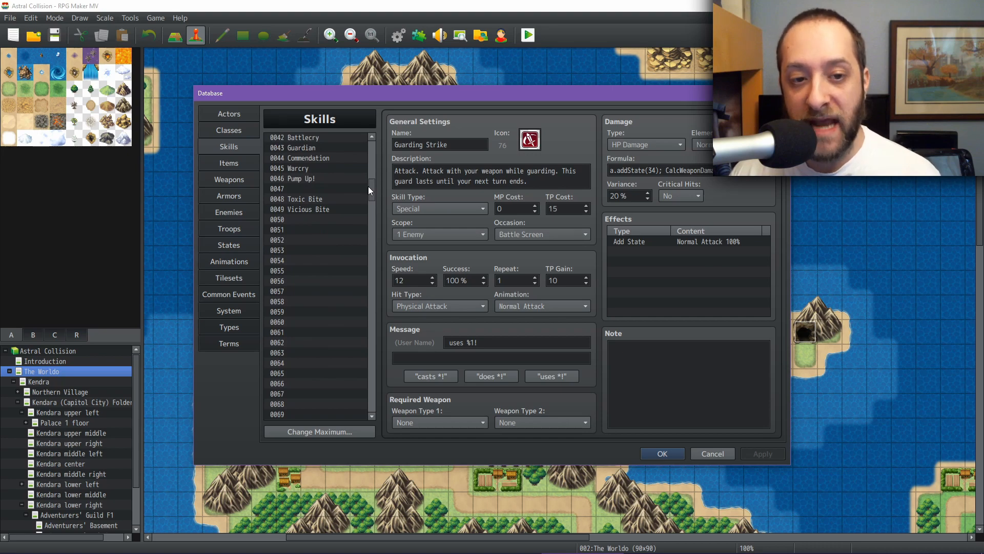
{"action": "left_click_drag", "start_coordinate": [369, 187], "coordinate": [371, 363]}
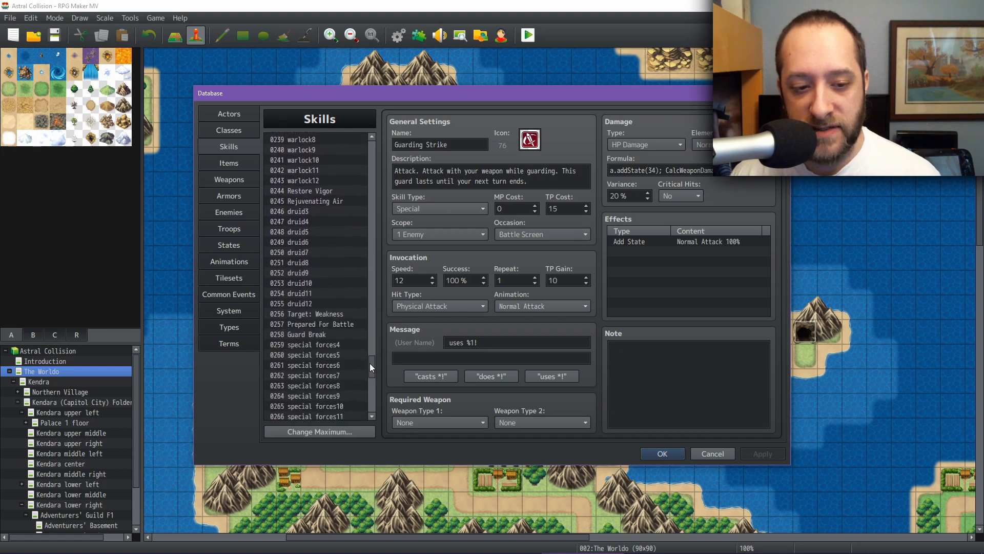
{"action": "left_click", "coordinate": [328, 334]}
{"action": "double_click", "coordinate": [661, 253]}
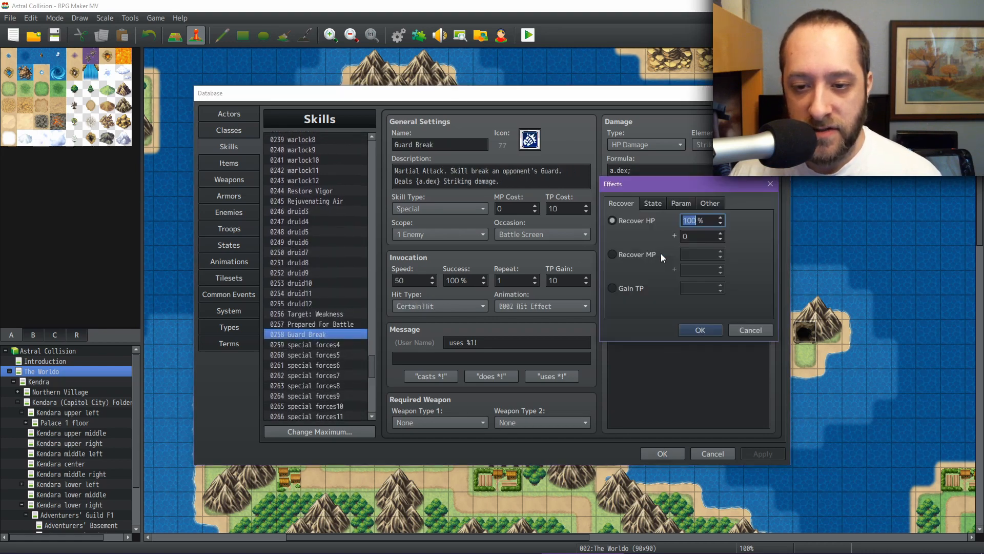
{"action": "left_click", "coordinate": [653, 204]}
{"action": "left_click", "coordinate": [632, 255]}
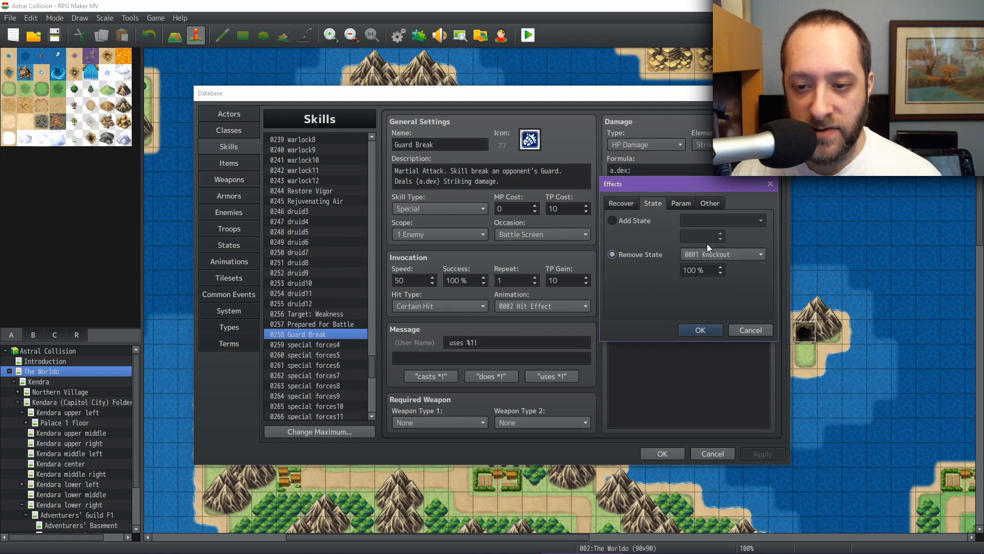
{"action": "left_click", "coordinate": [723, 254]}
{"action": "scroll", "coordinate": [725, 432], "scroll_direction": "down", "scroll_amount": 3}
{"action": "scroll", "coordinate": [725, 444], "scroll_direction": "down", "scroll_amount": 2}
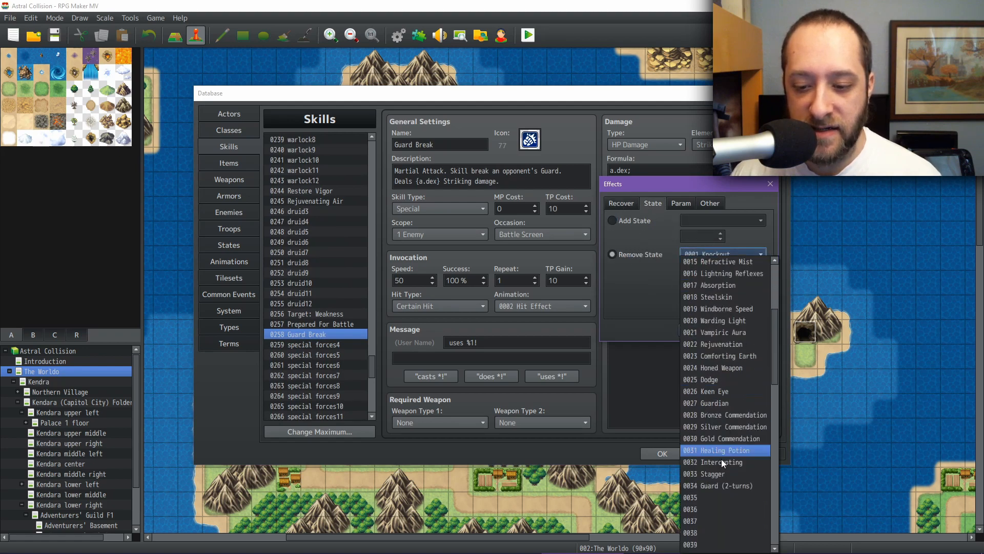
{"action": "left_click", "coordinate": [713, 486]}
{"action": "left_click", "coordinate": [700, 330]}
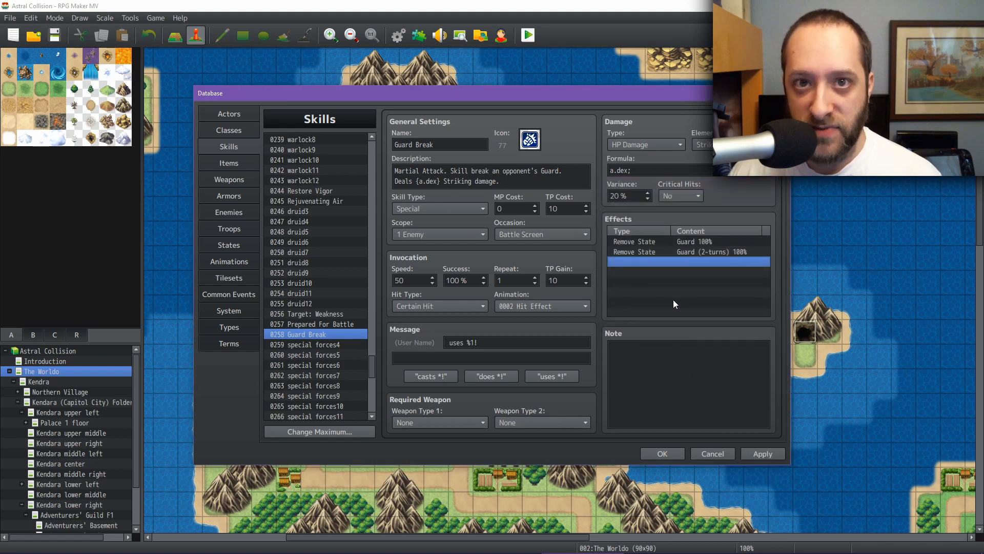
{"action": "left_click", "coordinate": [772, 454]}
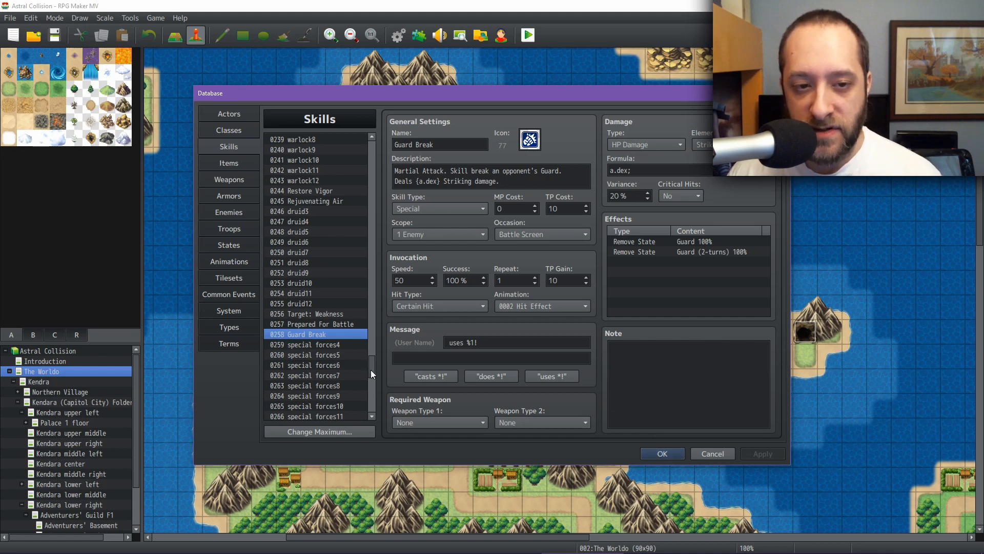
Step: Review the Fireball, Water Pulse, Healing Spring and Meditate skills
{"action": "left_click_drag", "start_coordinate": [371, 370], "coordinate": [374, 151]}
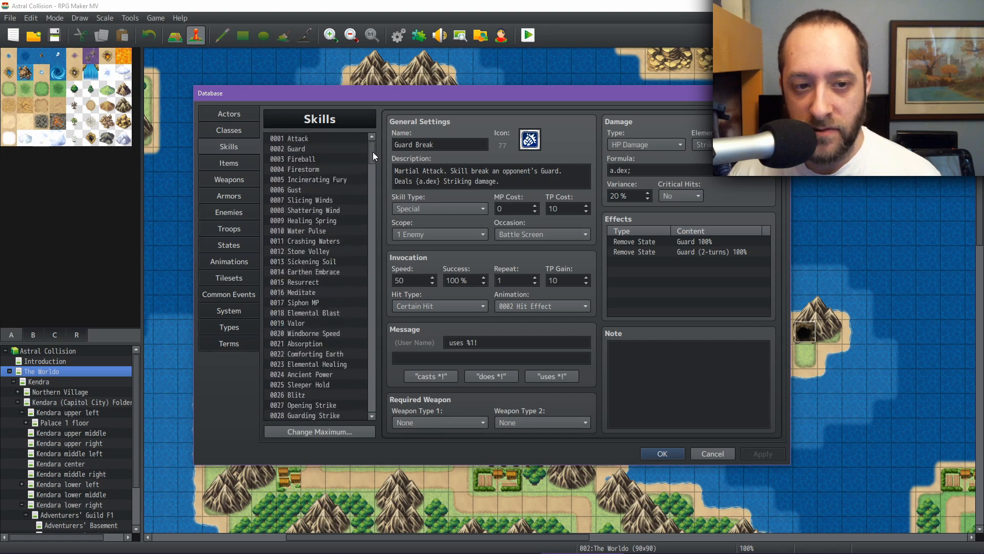
{"action": "left_click", "coordinate": [309, 160]}
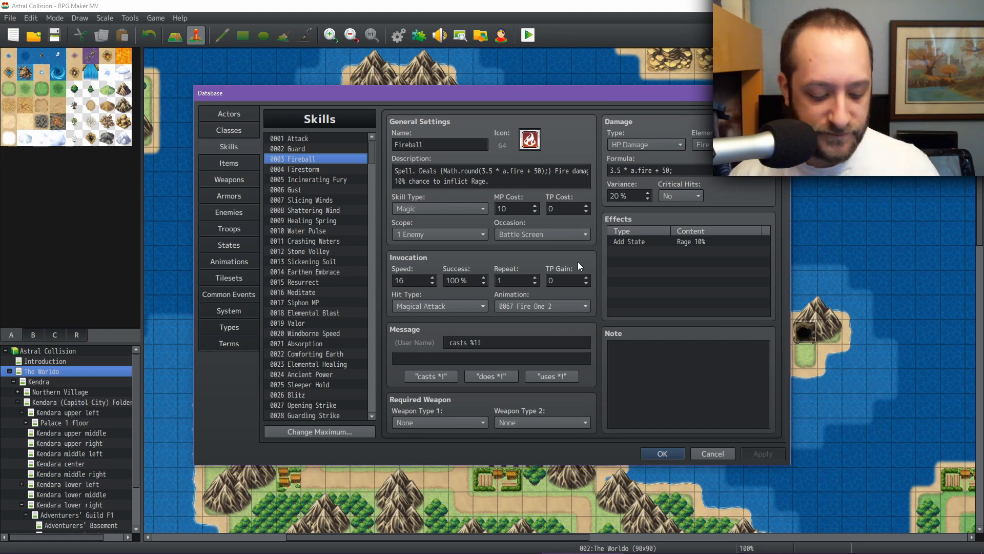
{"action": "key", "text": "XF86AudioLowerVolume"}
{"action": "key", "text": "XF86AudioLowerVolume"}
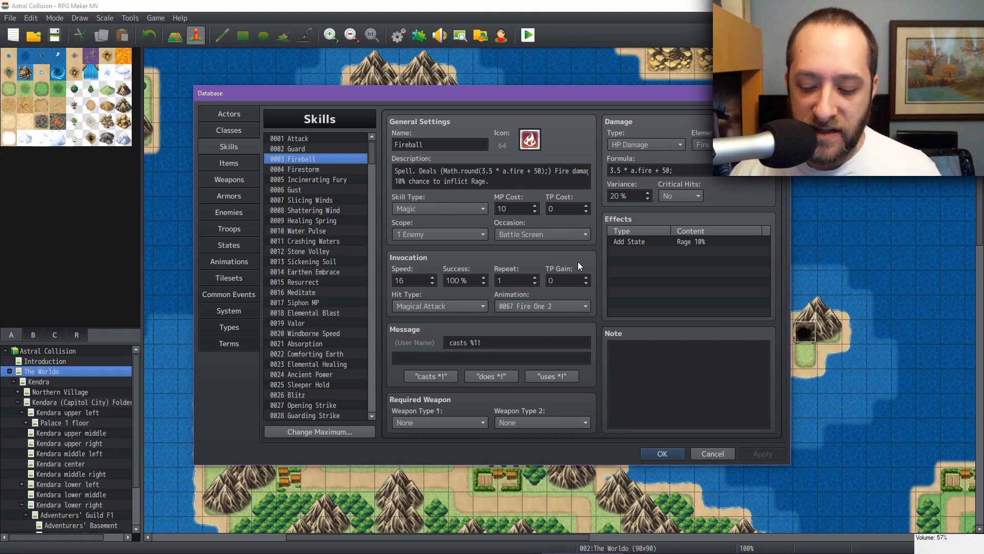
{"action": "key", "text": "XF86AudioLowerVolume"}
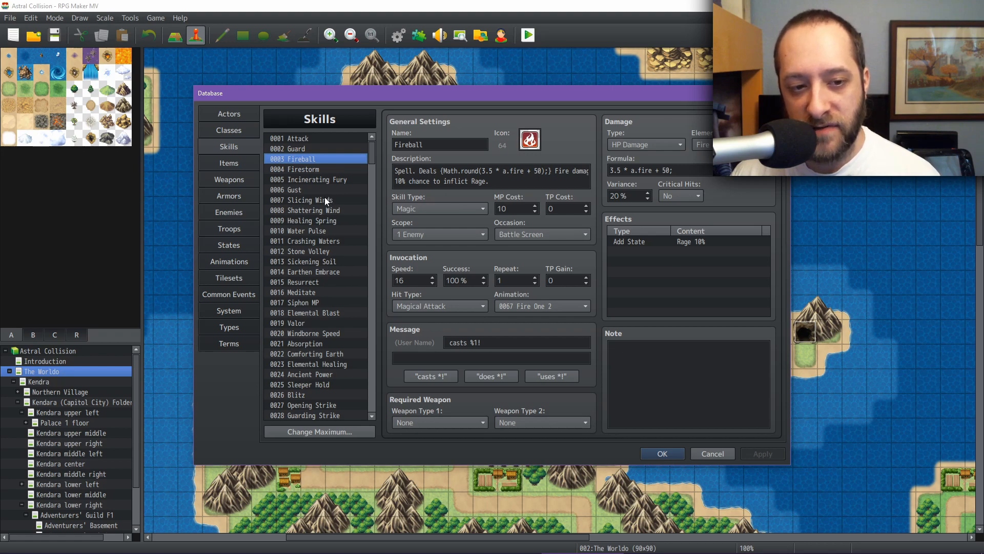
{"action": "left_click", "coordinate": [308, 232]}
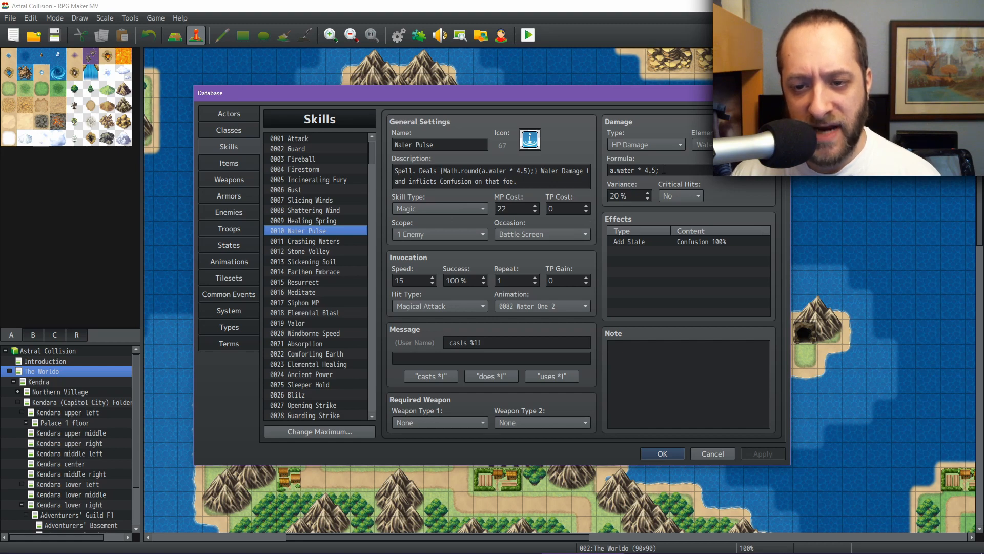
{"action": "left_click", "coordinate": [337, 222]}
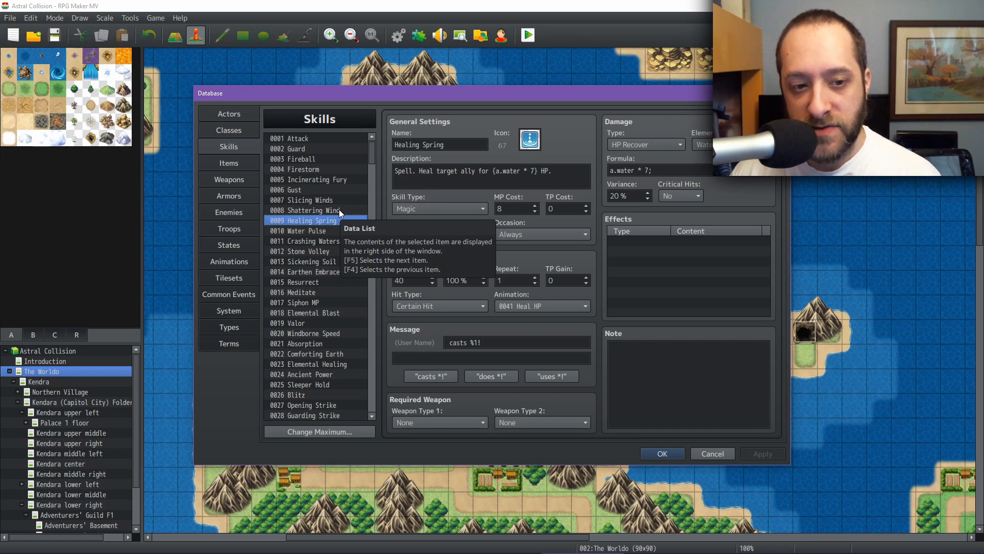
{"action": "left_click", "coordinate": [306, 293]}
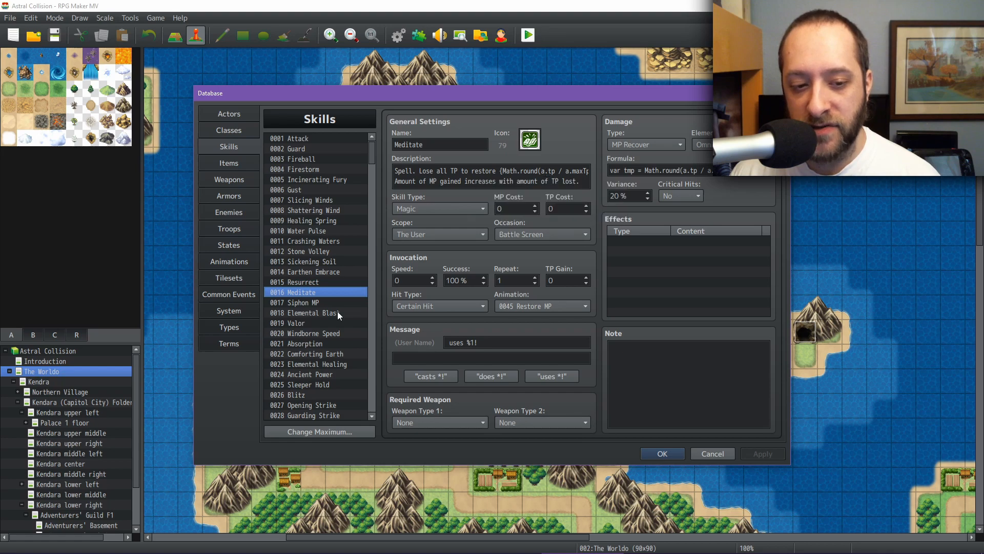
Step: Scroll through the skill list, inspect the Draining Dark skill and close the database
{"action": "scroll", "coordinate": [346, 322], "scroll_direction": "down", "scroll_amount": 1}
{"action": "scroll", "coordinate": [346, 322], "scroll_direction": "down", "scroll_amount": 4}
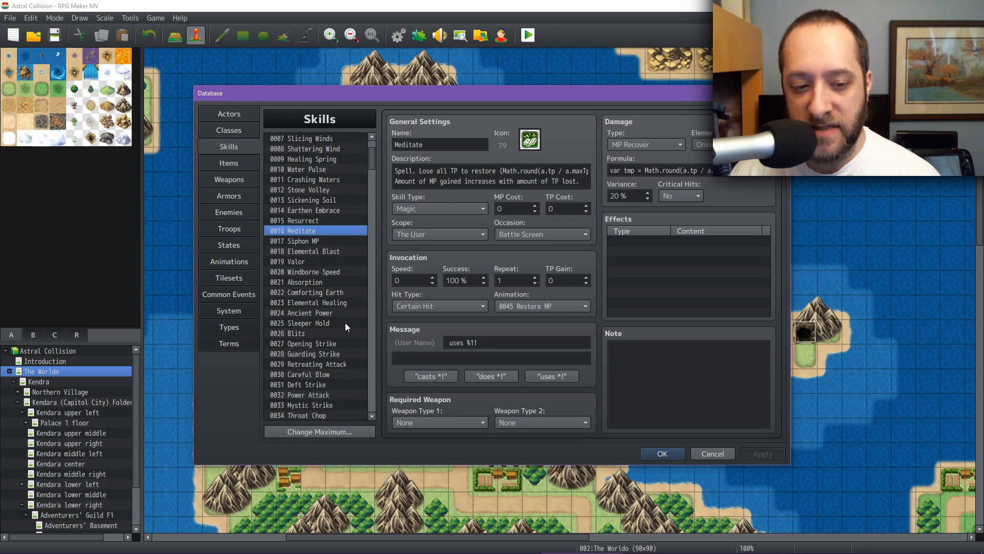
{"action": "scroll", "coordinate": [345, 322], "scroll_direction": "down", "scroll_amount": 5}
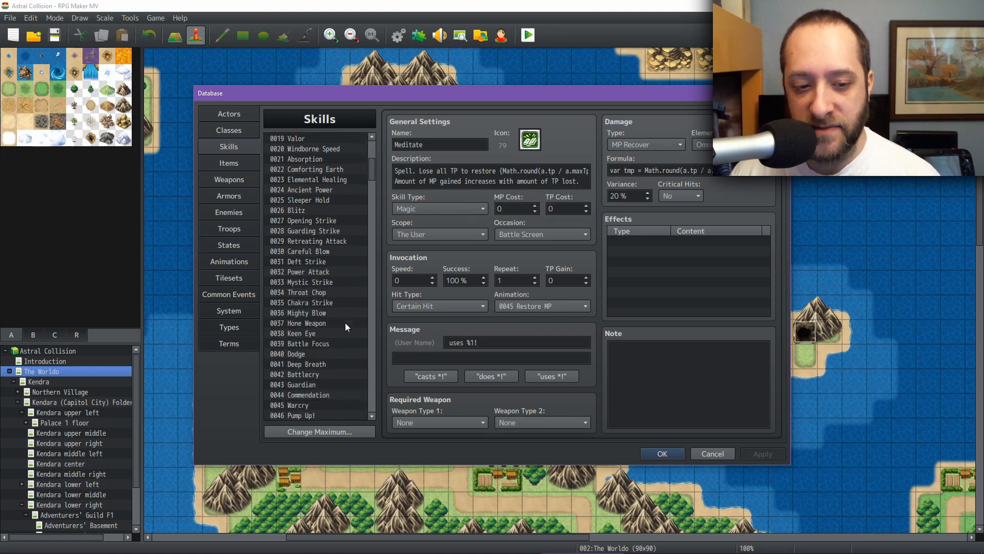
{"action": "scroll", "coordinate": [345, 322], "scroll_direction": "down", "scroll_amount": 2}
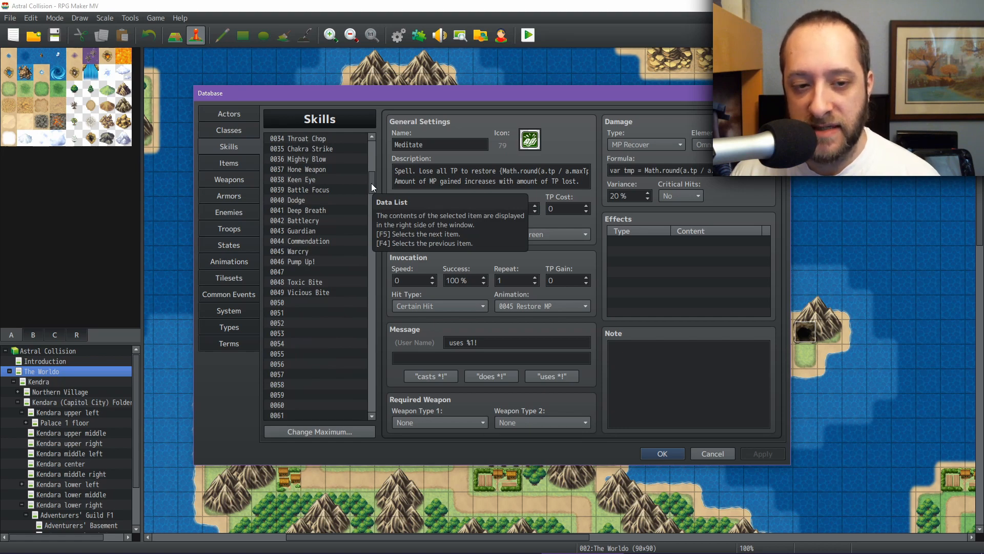
{"action": "left_click_drag", "start_coordinate": [371, 183], "coordinate": [368, 348]}
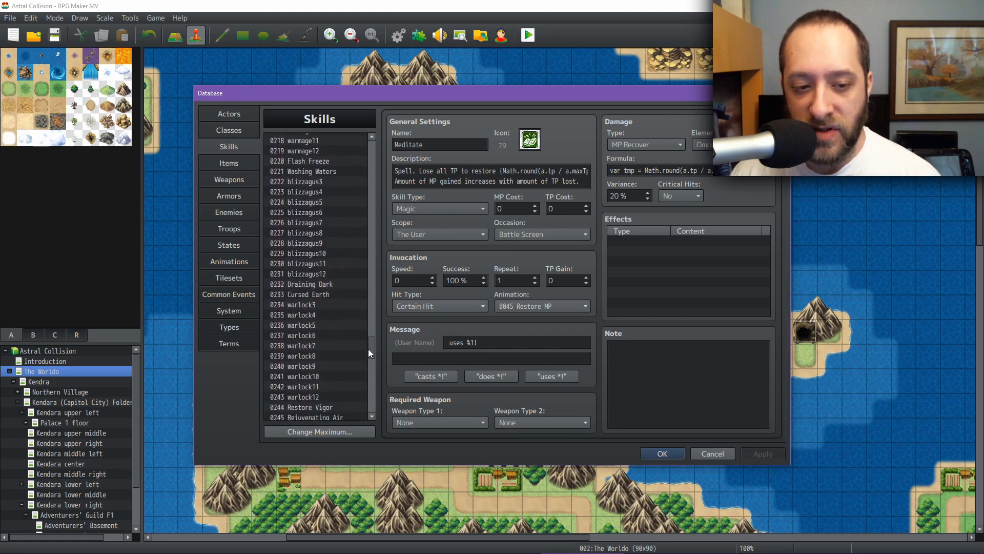
{"action": "left_click", "coordinate": [325, 284]}
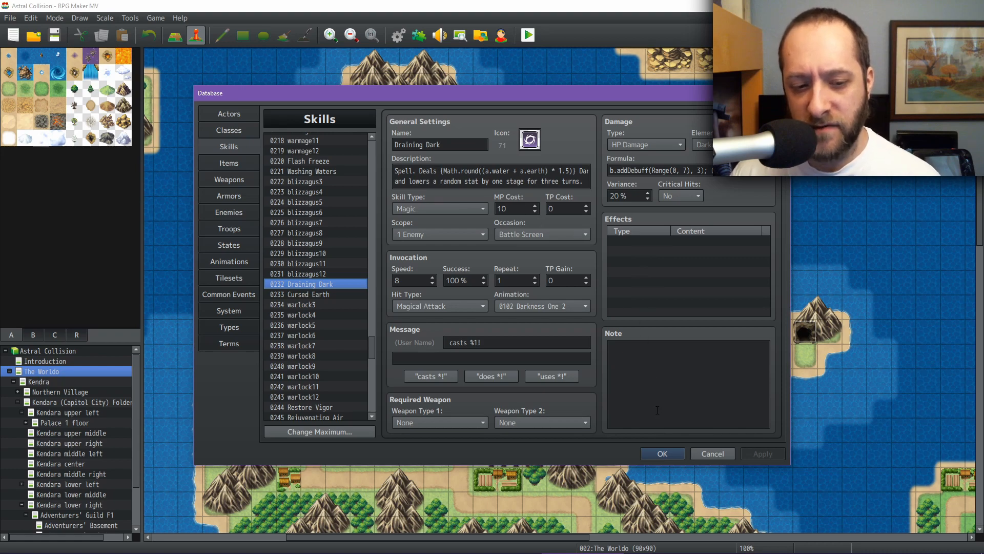
{"action": "left_click", "coordinate": [663, 453]}
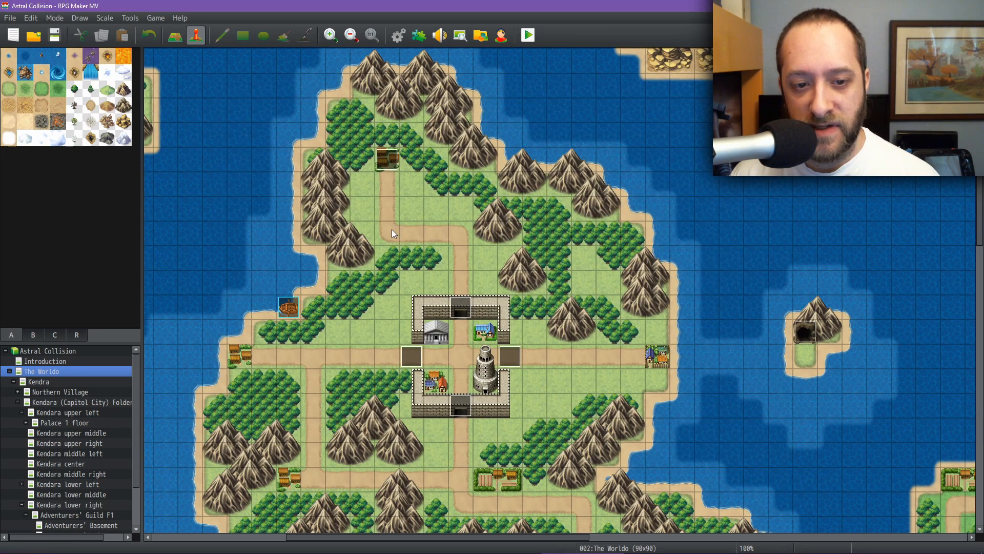
Step: Switch to the Astral Collision Math spreadsheet and review the Knight and Whammo skill tables
{"action": "mouse_move", "coordinate": [651, 551]}
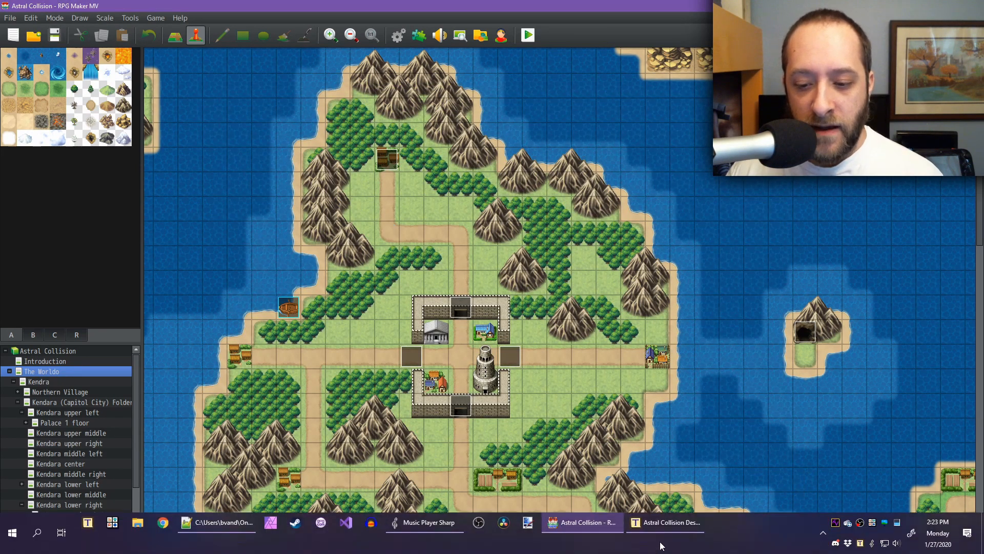
{"action": "left_click", "coordinate": [656, 523]}
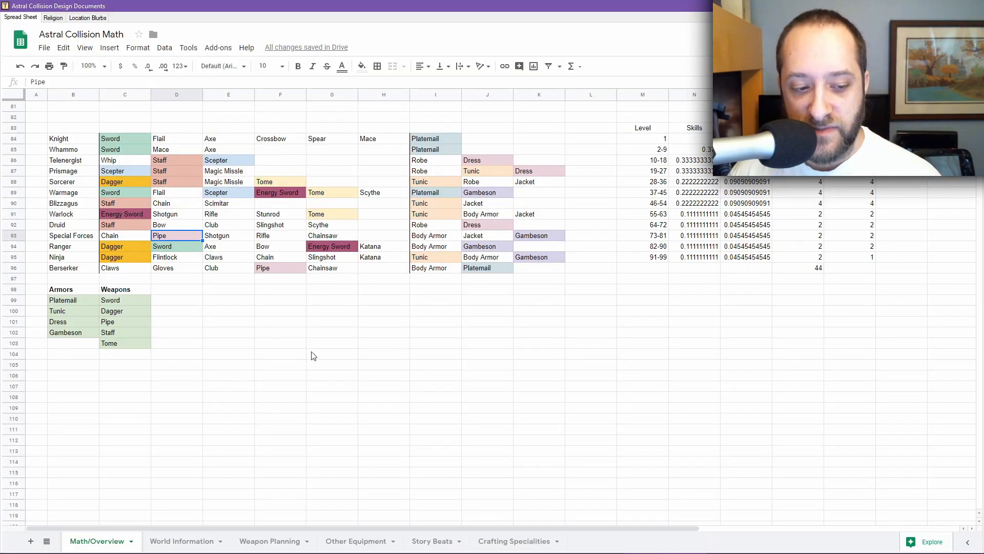
{"action": "scroll", "coordinate": [312, 354], "scroll_direction": "up", "scroll_amount": 7}
{"action": "scroll", "coordinate": [323, 351], "scroll_direction": "up", "scroll_amount": 5}
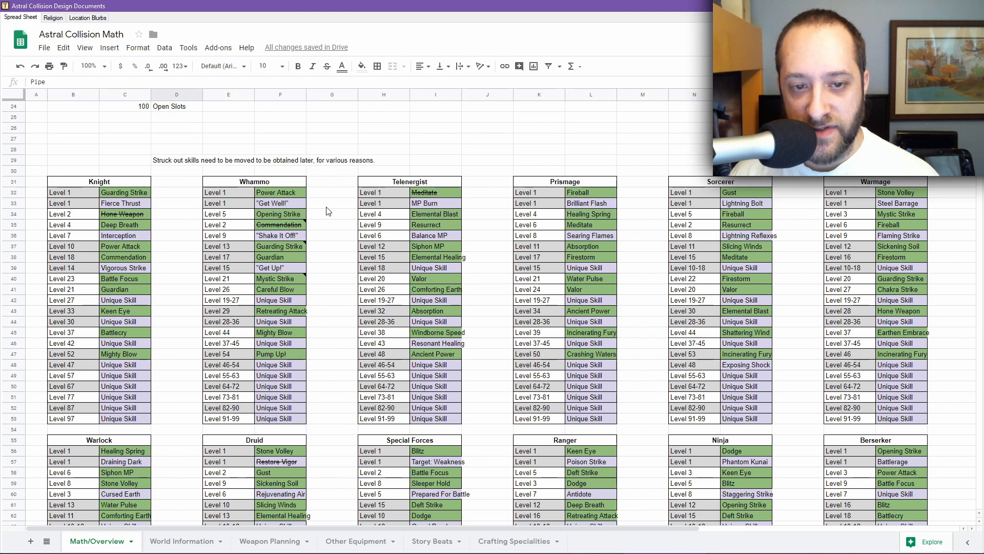
{"action": "scroll", "coordinate": [327, 212], "scroll_direction": "up", "scroll_amount": 1}
{"action": "scroll", "coordinate": [328, 211], "scroll_direction": "down", "scroll_amount": 1}
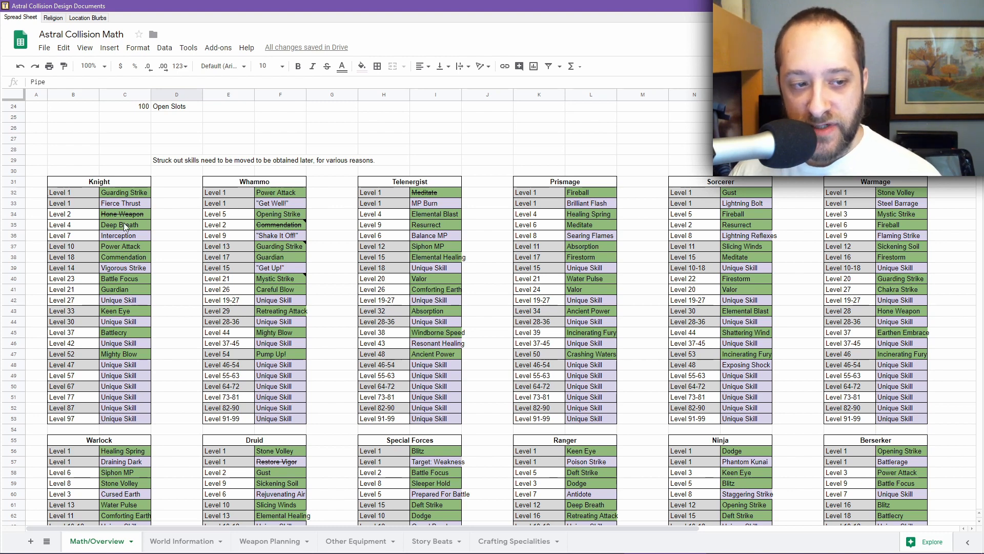
{"action": "left_click_drag", "start_coordinate": [115, 235], "coordinate": [118, 190]}
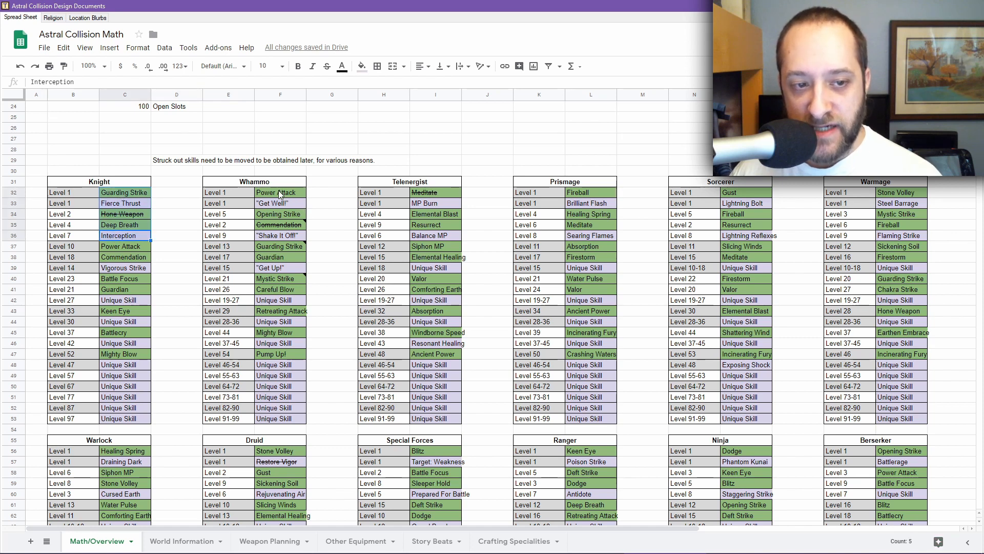
{"action": "left_click_drag", "start_coordinate": [279, 192], "coordinate": [285, 238]}
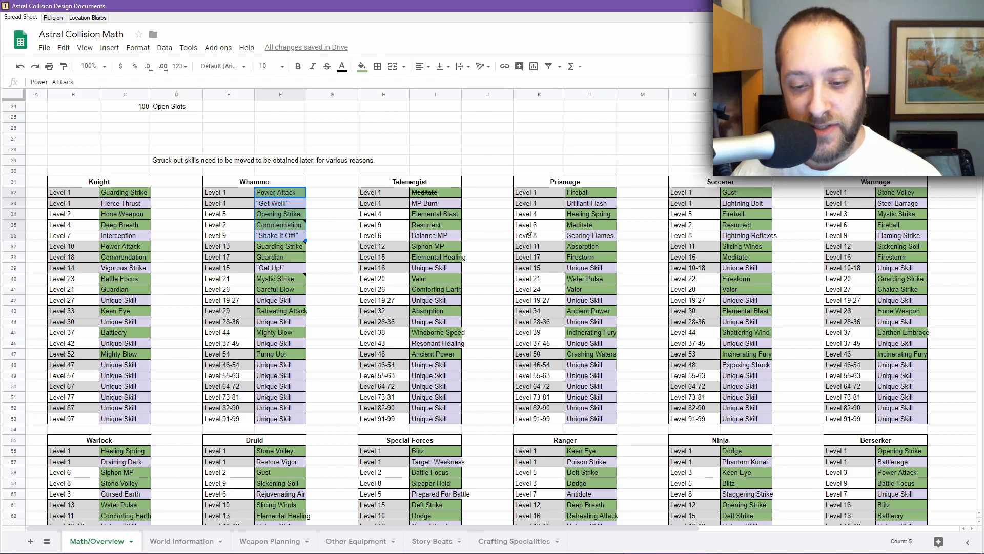
Step: Switch back to RPG Maker, open the database's Classes list and examine the Knight class note
{"action": "left_click", "coordinate": [584, 542]}
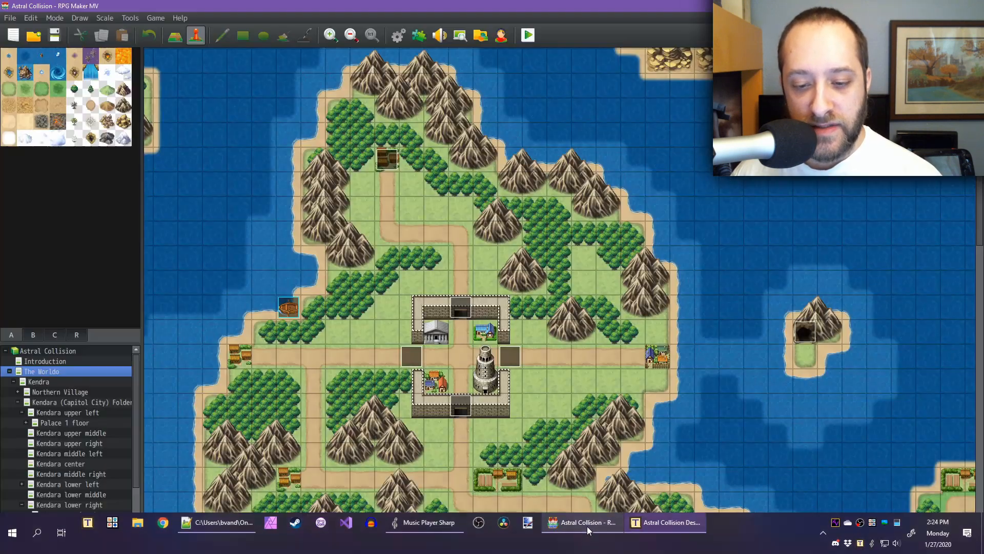
{"action": "left_click", "coordinate": [398, 35]}
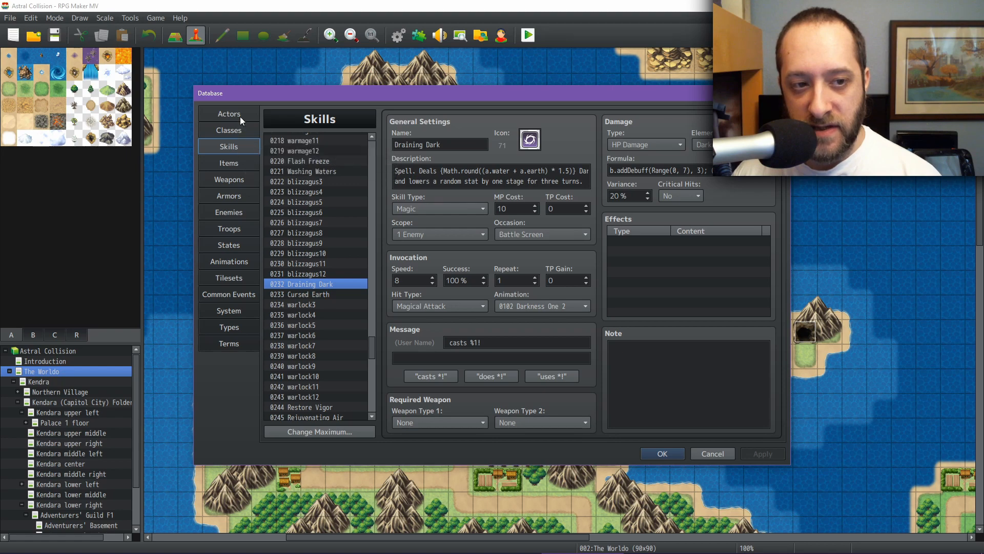
{"action": "left_click", "coordinate": [240, 113]}
{"action": "left_click", "coordinate": [236, 130]}
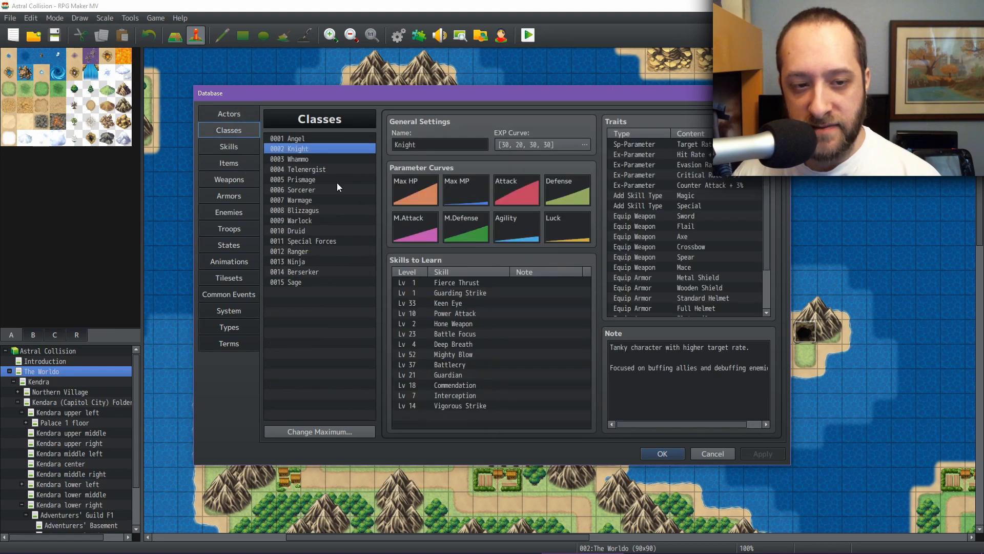
{"action": "left_click", "coordinate": [661, 370]}
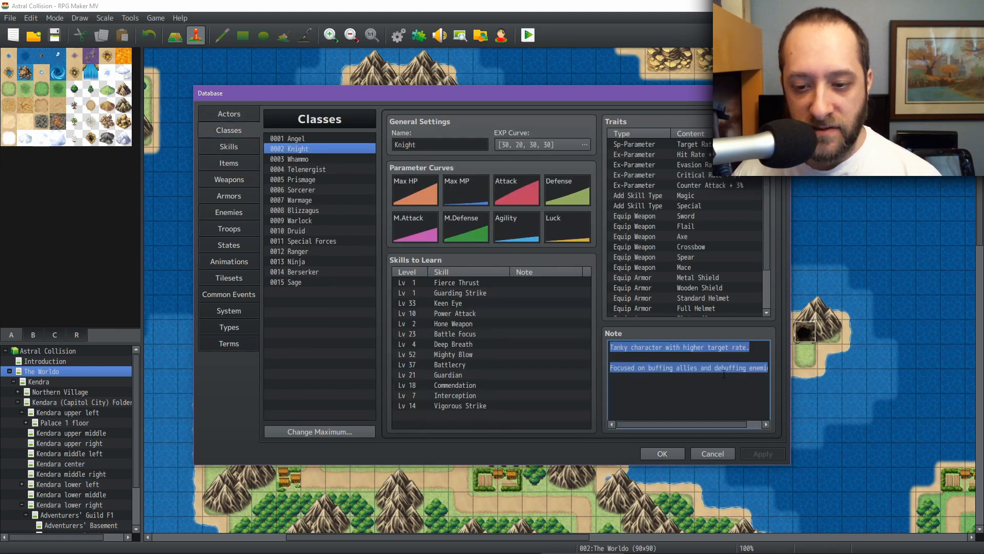
Step: Read through the full text of the Knight class note
{"action": "left_click", "coordinate": [705, 369]}
{"action": "key", "text": "Left"}
{"action": "key", "text": "Left"}
{"action": "key", "text": "Left"}
{"action": "key", "text": "Left"}
{"action": "key", "text": "Left"}
{"action": "key", "text": "Left"}
{"action": "key", "text": "Left"}
{"action": "key", "text": "Left"}
{"action": "key", "text": "Left"}
{"action": "key", "text": "Left"}
{"action": "key", "text": "Left"}
{"action": "key", "text": "Left"}
{"action": "key", "text": "Left"}
{"action": "key", "text": "Left"}
{"action": "key", "text": "Left"}
{"action": "key", "text": "Left"}
{"action": "key", "text": "Left"}
{"action": "key", "text": "Left"}
{"action": "key", "text": "Left"}
{"action": "key", "text": "Left"}
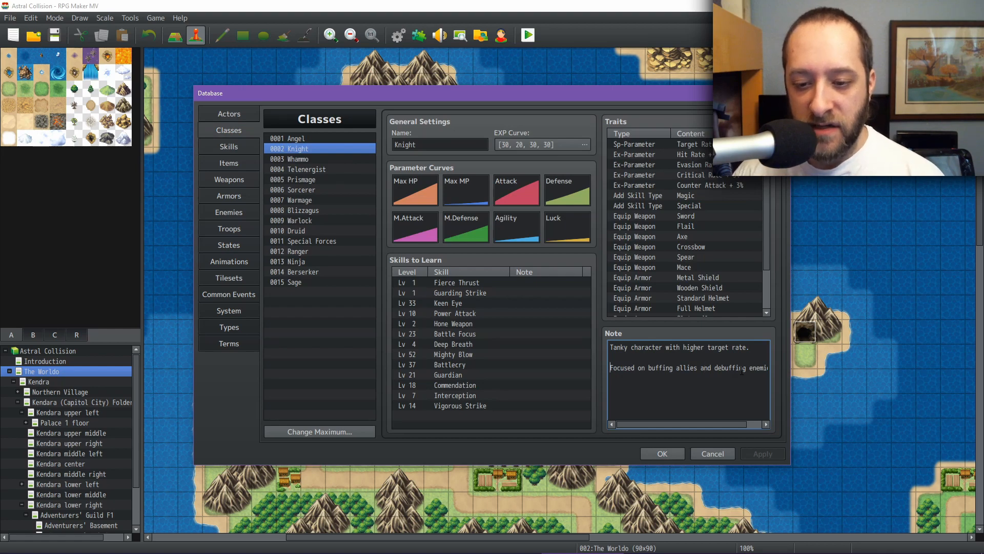
{"action": "key", "text": "Right"}
{"action": "key", "text": "Right"}
{"action": "key", "text": "Right"}
{"action": "key", "text": "Right"}
{"action": "key", "text": "Right"}
{"action": "key", "text": "Right"}
{"action": "key", "text": "Right"}
{"action": "key", "text": "Right"}
{"action": "key", "text": "Right"}
{"action": "key", "text": "End"}
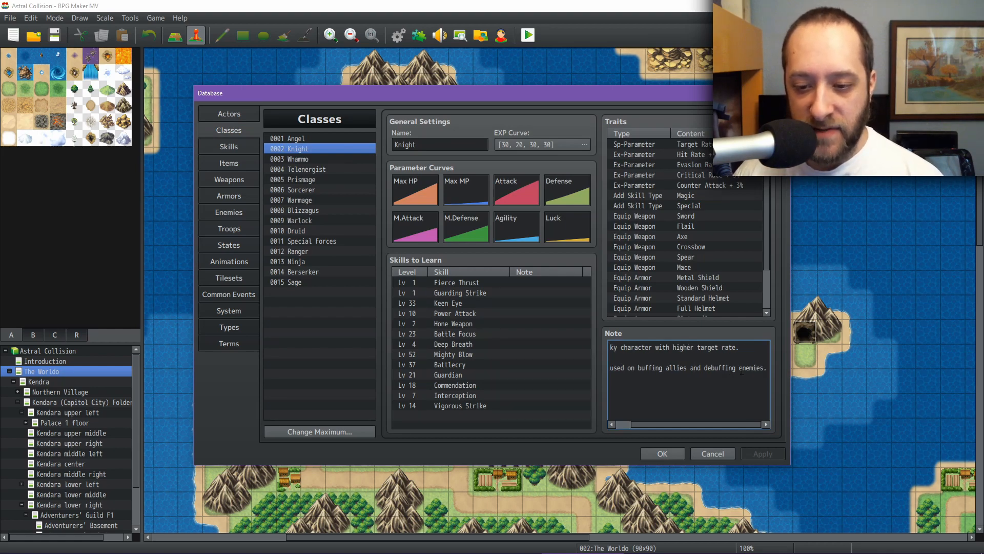
{"action": "double_click", "coordinate": [650, 367]}
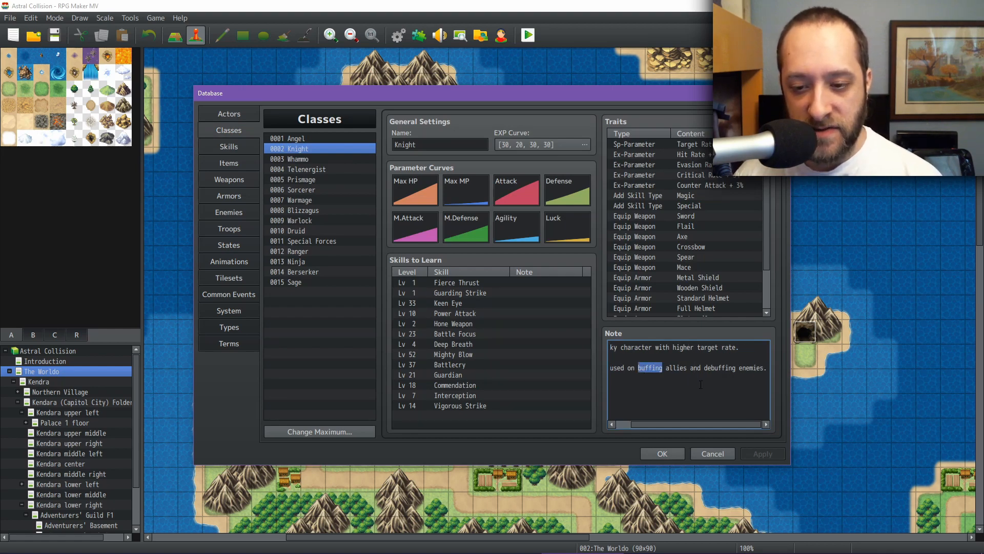
Step: Review the notes and skill lists of the Whammo, Telenergist, Prismage, Sorcerer, Warmage and Blizzagus classes
{"action": "left_click", "coordinate": [309, 160]}
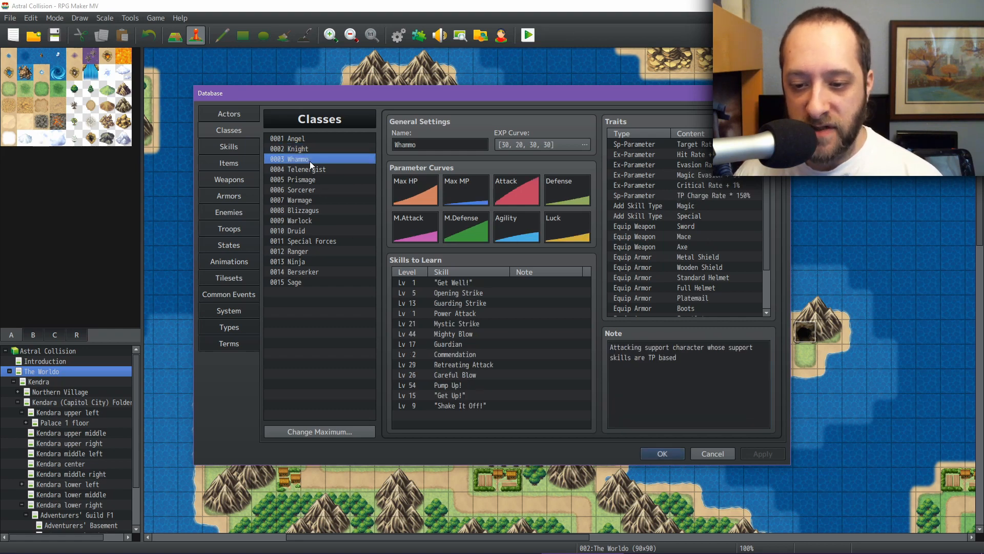
{"action": "left_click_drag", "start_coordinate": [610, 347], "coordinate": [703, 358]}
{"action": "left_click", "coordinate": [718, 364]}
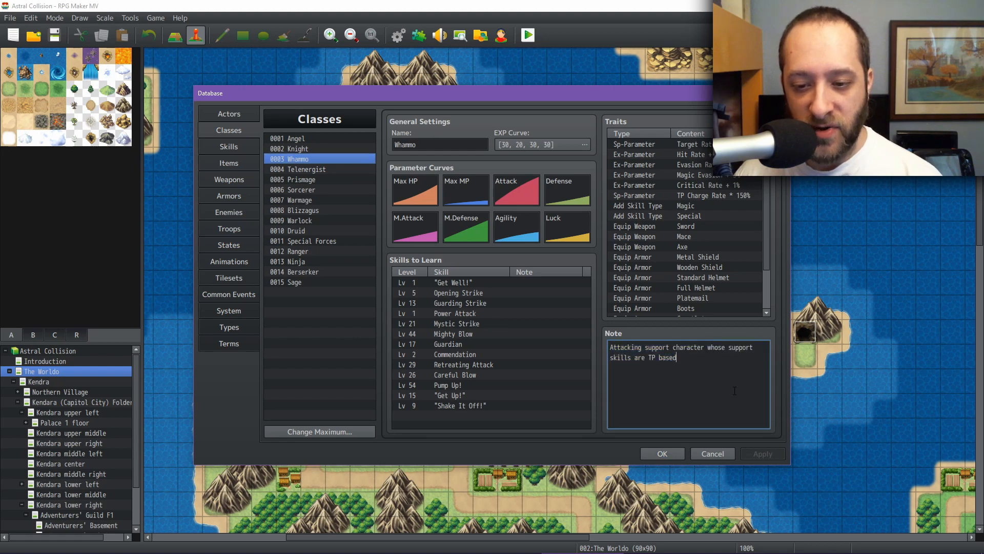
{"action": "left_click", "coordinate": [323, 170]}
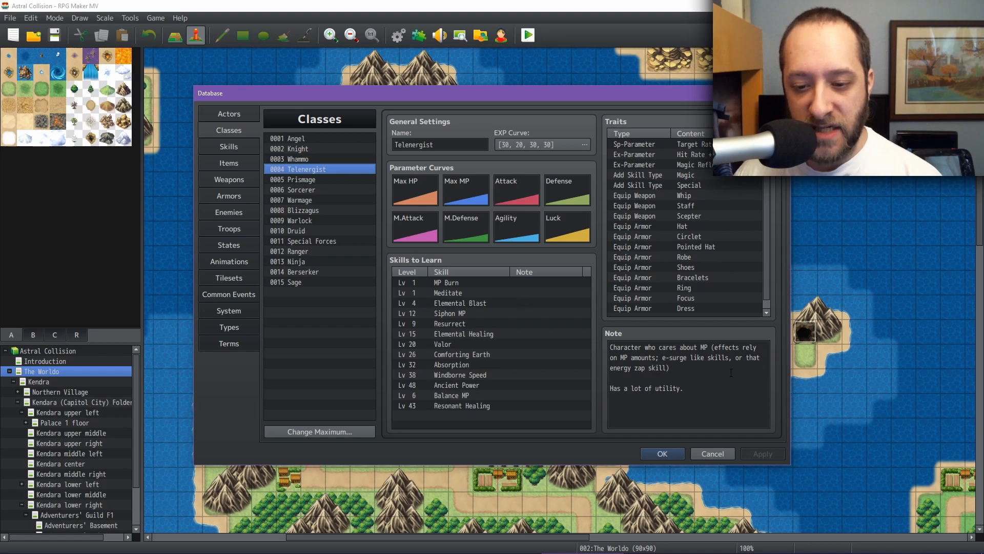
{"action": "left_click", "coordinate": [323, 181]}
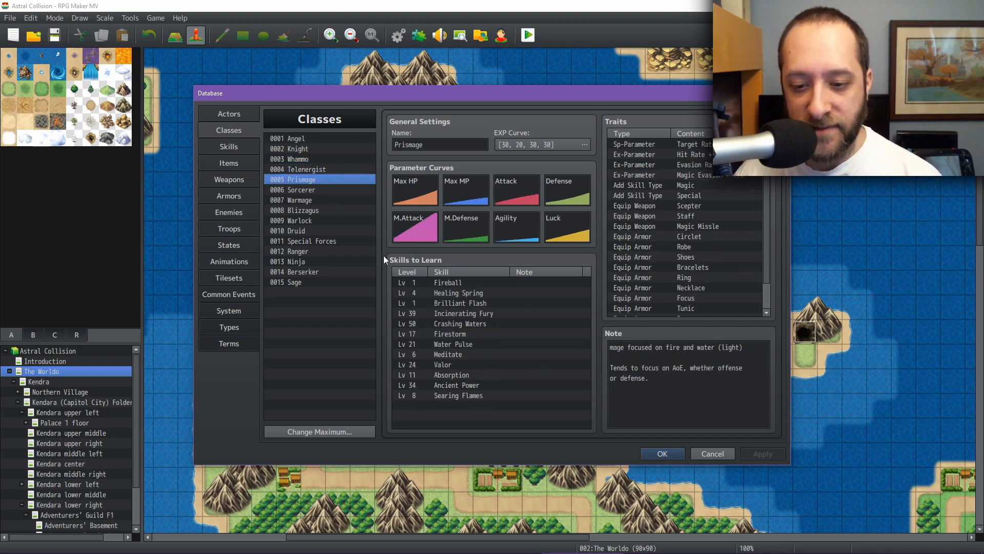
{"action": "left_click", "coordinate": [323, 190]}
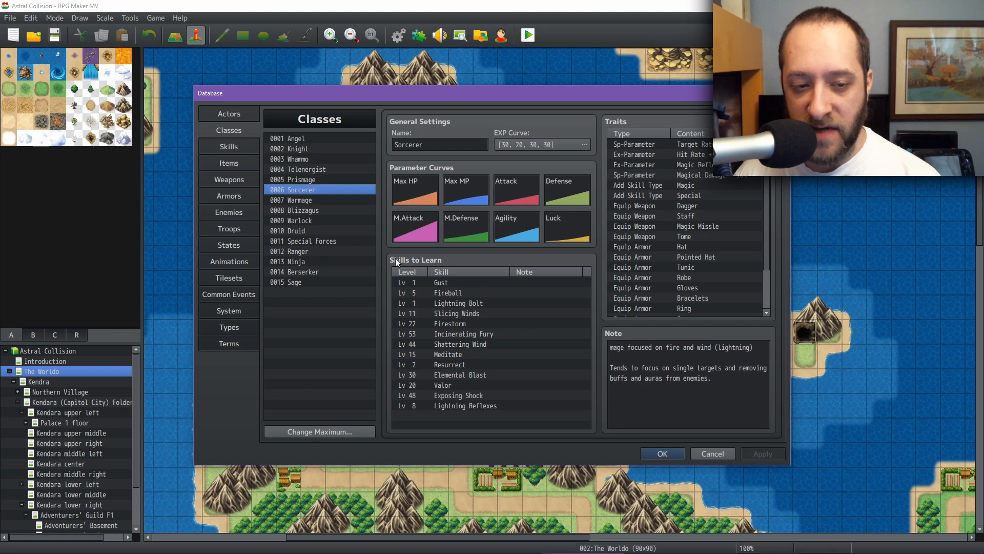
{"action": "left_click", "coordinate": [305, 201]}
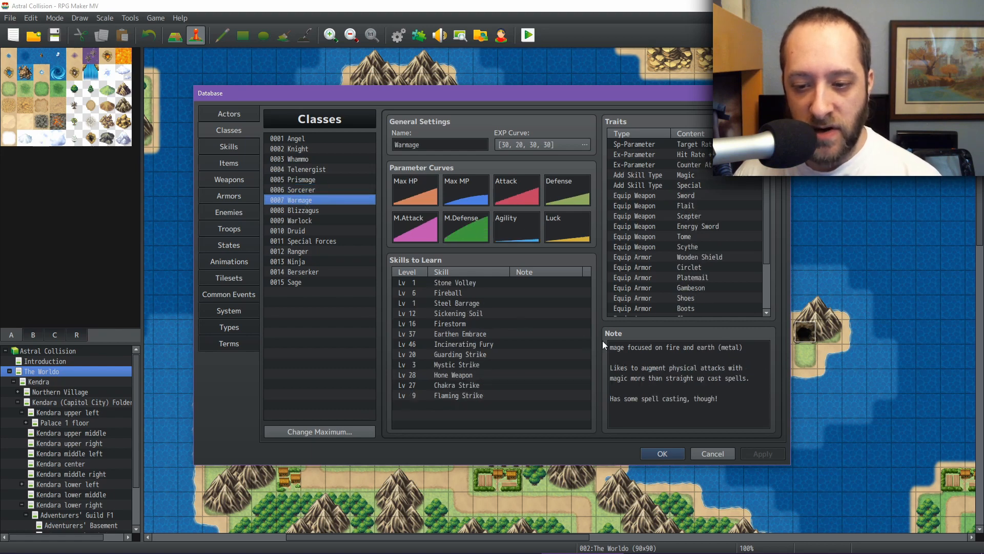
{"action": "left_click", "coordinate": [307, 212]}
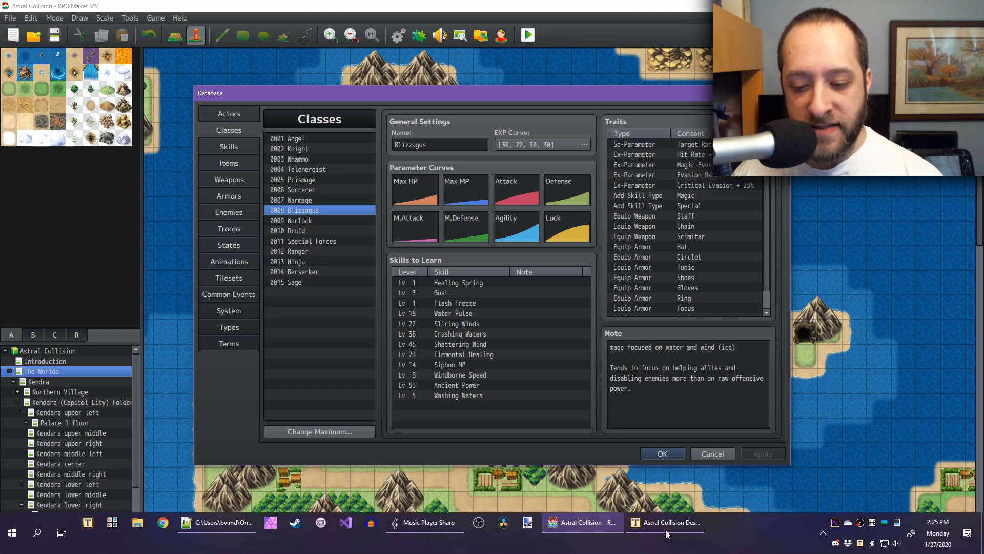
Step: Switch to the Astral Collision Math spreadsheet and examine the Knight skill table entries
{"action": "left_click", "coordinate": [666, 523]}
{"action": "left_click", "coordinate": [137, 201]}
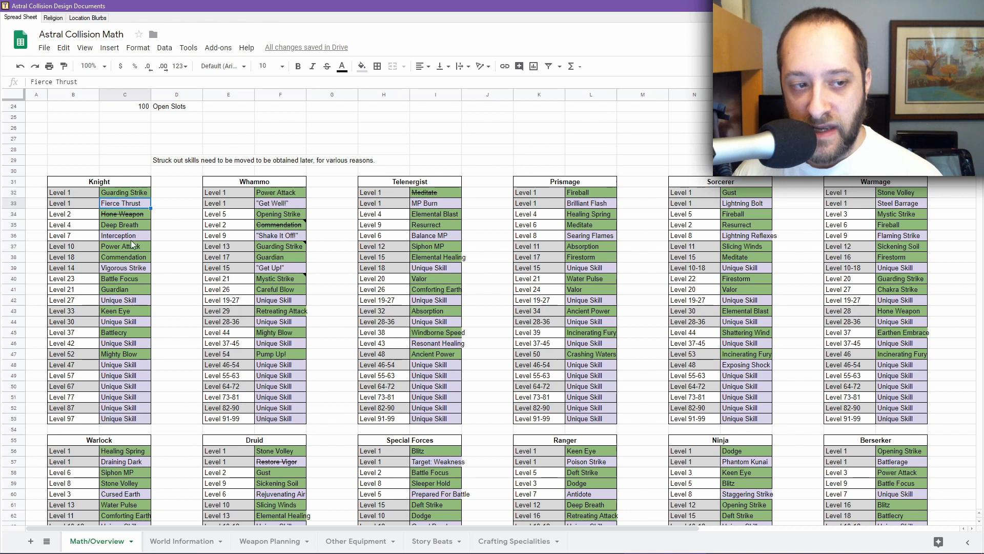
{"action": "left_click", "coordinate": [125, 235]}
{"action": "left_click", "coordinate": [128, 194], "text": "shift"}
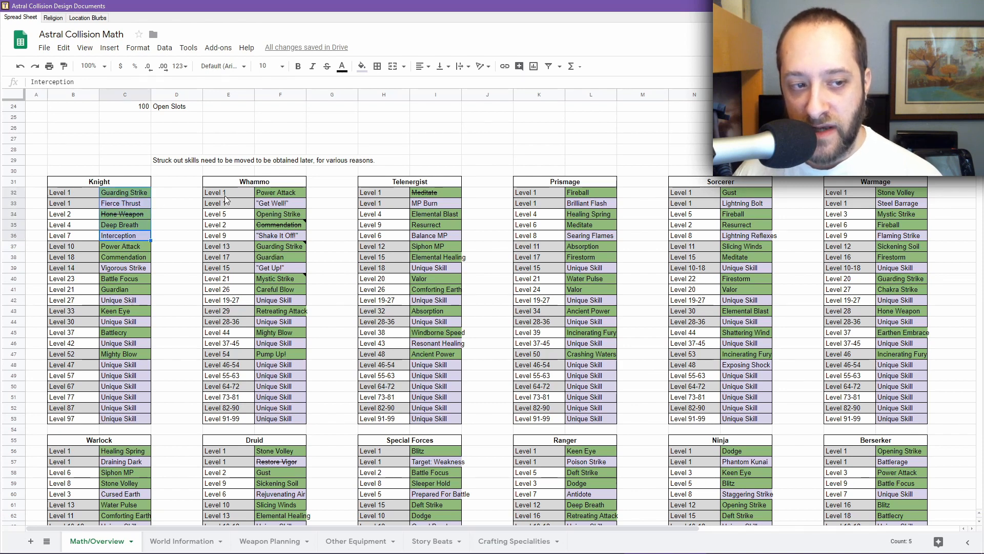
{"action": "mouse_move", "coordinate": [624, 553]}
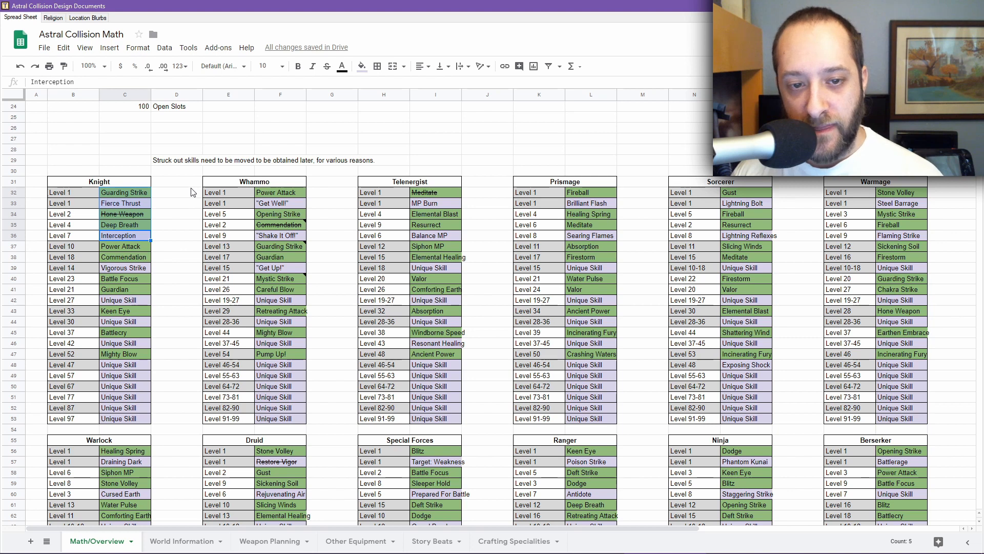
Step: Examine the Telenergist table's Meditate and Balance MP entries
{"action": "left_click", "coordinate": [436, 191]}
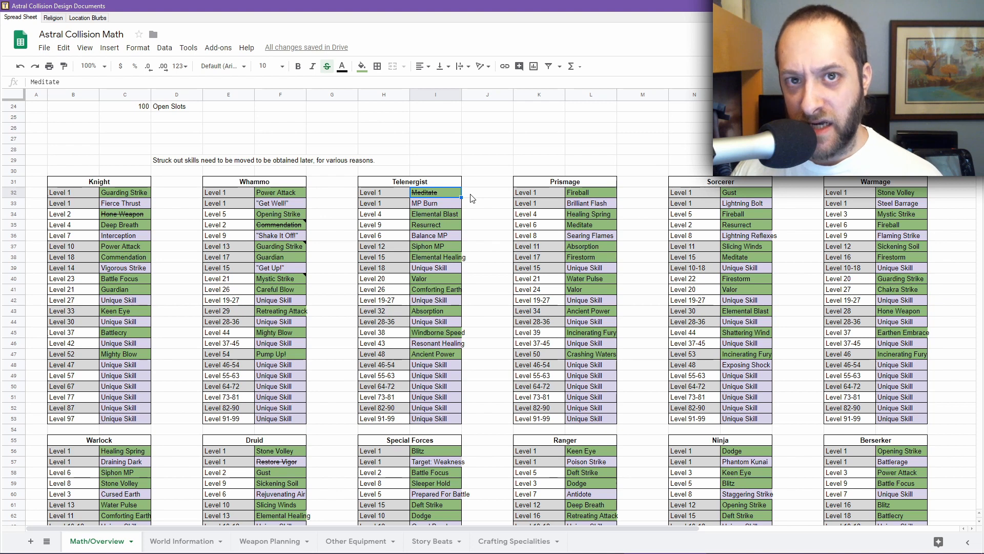
{"action": "left_click", "coordinate": [442, 236]}
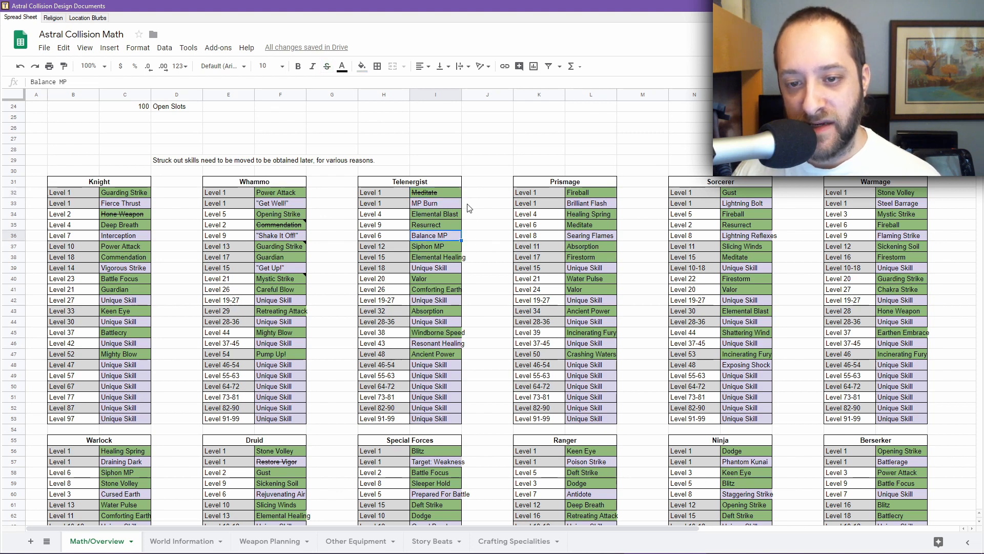
{"action": "left_click", "coordinate": [433, 195]}
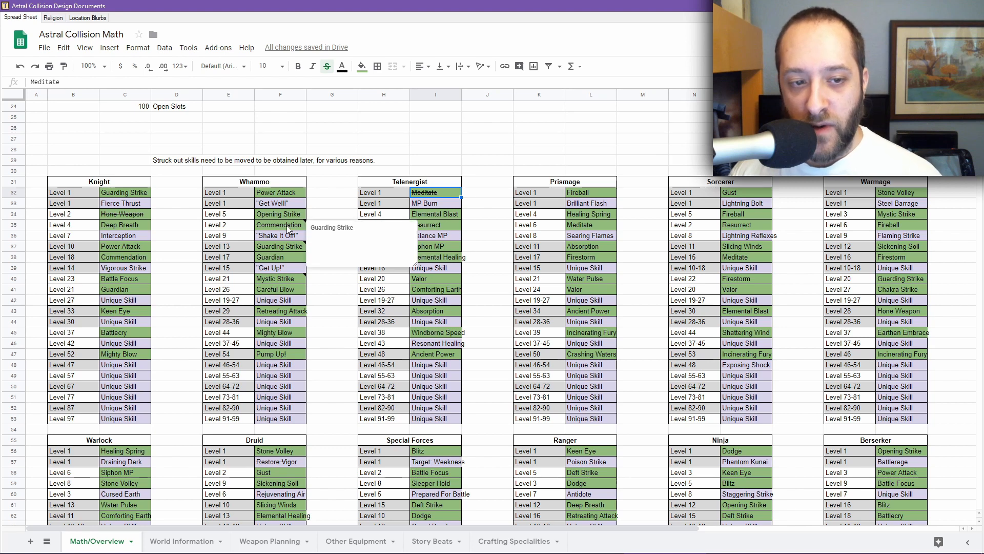
{"action": "mouse_move", "coordinate": [289, 228]}
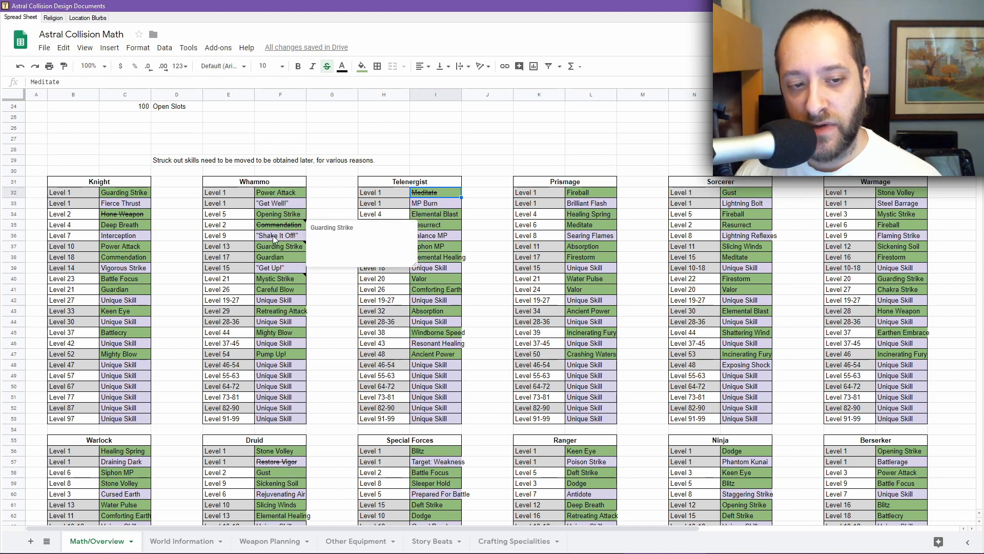
{"action": "mouse_move", "coordinate": [276, 245]}
{"action": "mouse_move", "coordinate": [281, 275]}
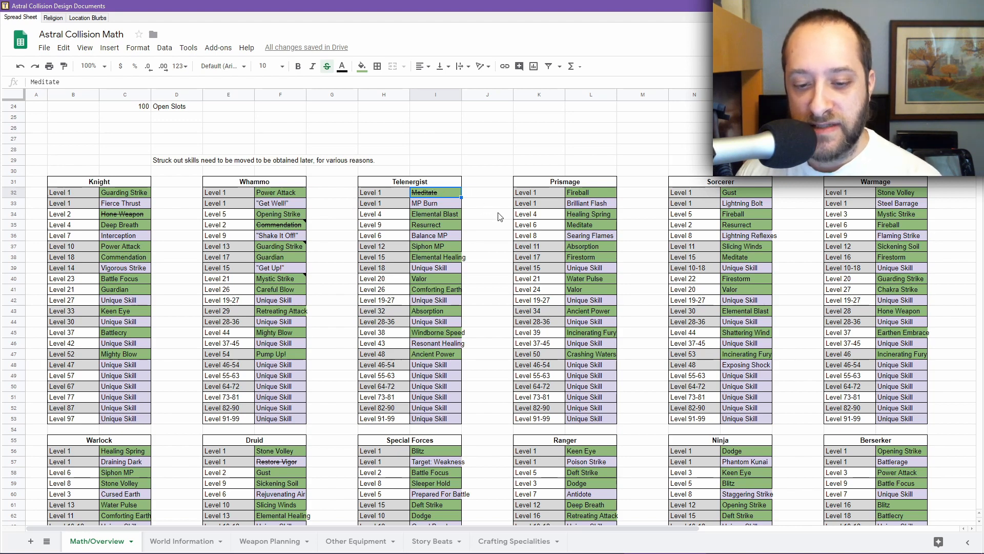
{"action": "scroll", "coordinate": [281, 263], "scroll_direction": "down", "scroll_amount": 3}
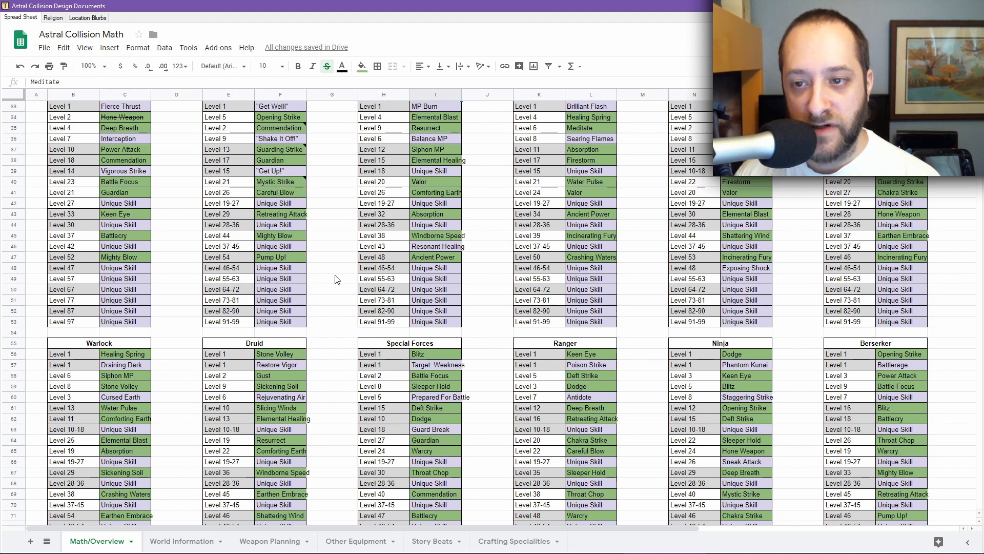
{"action": "scroll", "coordinate": [337, 279], "scroll_direction": "up", "scroll_amount": 3}
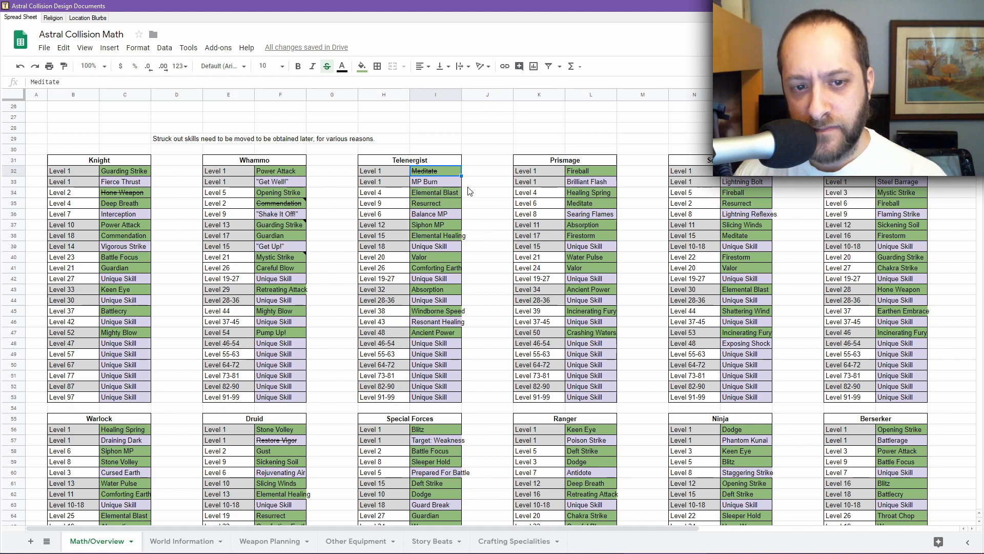
Step: Inspect the struck-out Hone Weapon entry in the Knight table and scan the class skill tables
{"action": "left_click", "coordinate": [118, 190]}
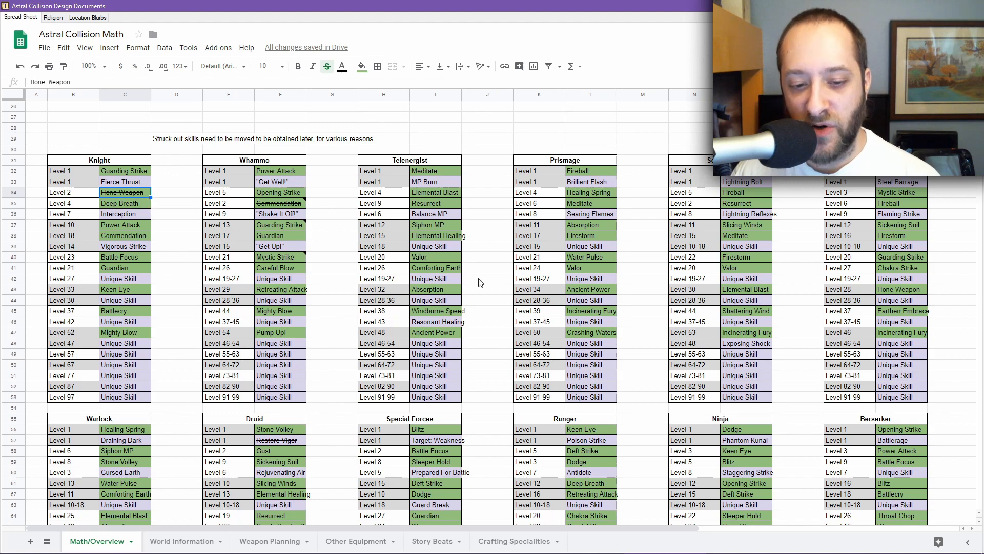
{"action": "scroll", "coordinate": [485, 309], "scroll_direction": "down", "scroll_amount": 1}
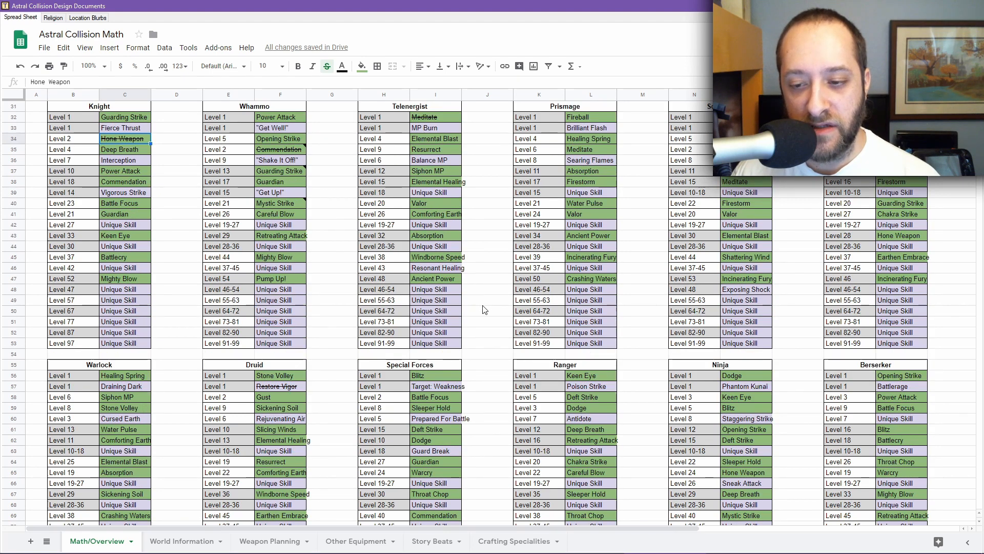
{"action": "scroll", "coordinate": [484, 309], "scroll_direction": "up", "scroll_amount": 1}
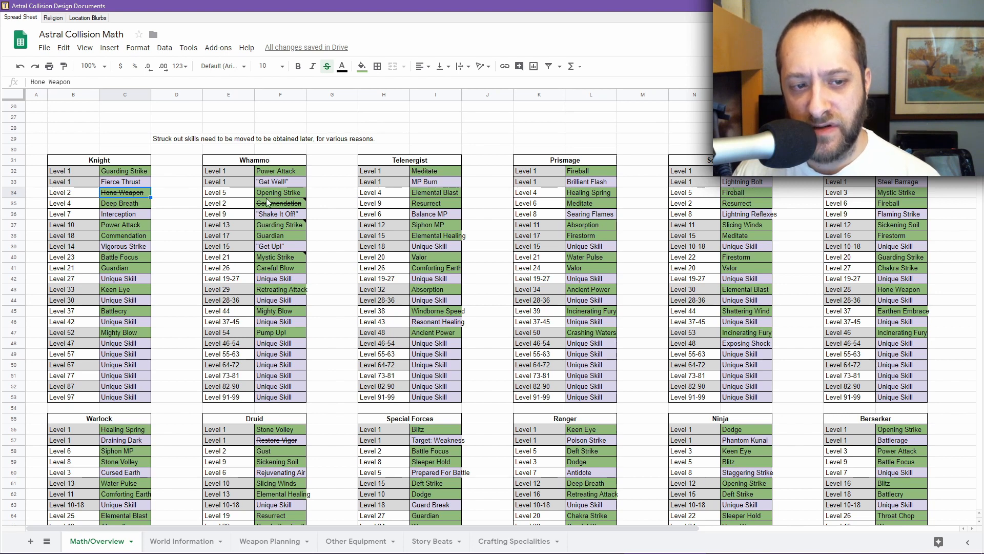
{"action": "mouse_move", "coordinate": [262, 203]}
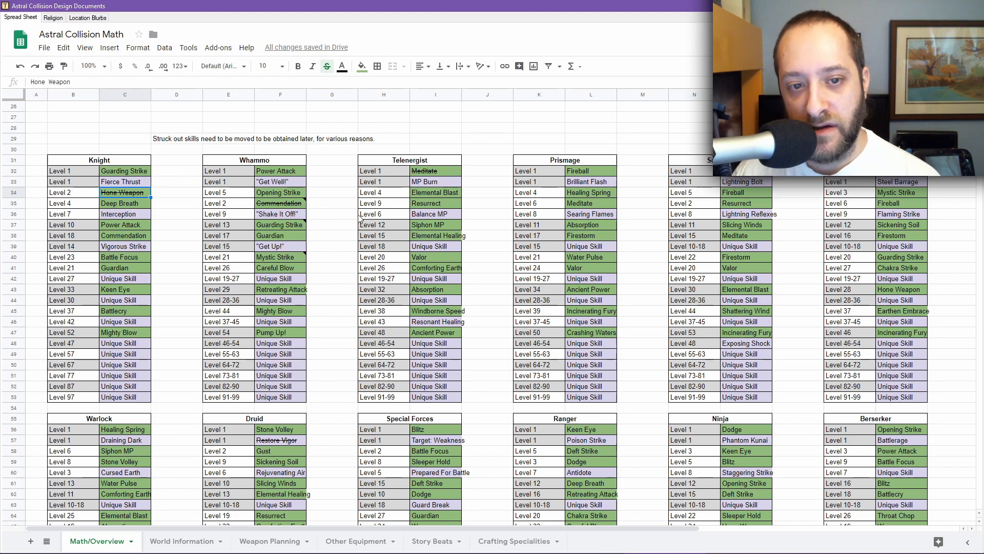
{"action": "scroll", "coordinate": [504, 220], "scroll_direction": "down", "scroll_amount": 1}
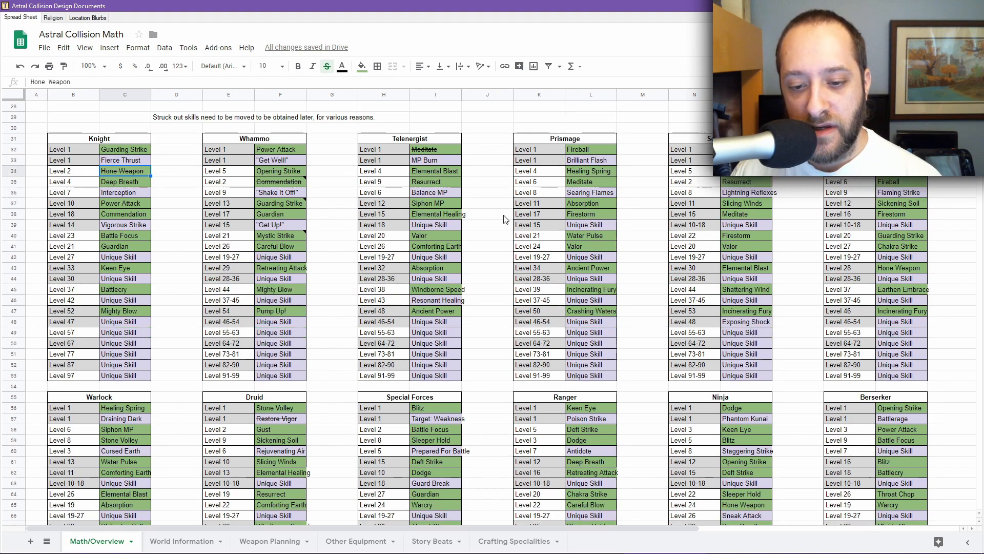
{"action": "scroll", "coordinate": [505, 223], "scroll_direction": "up", "scroll_amount": 2}
{"action": "scroll", "coordinate": [505, 223], "scroll_direction": "up", "scroll_amount": 1}
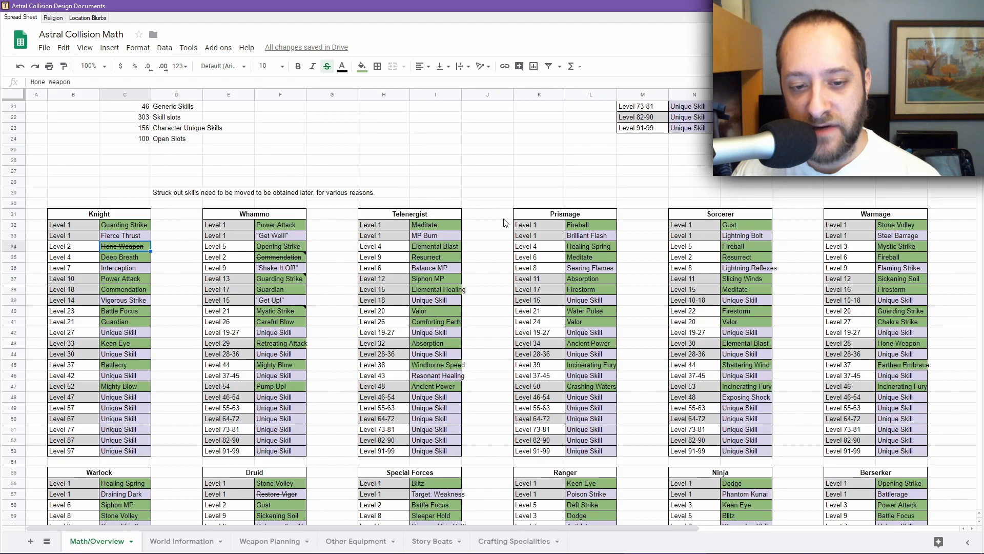
{"action": "scroll", "coordinate": [505, 223], "scroll_direction": "down", "scroll_amount": 1}
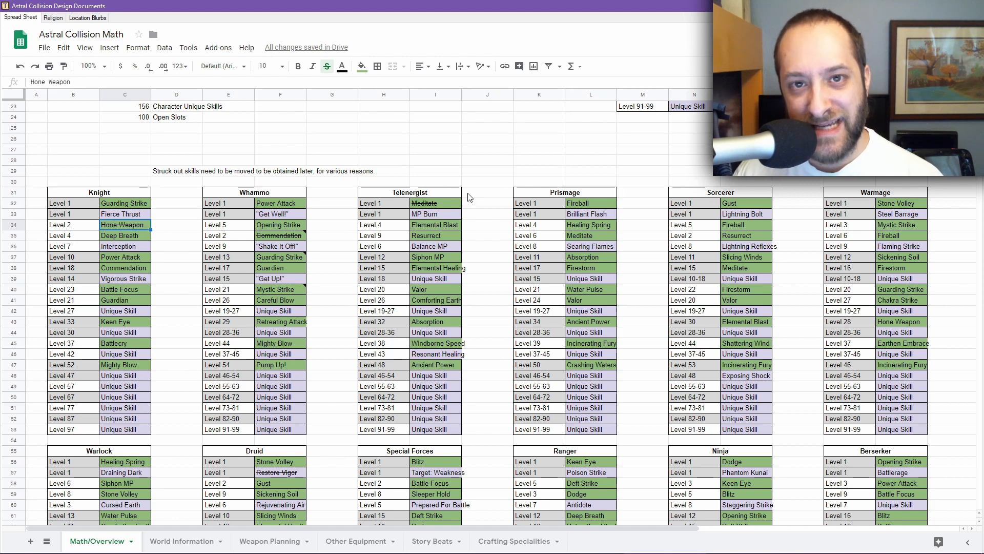
{"action": "mouse_move", "coordinate": [587, 548]}
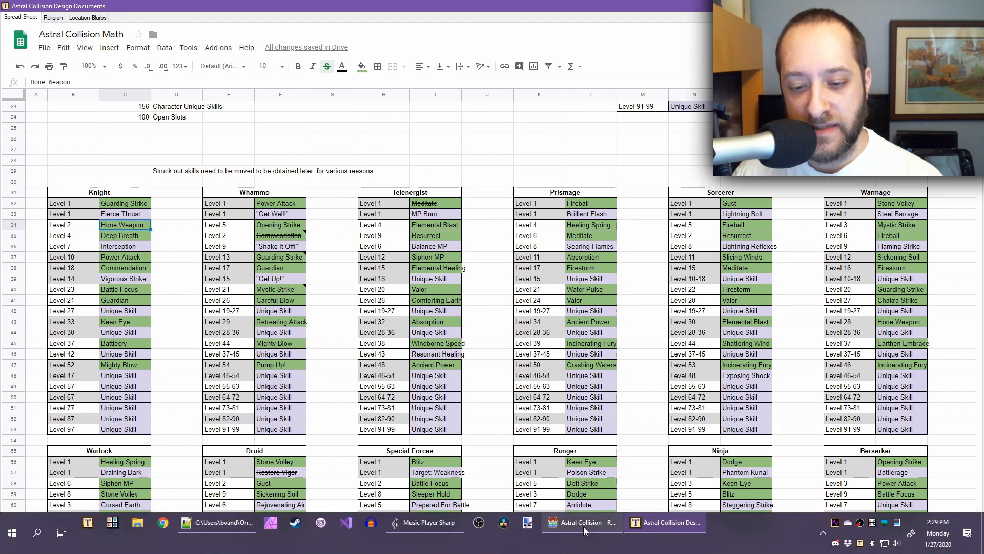
Step: Switch back to RPG Maker and browse the database's enemies from Giant Rat to Harrower
{"action": "left_click", "coordinate": [583, 526]}
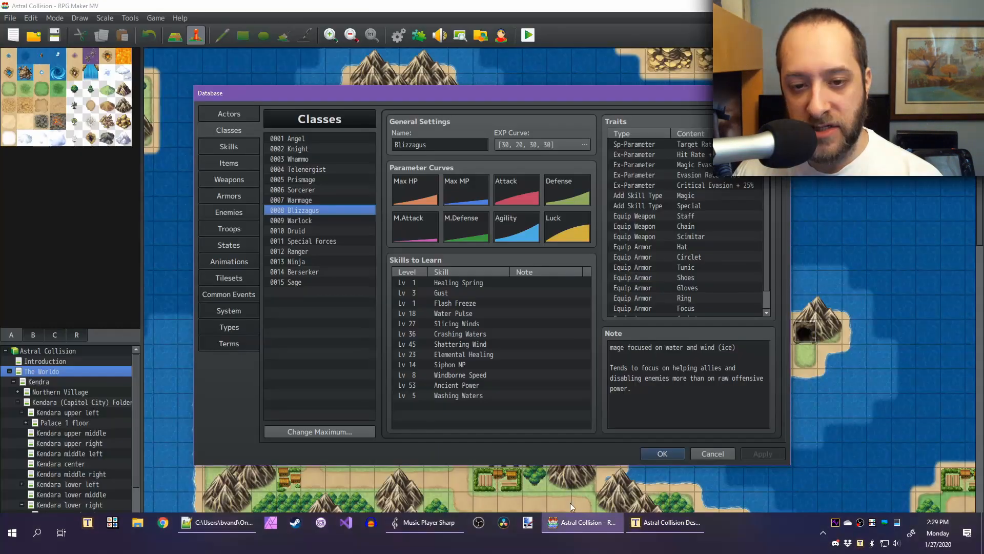
{"action": "left_click", "coordinate": [222, 214]}
{"action": "left_click", "coordinate": [301, 138]}
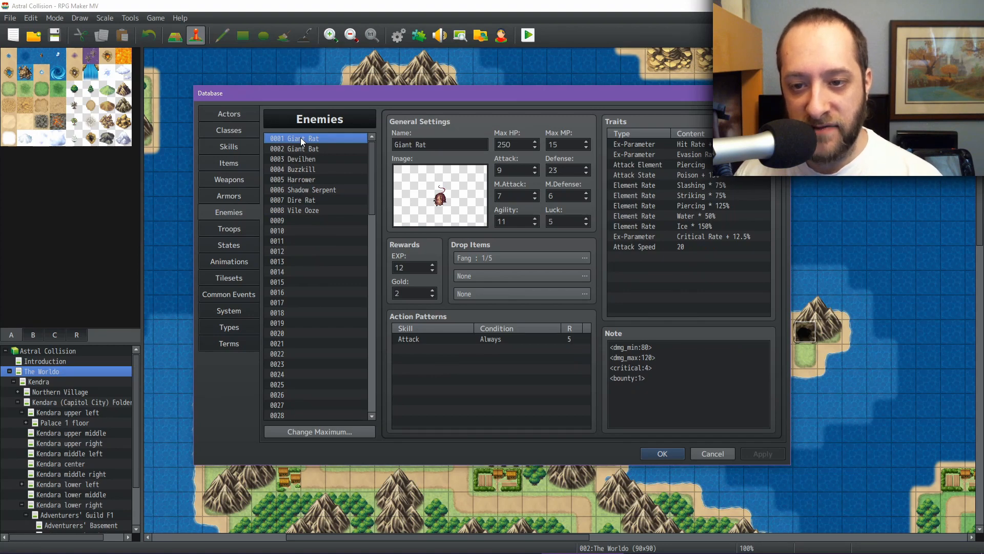
{"action": "key", "text": "Down"}
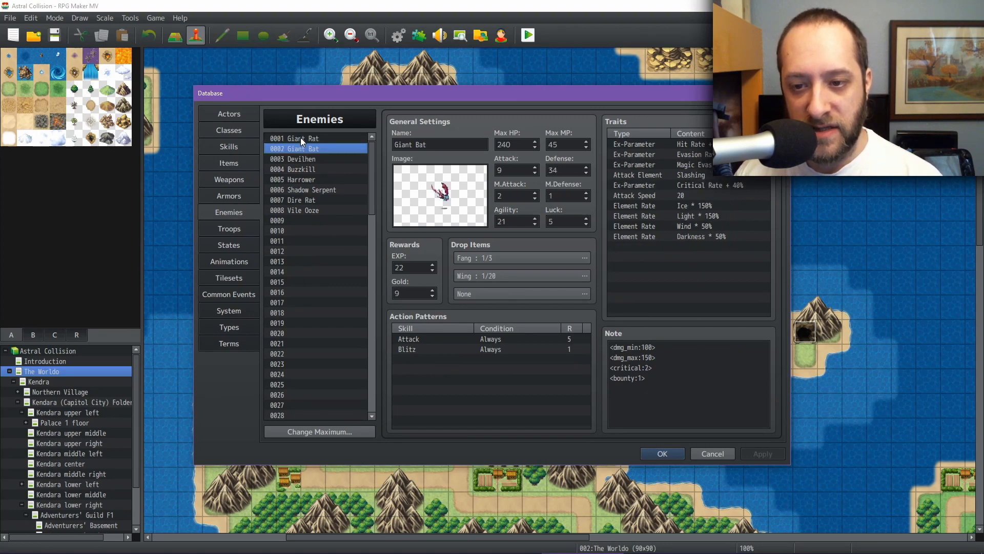
{"action": "key", "text": "Down"}
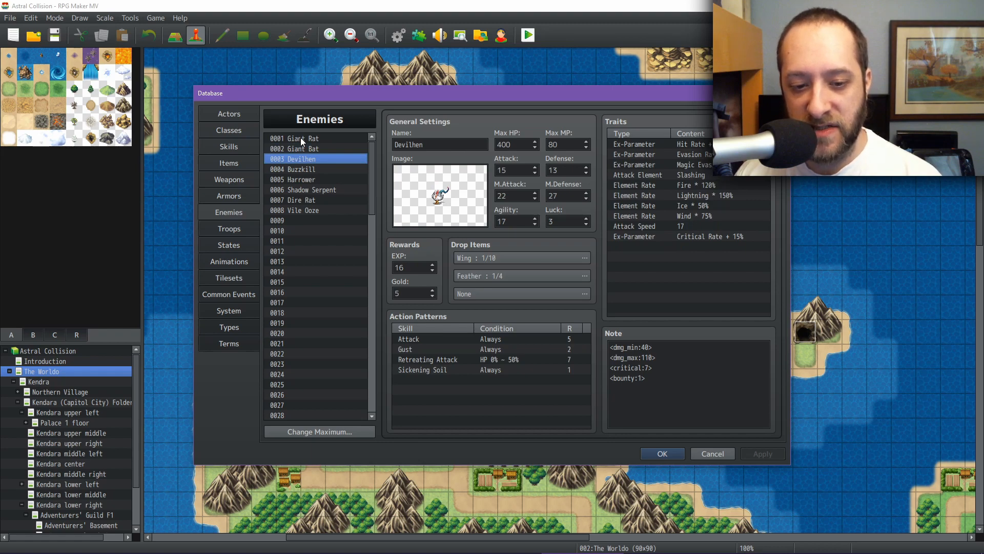
{"action": "key", "text": "Down"}
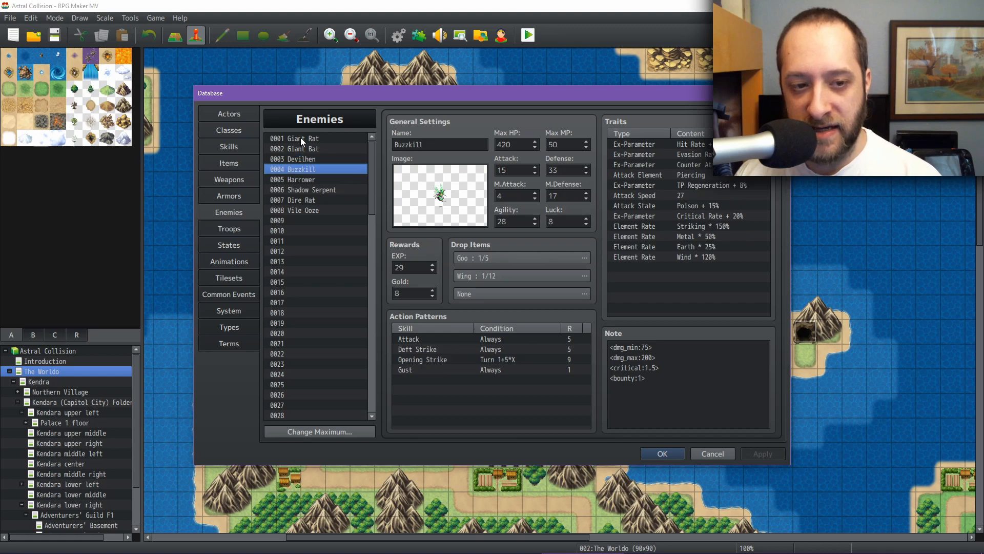
{"action": "key", "text": "Down"}
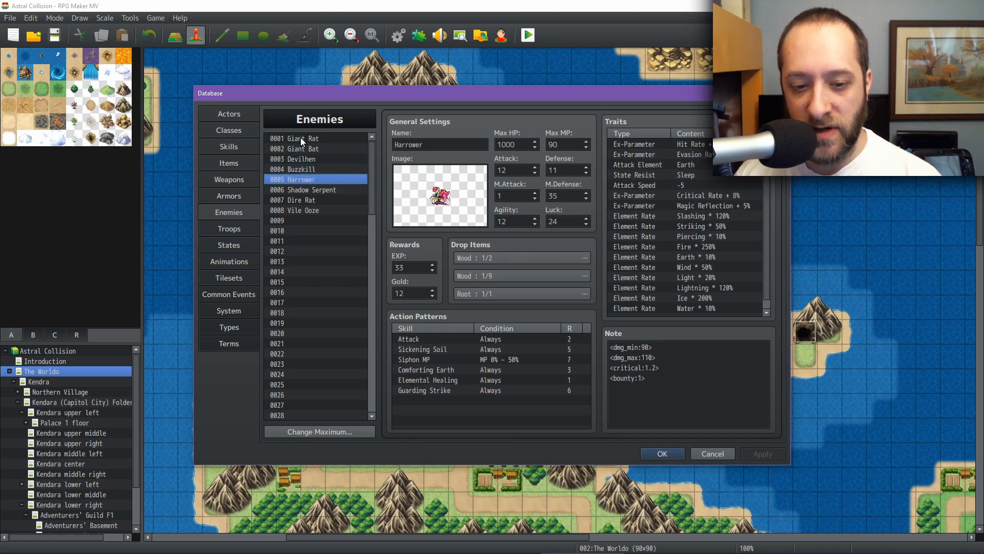
{"action": "left_click", "coordinate": [300, 138]}
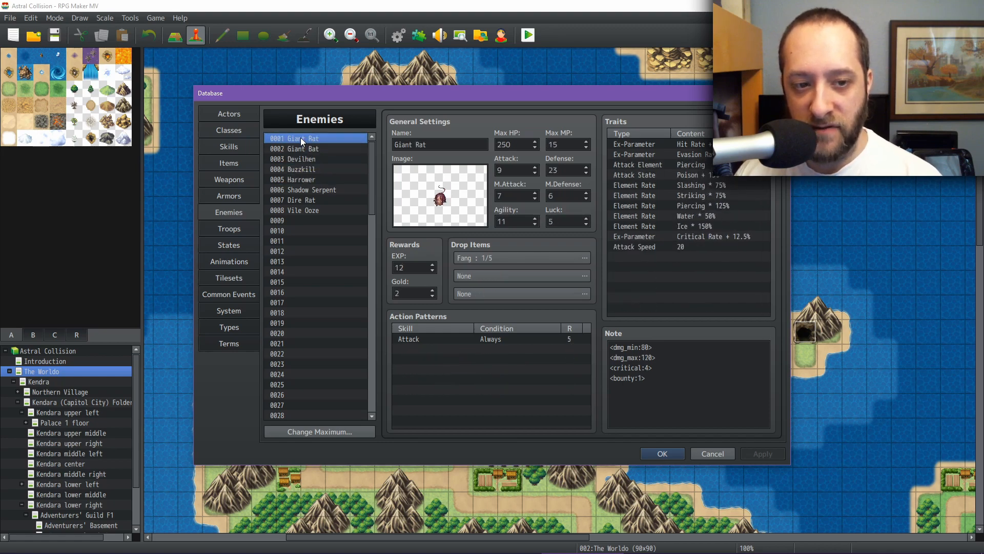
Step: Browse the enemy list down to Buzzkill, close the database, and save the project
{"action": "key", "text": "Down"}
{"action": "key", "text": "Down"}
{"action": "key", "text": "Down"}
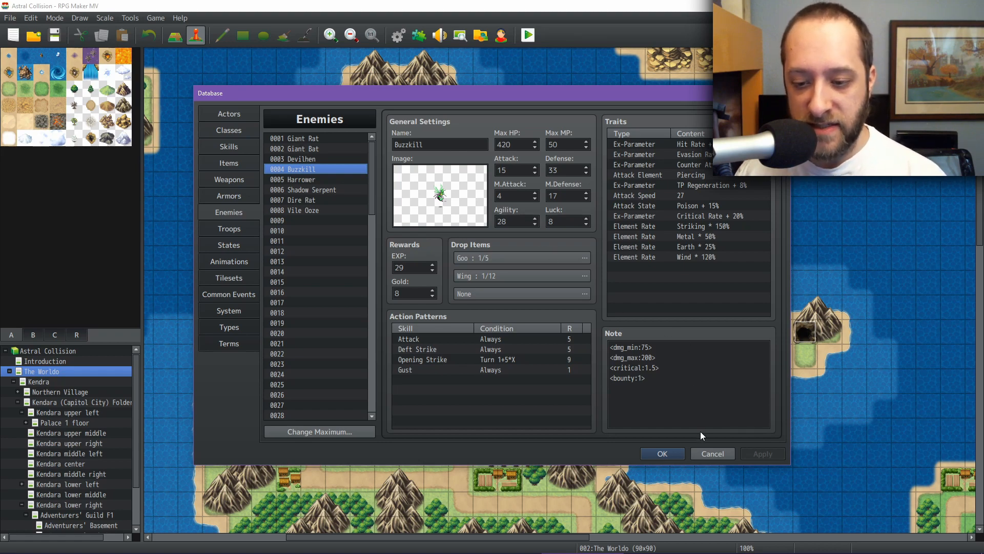
{"action": "left_click", "coordinate": [706, 456]}
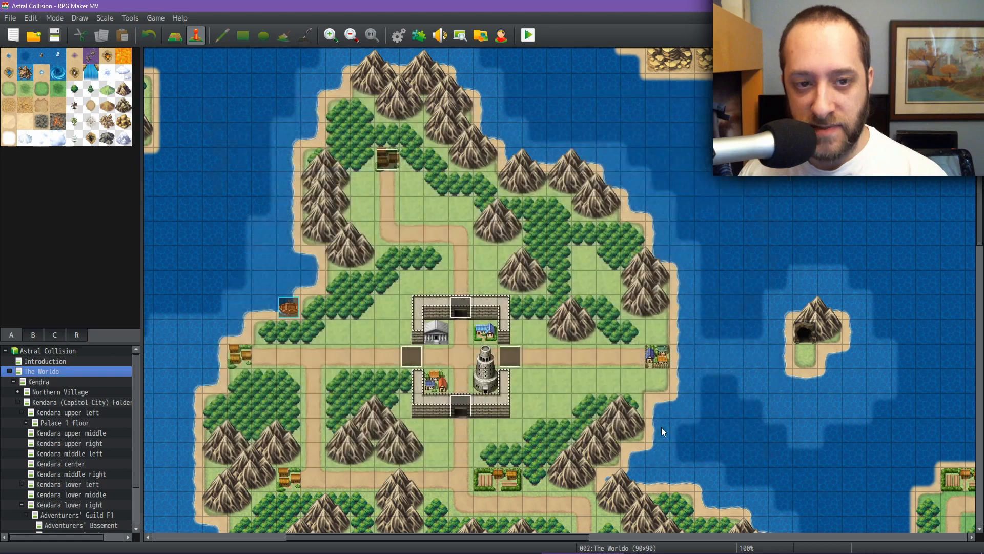
{"action": "left_click", "coordinate": [54, 38]}
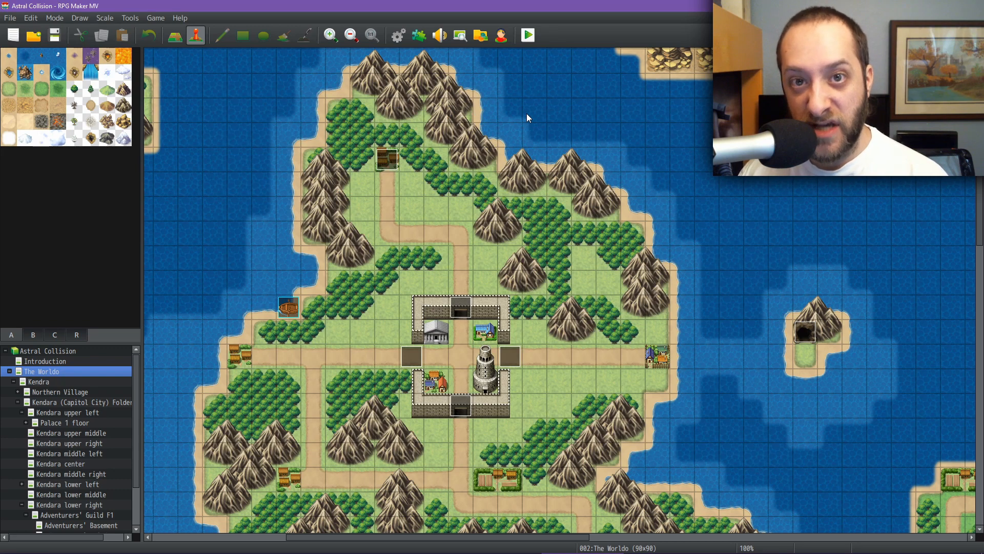
Step: Reopen the database and examine the Ranger class's traits and skills before closing it
{"action": "left_click", "coordinate": [398, 36]}
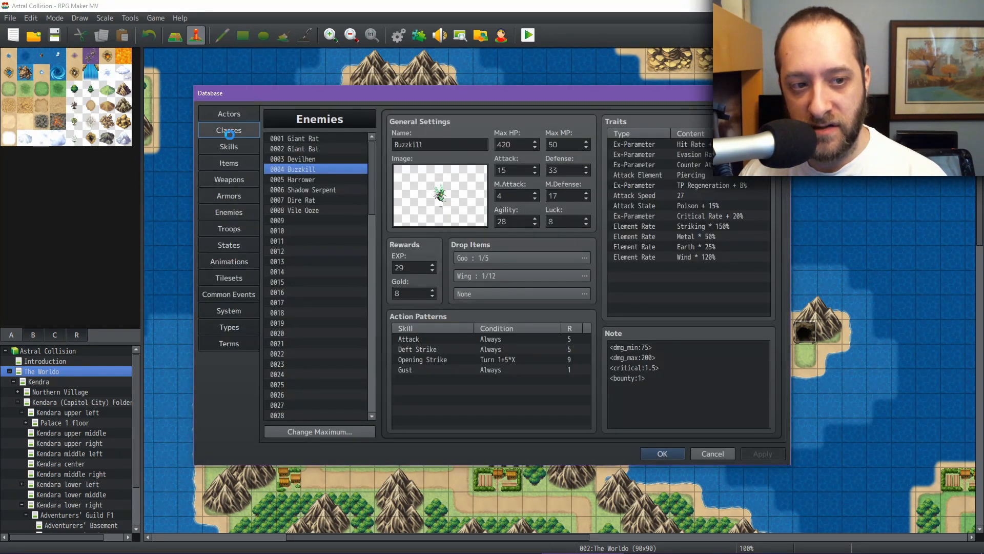
{"action": "left_click", "coordinate": [229, 132]}
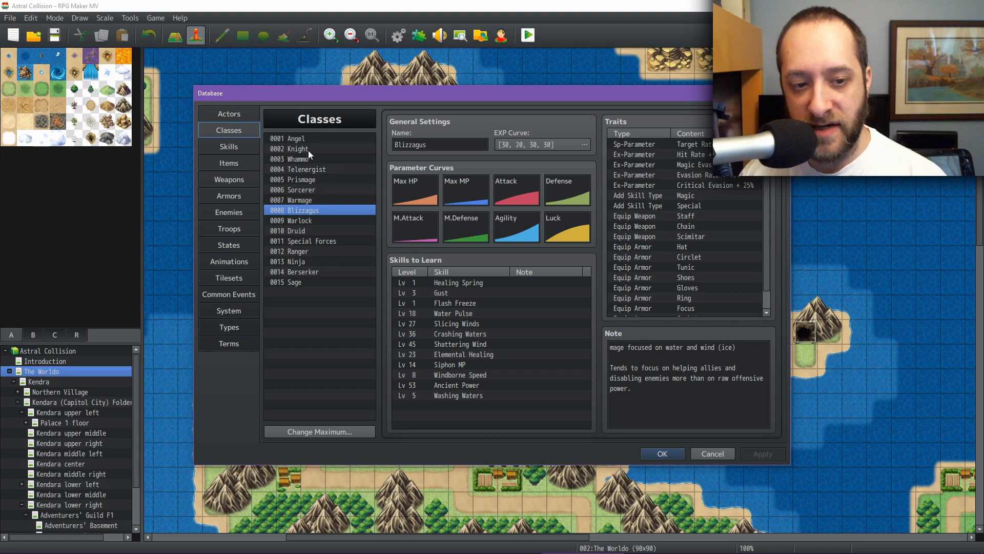
{"action": "left_click", "coordinate": [304, 254]}
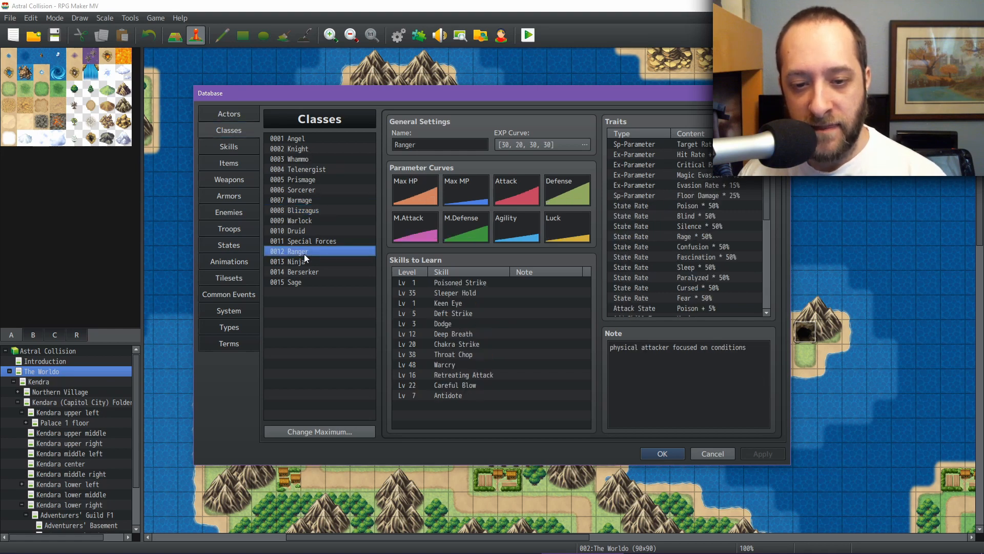
{"action": "scroll", "coordinate": [728, 215], "scroll_direction": "down", "scroll_amount": 2}
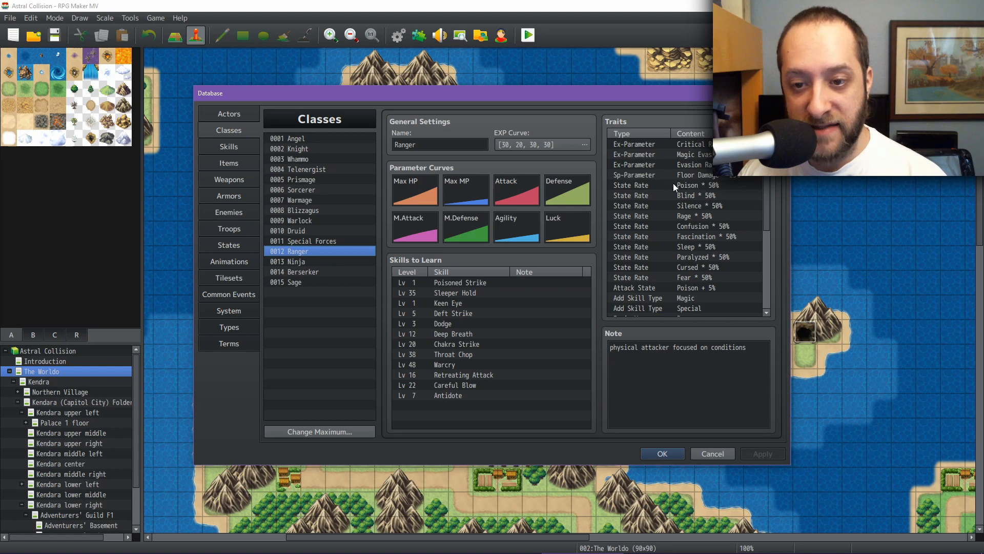
{"action": "scroll", "coordinate": [669, 201], "scroll_direction": "up", "scroll_amount": 1}
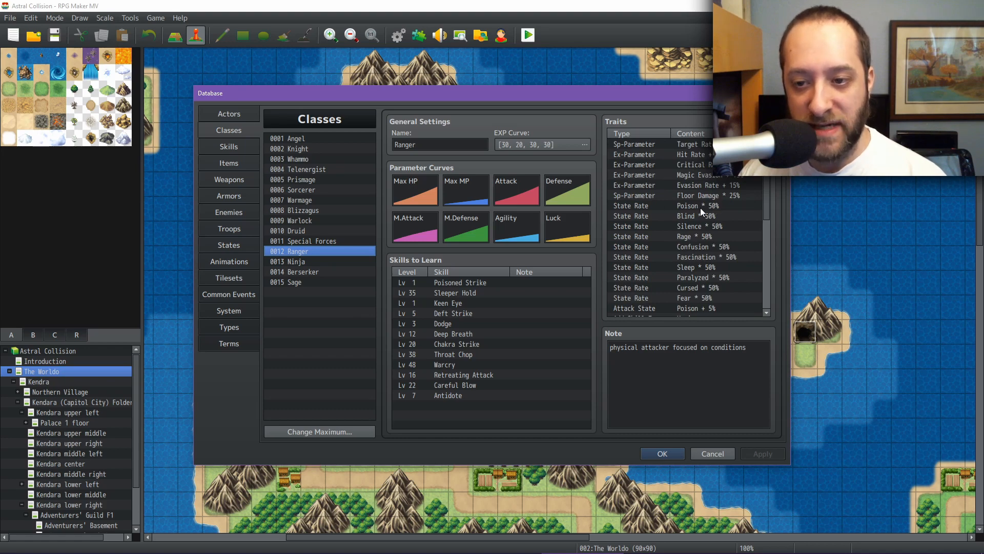
{"action": "left_click", "coordinate": [662, 454]}
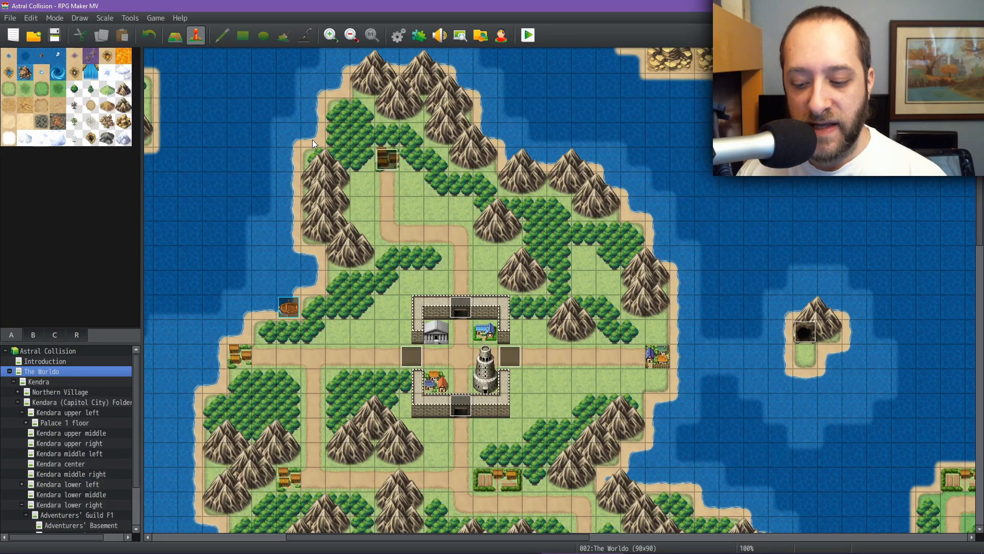
Step: Start a playtest, saving changes to the game, and begin a new game from the title screen
{"action": "left_click", "coordinate": [527, 37]}
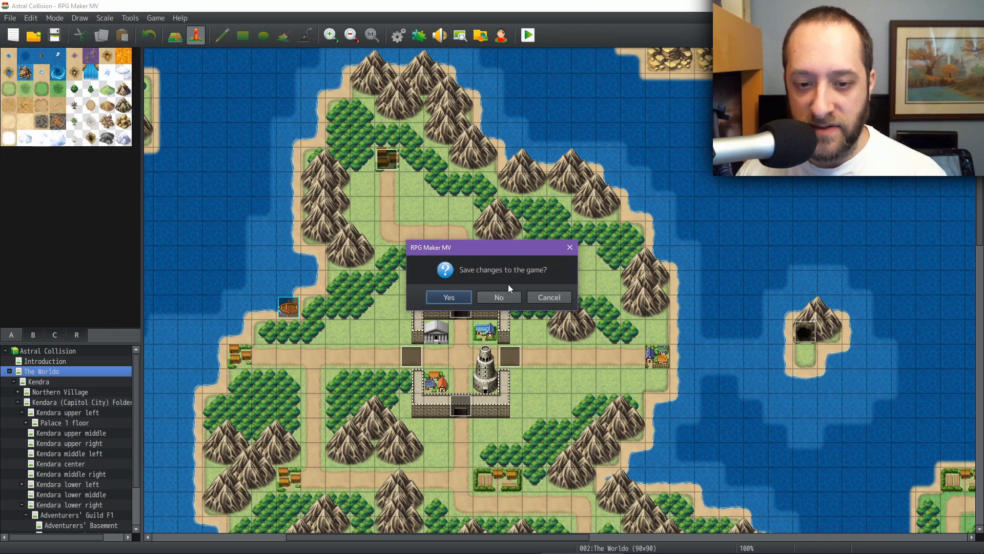
{"action": "left_click", "coordinate": [446, 297]}
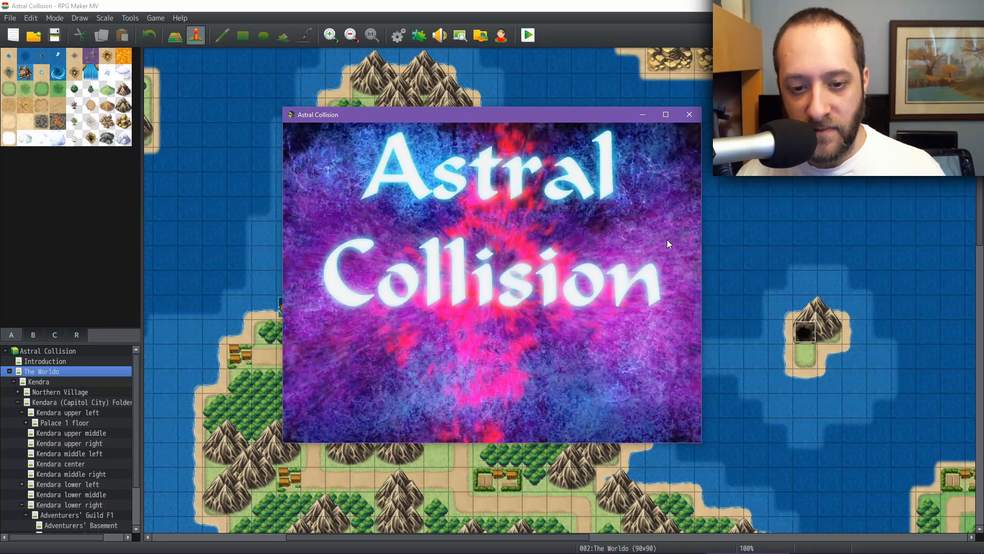
{"action": "key", "text": "Return"}
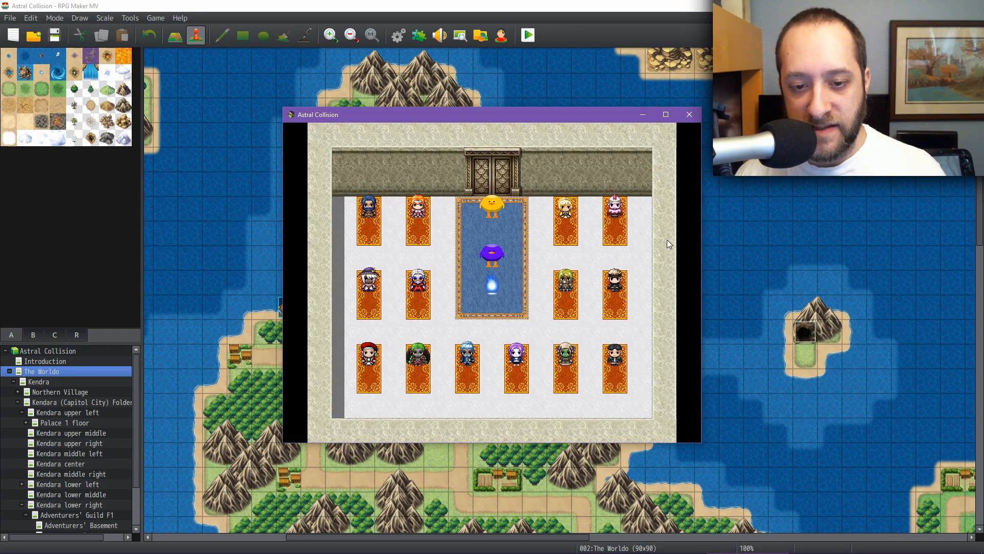
{"action": "key", "text": "Return"}
{"action": "key", "text": "Return"}
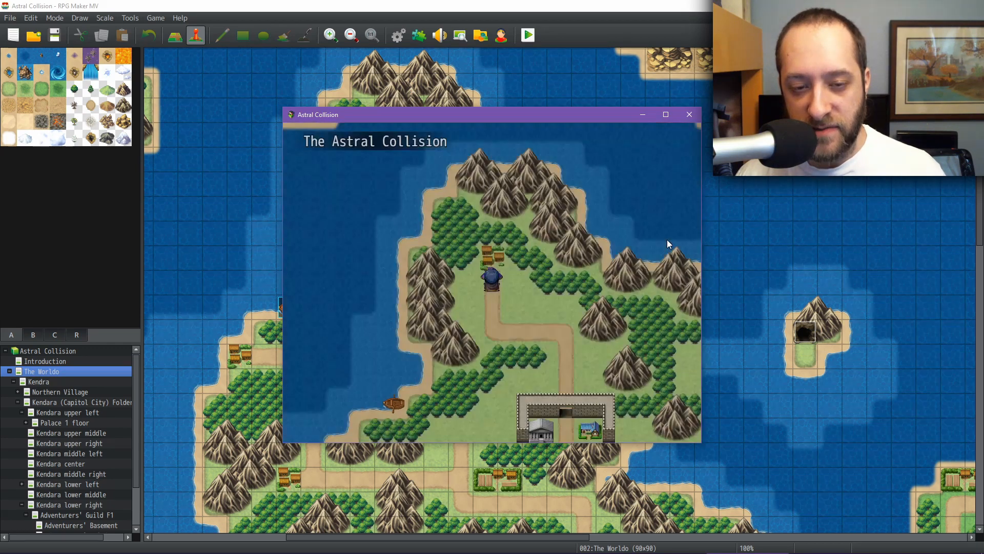
Step: Walk the party north into the Village of Calinden
{"action": "key", "text": "Up"}
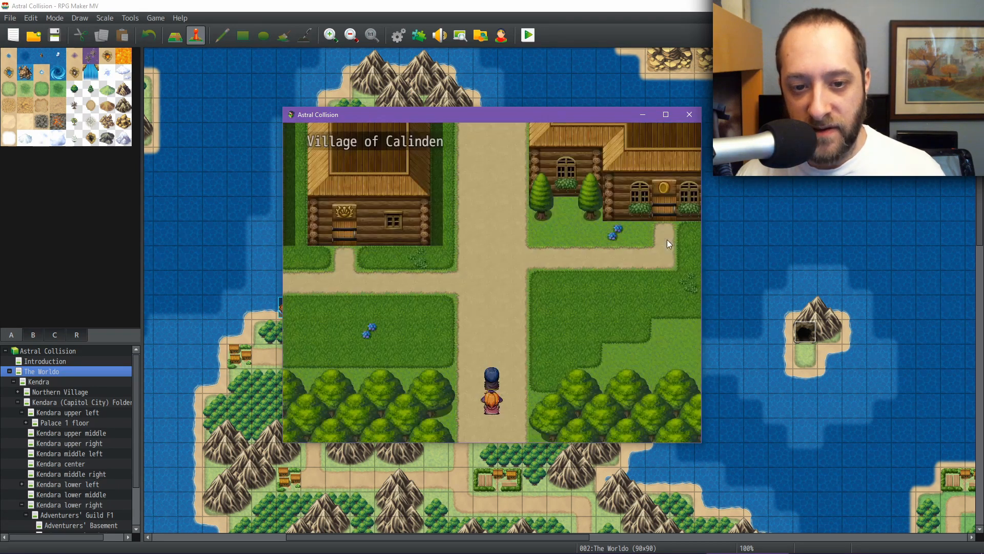
{"action": "key", "text": "Up"}
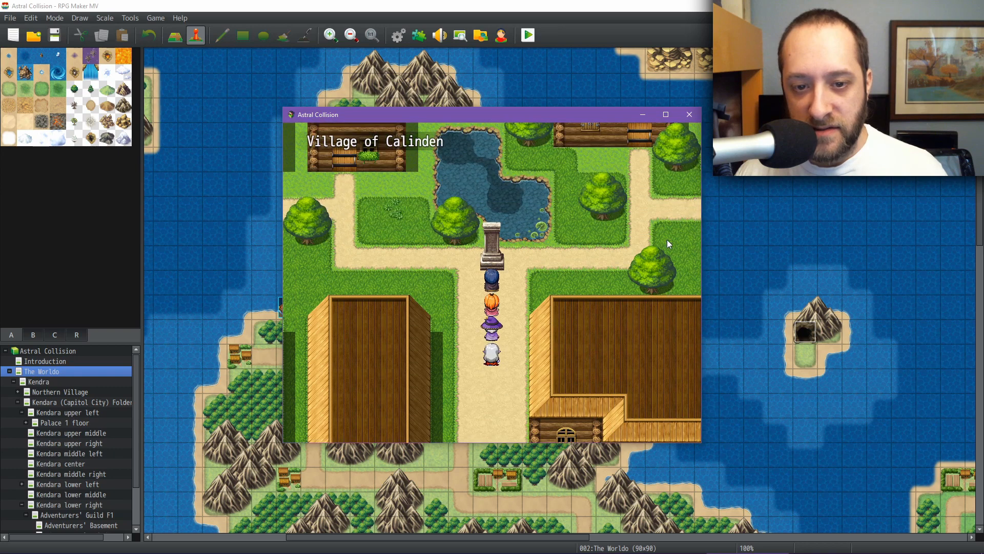
{"action": "key", "text": "Return"}
{"action": "key", "text": "Return"}
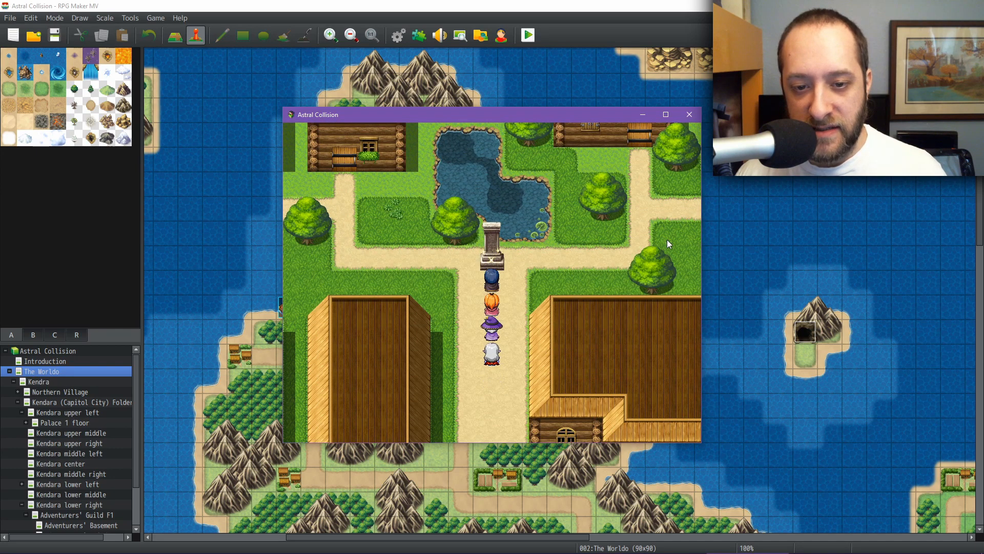
Step: Open the equip screen and cycle through each party member's starting weapon and armor
{"action": "key", "text": "Down"}
{"action": "key", "text": "Escape"}
{"action": "key", "text": "Down"}
{"action": "key", "text": "Down"}
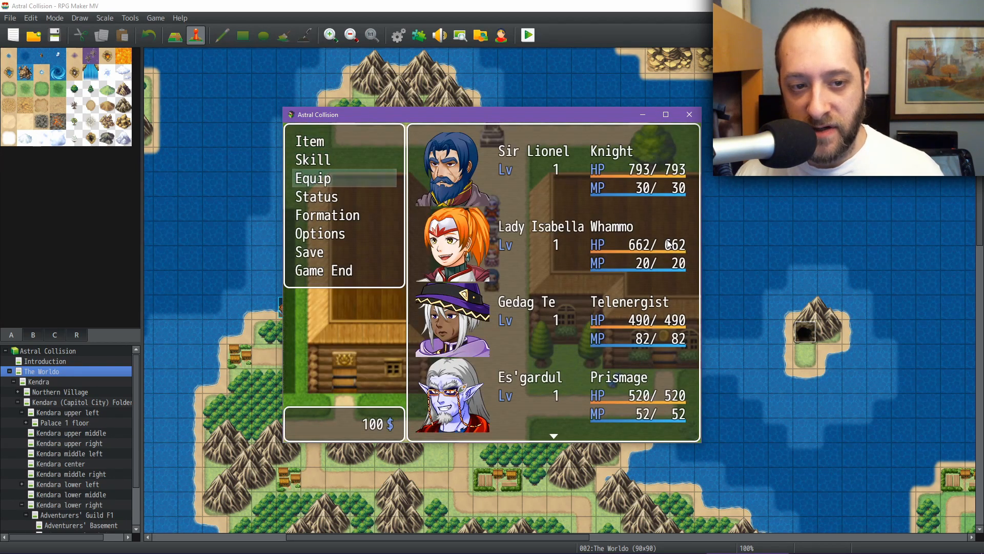
{"action": "key", "text": "Return"}
{"action": "key", "text": "Return"}
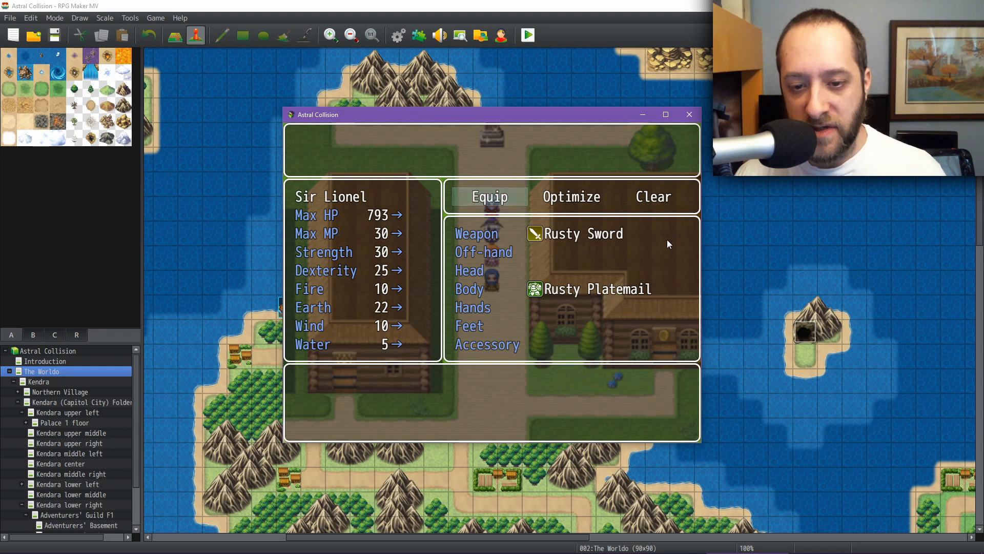
{"action": "key", "text": "Page_Down"}
{"action": "key", "text": "Page_Down"}
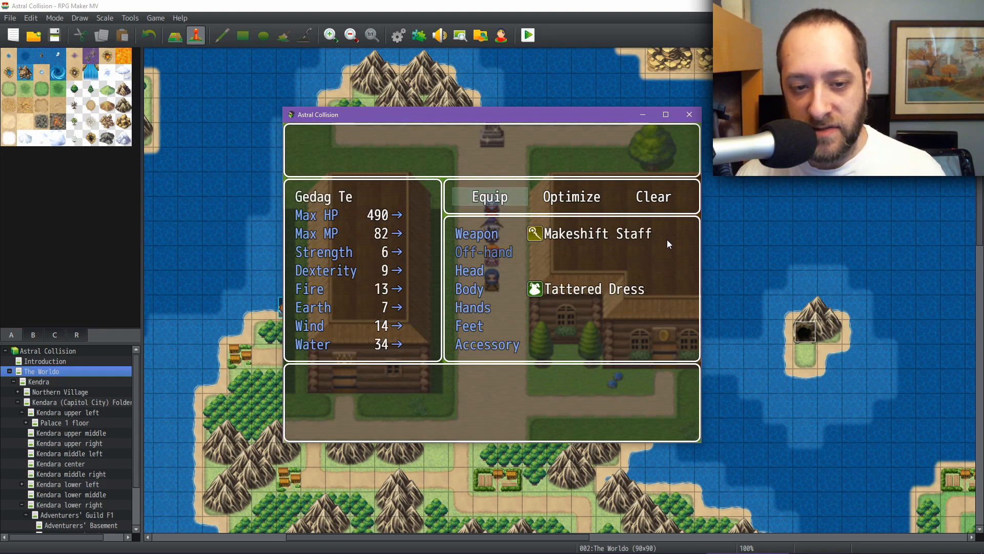
{"action": "key", "text": "Page_Down"}
{"action": "key", "text": "Page_Down"}
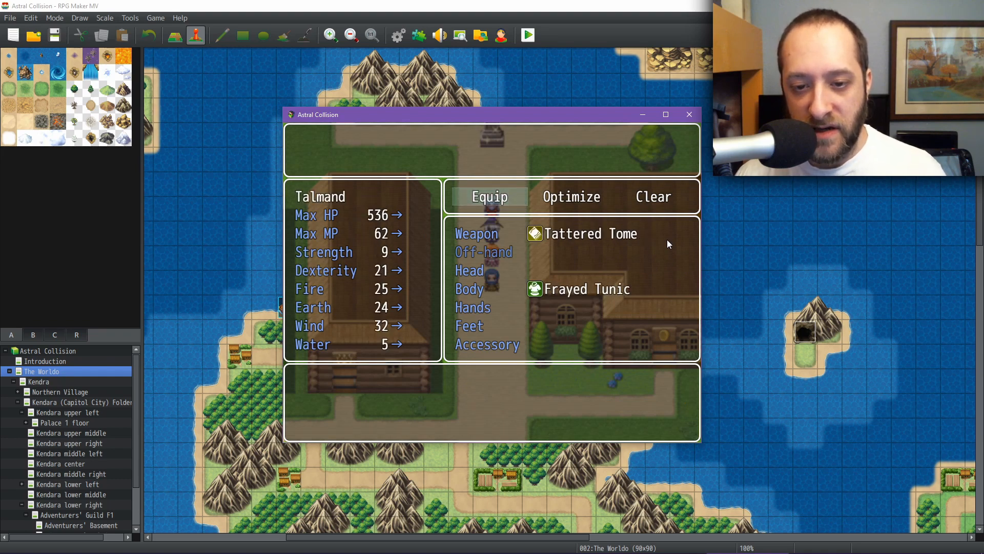
{"action": "key", "text": "Page_Down"}
{"action": "key", "text": "Page_Down"}
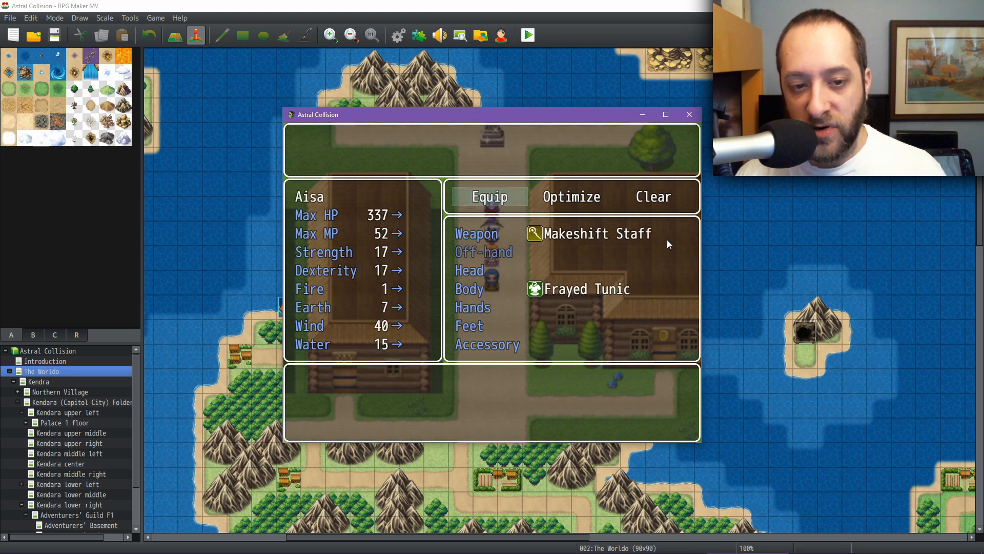
{"action": "key", "text": "Page_Down"}
{"action": "key", "text": "Page_Down"}
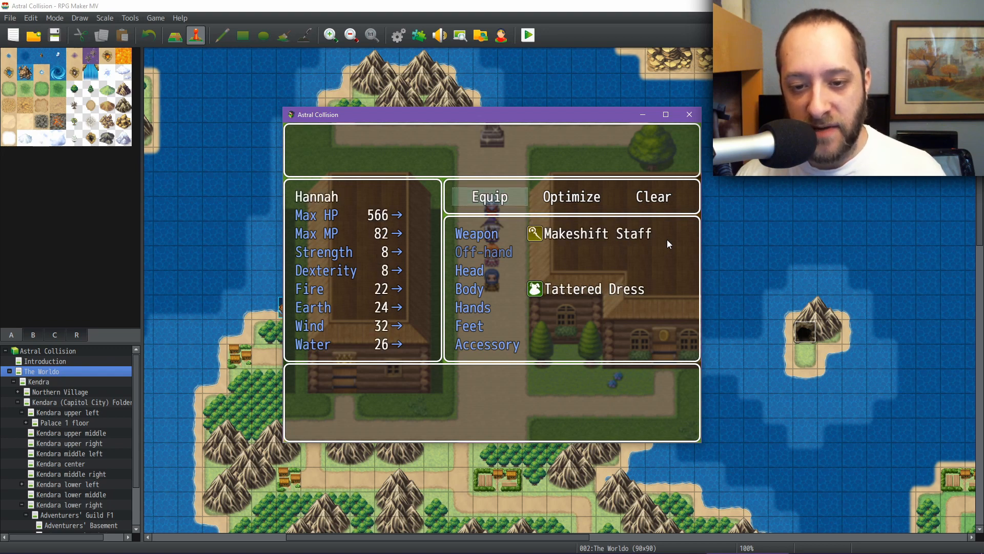
{"action": "key", "text": "Page_Down"}
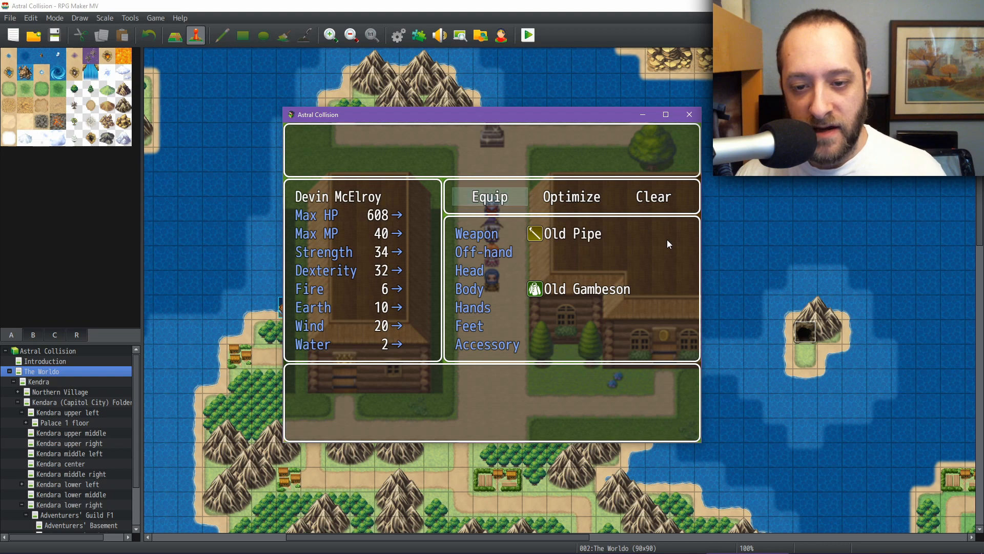
Step: Read the Old Pipe and Rusty Dagger weapon descriptions, cycle back to Sir Lionel, and leave the equip screen
{"action": "key", "text": "Return"}
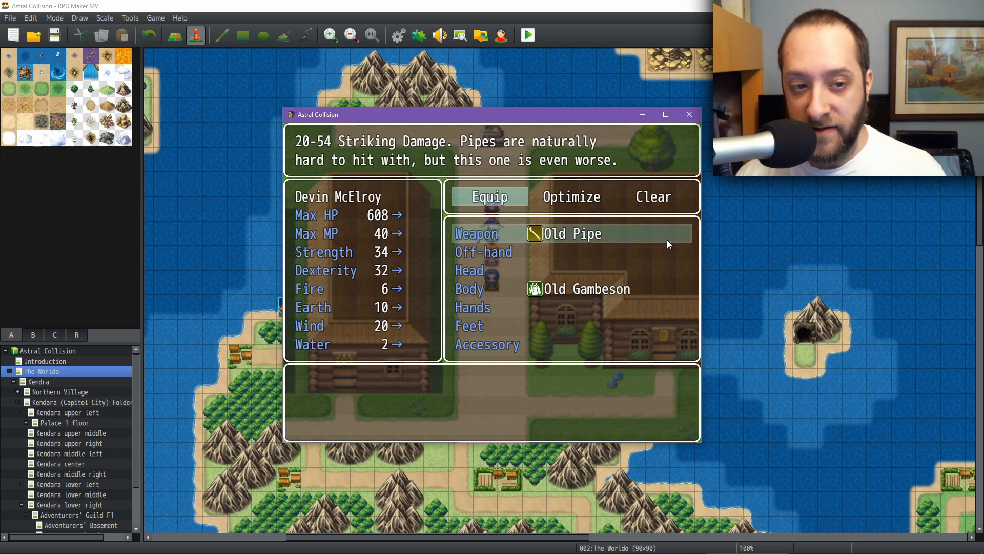
{"action": "key", "text": "Escape"}
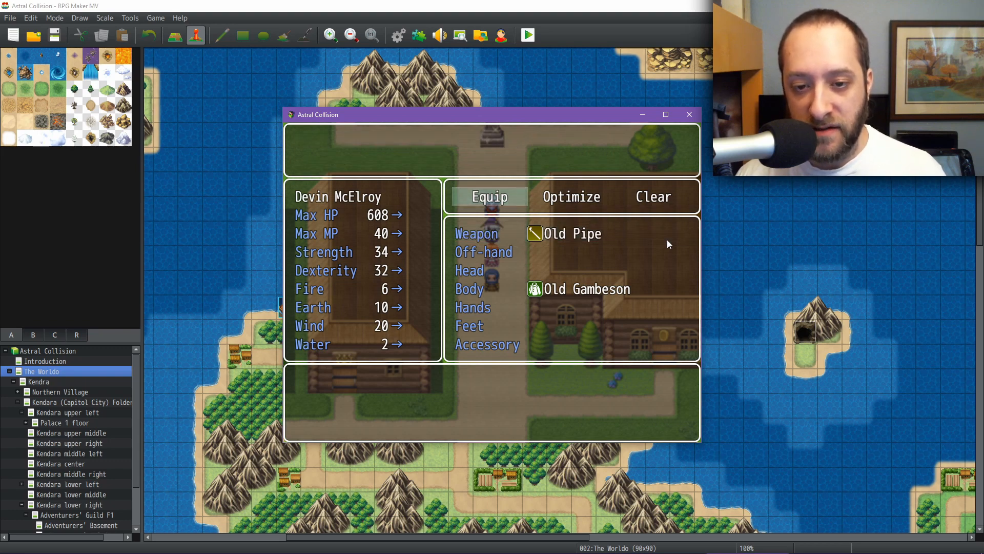
{"action": "key", "text": "w"}
{"action": "key", "text": "Return"}
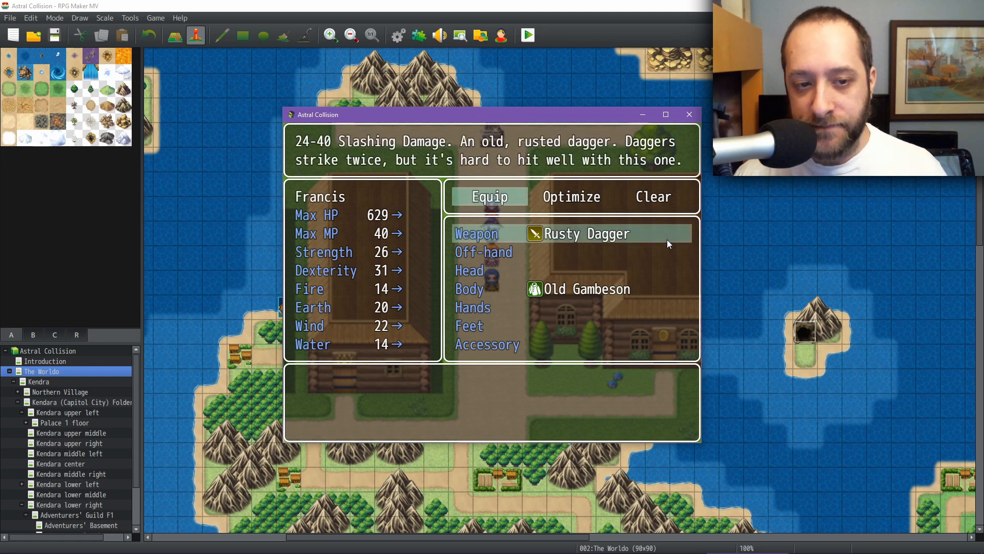
{"action": "key", "text": "Escape"}
{"action": "key", "text": "w"}
{"action": "key", "text": "w"}
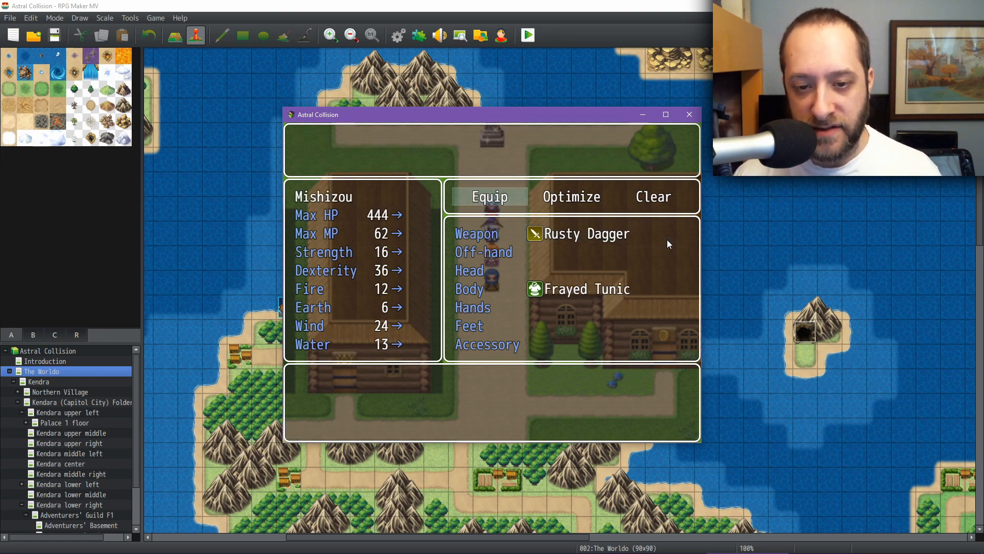
{"action": "key", "text": "w"}
{"action": "key", "text": "w"}
{"action": "key", "text": "w"}
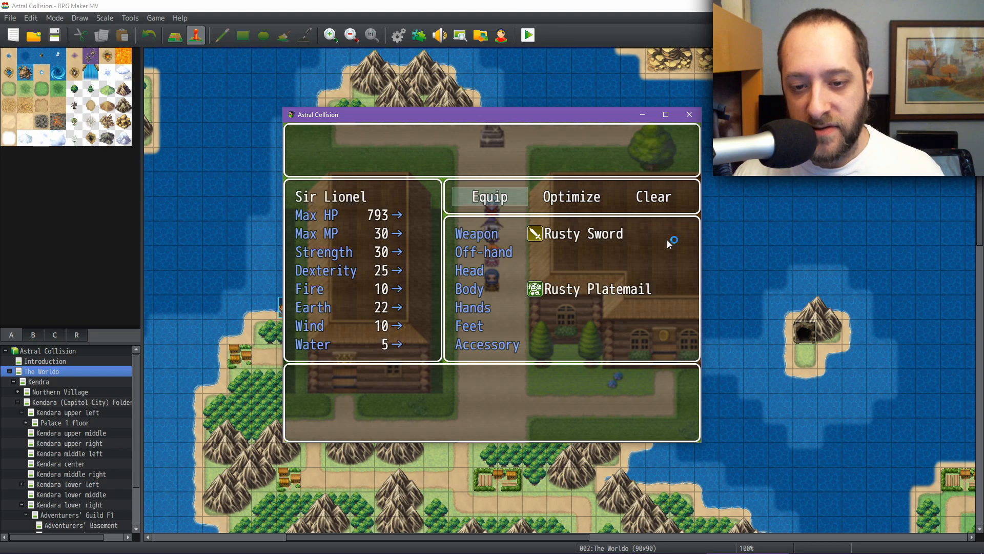
{"action": "key", "text": "w"}
{"action": "key", "text": "Escape"}
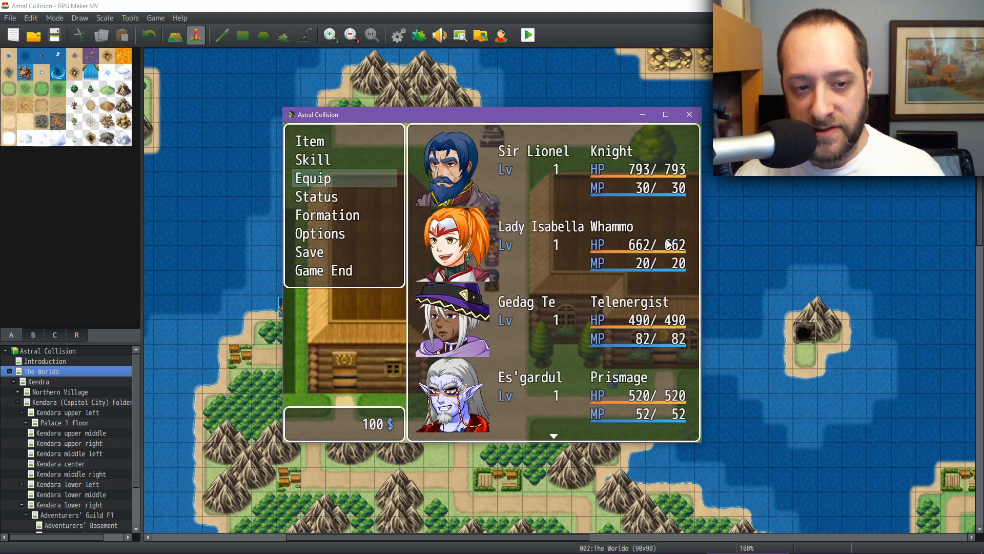
Step: Open Formation and swap Jennifer into the party's second slot
{"action": "key", "text": "Down"}
{"action": "key", "text": "Down"}
{"action": "key", "text": "Return"}
{"action": "key", "text": "Down"}
{"action": "key", "text": "Down"}
{"action": "key", "text": "Down"}
{"action": "key", "text": "Down"}
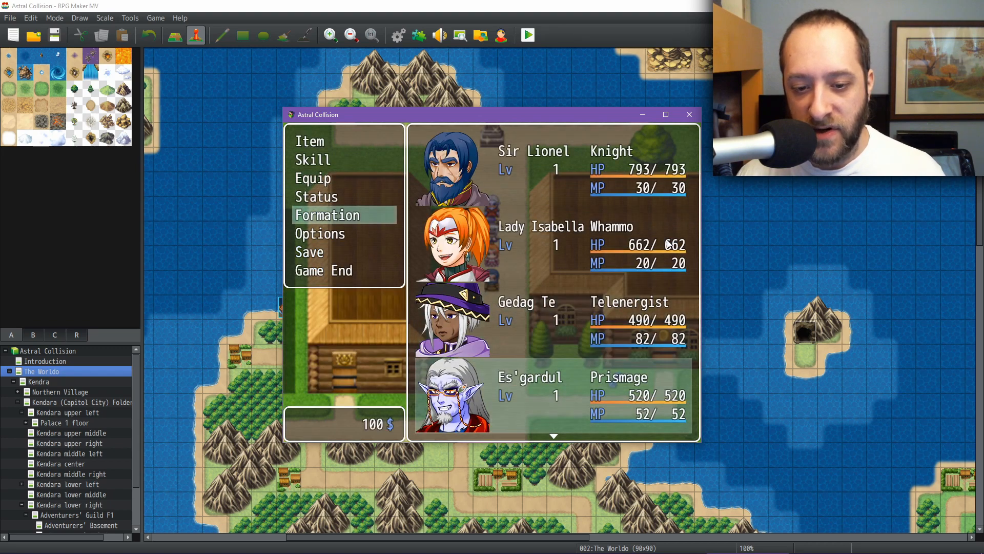
{"action": "key", "text": "Down"}
{"action": "key", "text": "Down"}
{"action": "key", "text": "Down"}
{"action": "key", "text": "Down"}
{"action": "key", "text": "Down"}
{"action": "key", "text": "Up"}
{"action": "key", "text": "Up"}
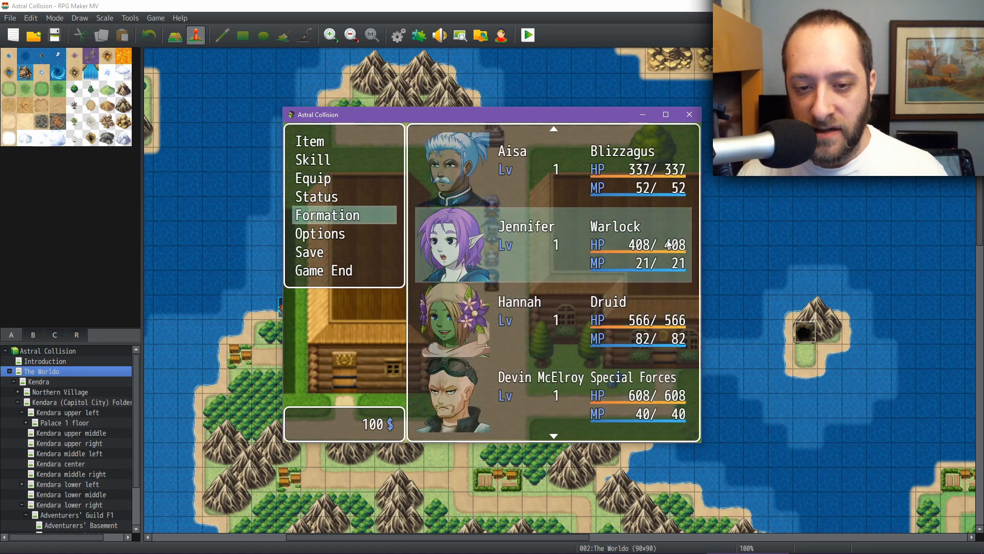
{"action": "key", "text": "Return"}
{"action": "key", "text": "Up"}
{"action": "key", "text": "Up"}
{"action": "key", "text": "Up"}
{"action": "key", "text": "Up"}
{"action": "key", "text": "Up"}
{"action": "key", "text": "Up"}
{"action": "key", "text": "Up"}
{"action": "key", "text": "Up"}
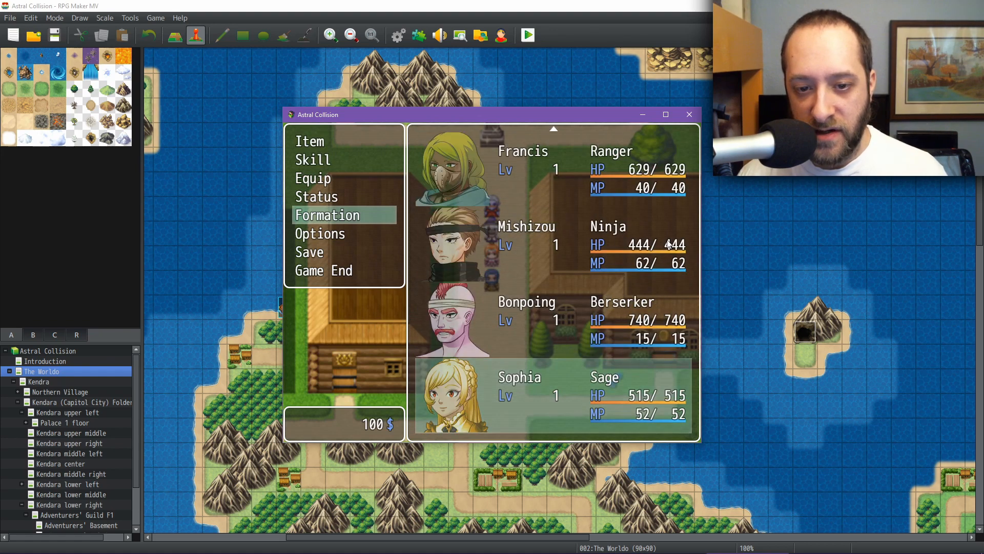
{"action": "key", "text": "Down"}
Step: Swap Gedag Te with Francis in the party formation
{"action": "key", "text": "Down"}
{"action": "key", "text": "Return"}
{"action": "key", "text": "Down"}
{"action": "key", "text": "Return"}
{"action": "key", "text": "Down"}
{"action": "key", "text": "Down"}
{"action": "key", "text": "Down"}
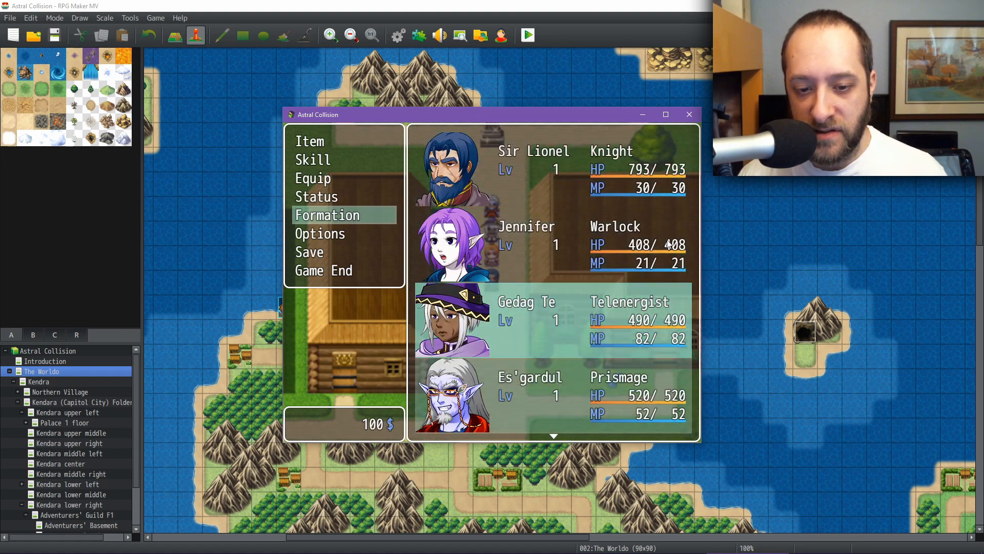
{"action": "key", "text": "Down"}
{"action": "key", "text": "Down"}
{"action": "key", "text": "Down"}
{"action": "key", "text": "Down"}
{"action": "key", "text": "Down"}
{"action": "key", "text": "Down"}
{"action": "key", "text": "Up"}
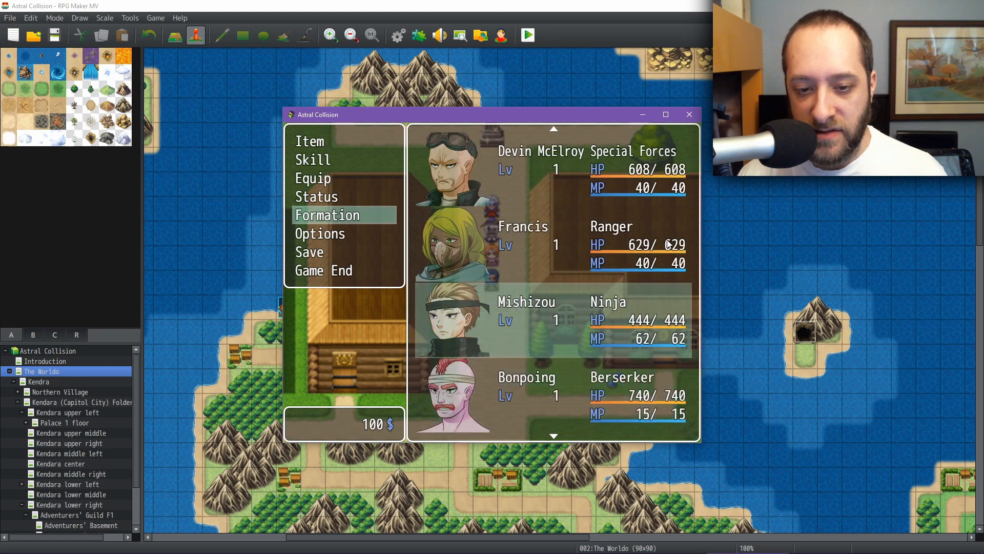
{"action": "key", "text": "Up"}
{"action": "key", "text": "Return"}
{"action": "key", "text": "Down"}
{"action": "key", "text": "Down"}
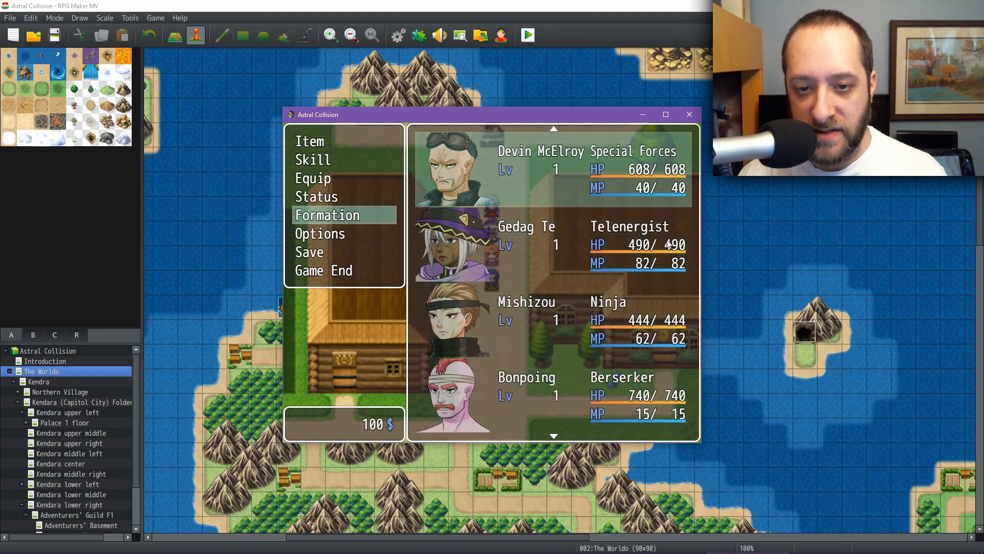
Step: Swap Bonpoing into the party's fourth slot in place of Es'gardul and close the menu
{"action": "key", "text": "Down"}
{"action": "key", "text": "Down"}
{"action": "key", "text": "Up"}
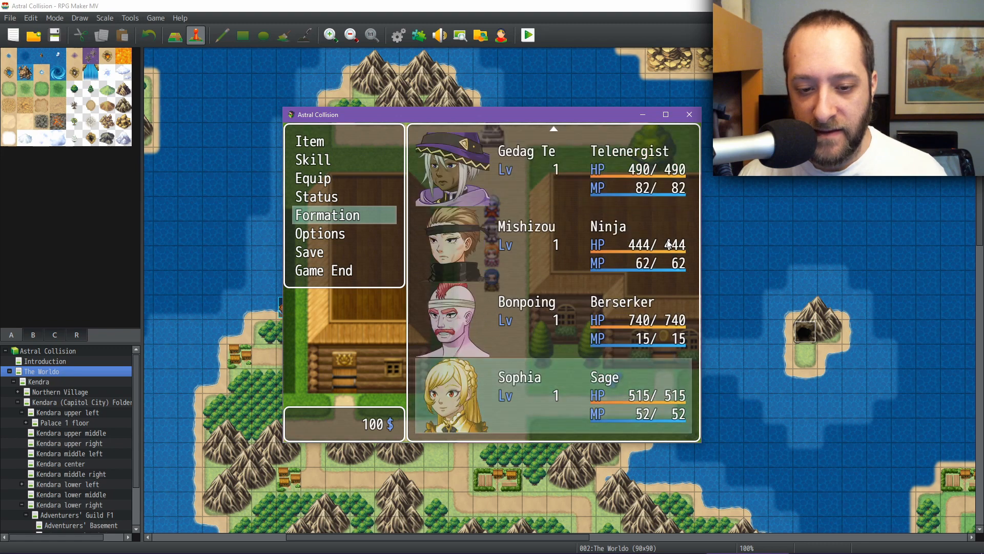
{"action": "key", "text": "Up"}
{"action": "key", "text": "Return"}
{"action": "key", "text": "Up"}
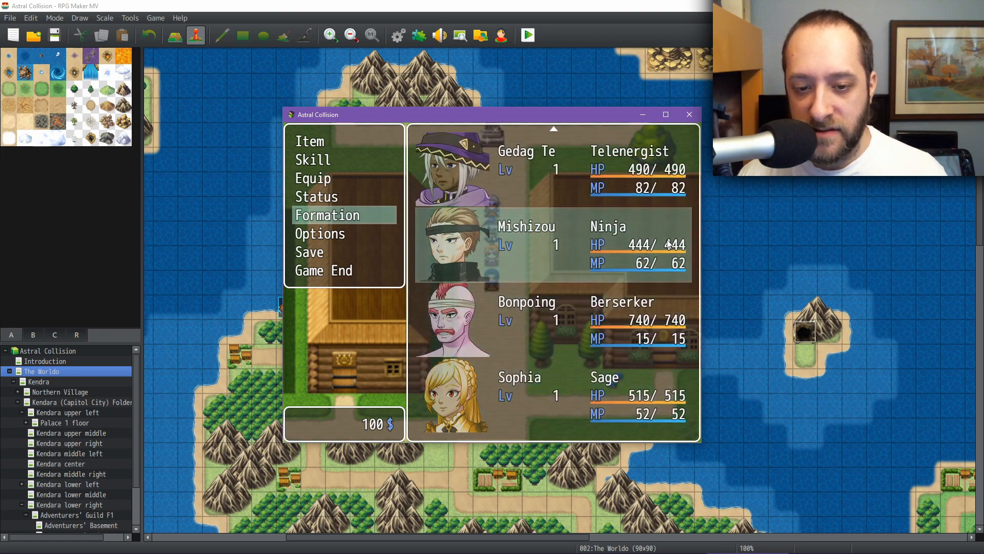
{"action": "key", "text": "Up"}
{"action": "key", "text": "Up"}
{"action": "key", "text": "Up"}
{"action": "key", "text": "Up"}
{"action": "key", "text": "Up"}
{"action": "key", "text": "Up"}
{"action": "key", "text": "Up"}
{"action": "key", "text": "Up"}
{"action": "key", "text": "Up"}
{"action": "key", "text": "Up"}
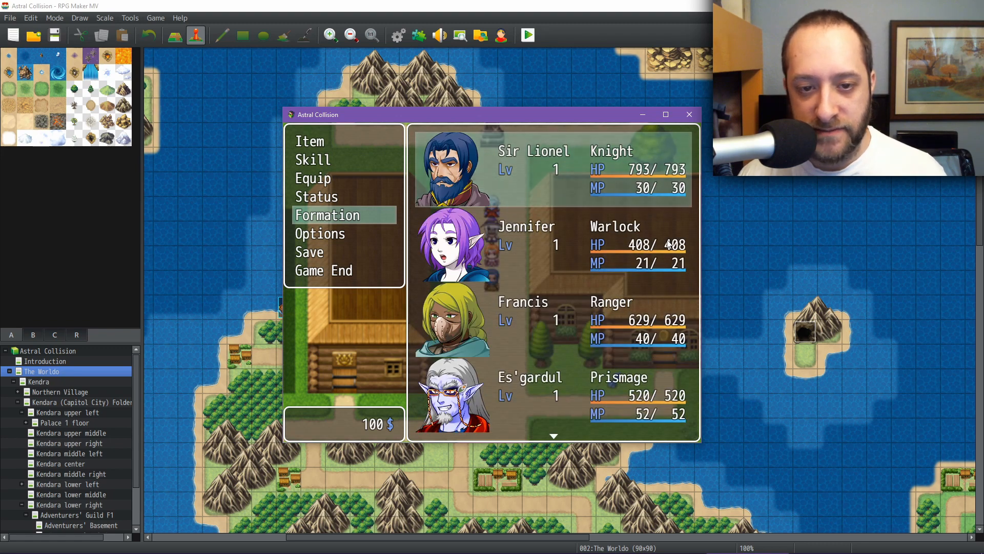
{"action": "key", "text": "Down"}
{"action": "key", "text": "Down"}
{"action": "key", "text": "Return"}
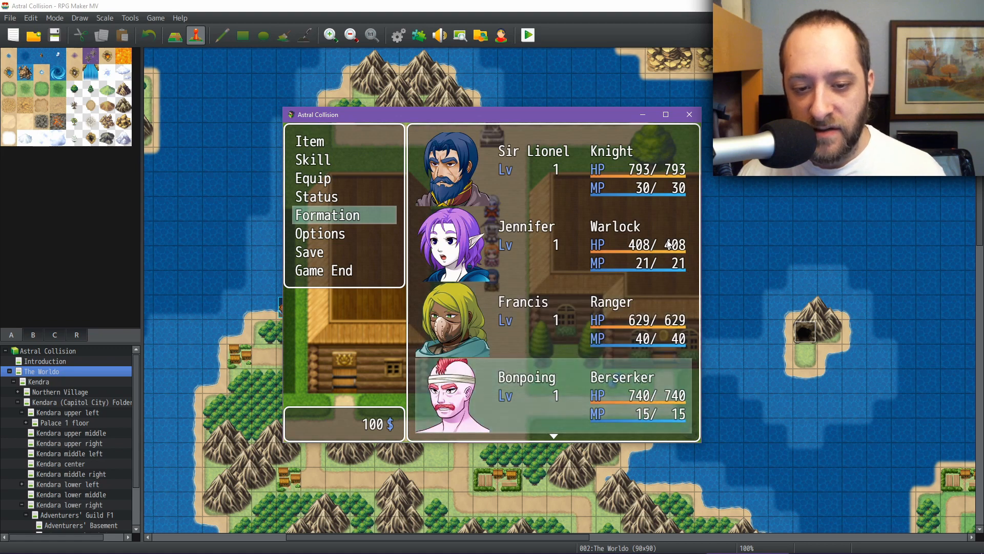
{"action": "key", "text": "Escape"}
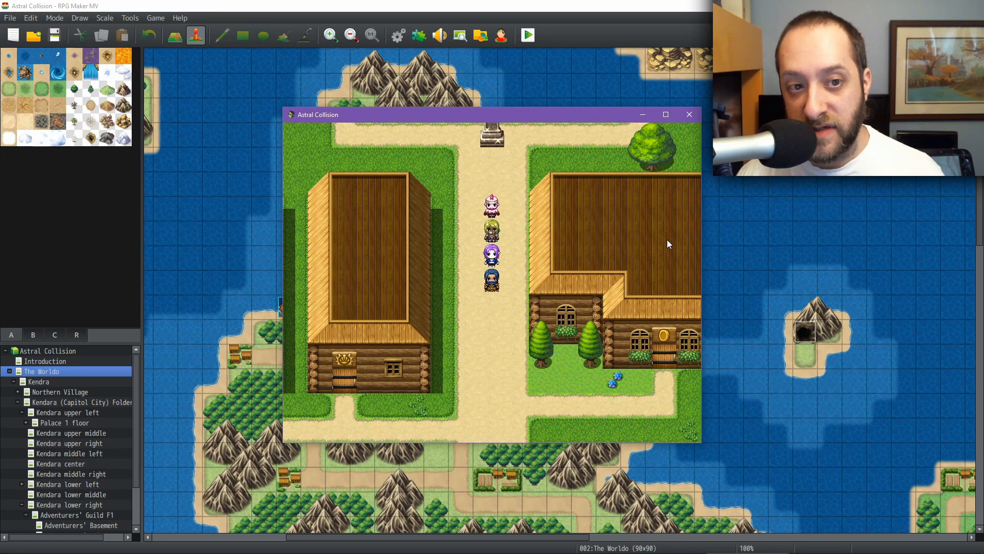
Step: Walk the party out of the village onto the world map until a battle starts
{"action": "key", "text": "Down"}
{"action": "key", "text": "Down"}
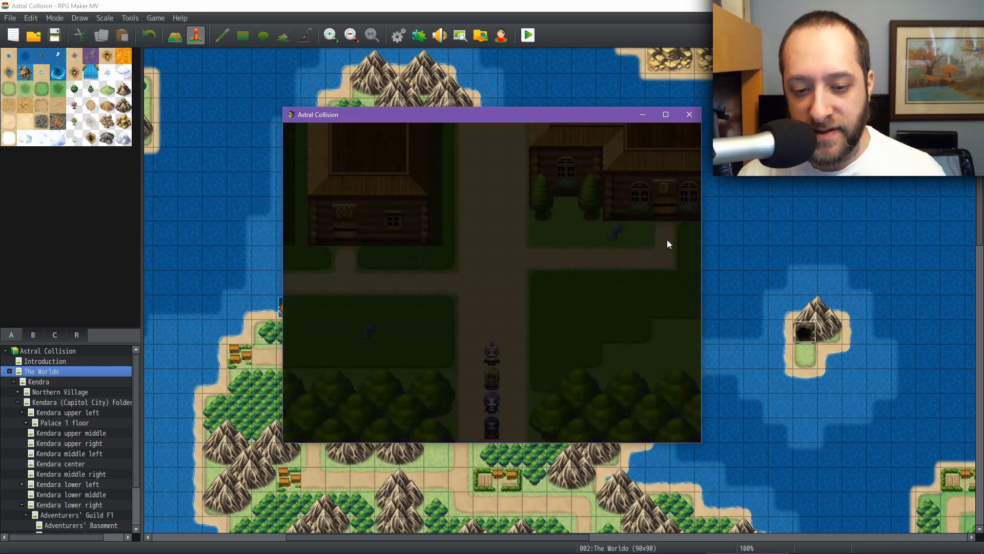
{"action": "key", "text": "Down"}
{"action": "key", "text": "Left"}
{"action": "key", "text": "Right"}
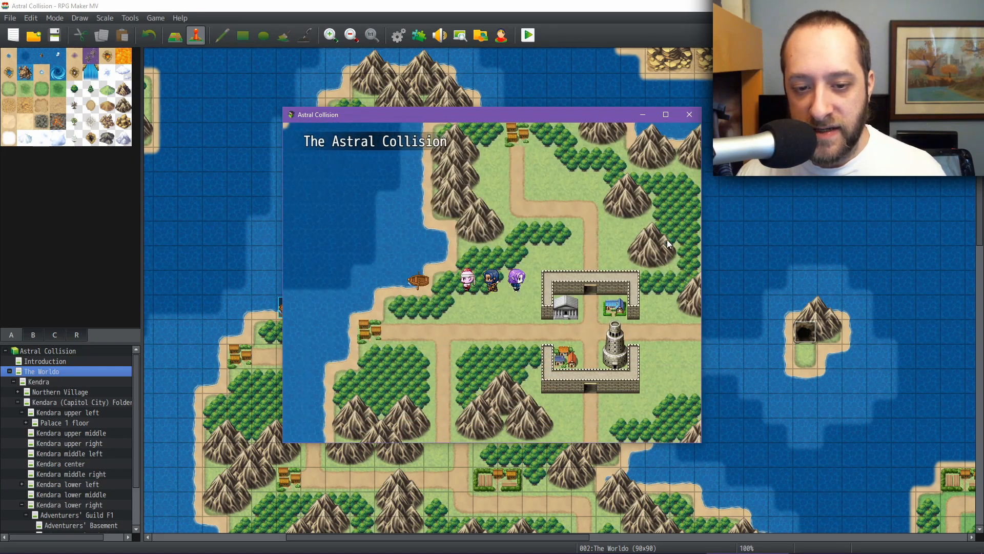
{"action": "key", "text": "Right"}
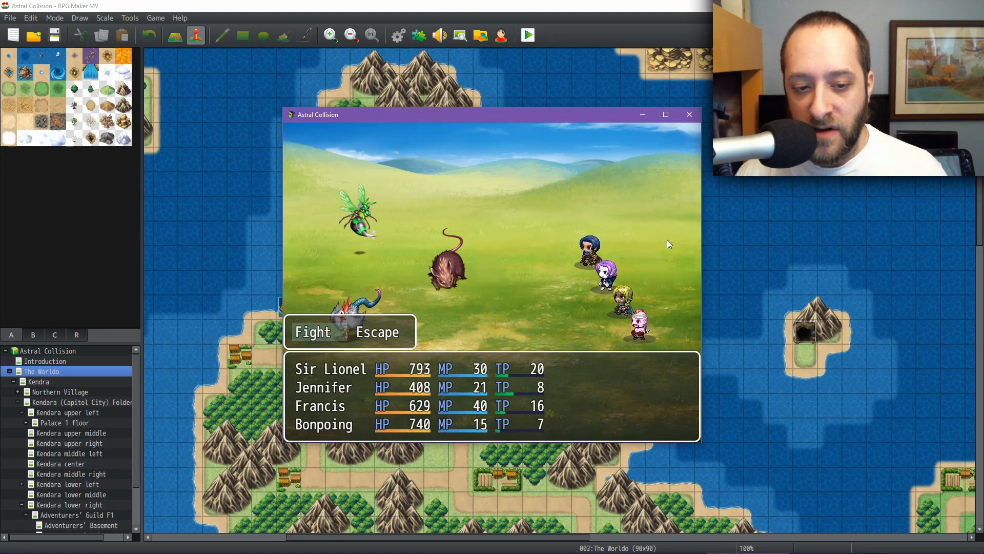
Step: Open Sir Lionel's skills in battle and compare the Guarding Strike and Fierce Thrust descriptions
{"action": "key", "text": "Return"}
{"action": "key", "text": "Right"}
{"action": "key", "text": "Return"}
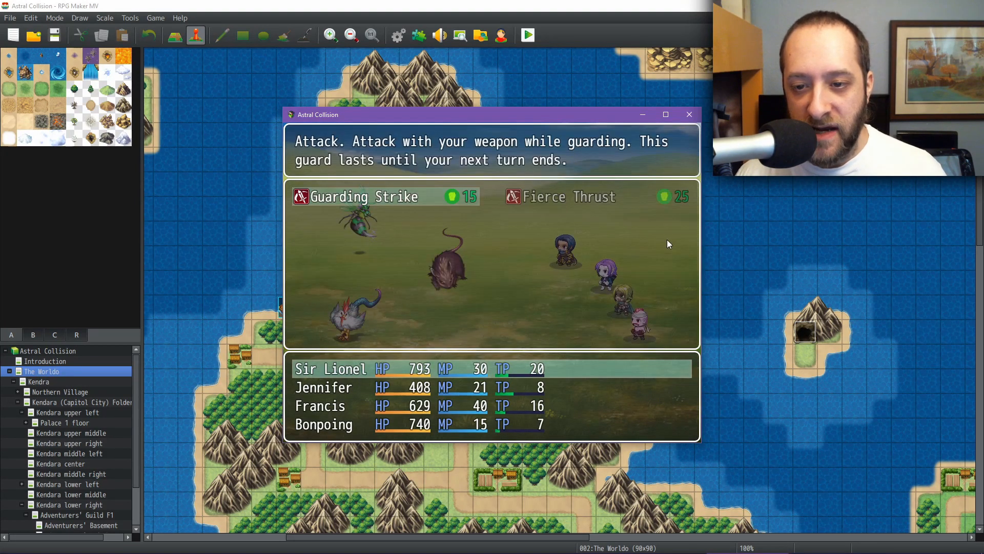
{"action": "key", "text": "Right"}
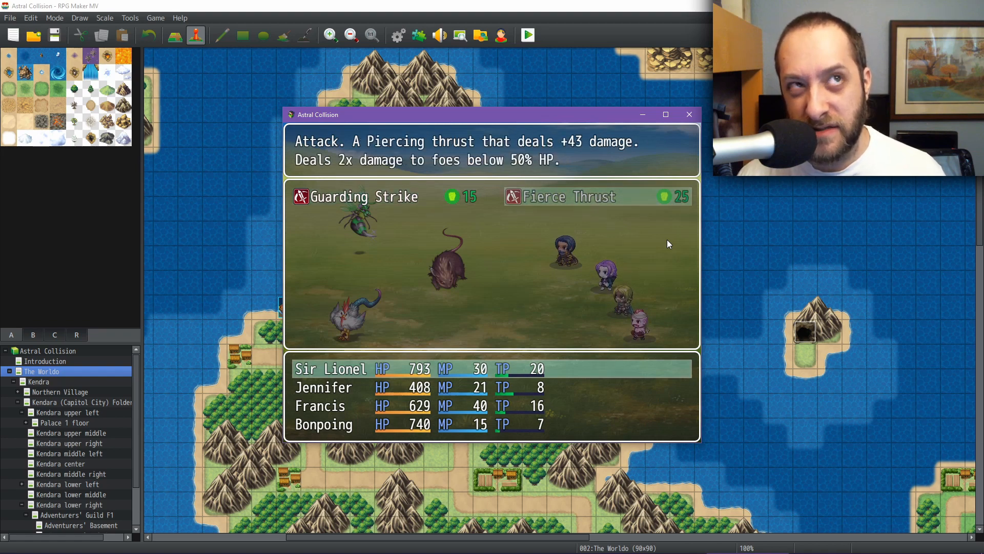
{"action": "key", "text": "Left"}
{"action": "key", "text": "Right"}
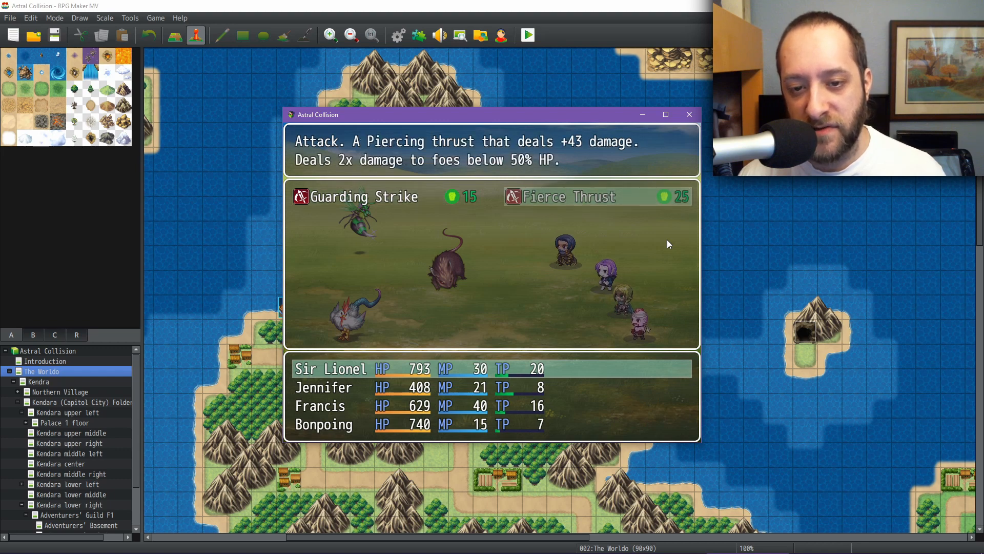
{"action": "key", "text": "Left"}
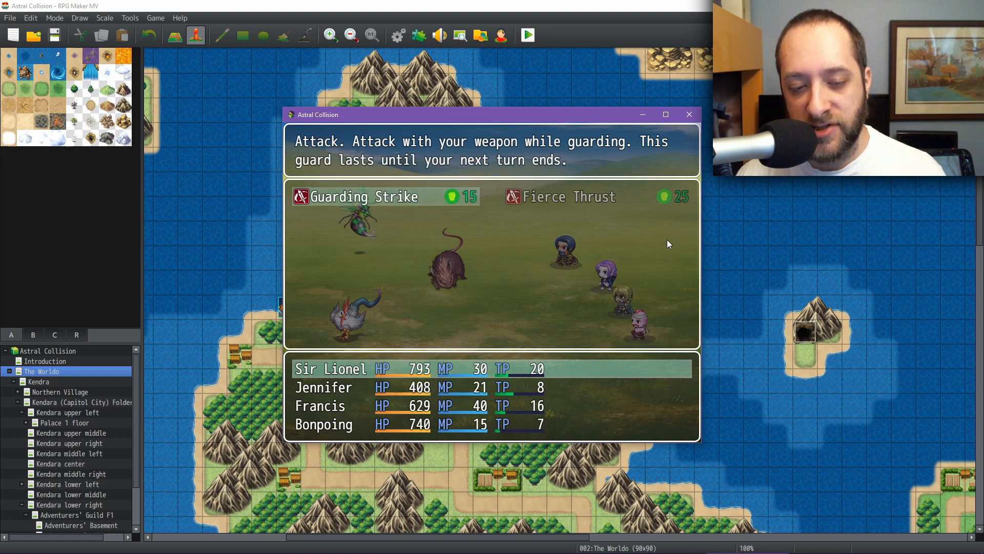
Step: Have Sir Lionel use Guarding Strike on the Giant Rat
{"action": "key", "text": "Return"}
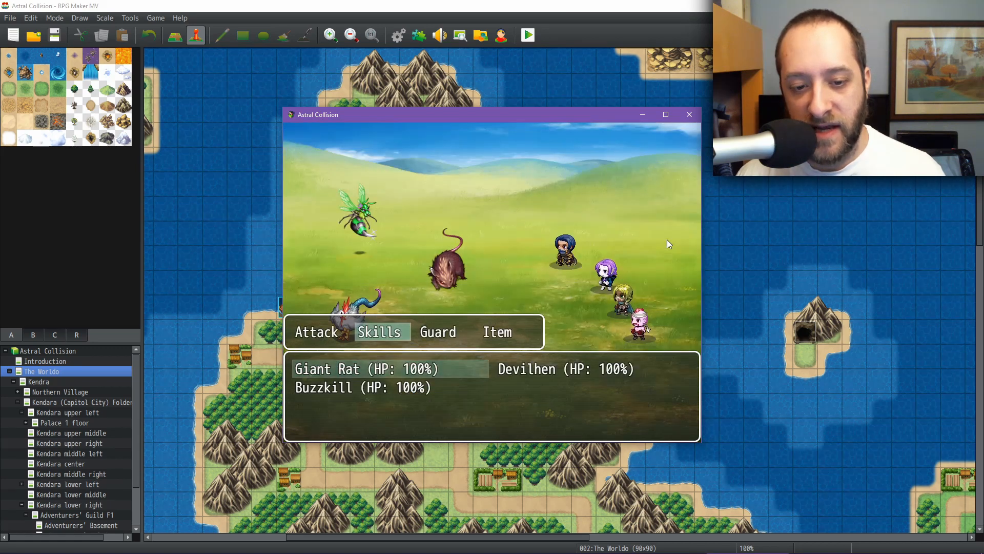
{"action": "key", "text": "Right"}
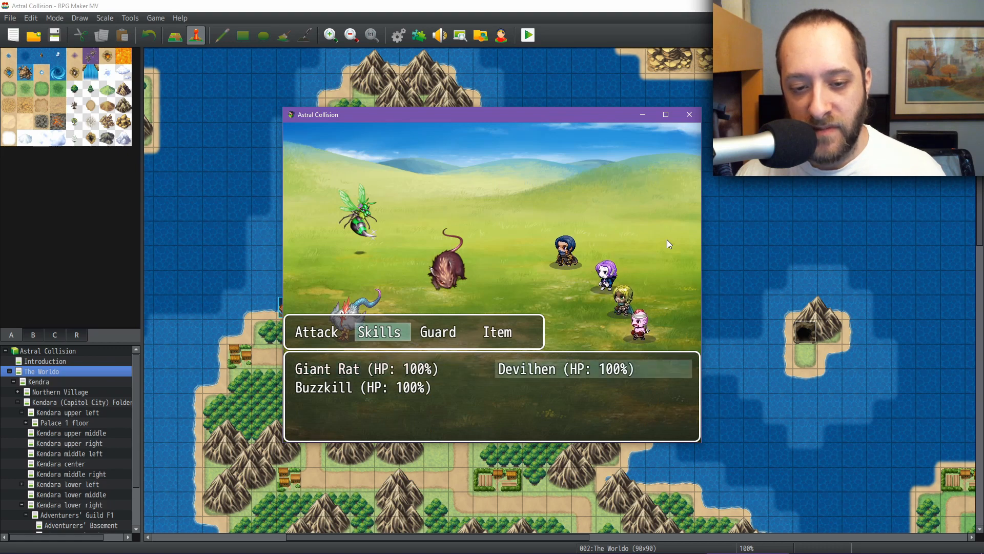
{"action": "key", "text": "Left"}
{"action": "key", "text": "Down"}
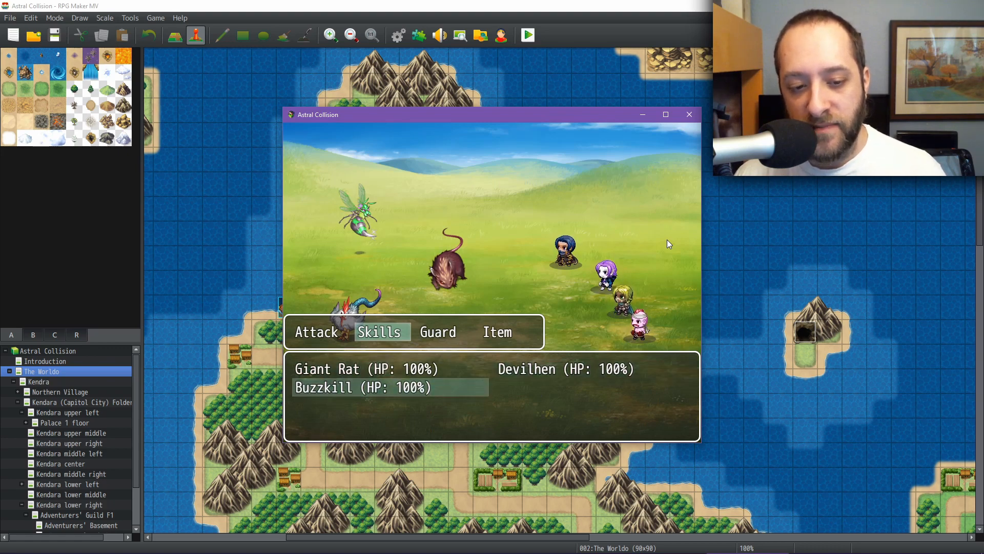
{"action": "key", "text": "Up"}
{"action": "key", "text": "Return"}
Step: Open Jennifer's skills and read the Draining Dark description
{"action": "key", "text": "Right"}
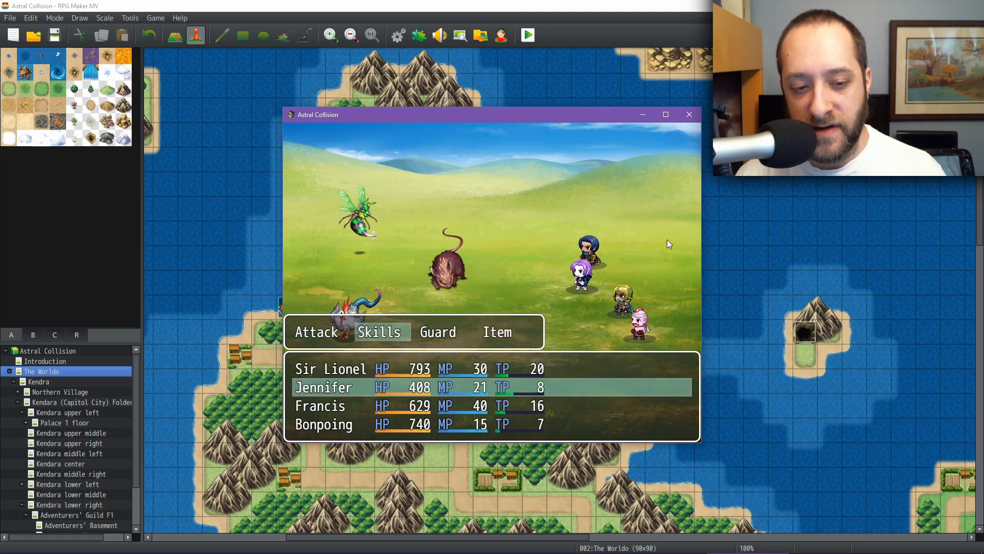
{"action": "key", "text": "Return"}
{"action": "key", "text": "Right"}
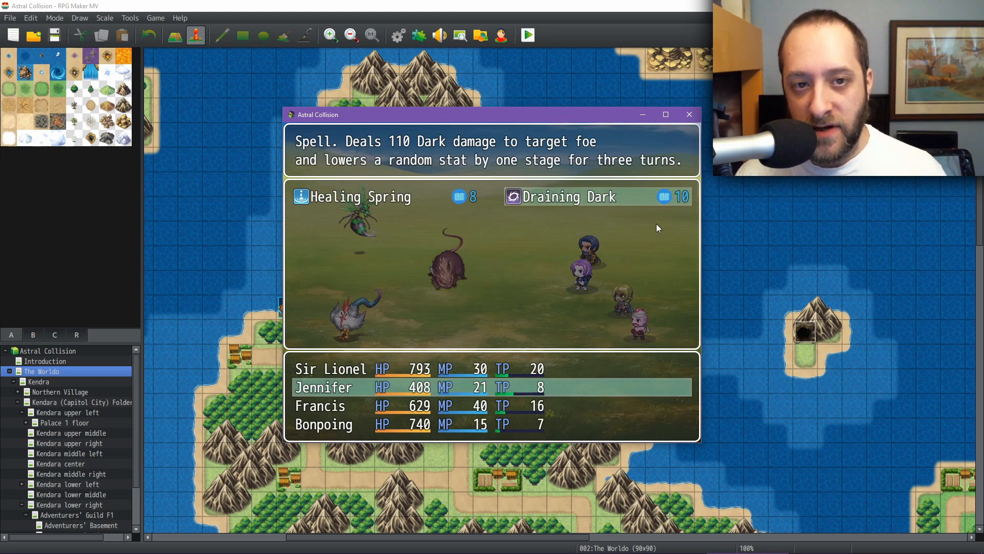
Step: Open the database's Enemies list and review the Giant Rat, Giant Bat and Harrower entries
{"action": "left_click", "coordinate": [399, 35]}
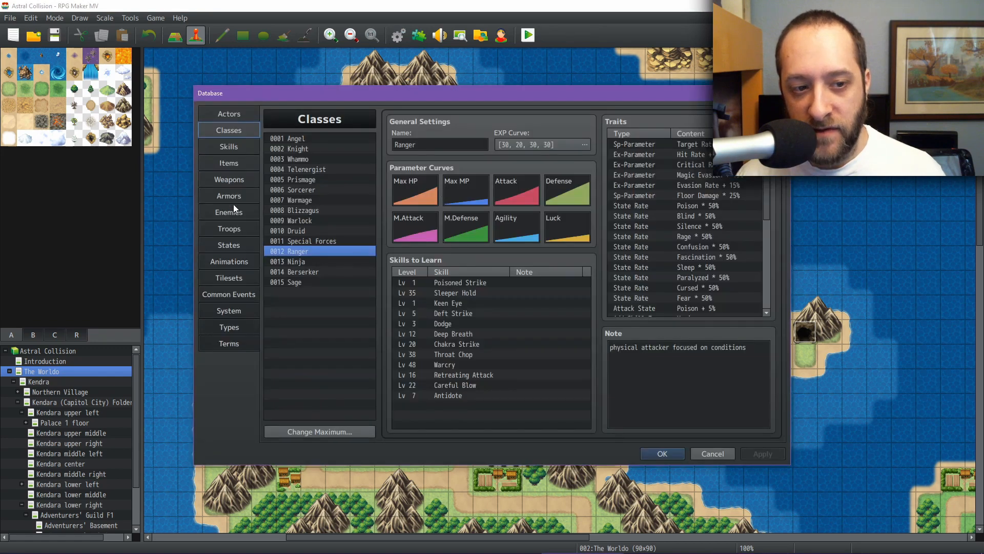
{"action": "left_click", "coordinate": [230, 210]}
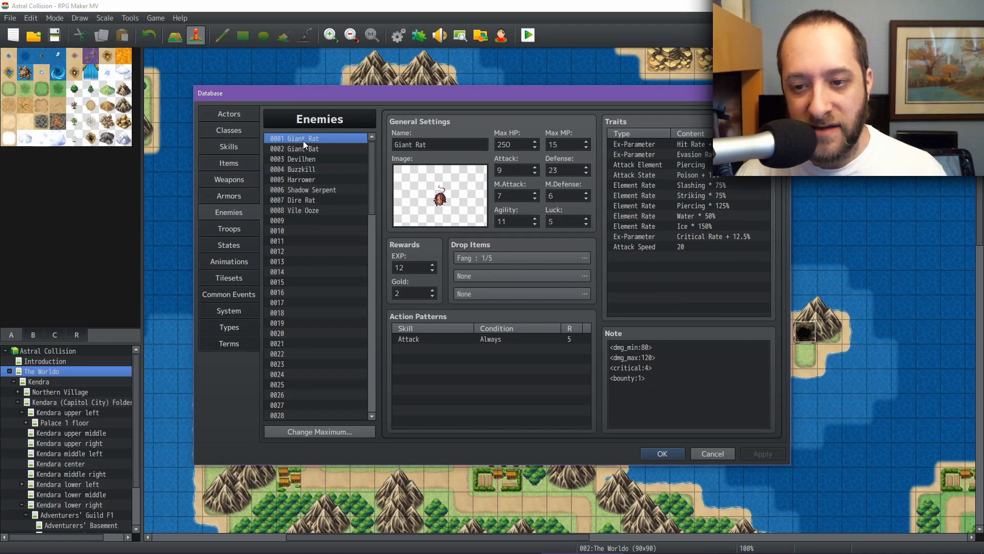
{"action": "key", "text": "Down"}
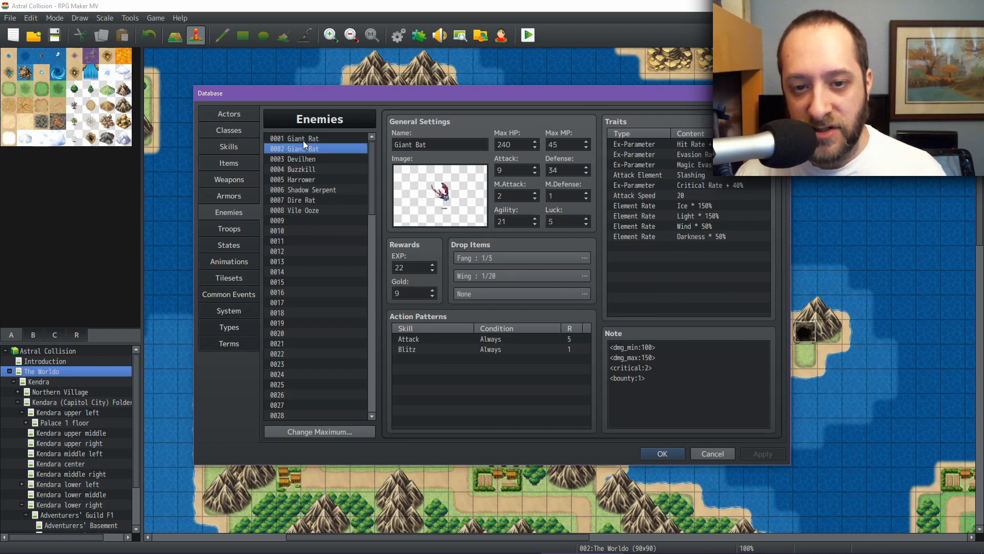
{"action": "key", "text": "Down"}
{"action": "key", "text": "Down"}
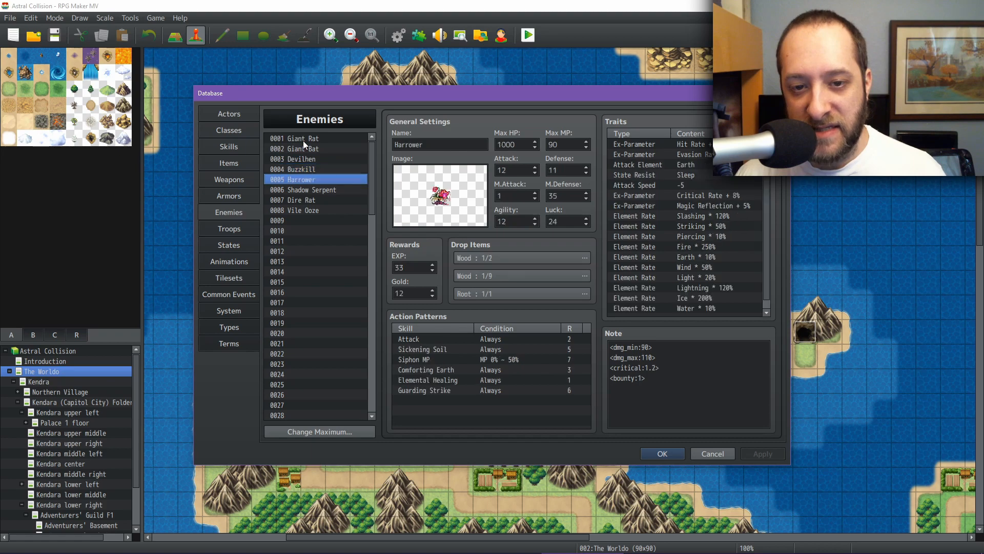
{"action": "key", "text": "Down"}
{"action": "key", "text": "Down"}
{"action": "key", "text": "Up"}
{"action": "key", "text": "Up"}
{"action": "key", "text": "Up"}
{"action": "key", "text": "Up"}
{"action": "key", "text": "Up"}
{"action": "key", "text": "Up"}
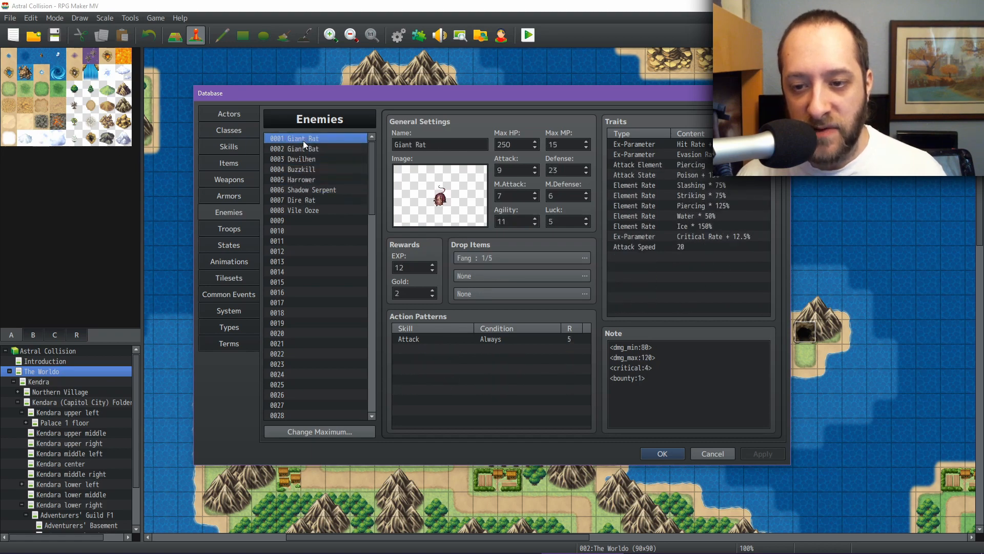
Step: Return to the game window and have Jennifer cast Draining Dark on the Devilhen
{"action": "mouse_move", "coordinate": [592, 547]}
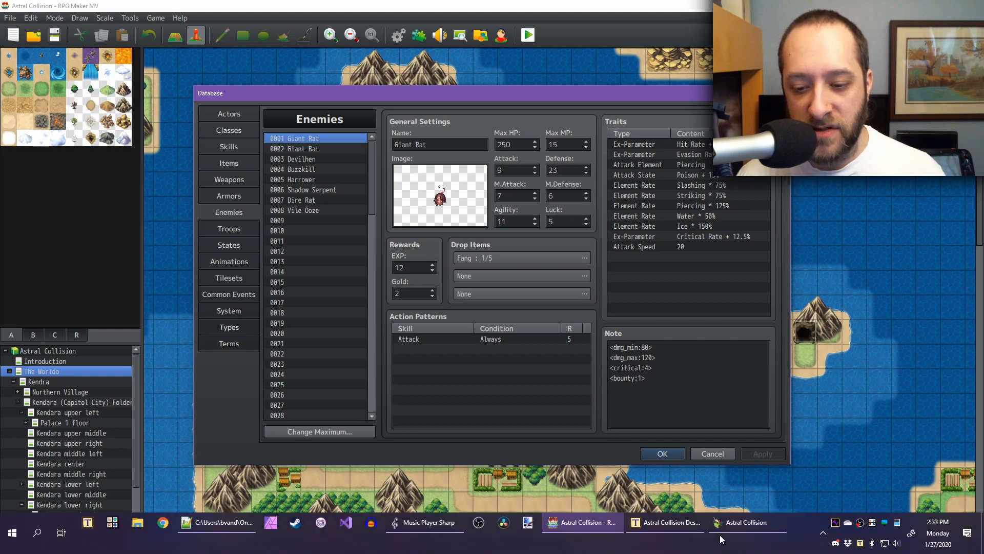
{"action": "left_click", "coordinate": [748, 534]}
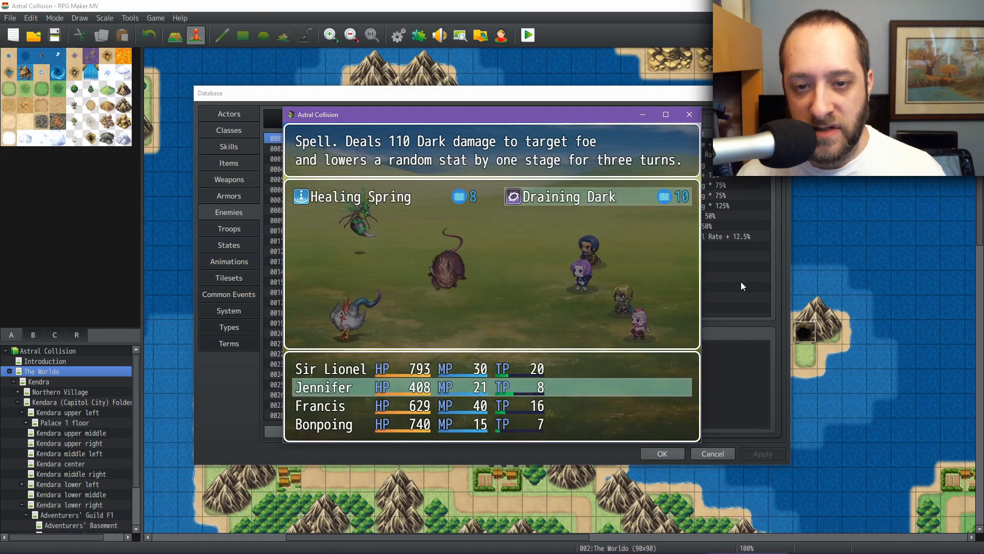
{"action": "key", "text": "Return"}
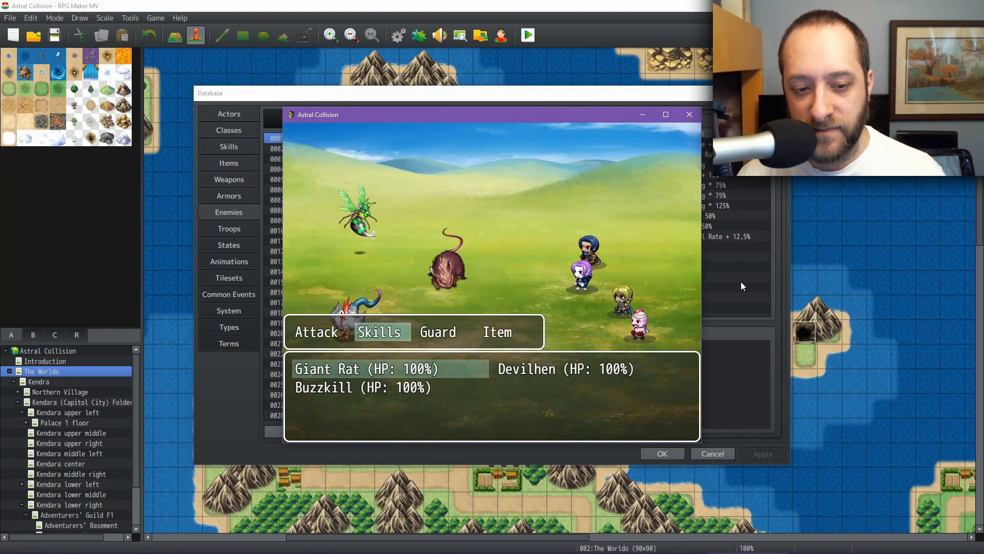
{"action": "key", "text": "Right"}
{"action": "key", "text": "Right"}
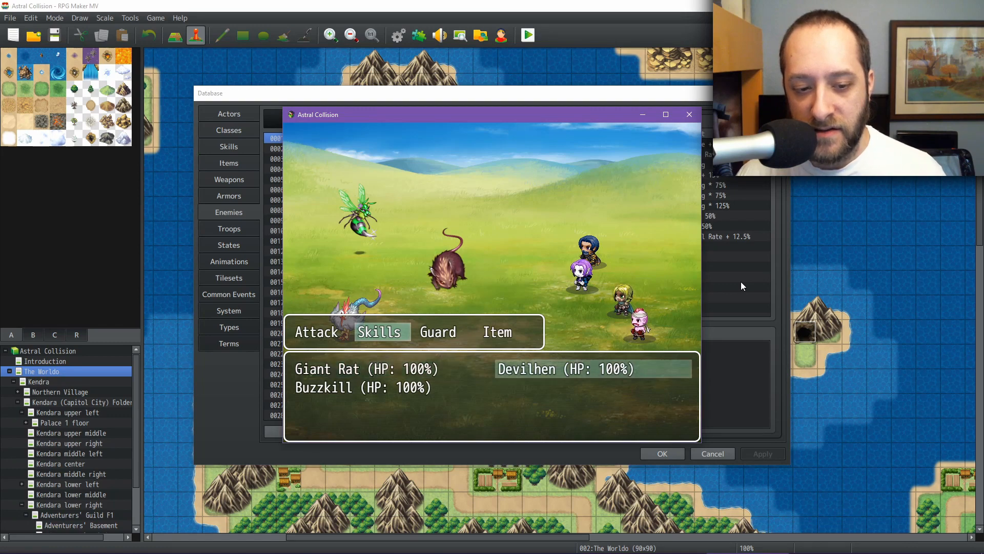
{"action": "key", "text": "Return"}
Step: Open Francis's skills, compare Keen Eye with Poisoned Strike, and use Keen Eye
{"action": "key", "text": "Right"}
{"action": "key", "text": "Return"}
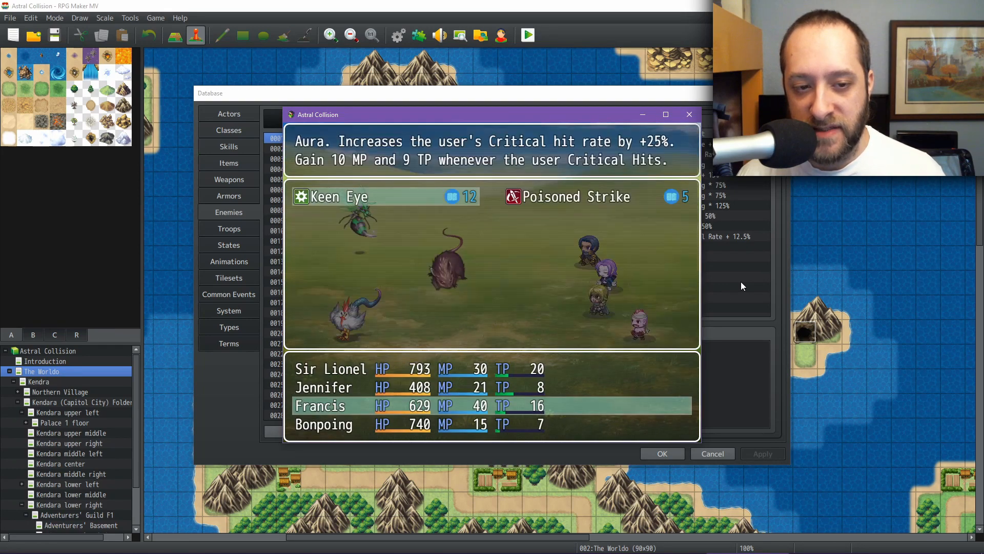
{"action": "key", "text": "Right"}
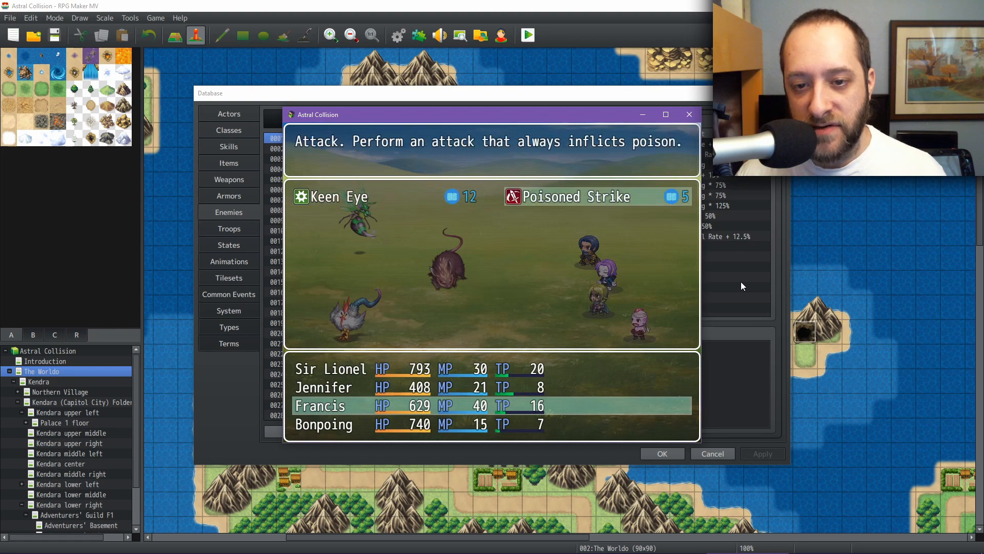
{"action": "key", "text": "Left"}
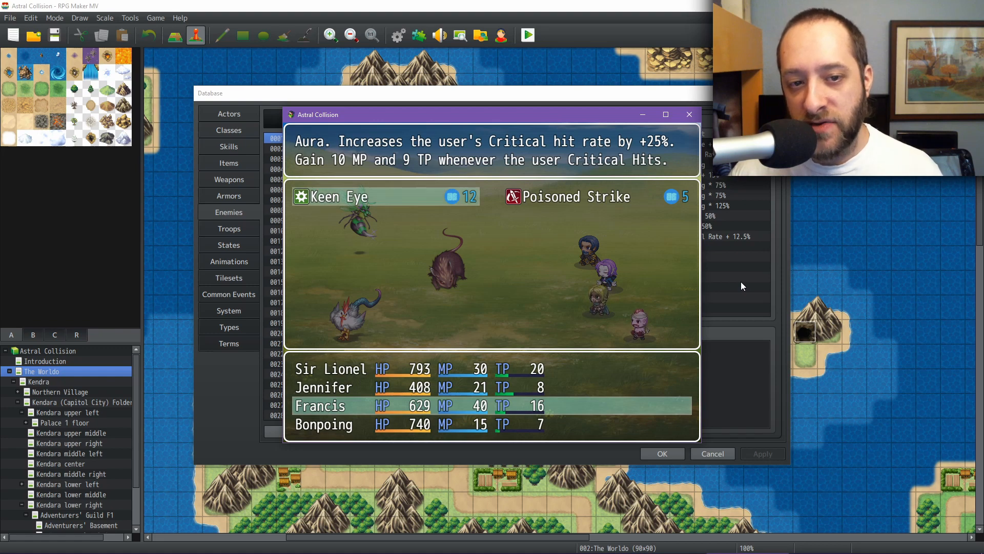
{"action": "key", "text": "Return"}
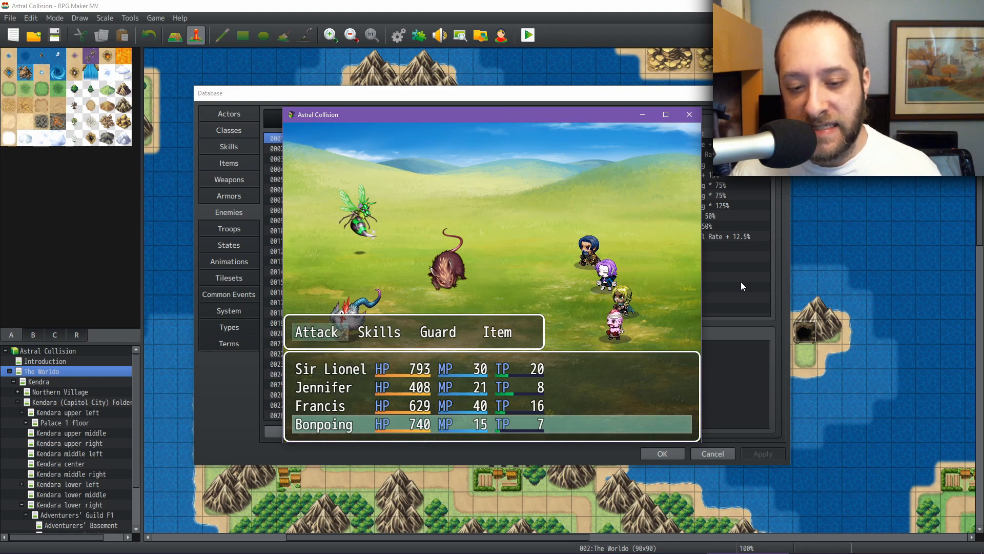
Step: Have Bonpoing compare Opening Strike with Battlerage and use Opening Strike on the Devilhen
{"action": "key", "text": "Right"}
{"action": "key", "text": "Return"}
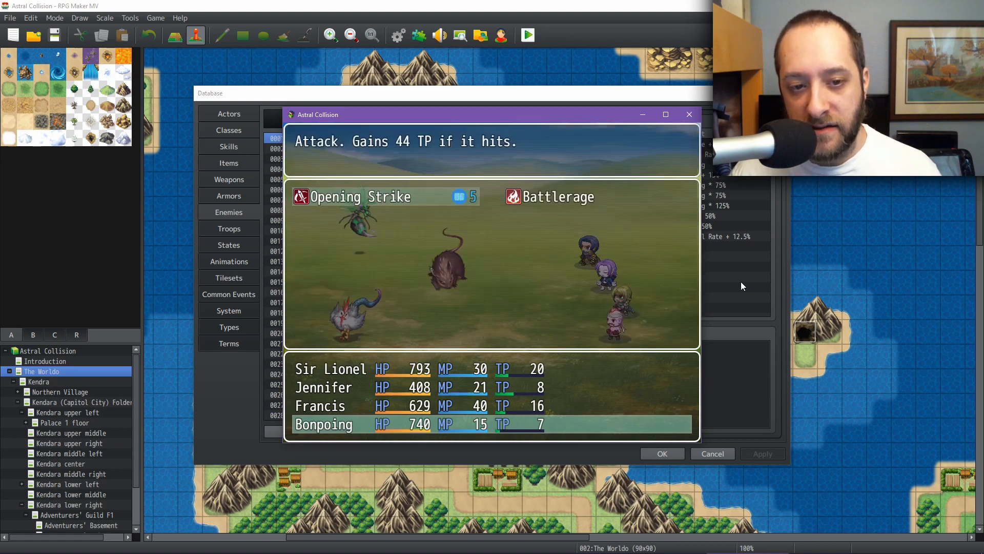
{"action": "key", "text": "Right"}
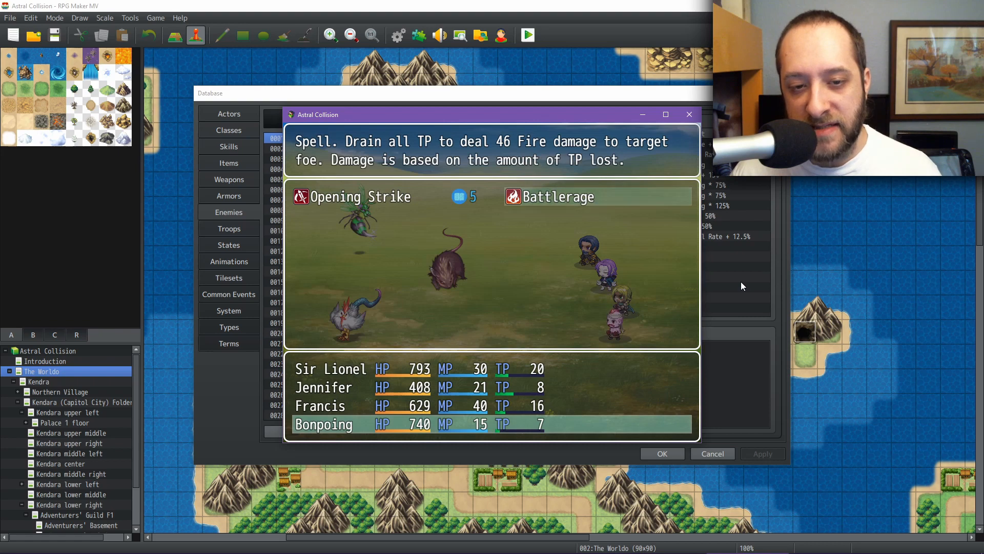
{"action": "key", "text": "Left"}
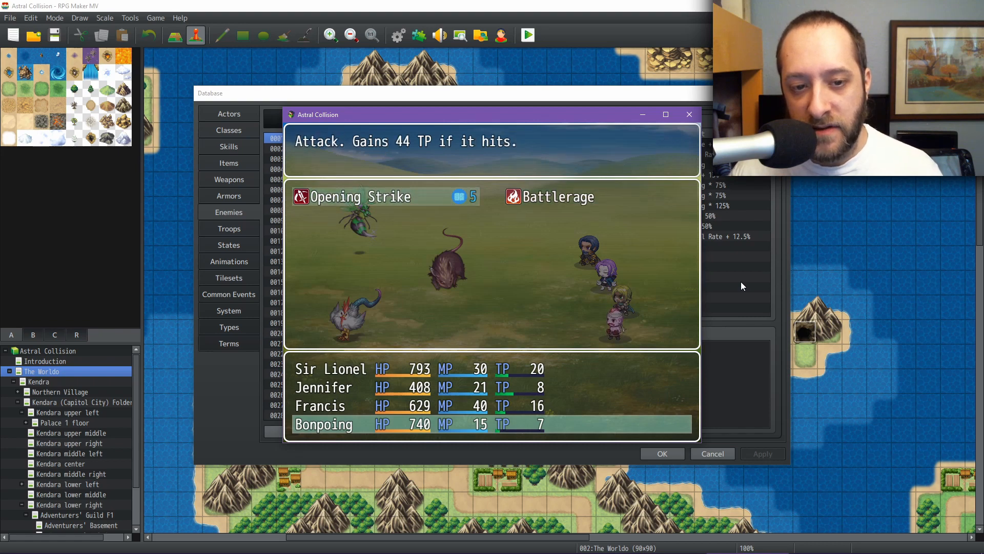
{"action": "key", "text": "Right"}
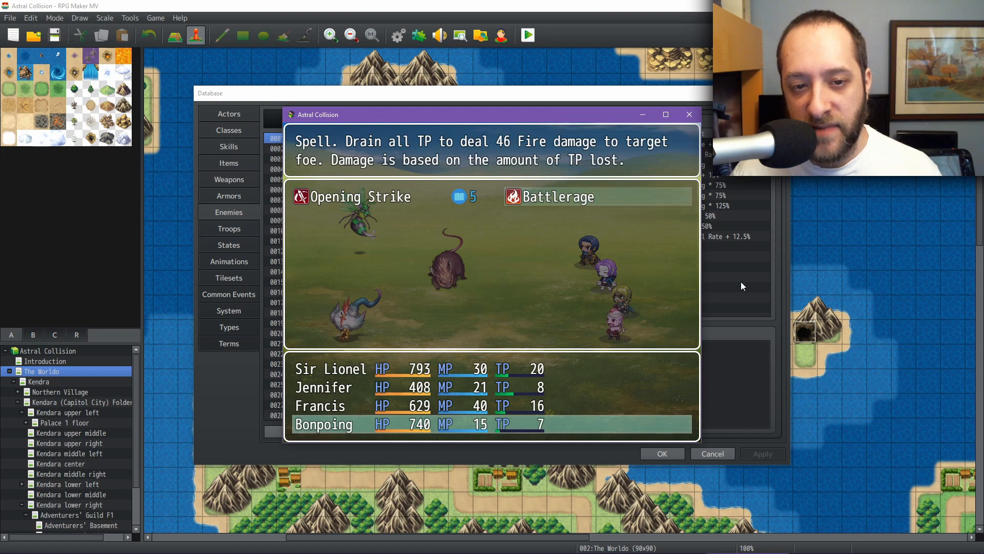
{"action": "key", "text": "Left"}
{"action": "key", "text": "Return"}
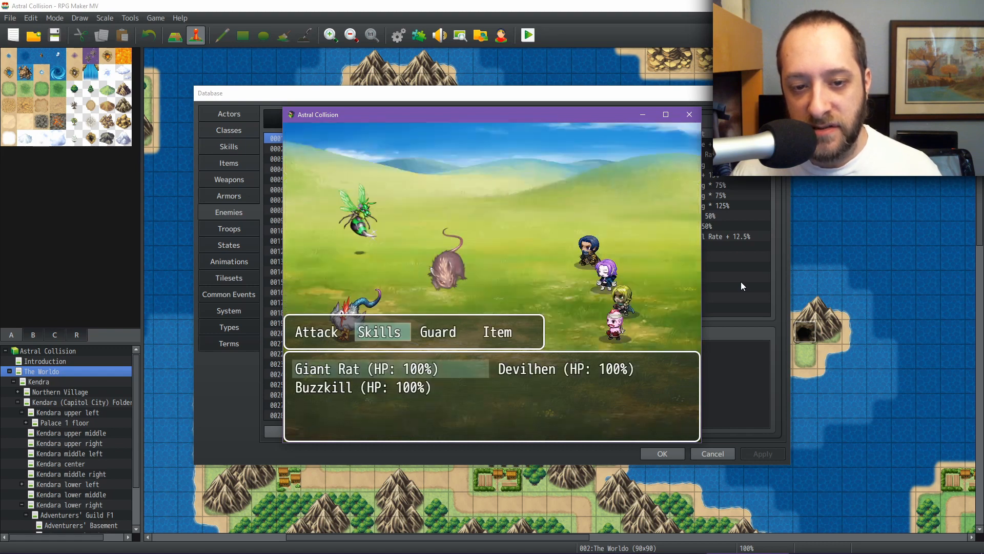
{"action": "key", "text": "Right"}
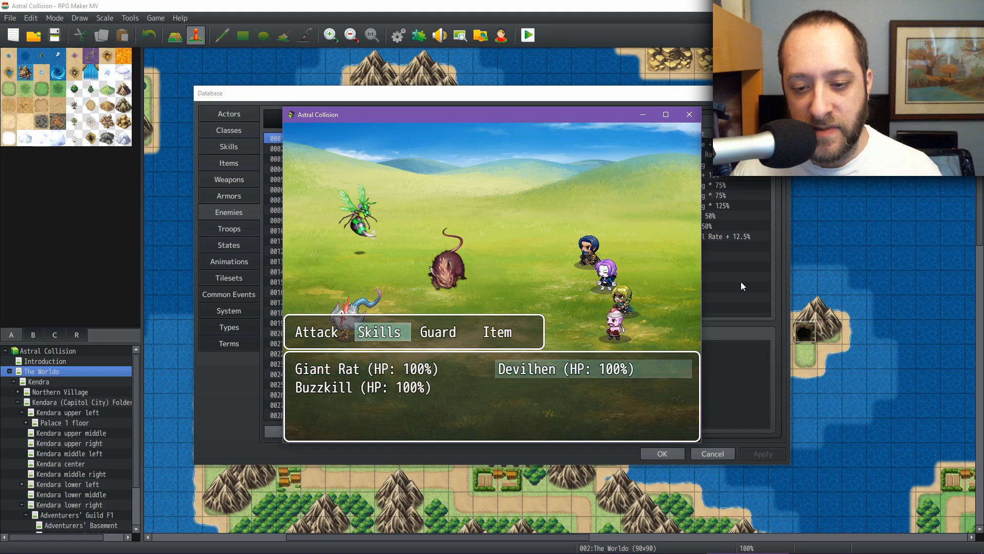
{"action": "key", "text": "Return"}
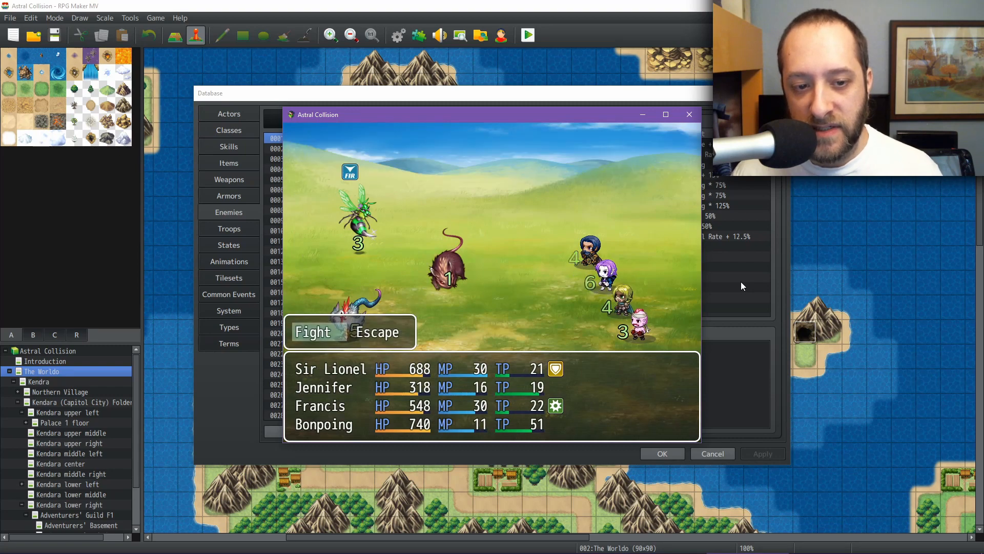
Step: Start the next round and have Sir Lionel use Guarding Strike on the Giant Rat
{"action": "key", "text": "Return"}
{"action": "key", "text": "Right"}
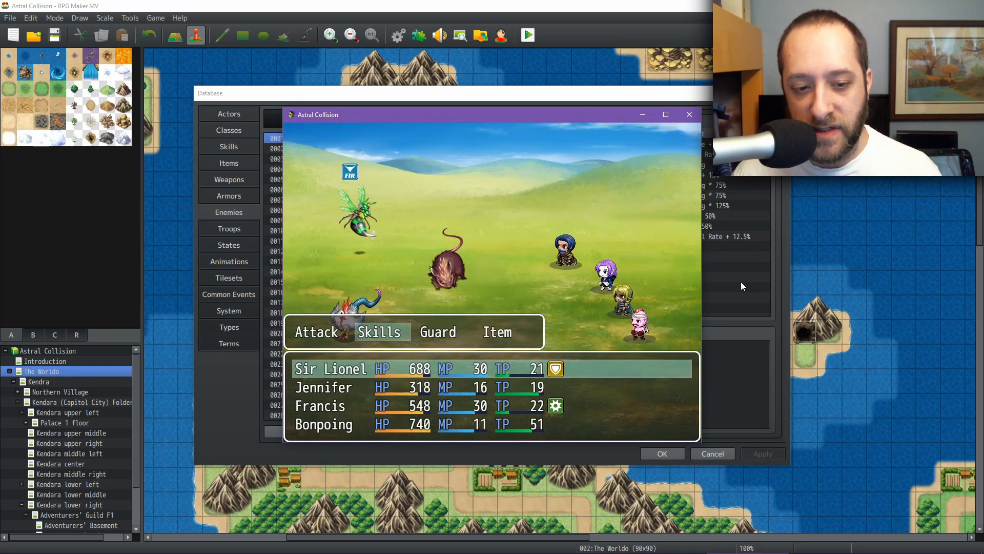
{"action": "key", "text": "Return"}
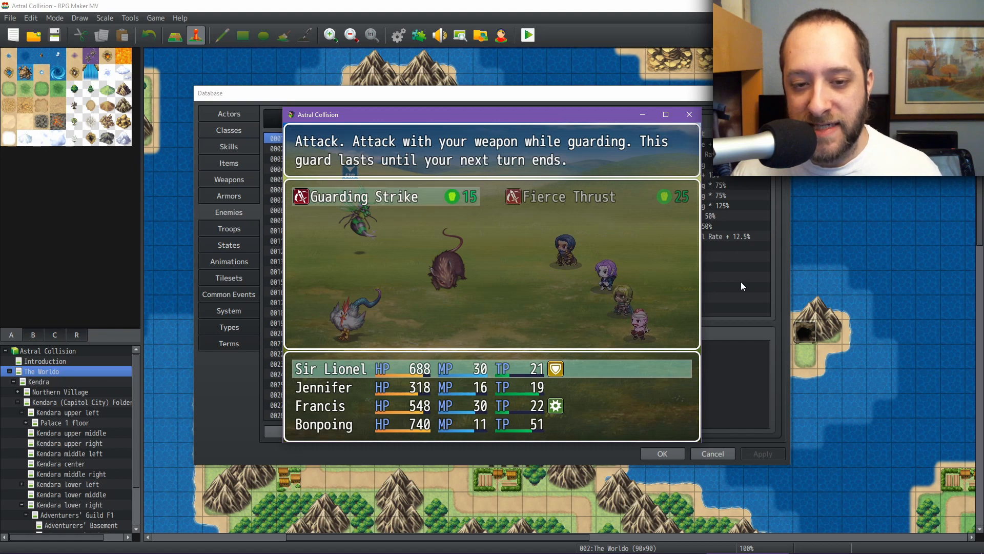
{"action": "key", "text": "Return"}
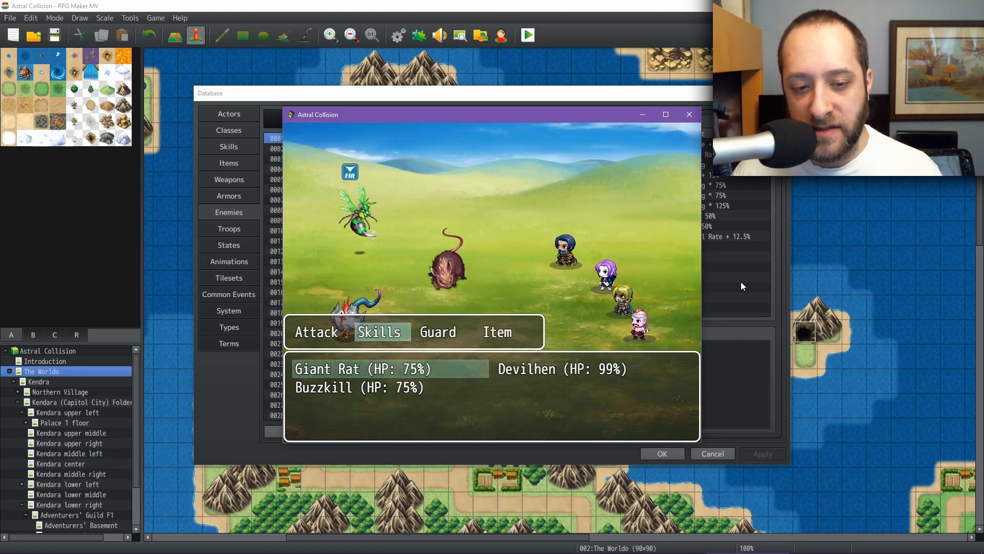
{"action": "key", "text": "Return"}
Step: Have Jennifer cast Draining Dark on the Giant Rat
{"action": "key", "text": "Right"}
{"action": "key", "text": "Return"}
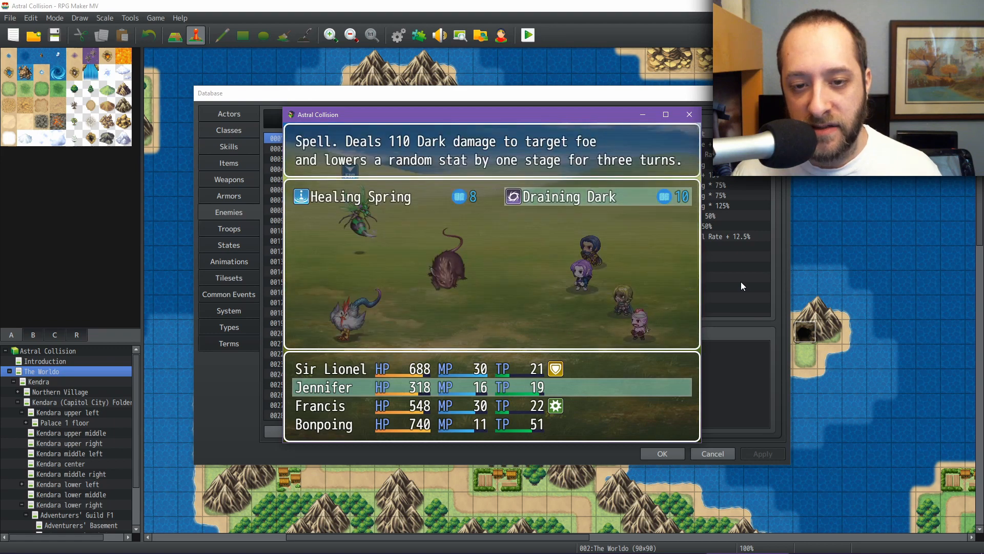
{"action": "key", "text": "Return"}
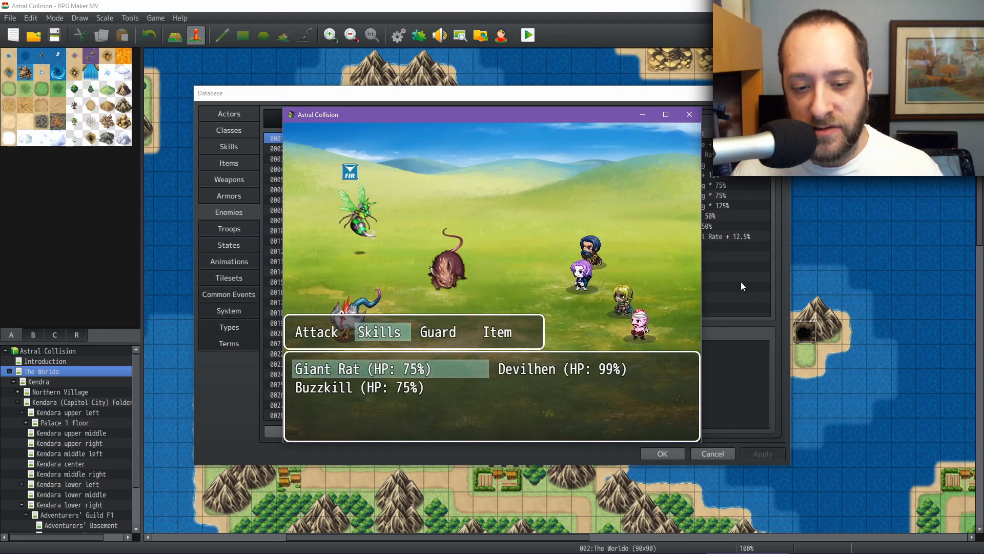
{"action": "key", "text": "Return"}
Step: Have Francis use Poisoned Strike on the Devilhen
{"action": "key", "text": "Right"}
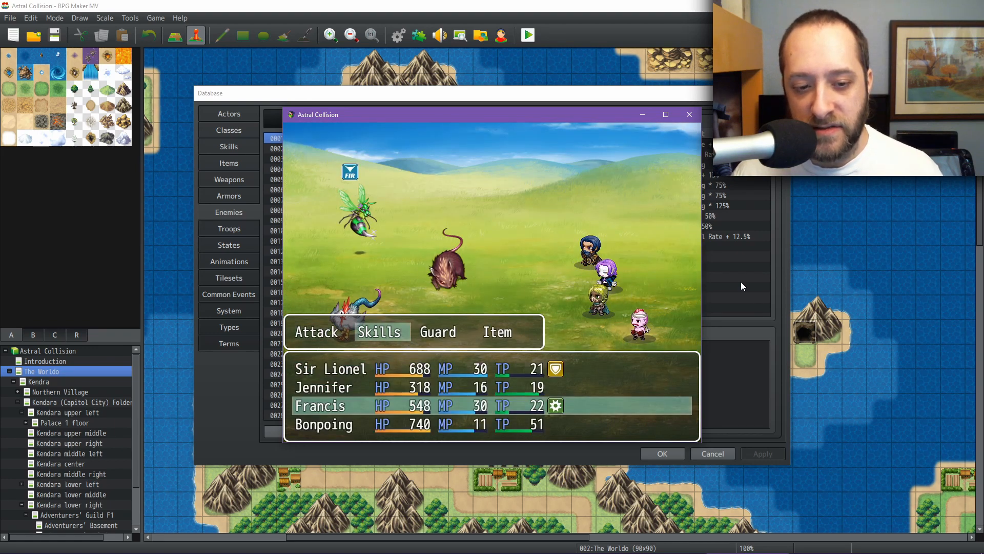
{"action": "key", "text": "Return"}
{"action": "key", "text": "Right"}
{"action": "key", "text": "Return"}
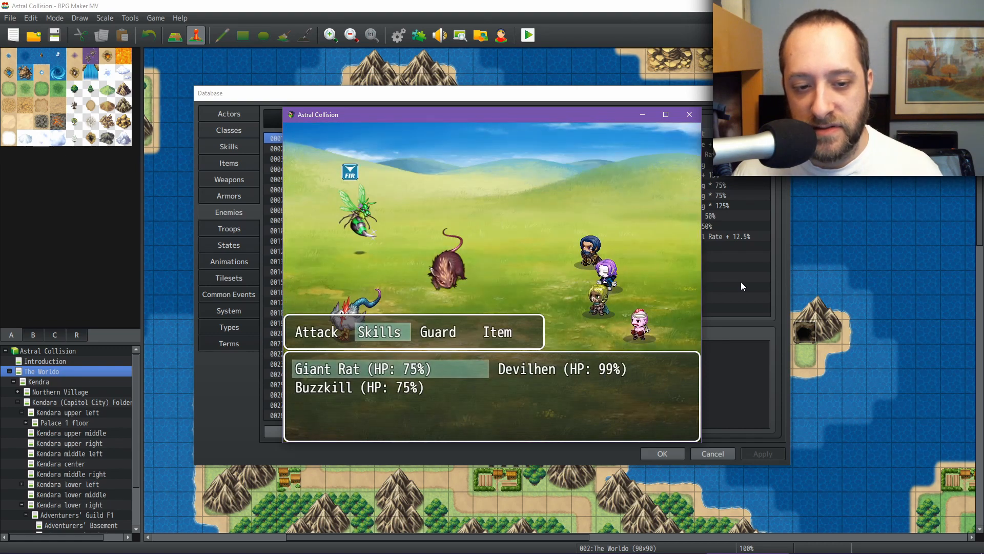
{"action": "key", "text": "Down"}
{"action": "key", "text": "Down"}
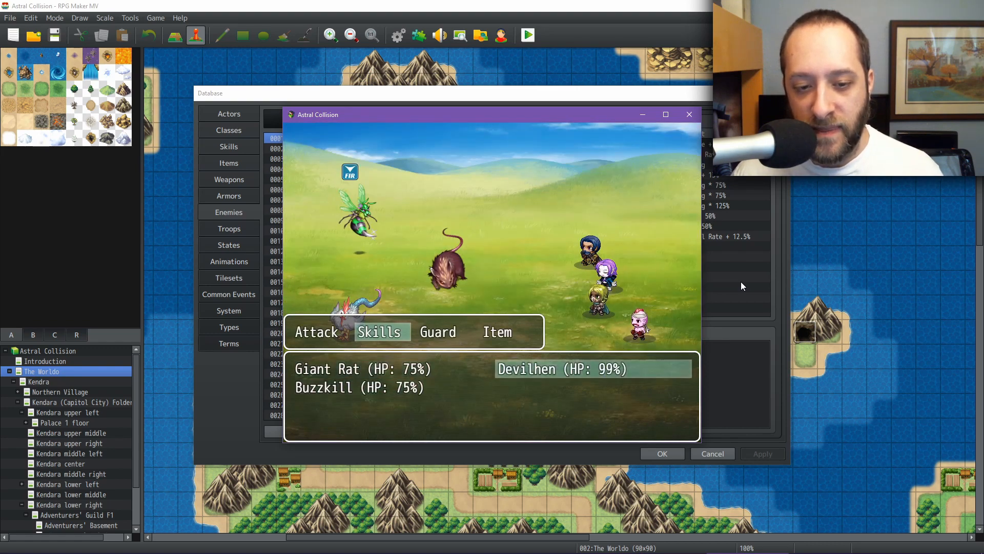
{"action": "key", "text": "Return"}
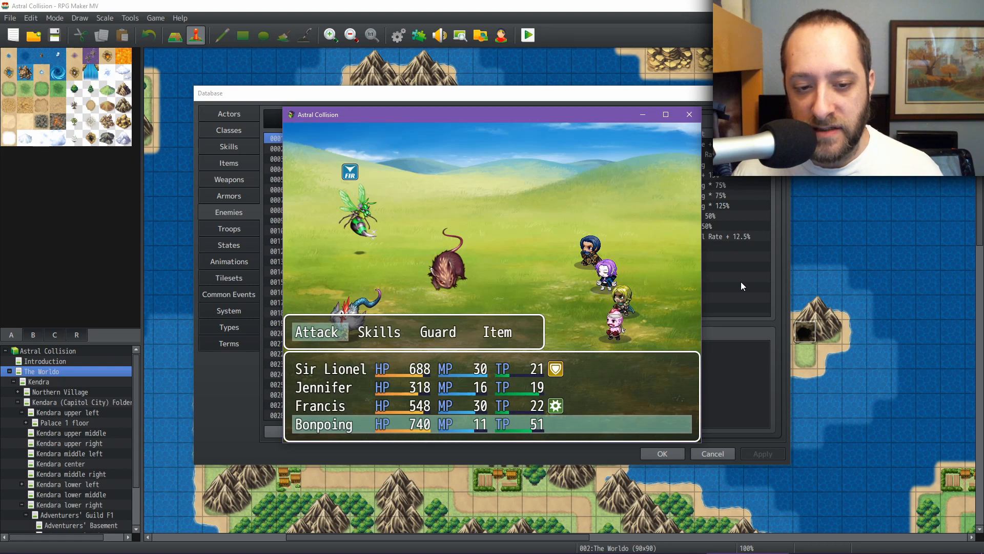
Step: Have Bonpoing cast Battlerage on the Giant Rat
{"action": "key", "text": "Right"}
{"action": "key", "text": "Return"}
{"action": "key", "text": "Right"}
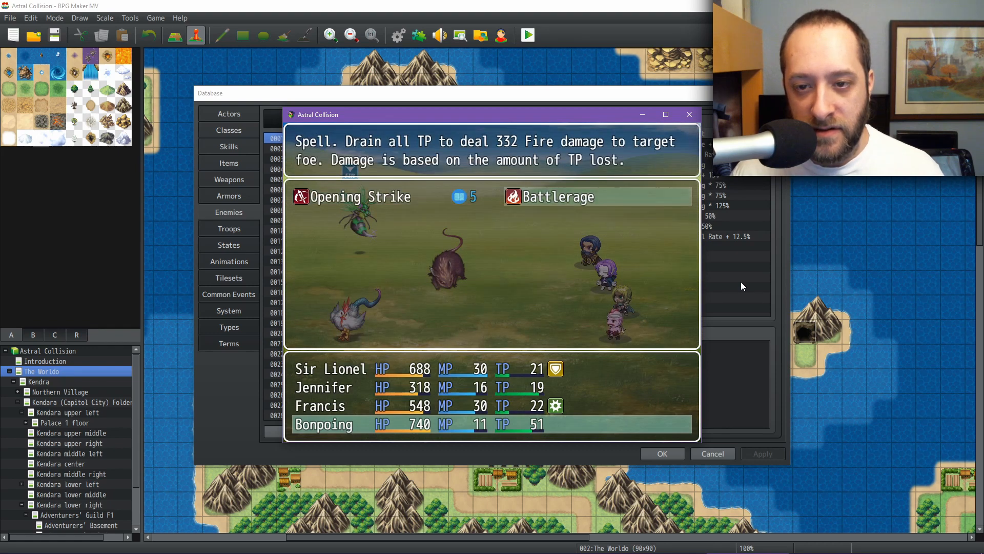
{"action": "key", "text": "Return"}
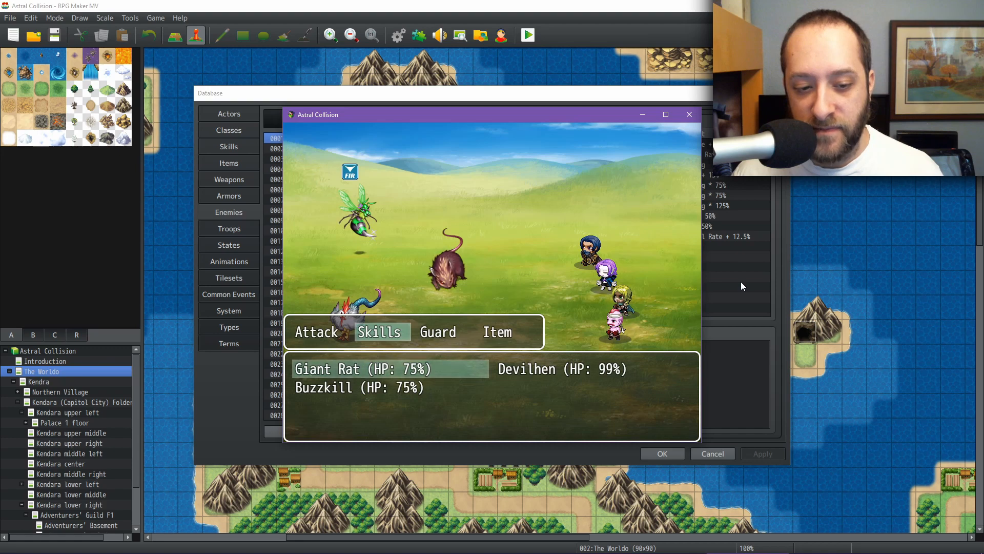
{"action": "key", "text": "Down"}
{"action": "key", "text": "Left"}
{"action": "key", "text": "Left"}
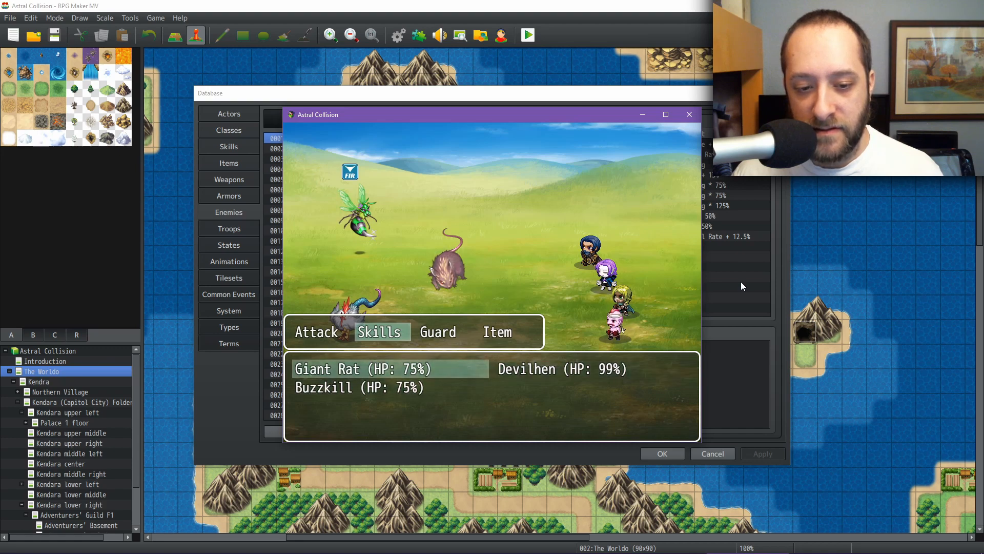
{"action": "key", "text": "Right"}
{"action": "key", "text": "Left"}
{"action": "key", "text": "Return"}
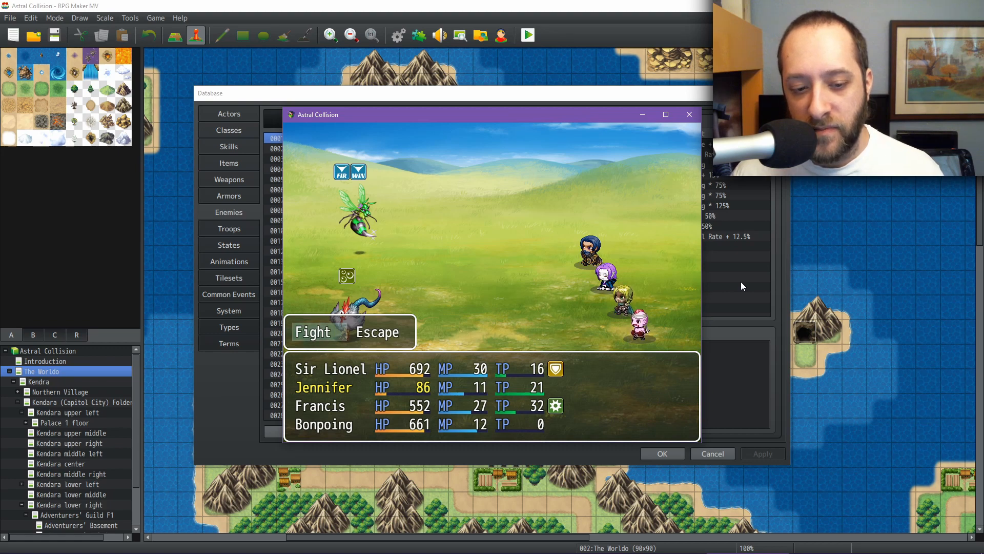
Step: Start the next round and have Sir Lionel use Guarding Strike on the Buzzkill
{"action": "key", "text": "Return"}
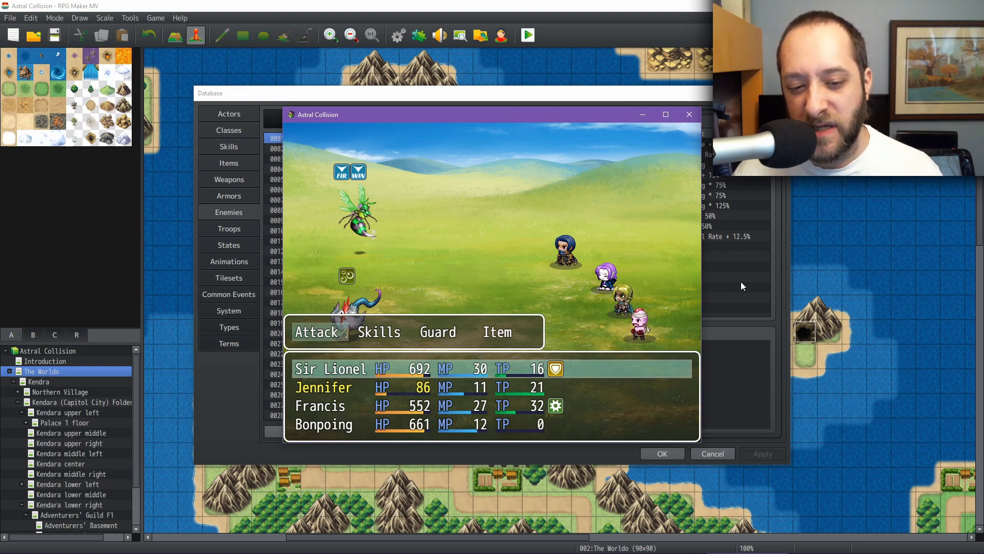
{"action": "key", "text": "Right"}
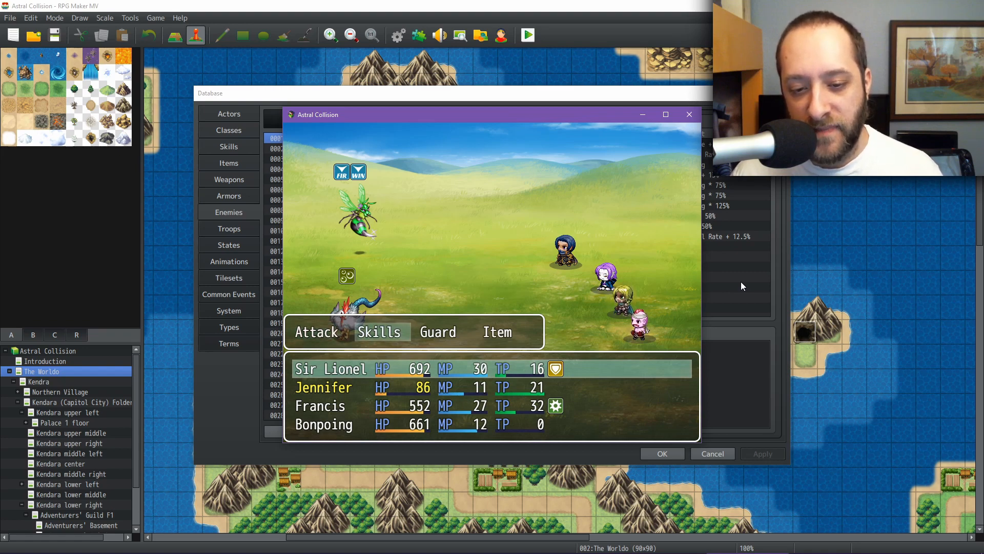
{"action": "key", "text": "Return"}
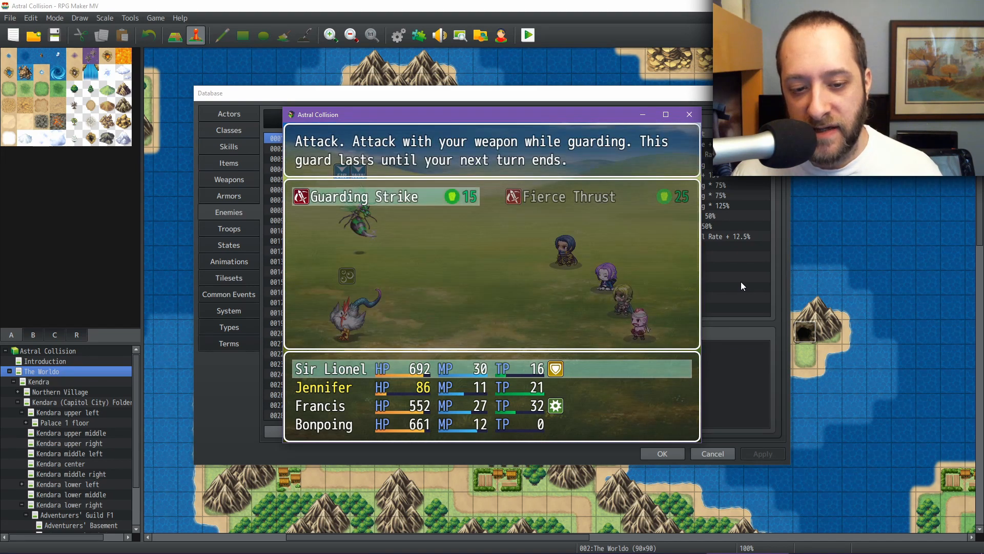
{"action": "key", "text": "Return"}
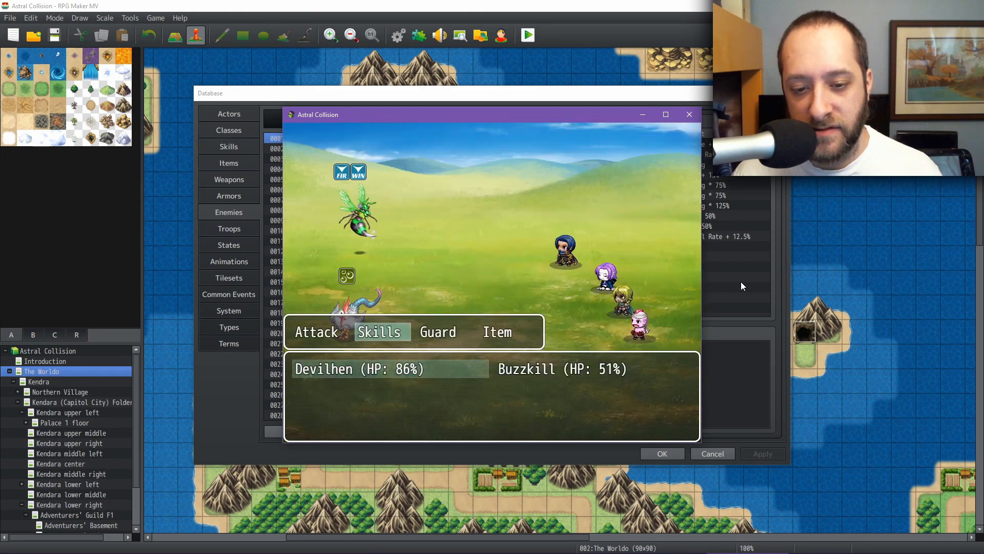
{"action": "key", "text": "Right"}
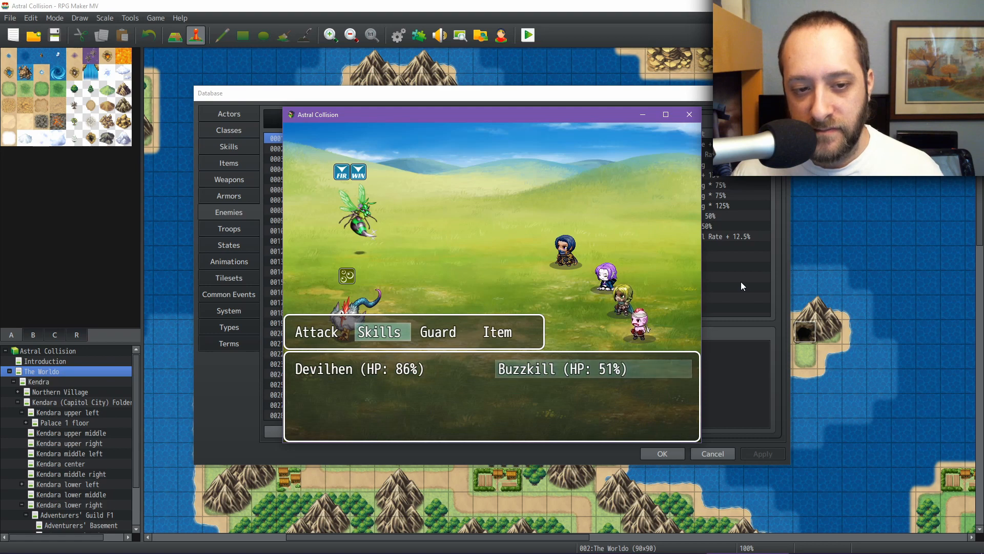
{"action": "key", "text": "Return"}
Step: Have Jennifer cast Healing Spring on herself
{"action": "key", "text": "Right"}
{"action": "key", "text": "Return"}
{"action": "key", "text": "Left"}
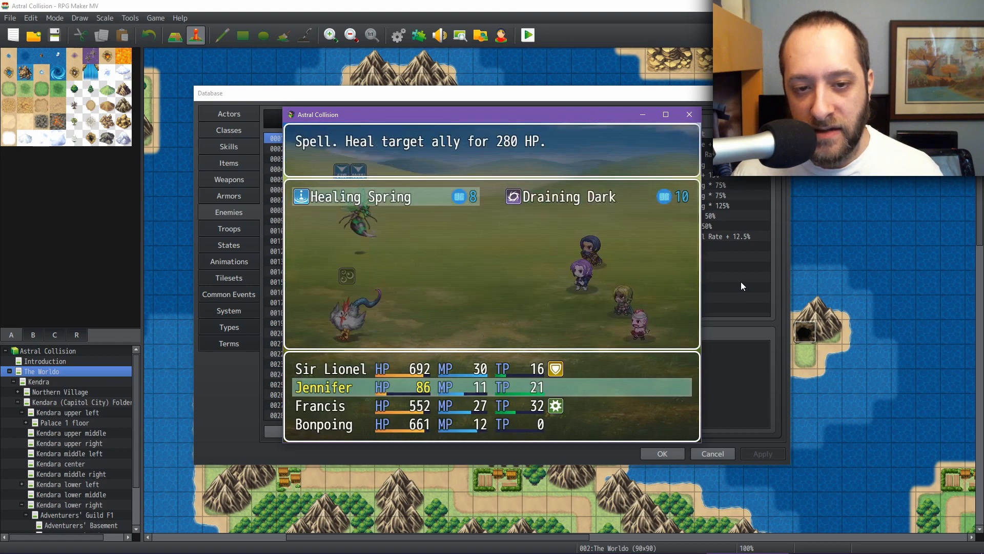
{"action": "key", "text": "Return"}
Step: Open Francis's skills, back out, and have him make a normal attack on the Devilhen
{"action": "key", "text": "Return"}
{"action": "key", "text": "Right"}
{"action": "key", "text": "Return"}
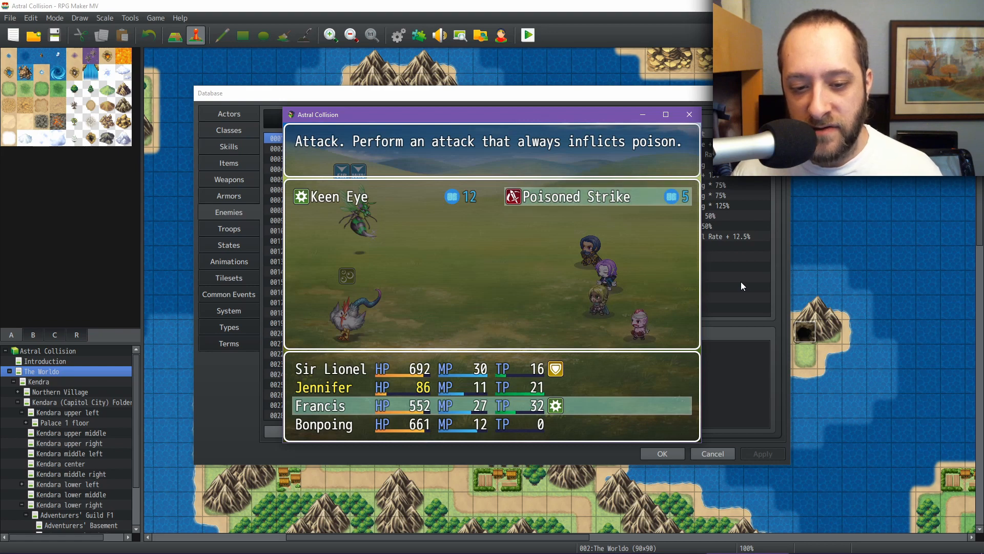
{"action": "key", "text": "Escape"}
{"action": "key", "text": "Left"}
{"action": "key", "text": "Return"}
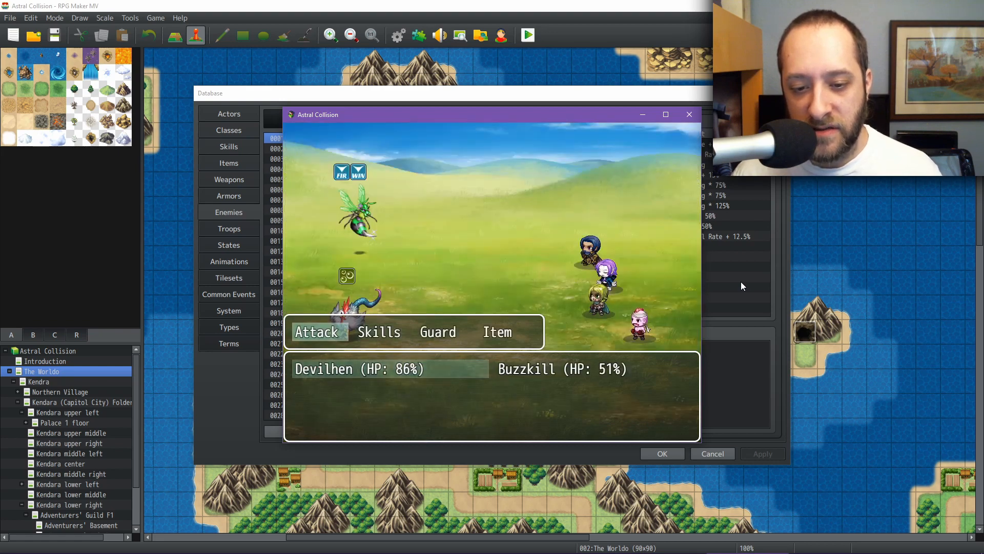
{"action": "key", "text": "Return"}
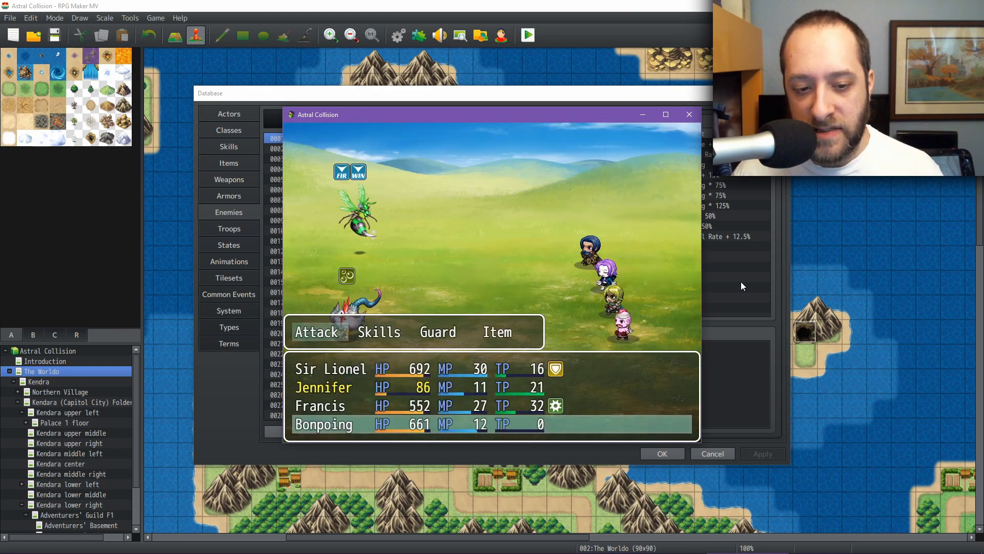
Step: Have Bonpoing use Opening Strike on the Devilhen
{"action": "key", "text": "Right"}
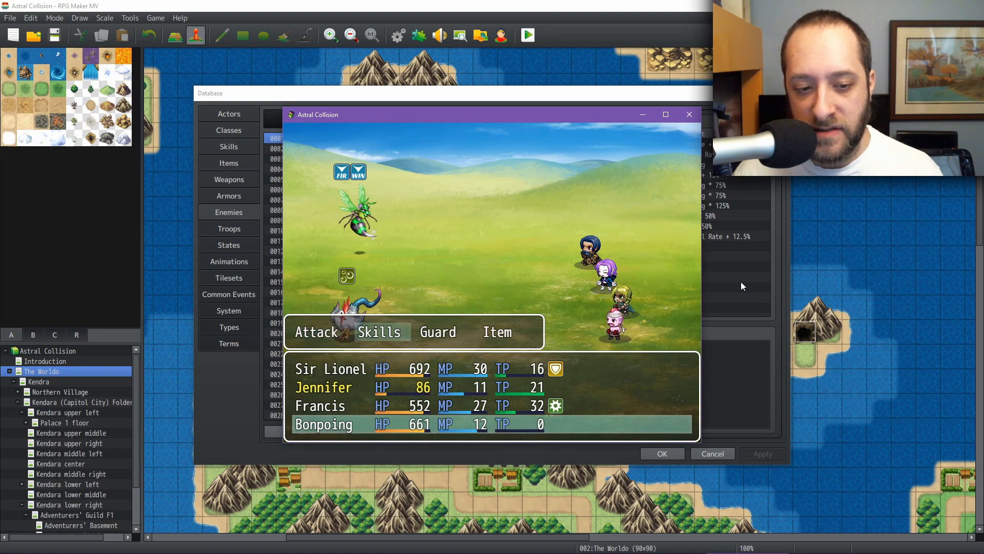
{"action": "key", "text": "Return"}
{"action": "key", "text": "Left"}
{"action": "key", "text": "Return"}
{"action": "key", "text": "Return"}
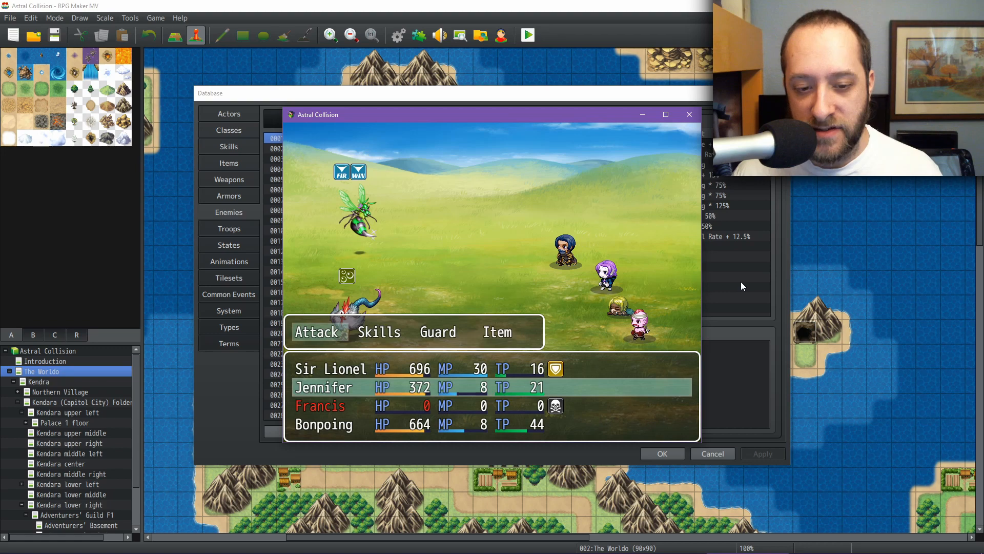
Step: Open Jennifer's skill list to review Healing Spring and Draining Dark, backing out without choosing one
{"action": "key", "text": "Right"}
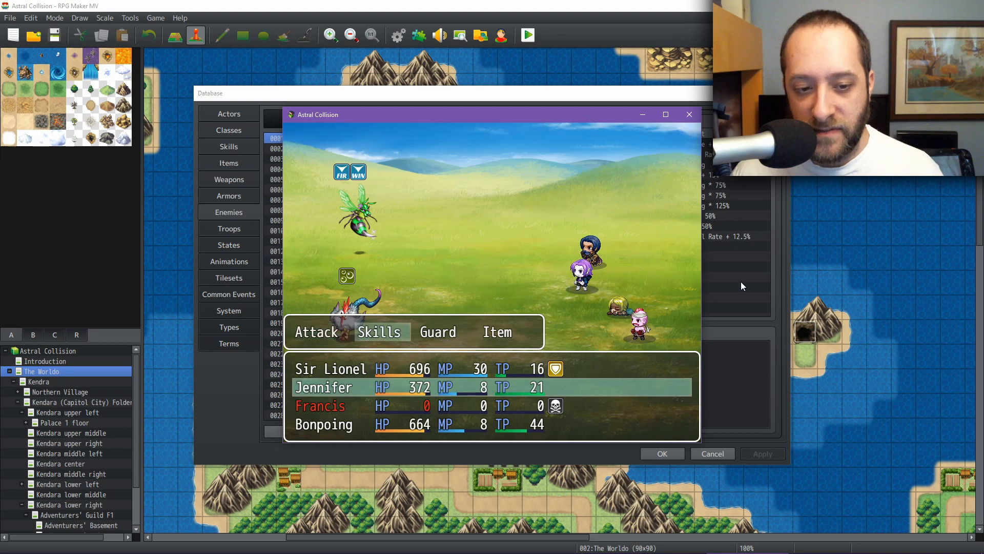
{"action": "key", "text": "Right"}
{"action": "key", "text": "Left"}
{"action": "key", "text": "Return"}
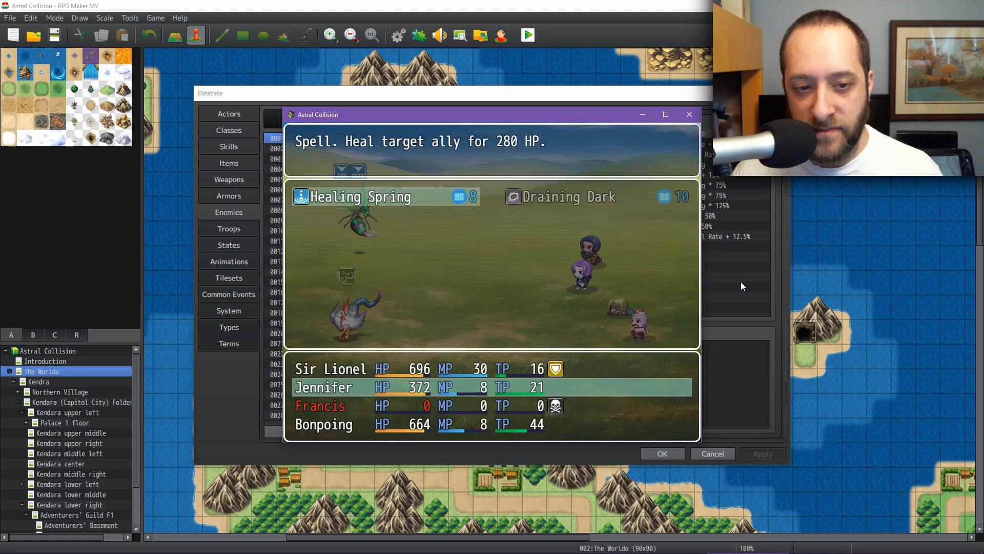
{"action": "key", "text": "Escape"}
{"action": "key", "text": "Left"}
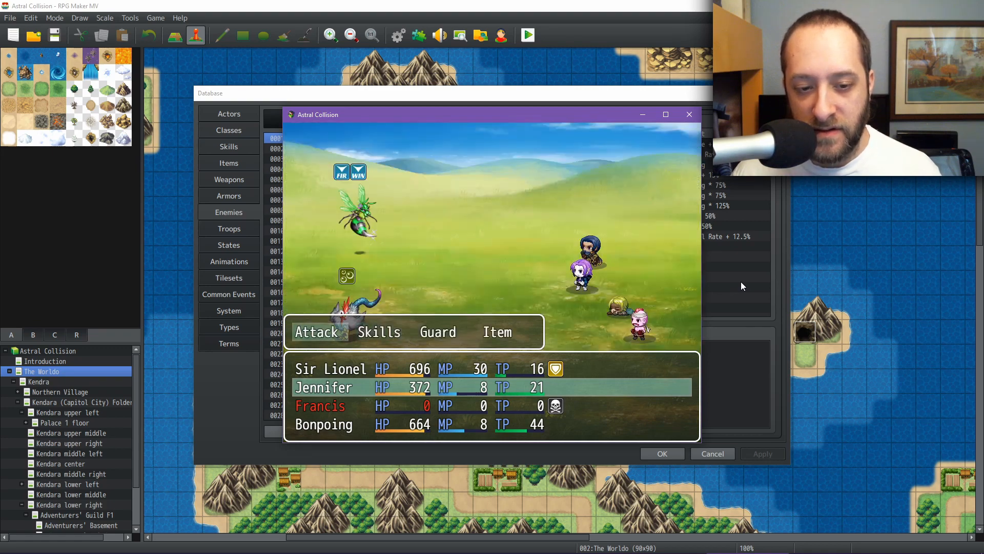
{"action": "key", "text": "Right"}
{"action": "key", "text": "Return"}
{"action": "key", "text": "Right"}
{"action": "key", "text": "Escape"}
{"action": "key", "text": "Left"}
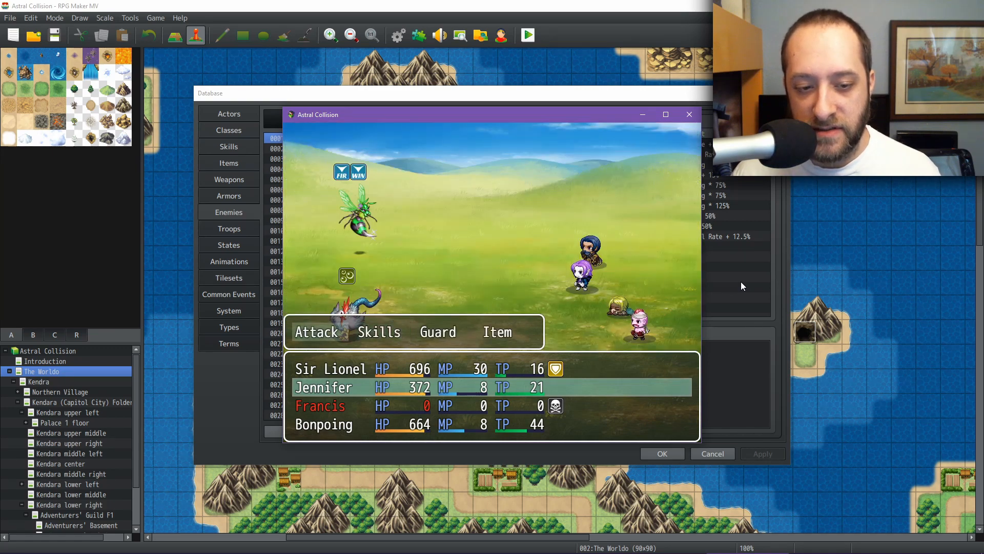
Step: Have Jennifer make a normal attack on the Buzzkill
{"action": "key", "text": "Return"}
{"action": "key", "text": "Right"}
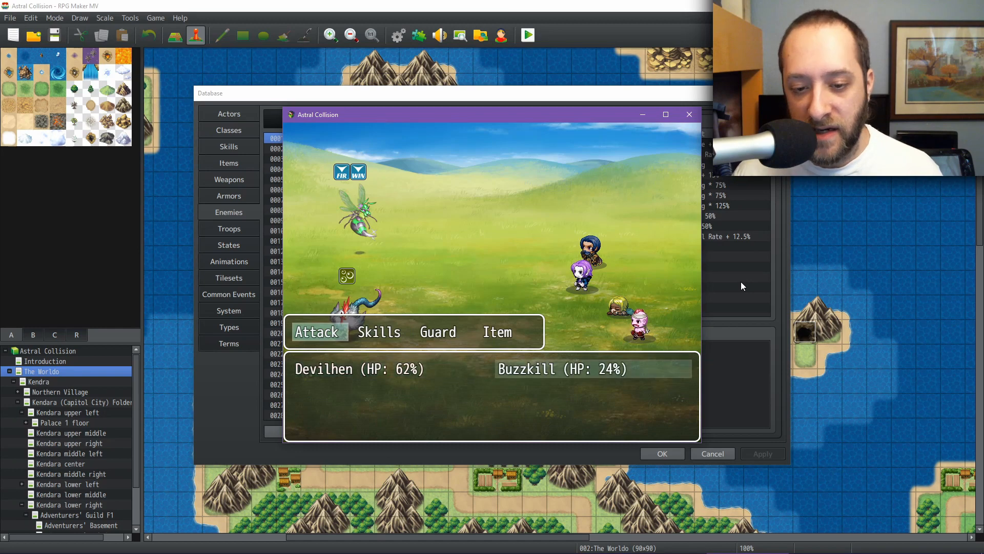
{"action": "key", "text": "Return"}
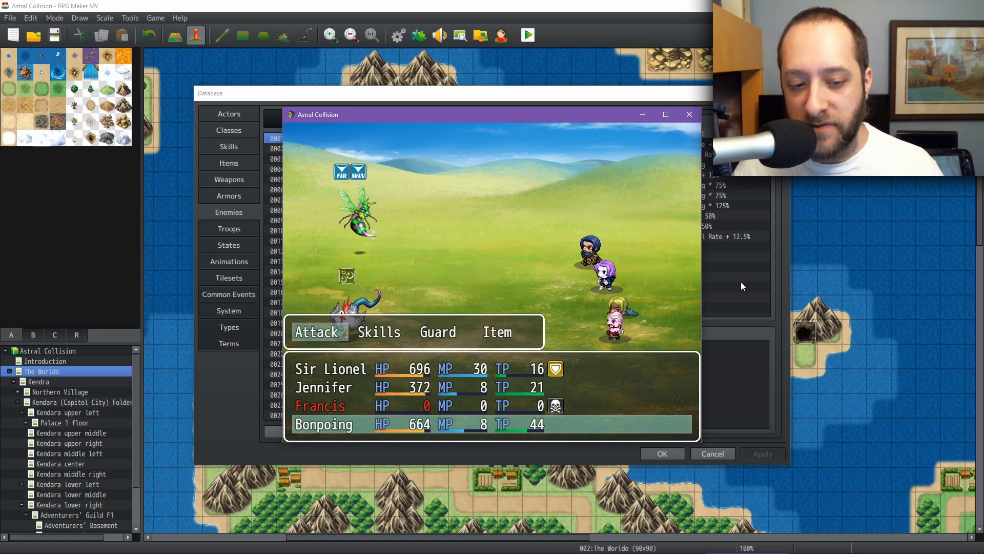
Step: Have Bonpoing use Battlerage on the Devilhen to end the turn
{"action": "key", "text": "Right"}
{"action": "key", "text": "Return"}
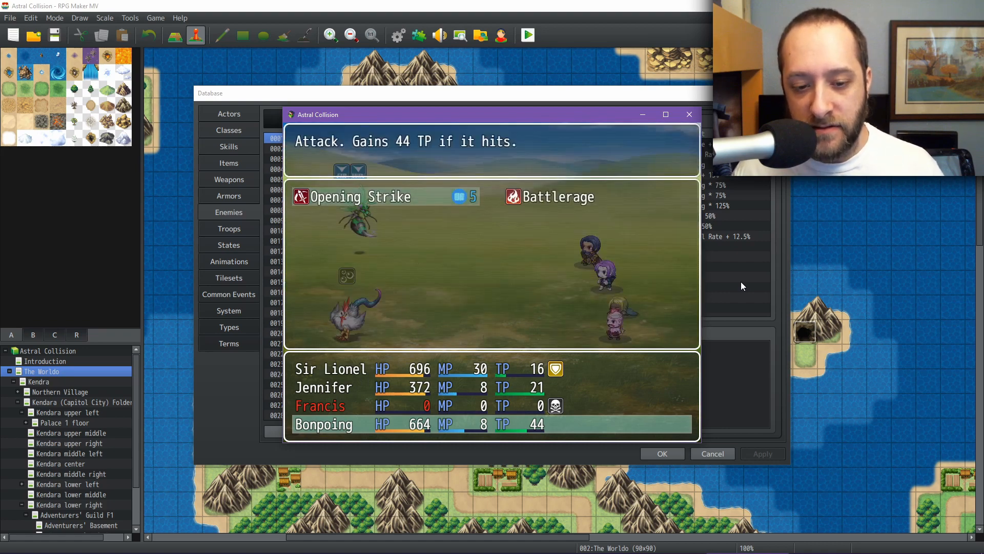
{"action": "key", "text": "Right"}
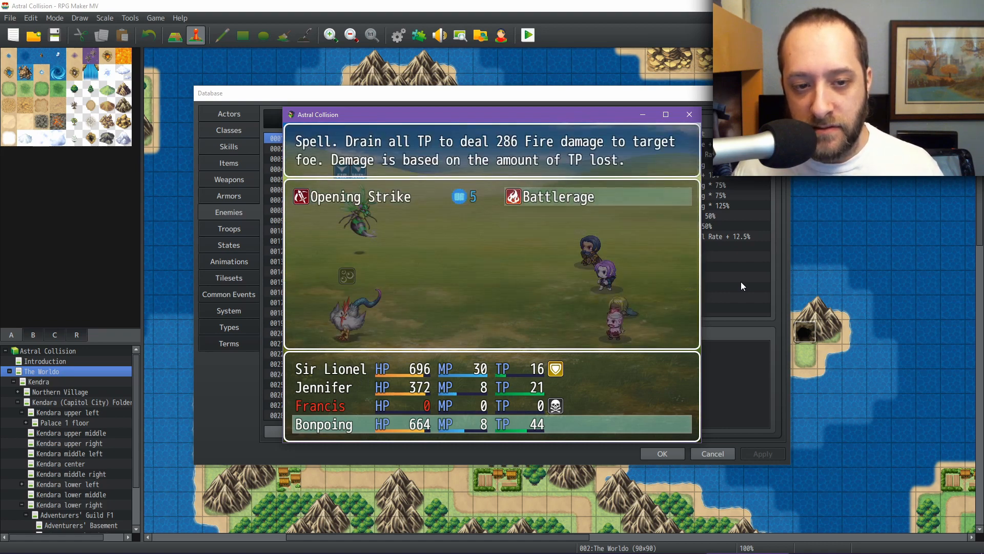
{"action": "key", "text": "Return"}
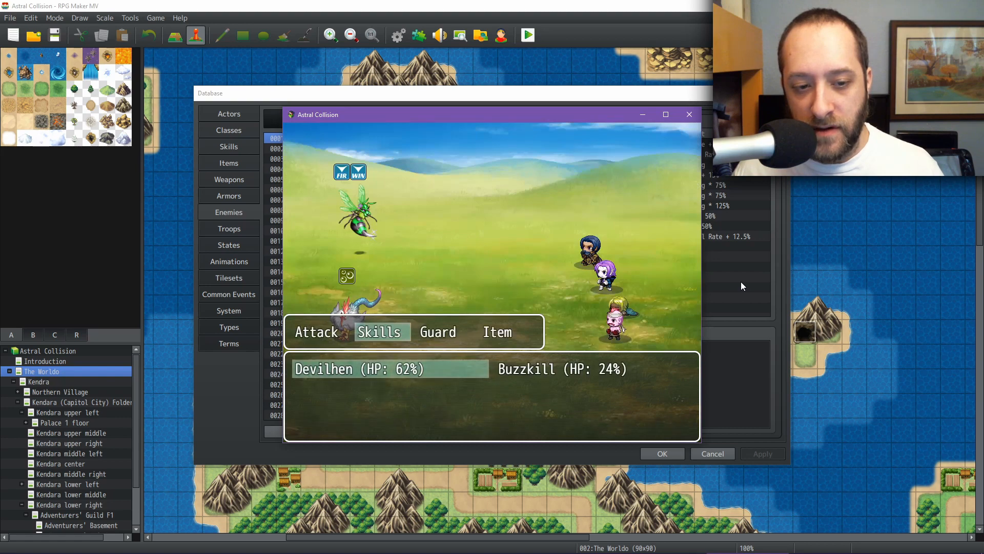
{"action": "key", "text": "Return"}
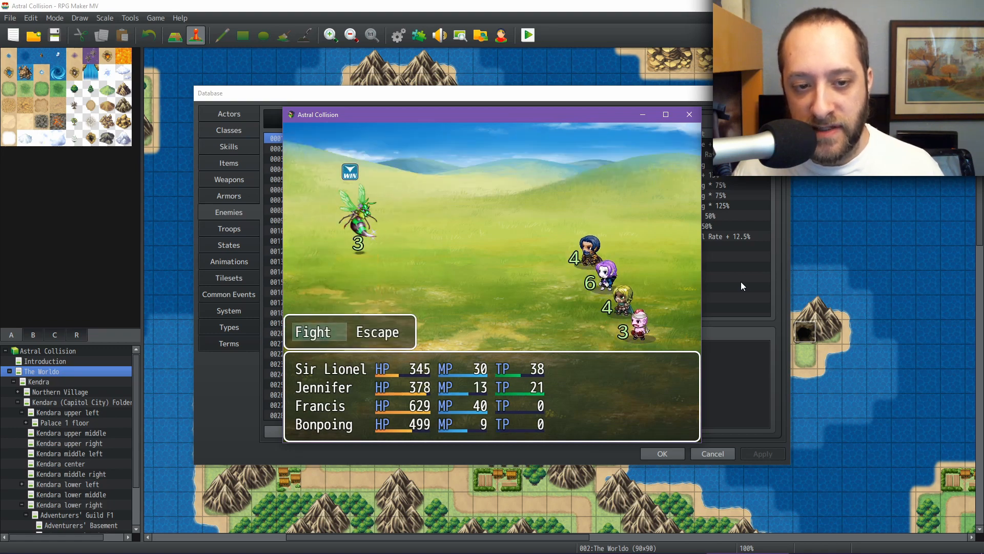
Step: Start the next round with Fight and have Sir Lionel use a skill on the Buzzkill
{"action": "key", "text": "Return"}
{"action": "key", "text": "Right"}
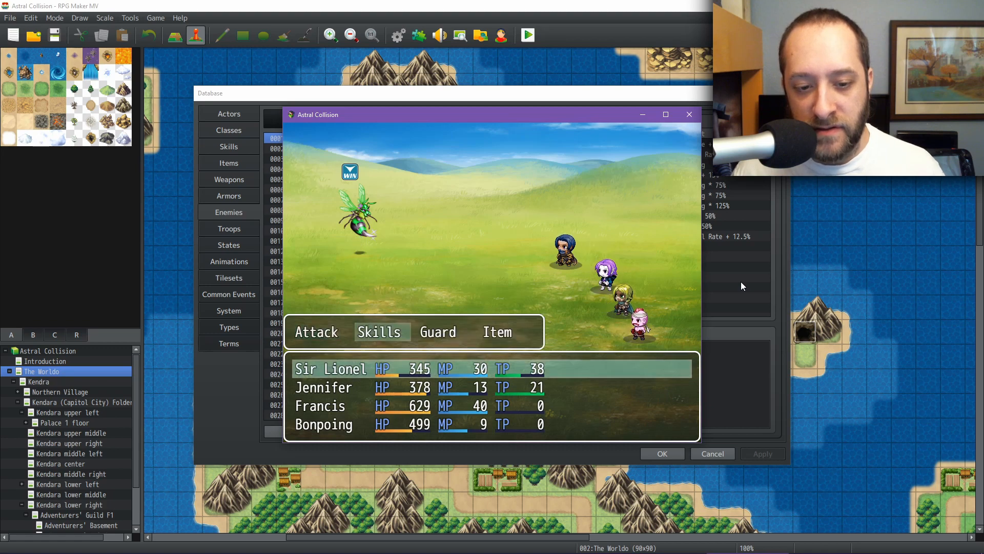
{"action": "key", "text": "Return"}
{"action": "key", "text": "Return"}
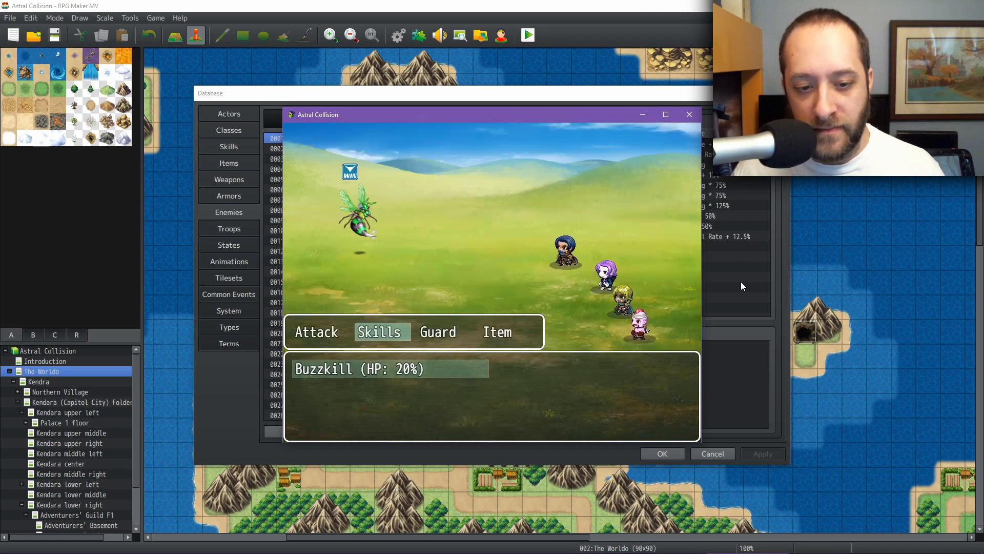
{"action": "key", "text": "Escape"}
{"action": "key", "text": "Right"}
{"action": "key", "text": "Return"}
Step: Have Jennifer cast Draining Dark on the Buzzkill
{"action": "key", "text": "Return"}
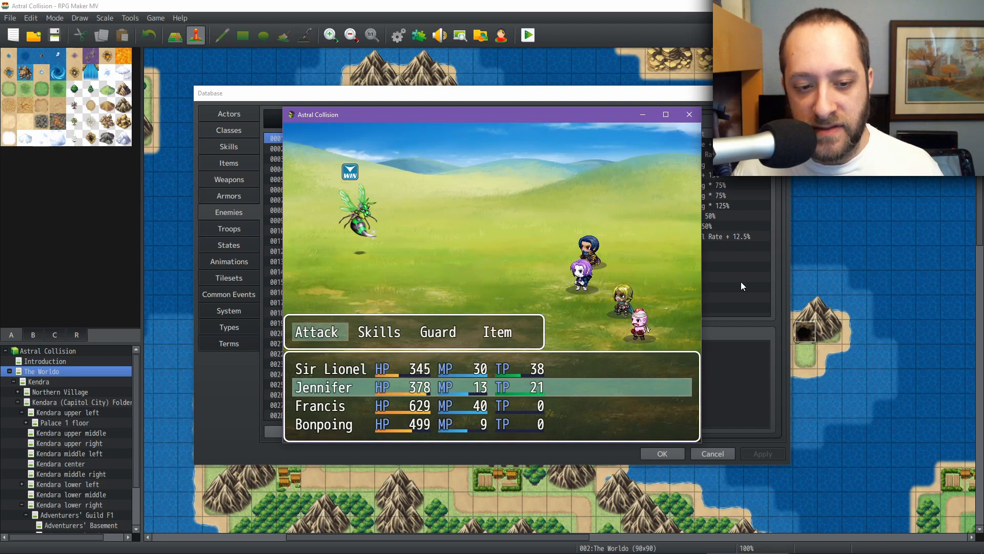
{"action": "key", "text": "Right"}
{"action": "key", "text": "Return"}
{"action": "key", "text": "Right"}
{"action": "key", "text": "Return"}
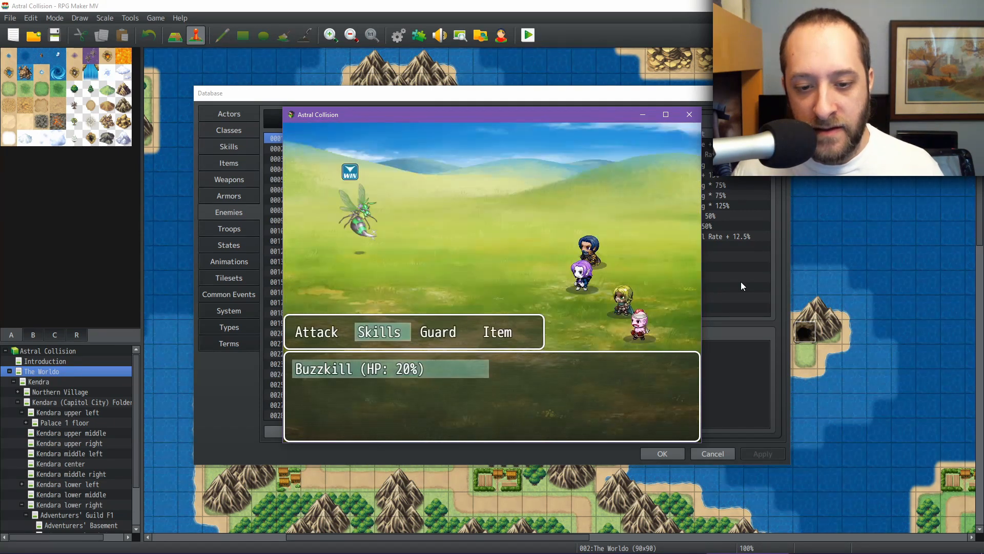
{"action": "key", "text": "Return"}
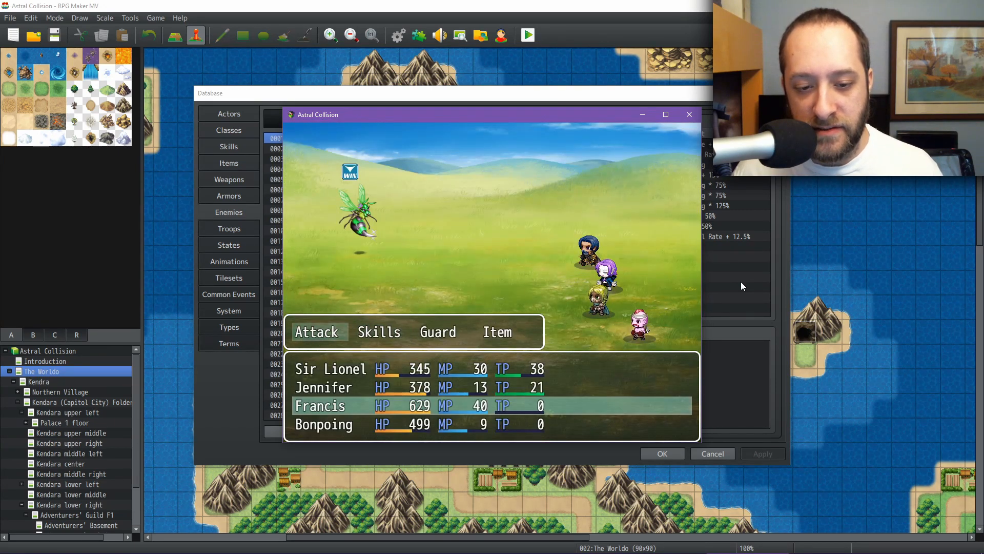
Step: Review Francis's Keen Eye and Poisoned Strike skills, then have him make a normal attack on the Buzzkill
{"action": "key", "text": "Right"}
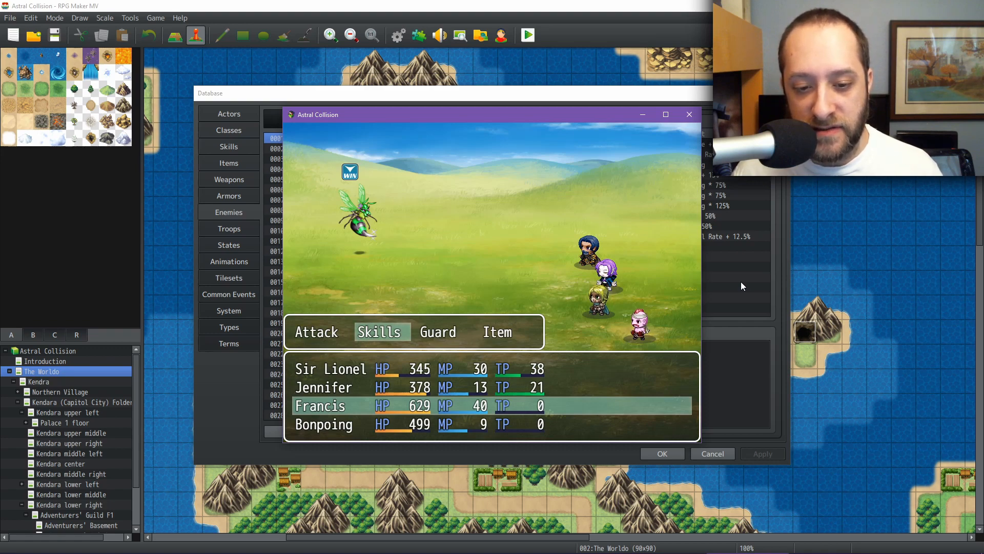
{"action": "key", "text": "Return"}
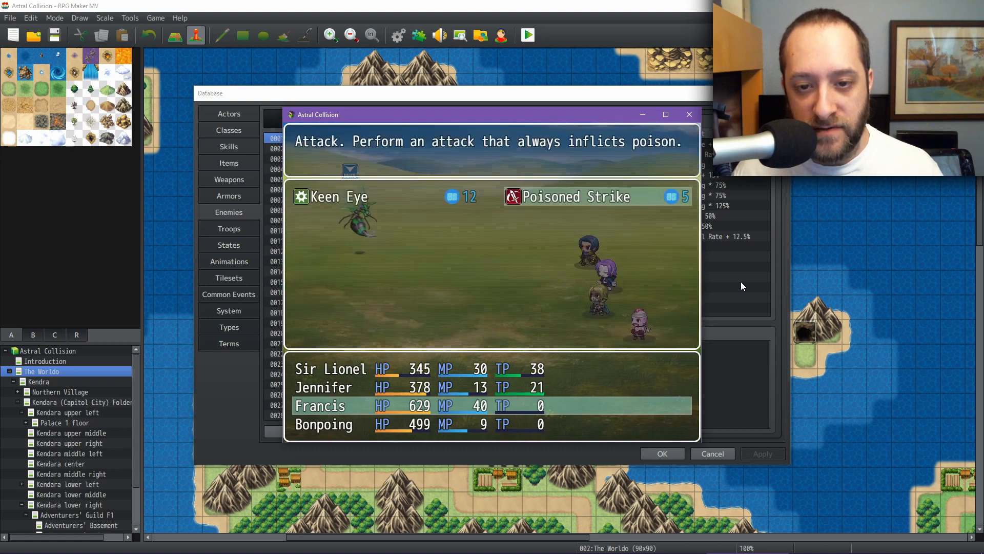
{"action": "key", "text": "Return"}
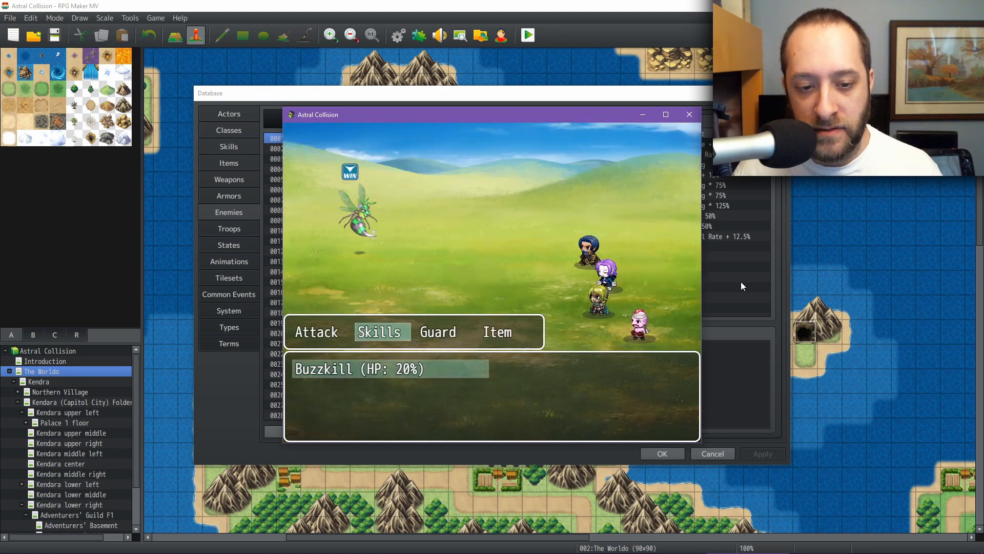
{"action": "key", "text": "Escape"}
{"action": "key", "text": "Left"}
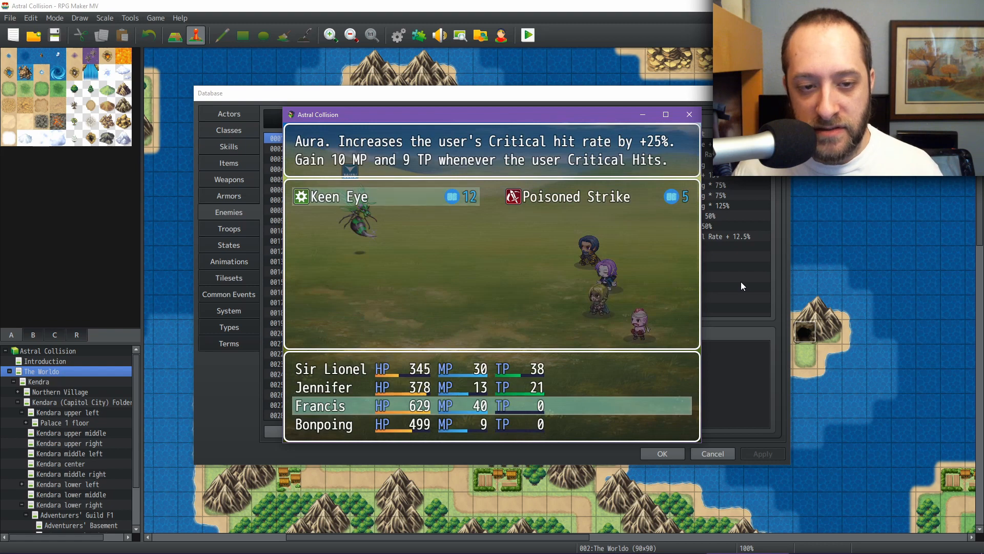
{"action": "key", "text": "Escape"}
{"action": "key", "text": "Left"}
{"action": "key", "text": "Return"}
Step: Have Bonpoing attack the Buzzkill and advance through all the victory and level-up messages
{"action": "key", "text": "Return"}
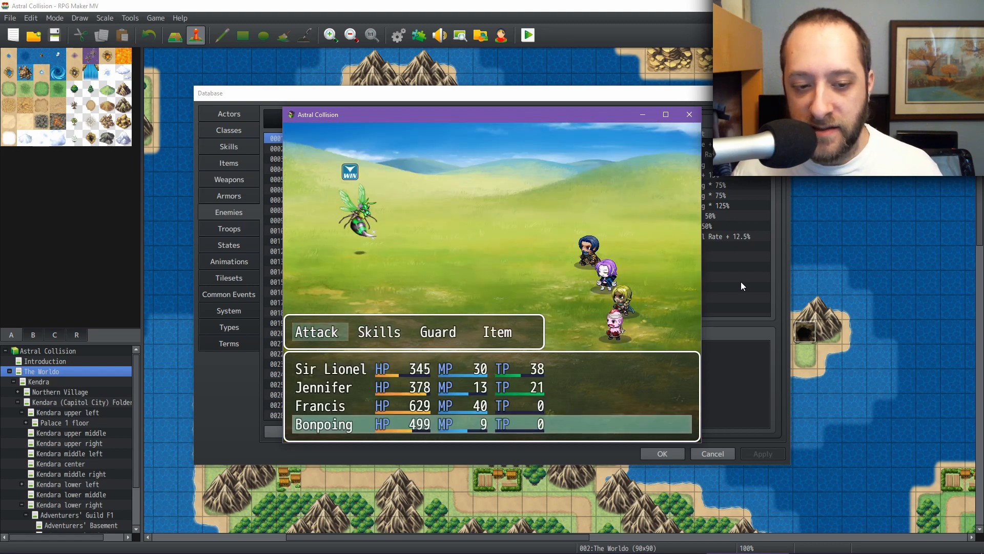
{"action": "key", "text": "Return"}
{"action": "key", "text": "Return"}
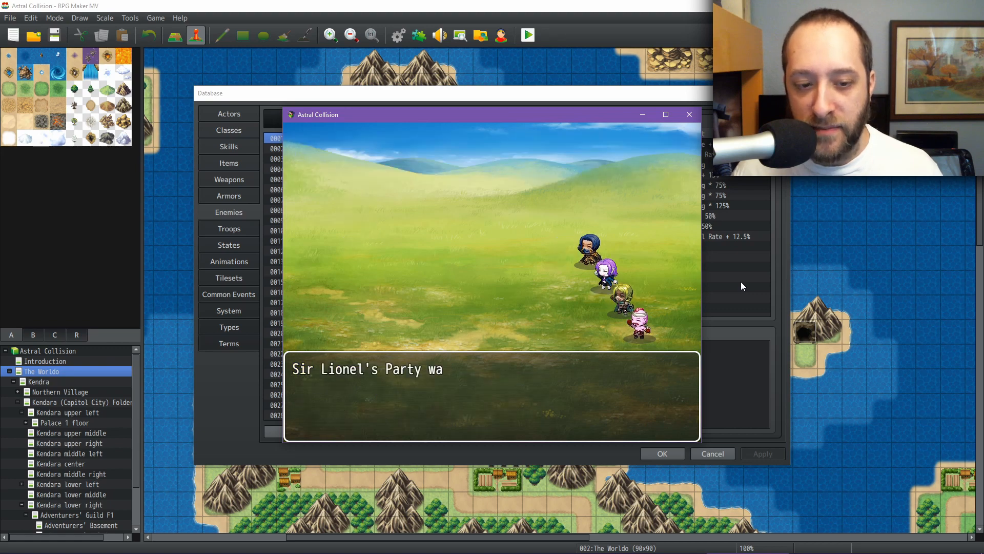
{"action": "key", "text": "Return"}
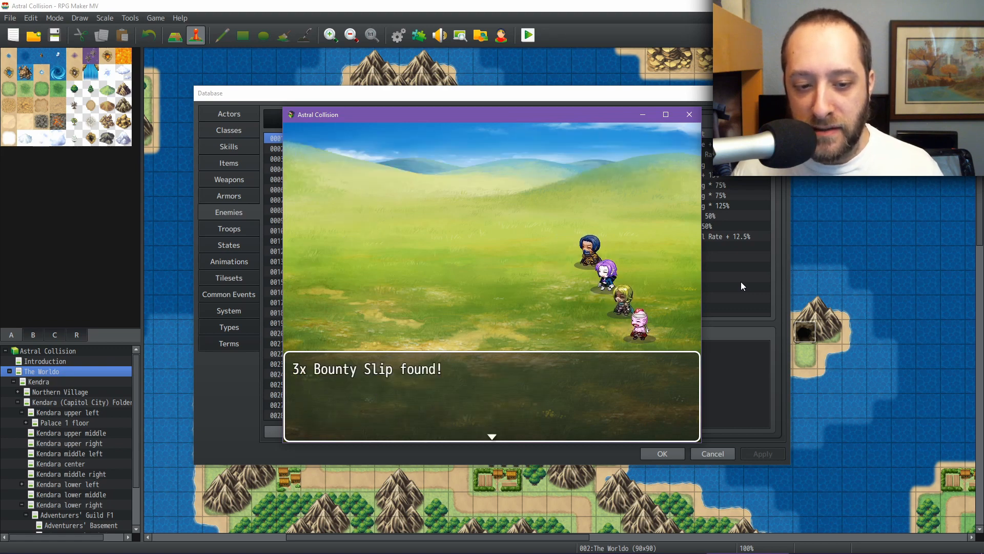
{"action": "key", "text": "Return"}
{"action": "key", "text": "Return"}
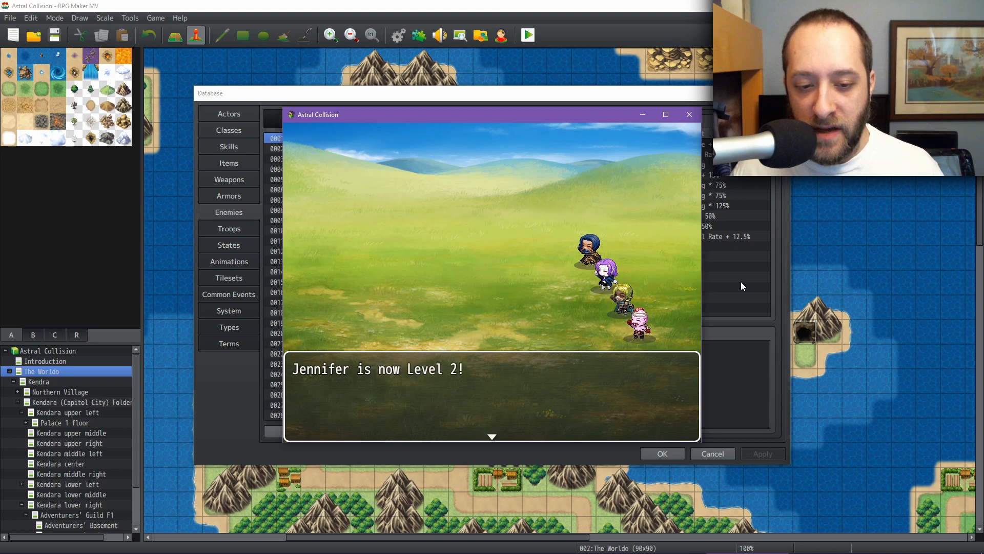
{"action": "key", "text": "Return"}
{"action": "key", "text": "Return"}
{"action": "key", "text": "Return"}
{"action": "key", "text": "Return"}
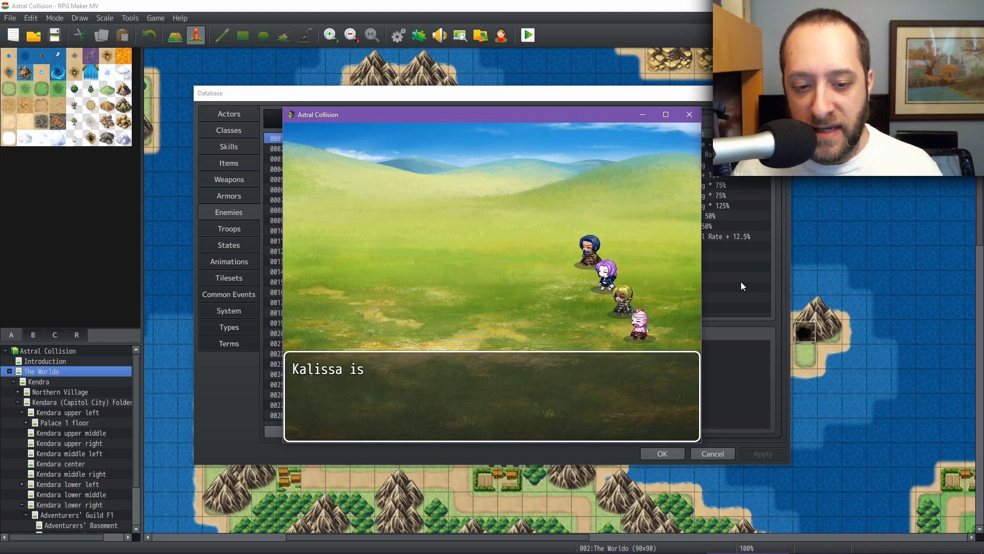
{"action": "key", "text": "Return"}
{"action": "key", "text": "Return"}
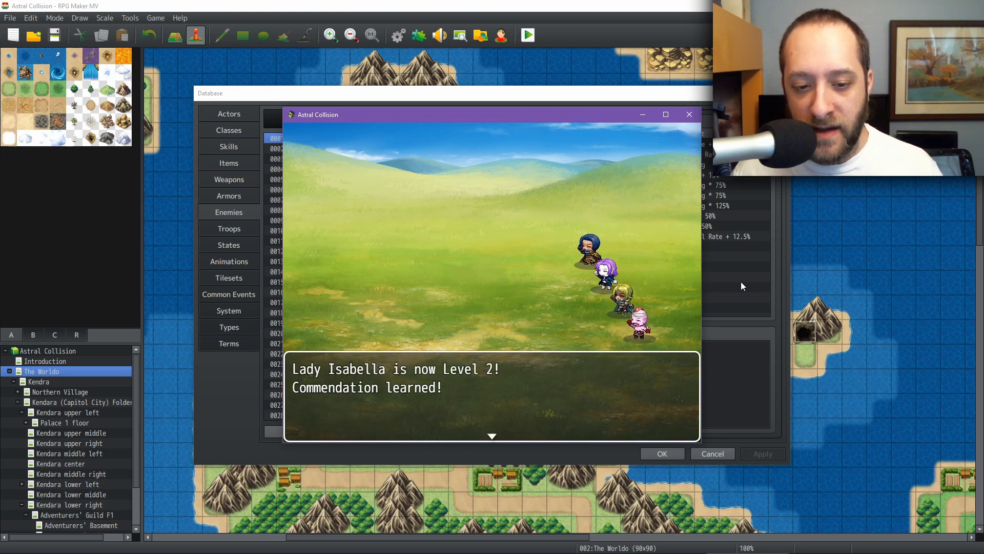
{"action": "key", "text": "Return"}
{"action": "key", "text": "Return"}
{"action": "key", "text": "Return"}
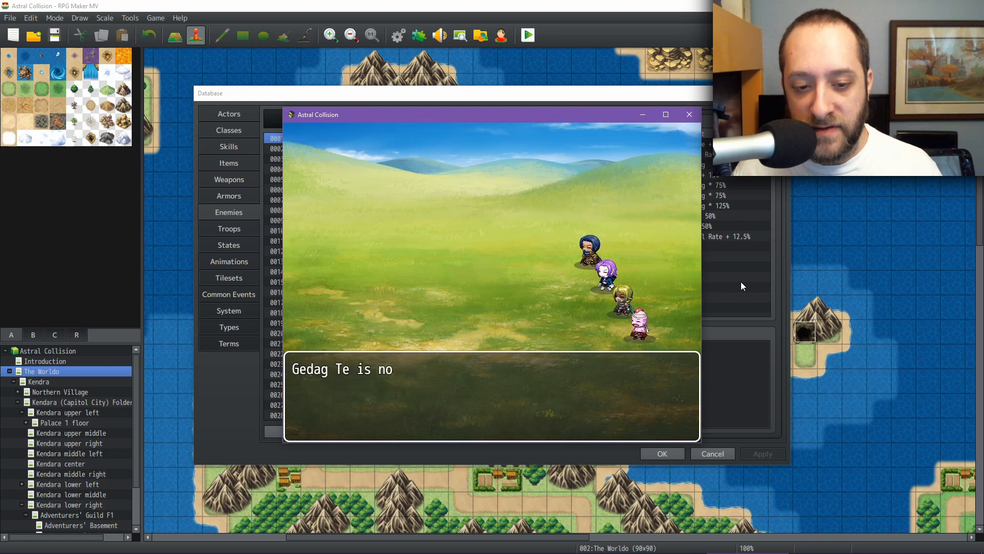
{"action": "key", "text": "Return"}
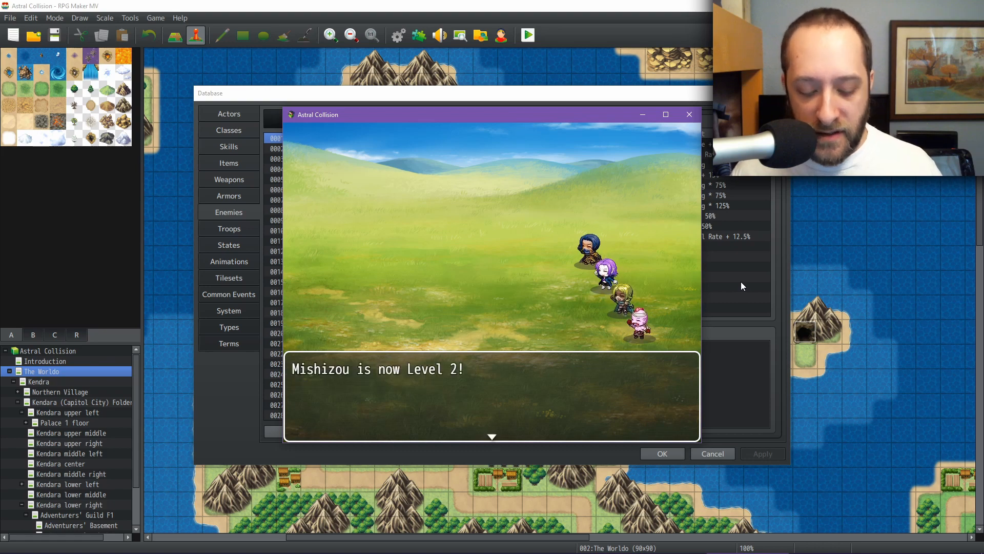
{"action": "key", "text": "Return"}
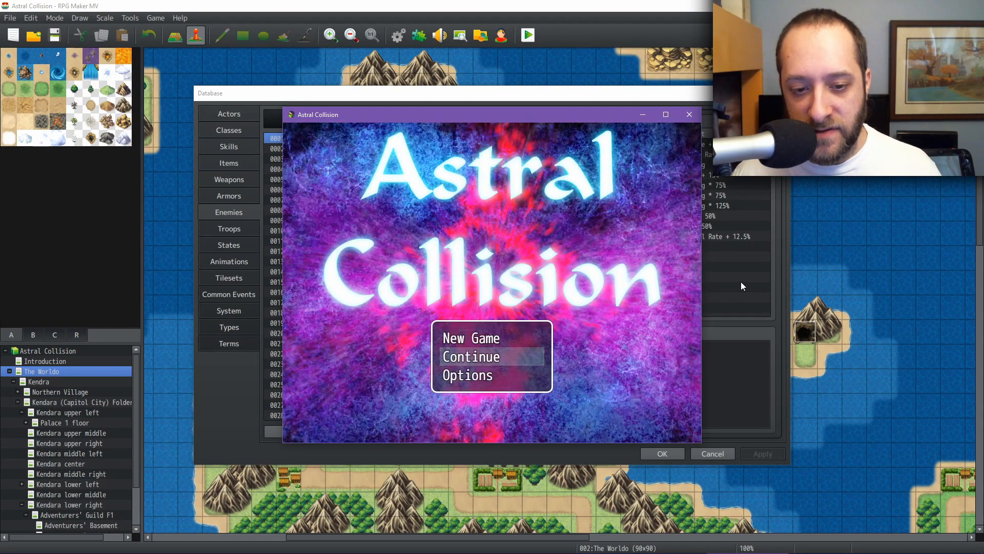
Step: Continue the saved game from the title screen and step around Kendara's City Crossroads
{"action": "key", "text": "Return"}
{"action": "key", "text": "Return"}
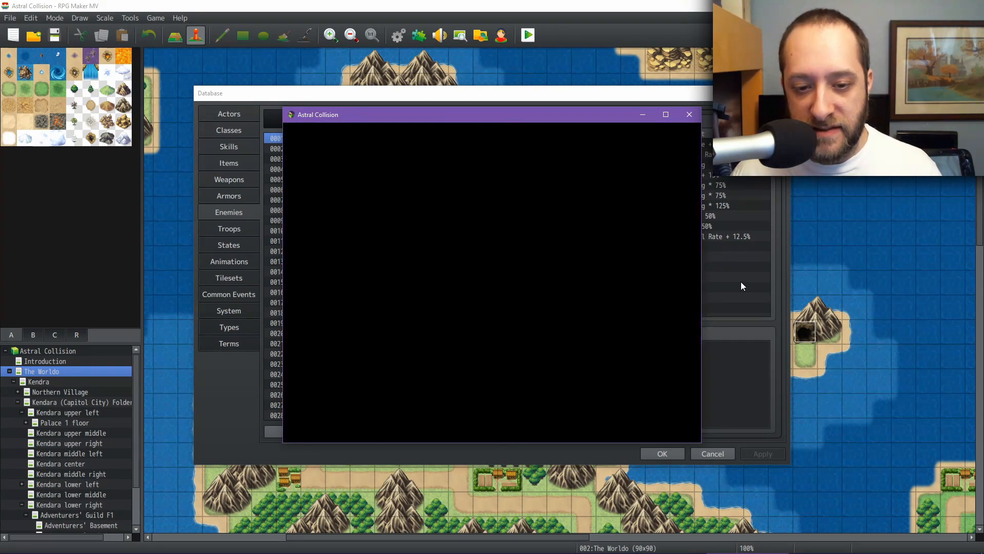
{"action": "key", "text": "Down"}
{"action": "key", "text": "Up"}
{"action": "key", "text": "Up"}
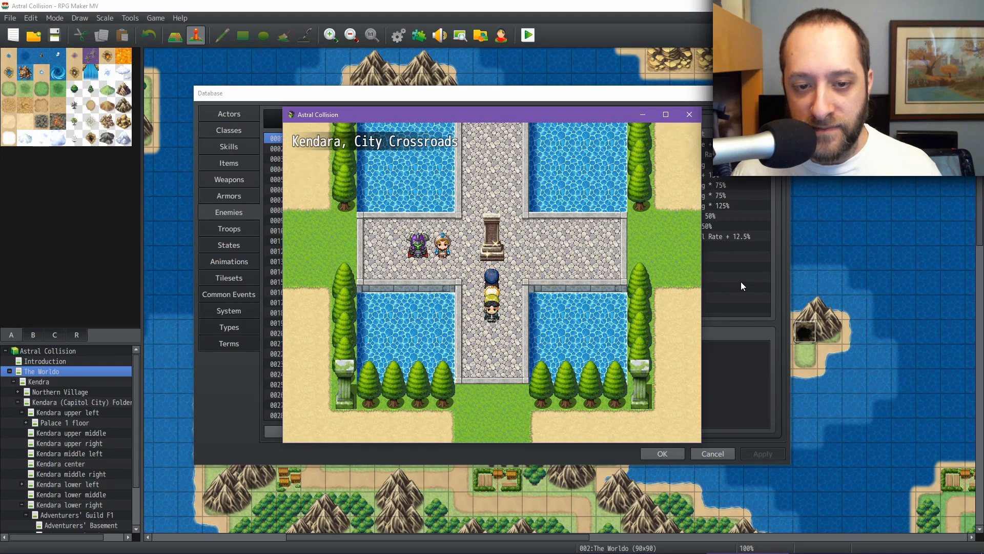
Step: Enter the weapon shop's Buy list and browse down through the weapons and their descriptions
{"action": "key", "text": "Left"}
{"action": "key", "text": "Left"}
{"action": "key", "text": "Return"}
{"action": "key", "text": "Return"}
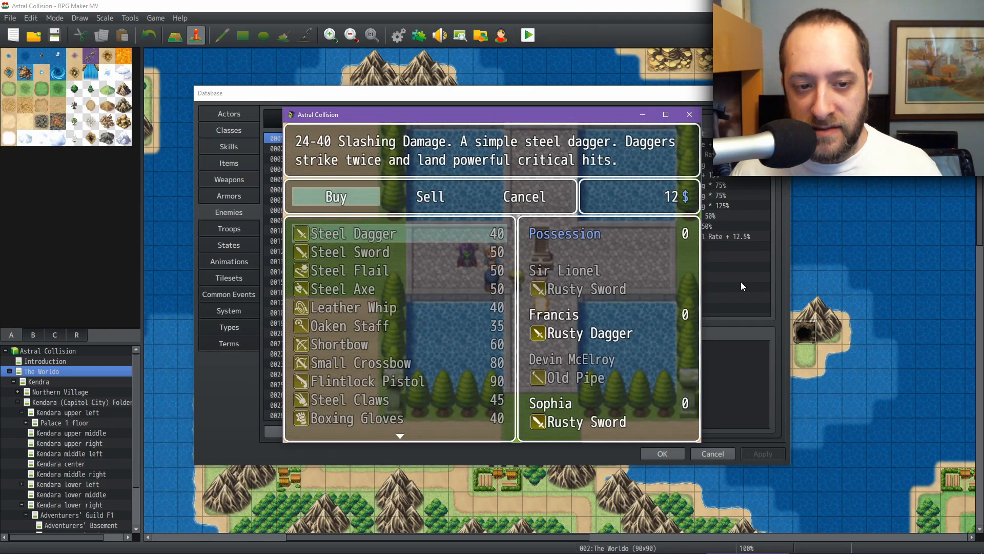
{"action": "key", "text": "Down"}
{"action": "key", "text": "Down"}
{"action": "key", "text": "Down"}
{"action": "key", "text": "Down"}
{"action": "key", "text": "Down"}
{"action": "key", "text": "Down"}
{"action": "key", "text": "Down"}
{"action": "key", "text": "Down"}
{"action": "key", "text": "Down"}
{"action": "key", "text": "Down"}
{"action": "key", "text": "Down"}
{"action": "key", "text": "Down"}
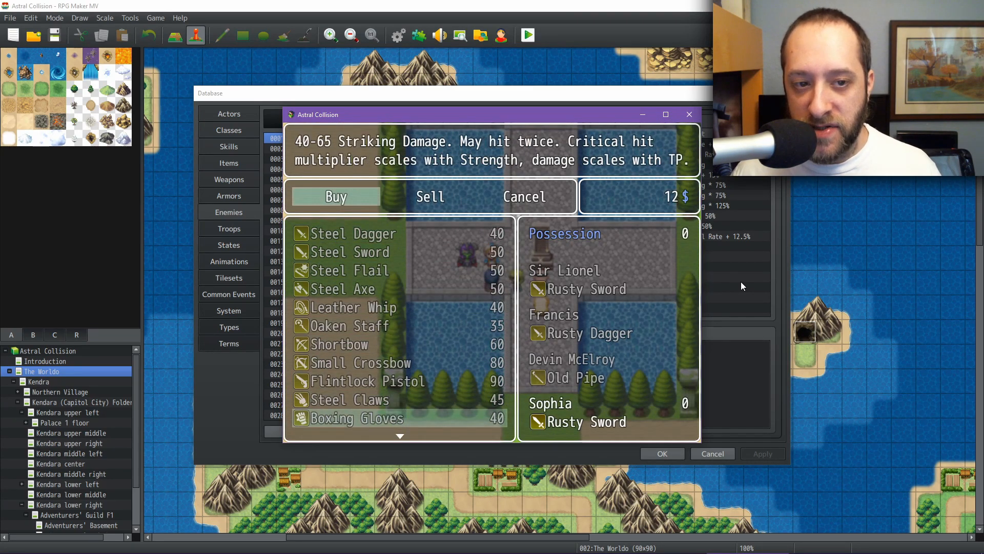
{"action": "key", "text": "Down"}
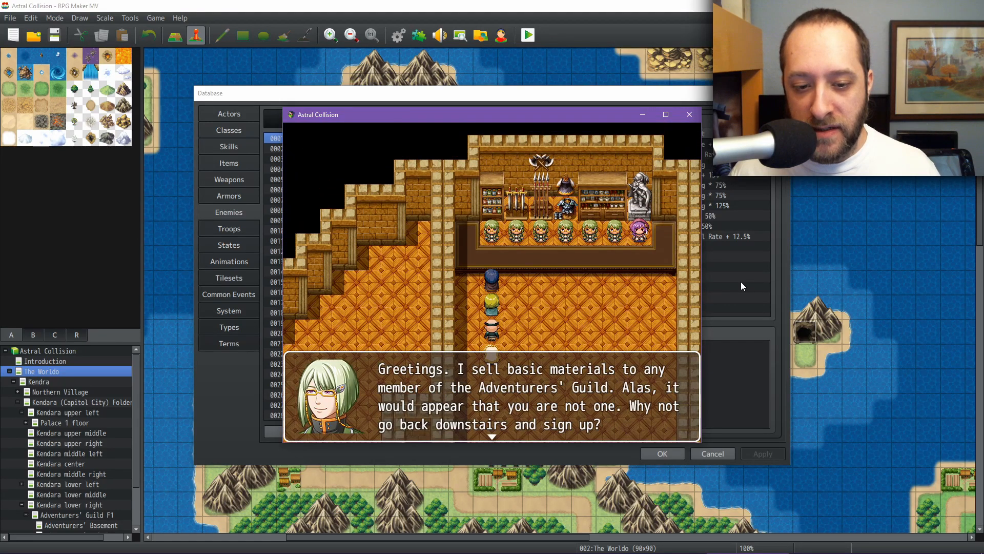
Step: Dismiss the materials merchant's greeting and walk the party away from the shop counter and downstairs
{"action": "key", "text": "Return"}
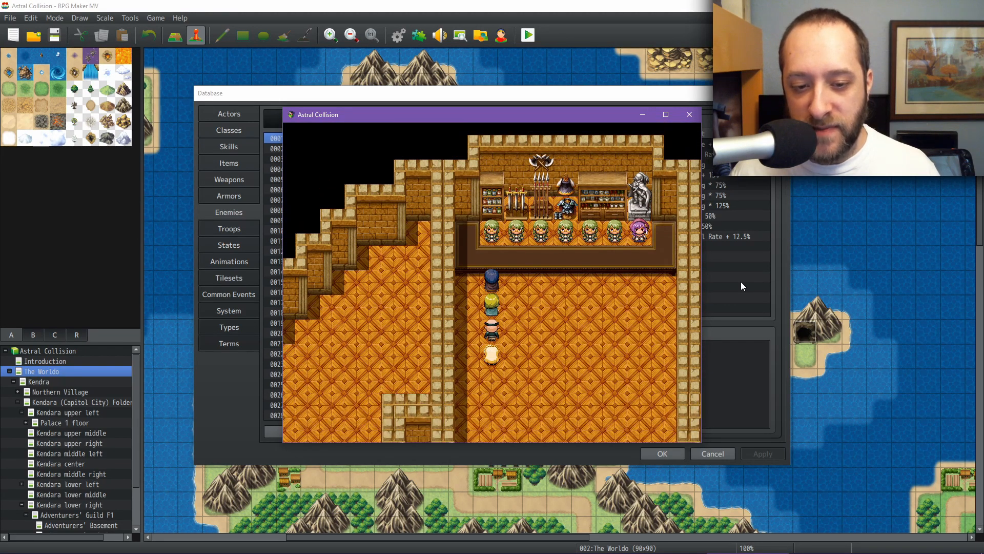
{"action": "key", "text": "Right"}
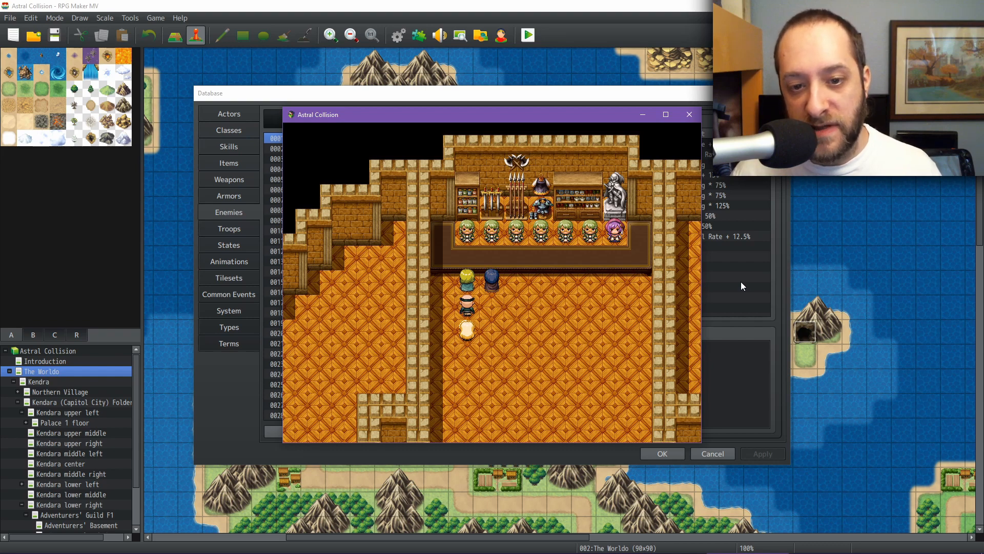
{"action": "key", "text": "Right"}
{"action": "key", "text": "Right"}
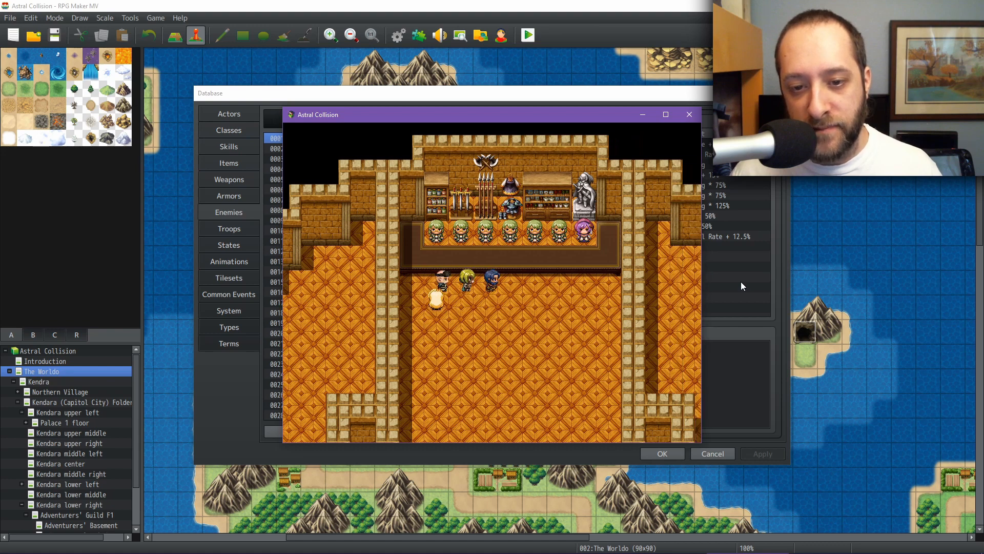
{"action": "key", "text": "Left"}
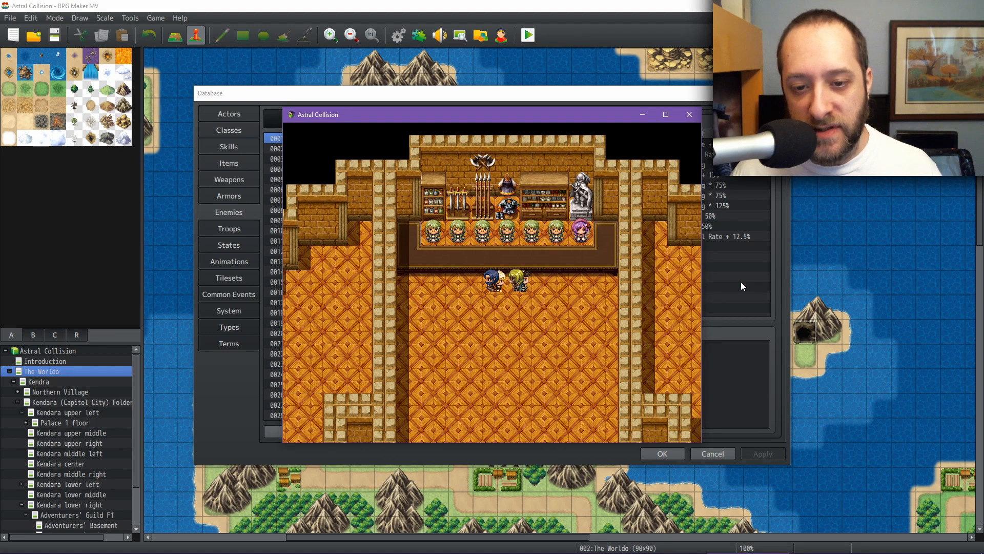
{"action": "key", "text": "Right"}
{"action": "key", "text": "Down"}
{"action": "key", "text": "Down"}
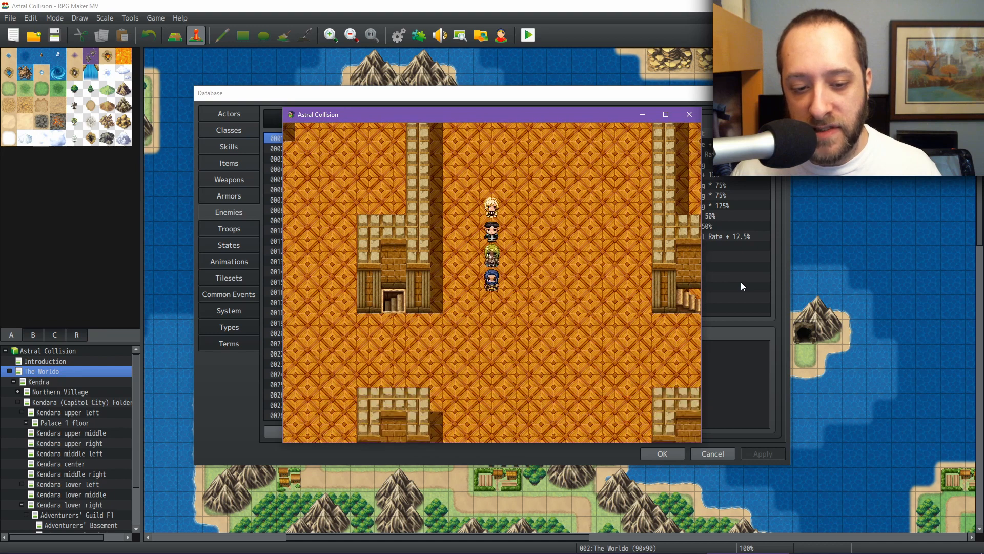
Step: Walk through the Adventurers' Guild Lobby, out to Kendara's Southern Gate, and up to the large building's doors
{"action": "key", "text": "Left"}
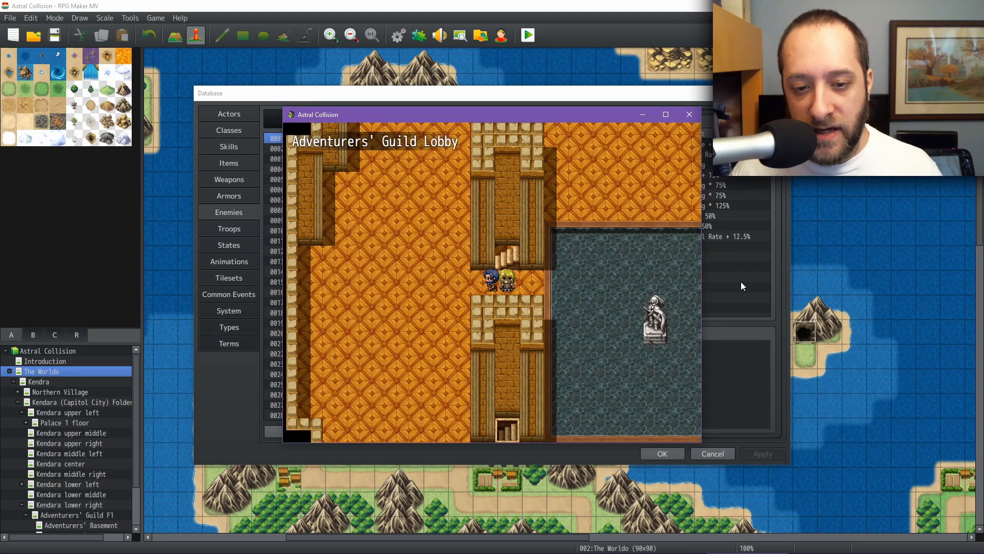
{"action": "key", "text": "Left"}
{"action": "key", "text": "Up"}
{"action": "key", "text": "Down"}
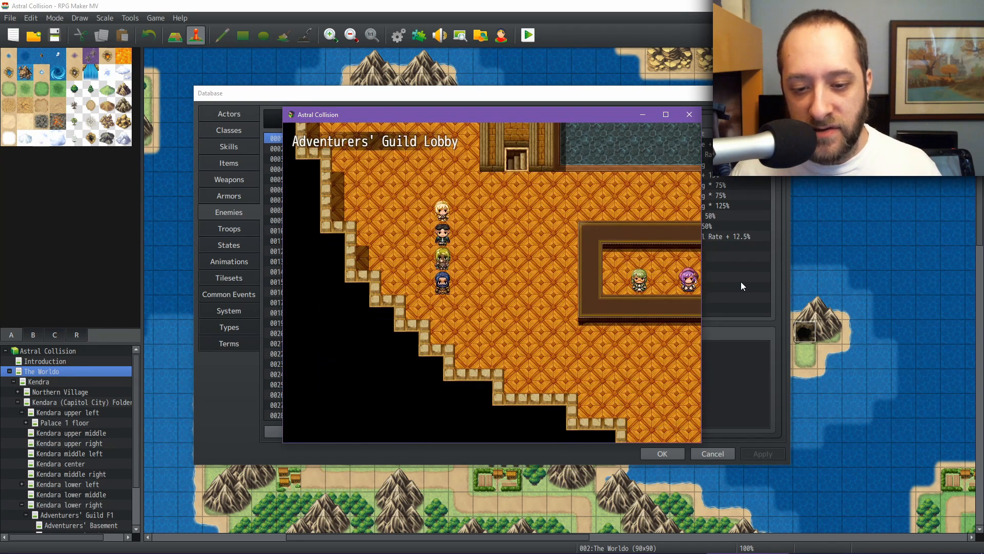
{"action": "key", "text": "Right"}
{"action": "key", "text": "Down"}
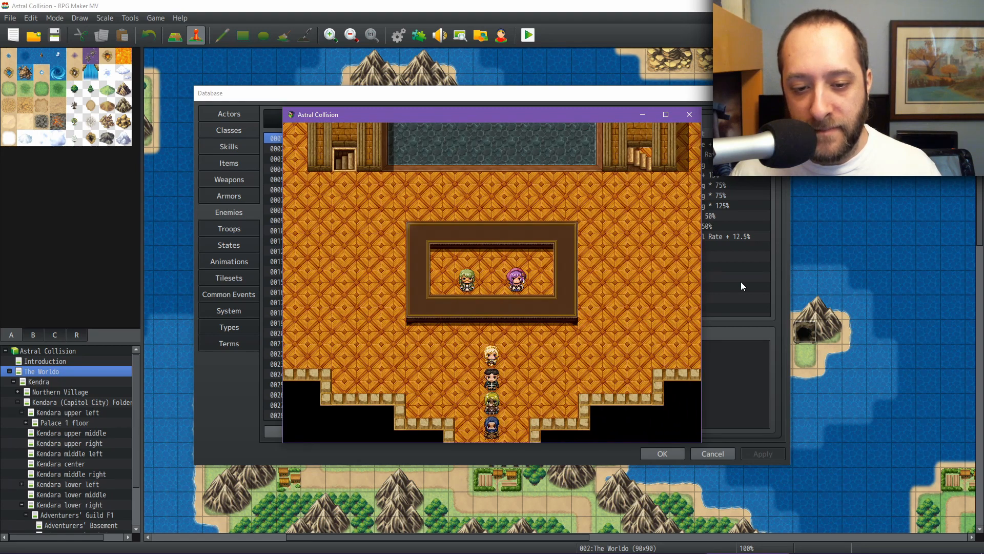
{"action": "key", "text": "Left"}
{"action": "key", "text": "Left"}
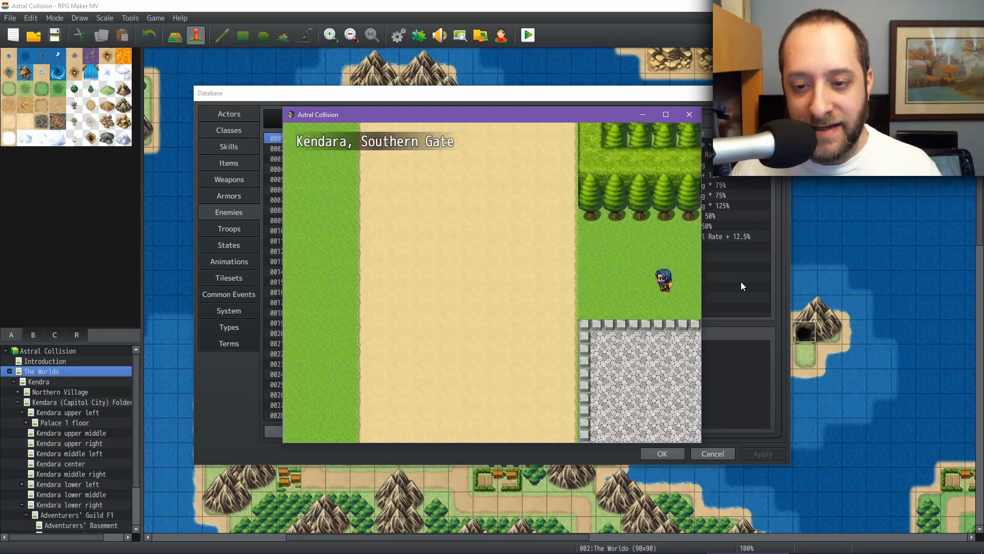
{"action": "key", "text": "Right"}
{"action": "key", "text": "Right"}
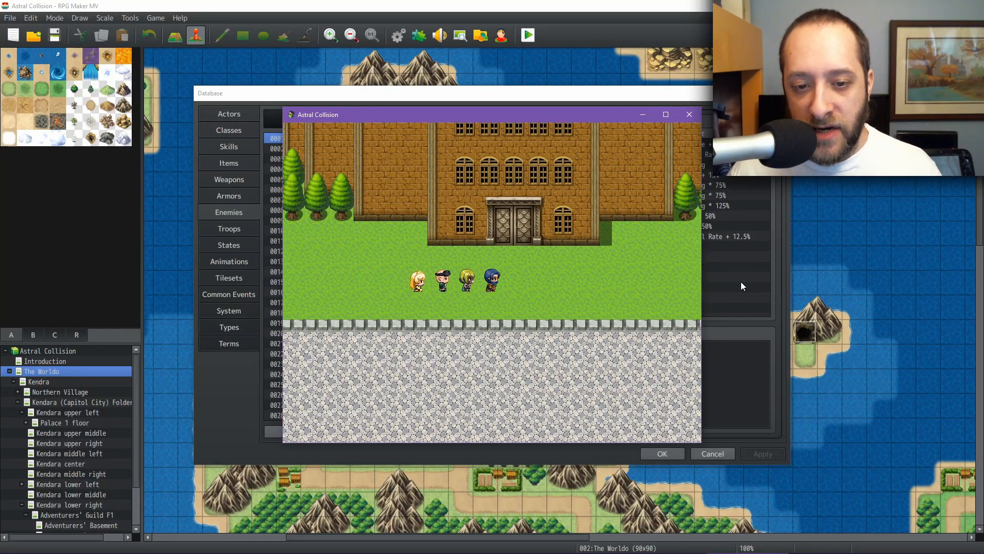
{"action": "key", "text": "Up"}
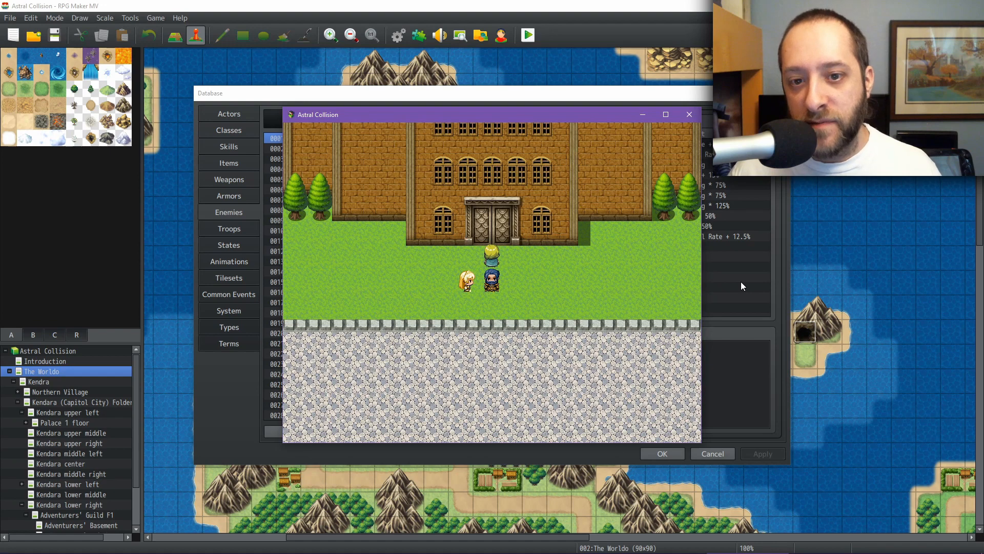